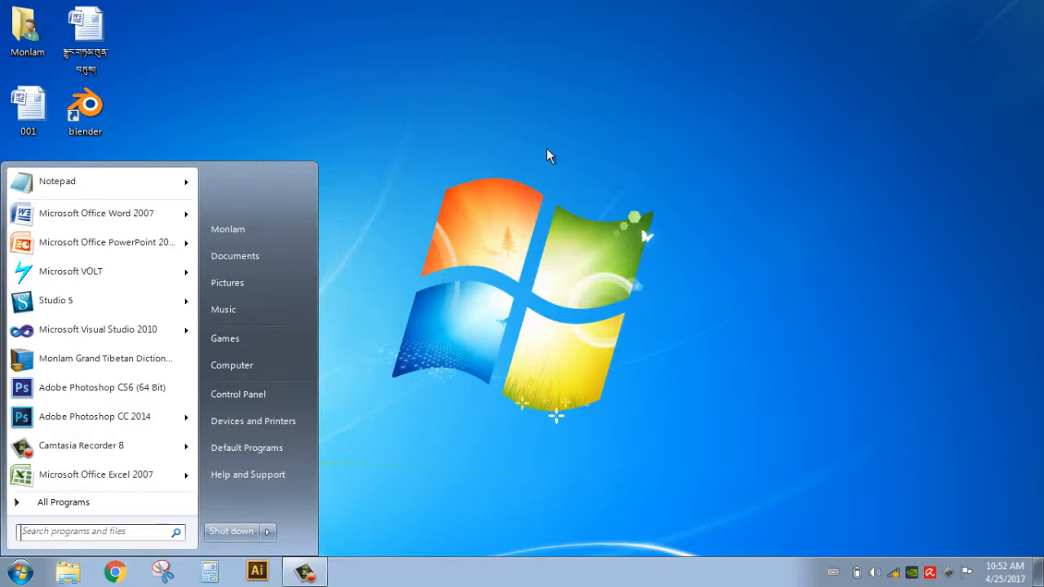
Step: Launch Adobe InDesign CS6 from the installed programs
{"action": "left_click", "coordinate": [458, 128]}
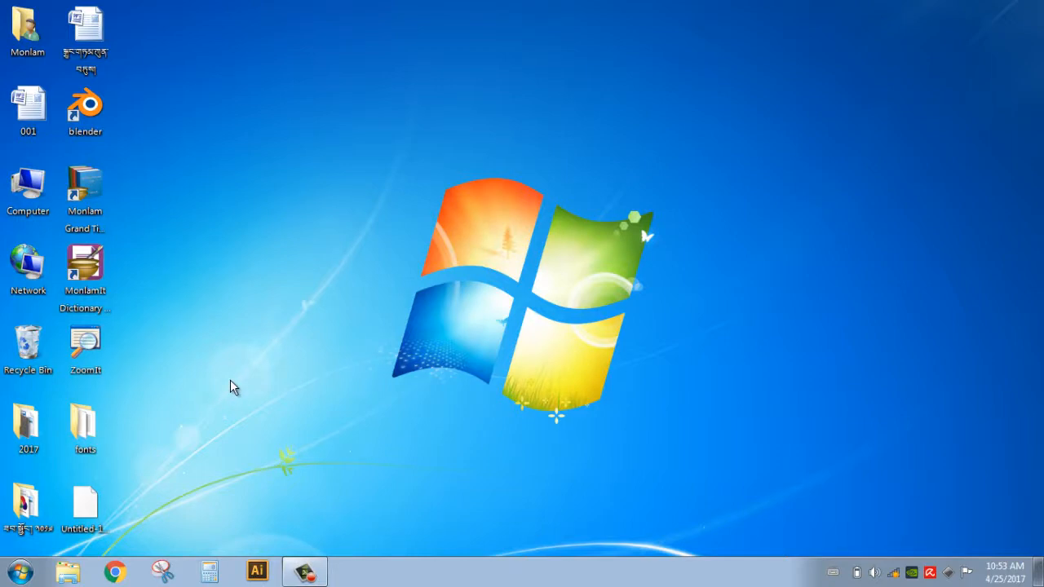
{"action": "left_click", "coordinate": [22, 571]}
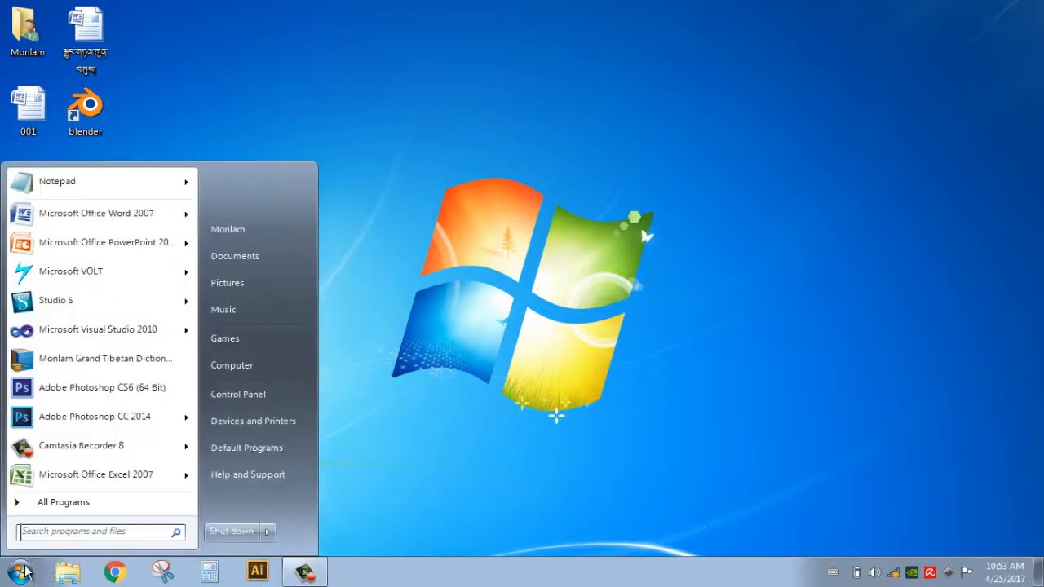
{"action": "left_click", "coordinate": [73, 503]}
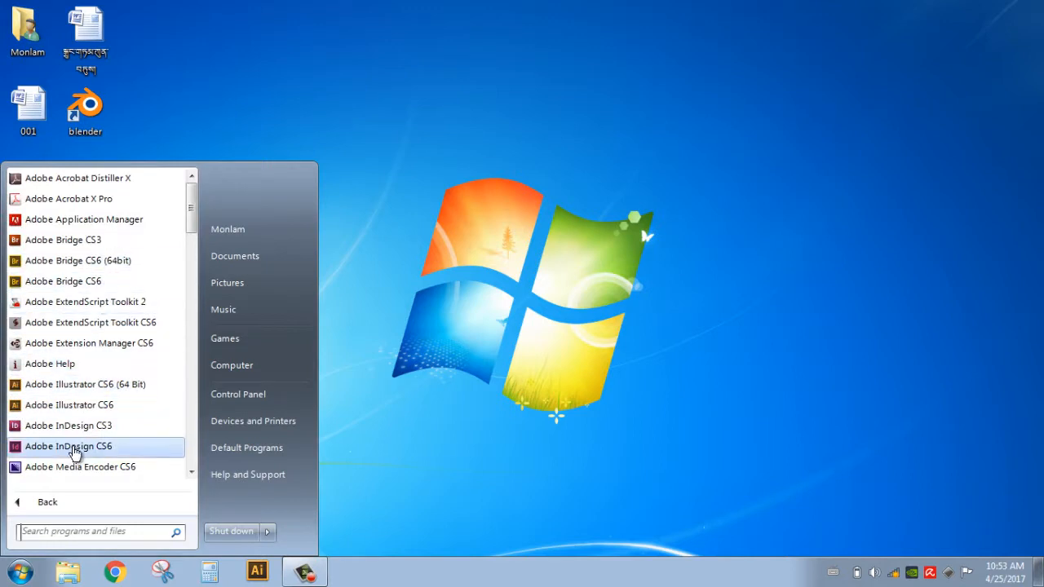
{"action": "left_click", "coordinate": [72, 447]}
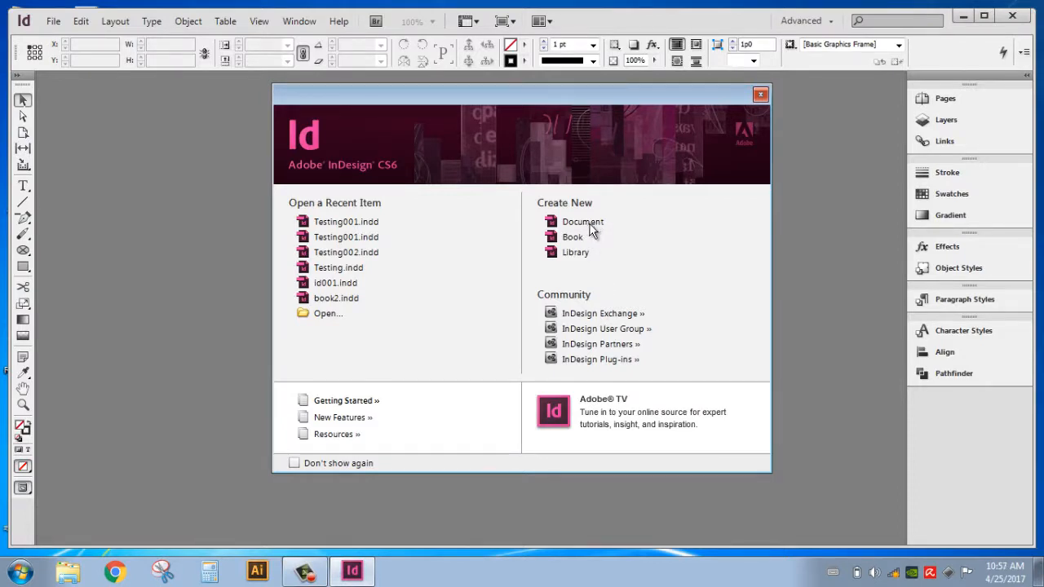
Step: Start setting up a new document, toggling the extra bleed and slug options and leaving them shown
{"action": "left_click", "coordinate": [590, 227]}
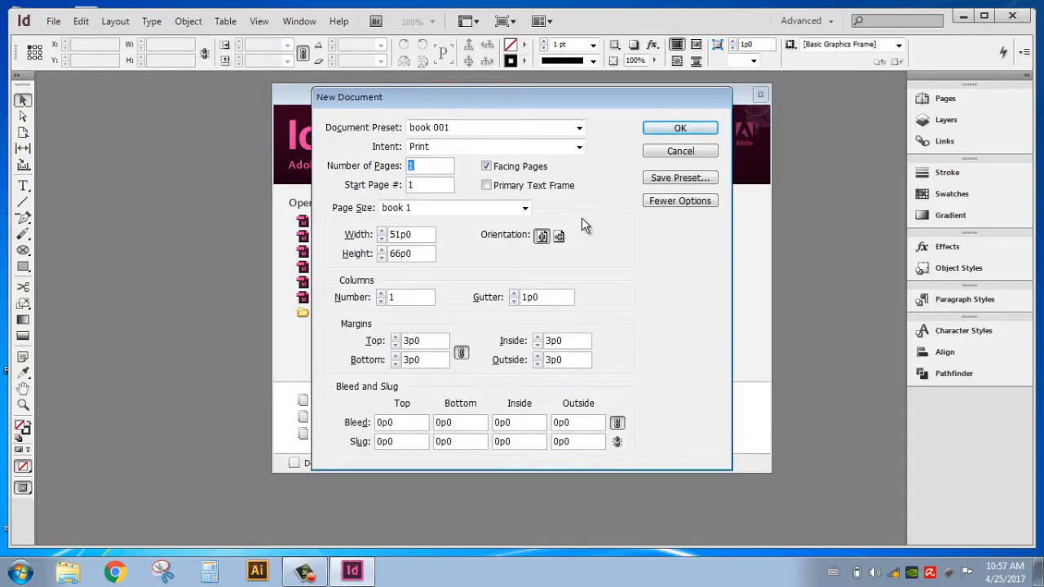
{"action": "left_click", "coordinate": [676, 200]}
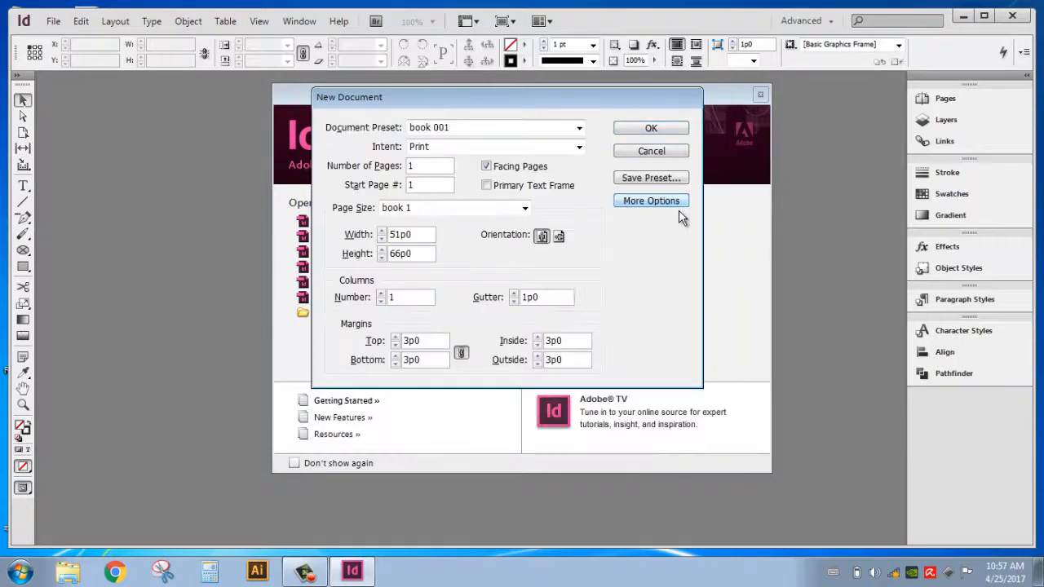
{"action": "left_click", "coordinate": [653, 202]}
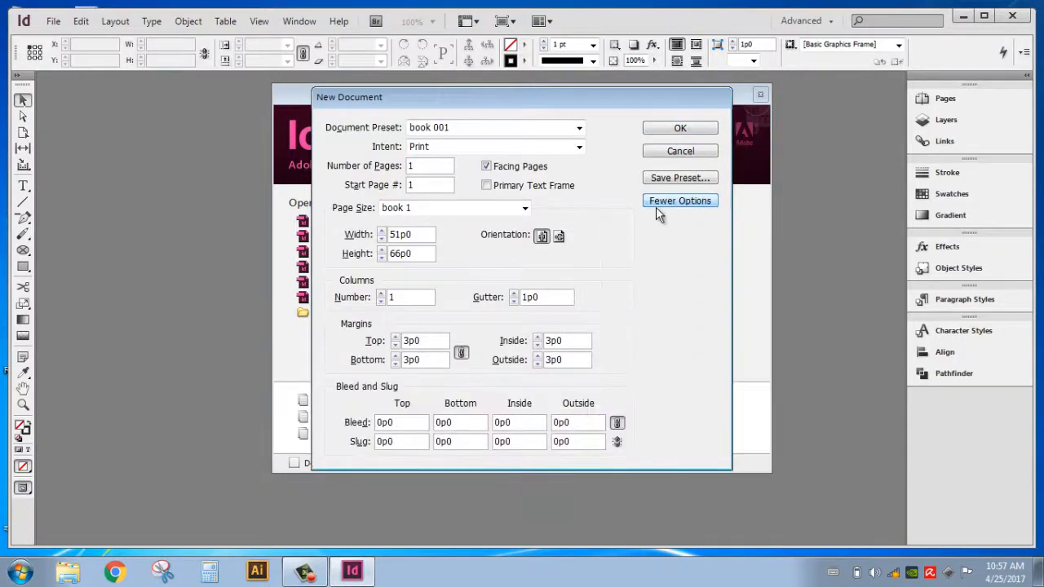
{"action": "left_click", "coordinate": [665, 201]}
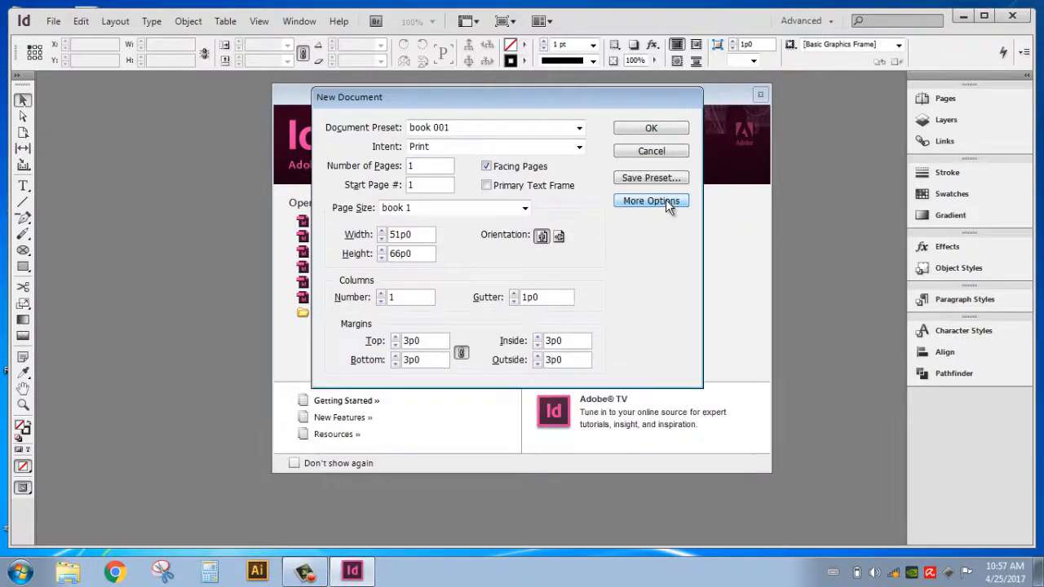
{"action": "left_click", "coordinate": [664, 203]}
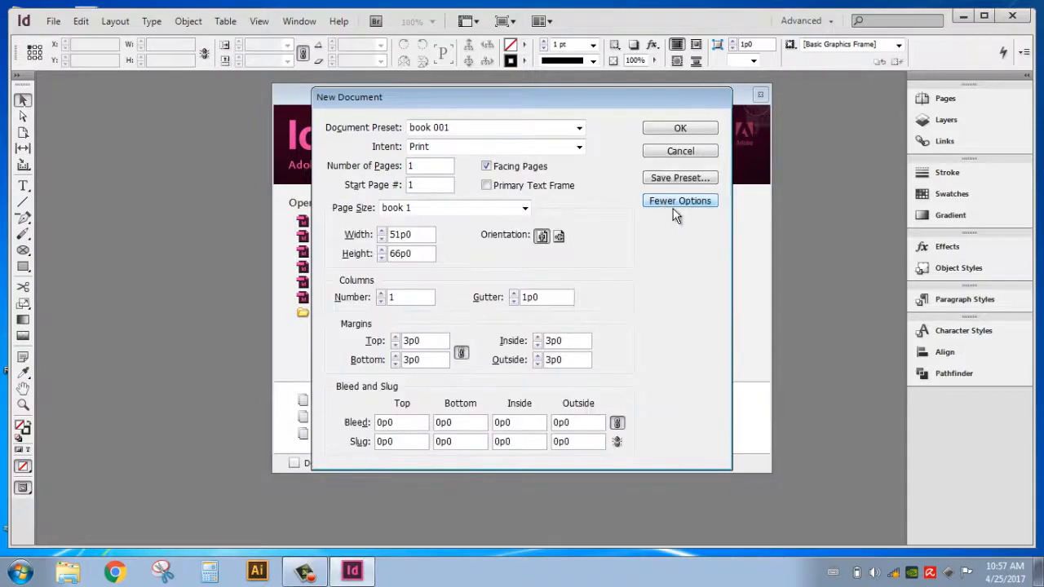
Step: Set the document preset to [Custom] and keep Print as the intent
{"action": "left_click", "coordinate": [510, 130]}
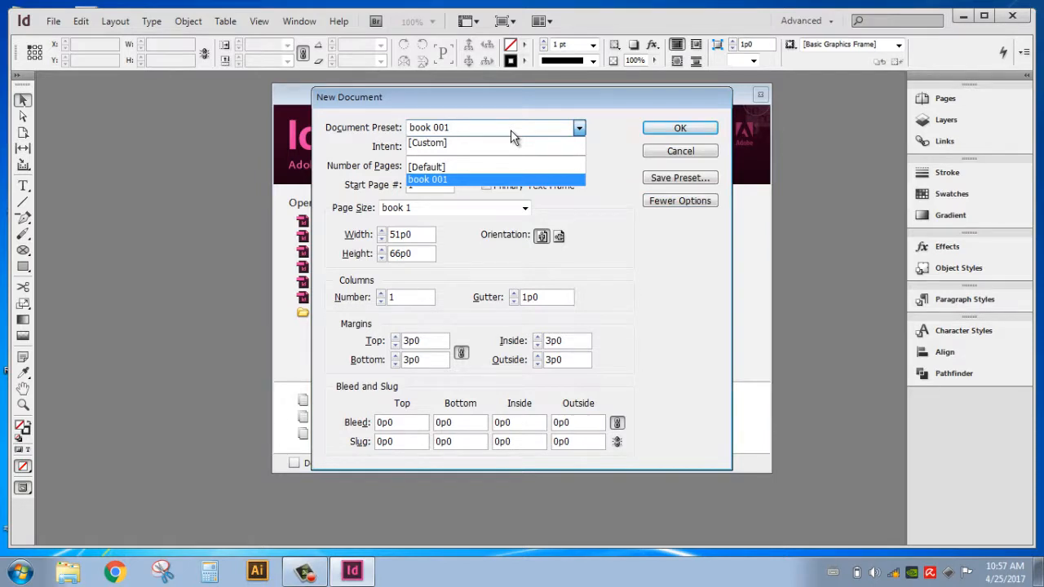
{"action": "left_click", "coordinate": [464, 145]}
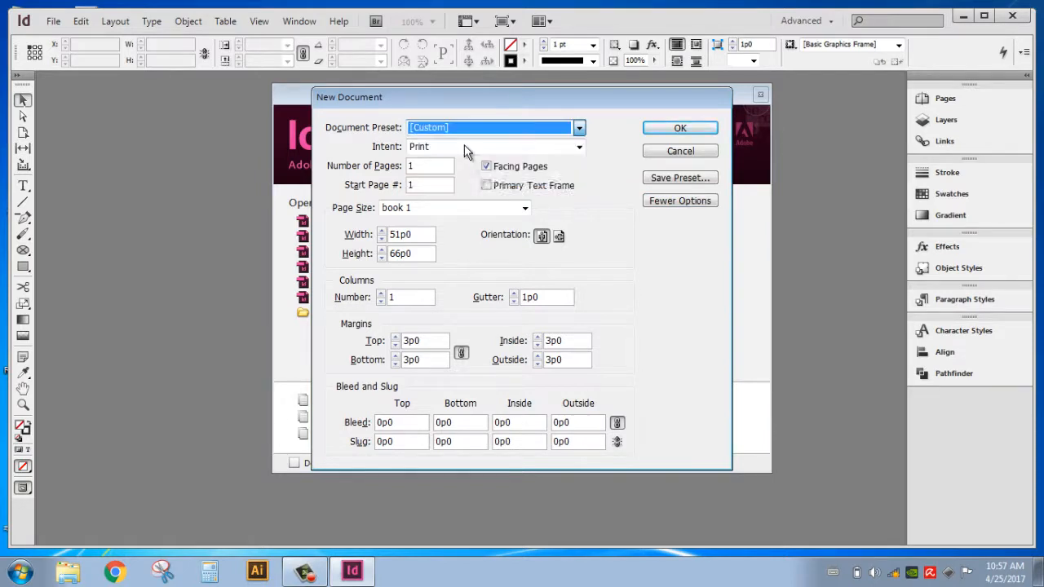
{"action": "left_click", "coordinate": [463, 151]}
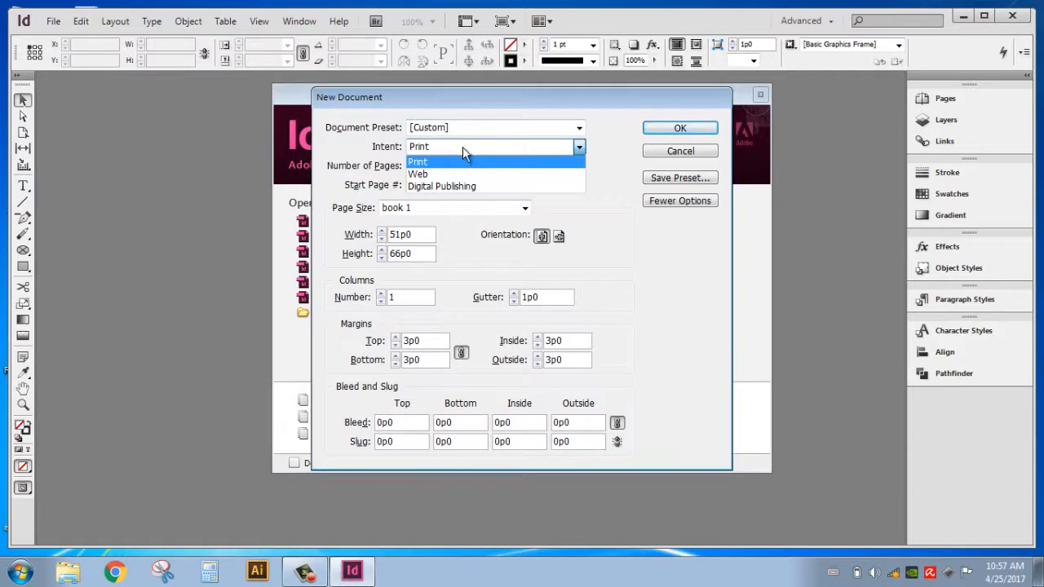
{"action": "left_click", "coordinate": [462, 148]}
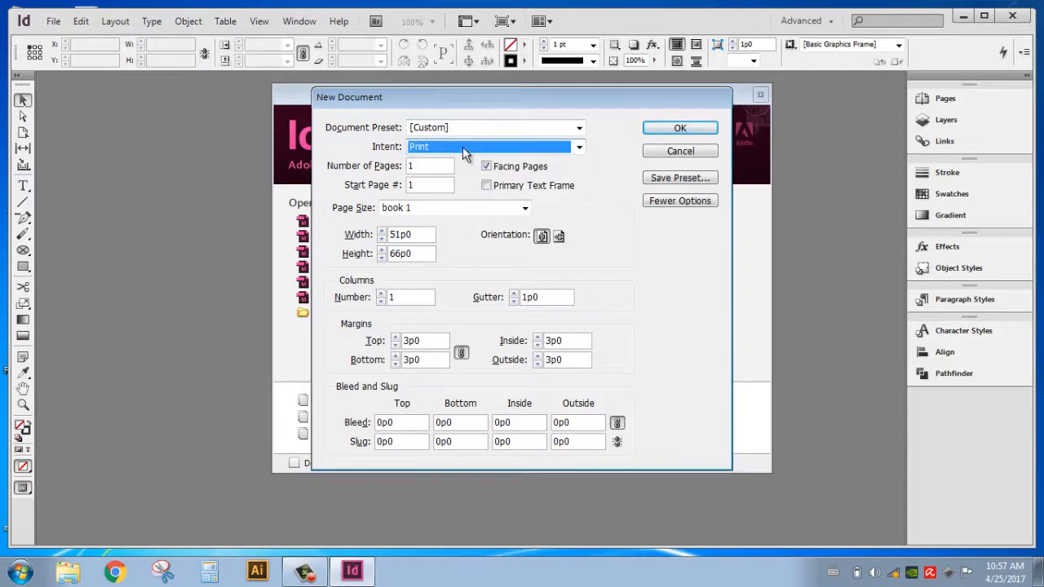
{"action": "left_click", "coordinate": [579, 148]}
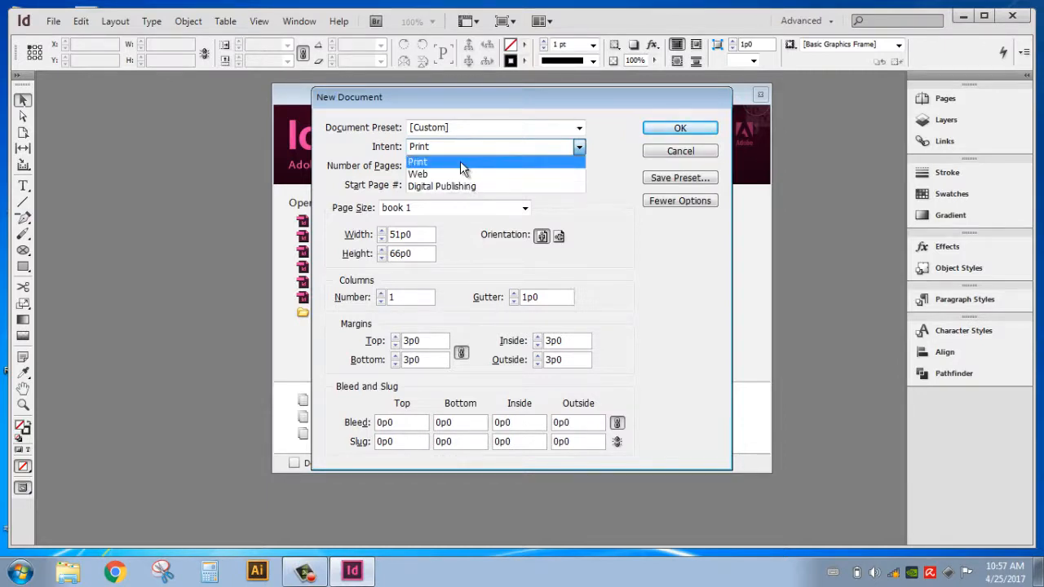
{"action": "left_click", "coordinate": [460, 164]}
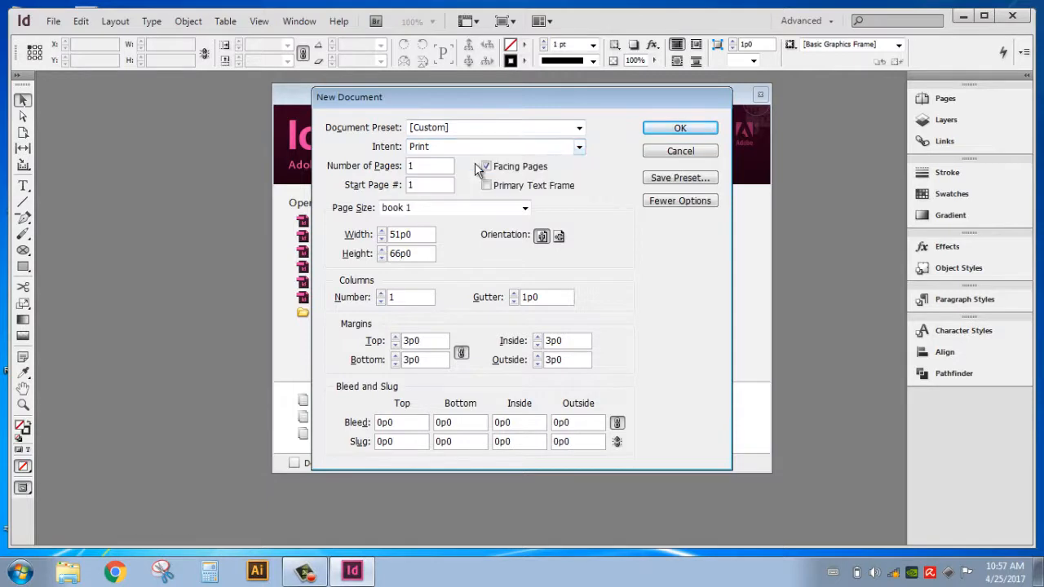
{"action": "left_click", "coordinate": [430, 167]}
Step: Add a custom page size named tib-book1 with a width of 8 in and a height of 11 in
{"action": "left_click", "coordinate": [506, 209]}
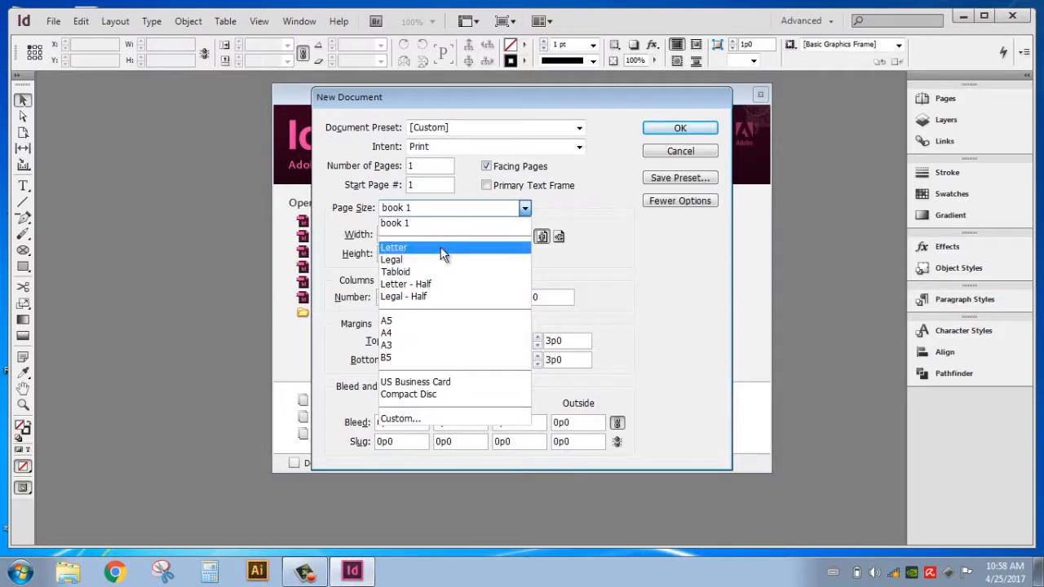
{"action": "left_click", "coordinate": [441, 419]}
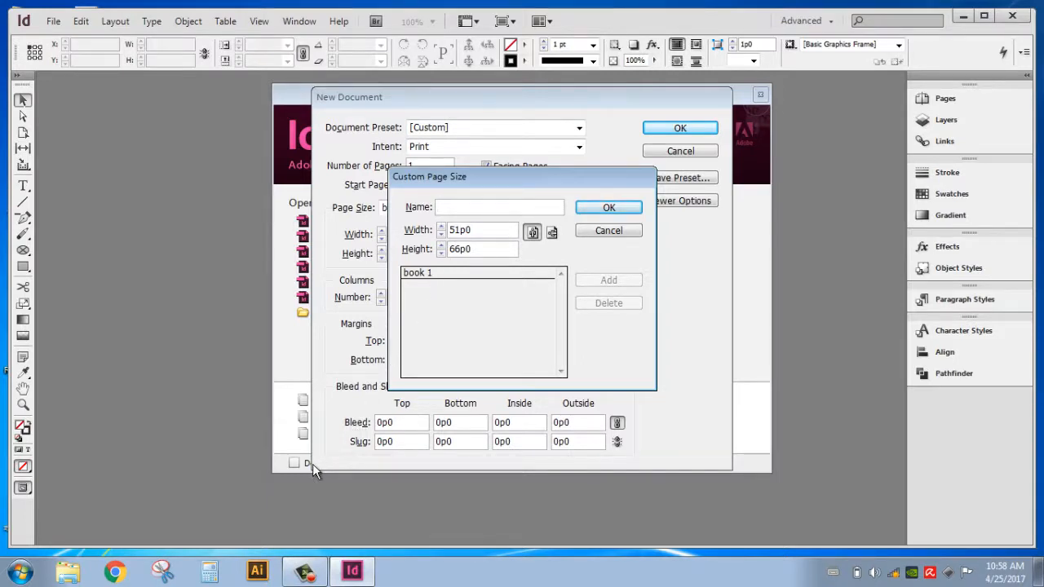
{"action": "type", "text": "tib"}
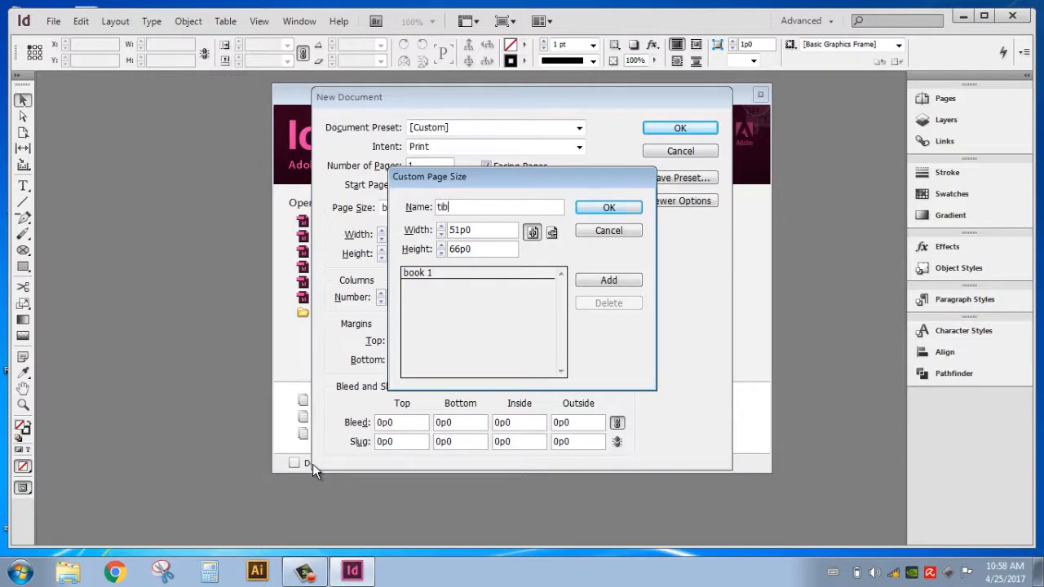
{"action": "type", "text": "-book1"}
{"action": "left_click_drag", "start_coordinate": [485, 231], "coordinate": [436, 232]}
{"action": "type", "text": "8"}
{"action": "left_click", "coordinate": [477, 254]}
{"action": "left_click_drag", "start_coordinate": [479, 252], "coordinate": [447, 251]}
{"action": "type", "text": "11in"}
{"action": "left_click", "coordinate": [617, 280]}
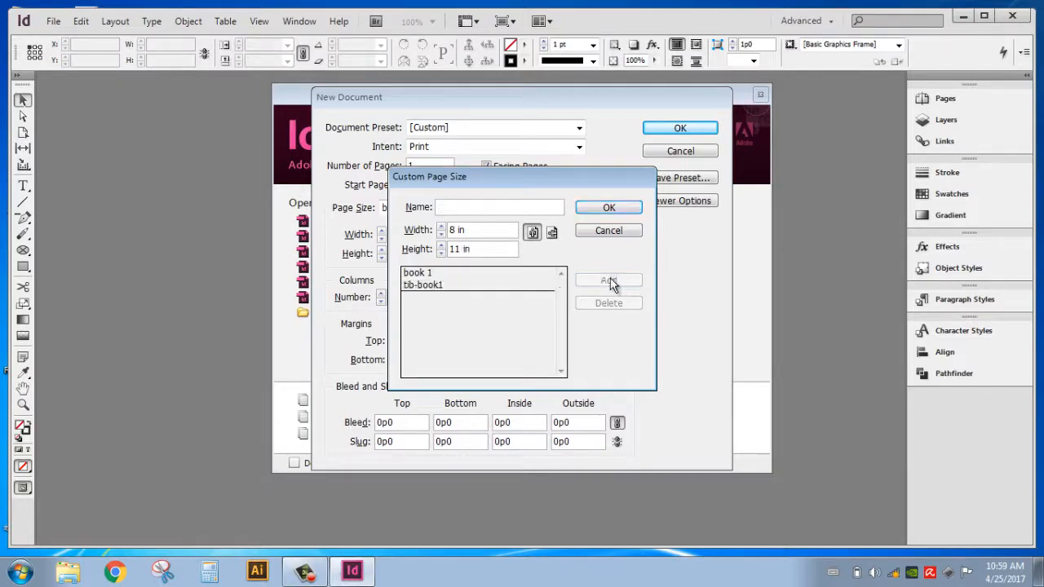
Step: Apply tib-book1 as the new document's page size
{"action": "left_click", "coordinate": [446, 289]}
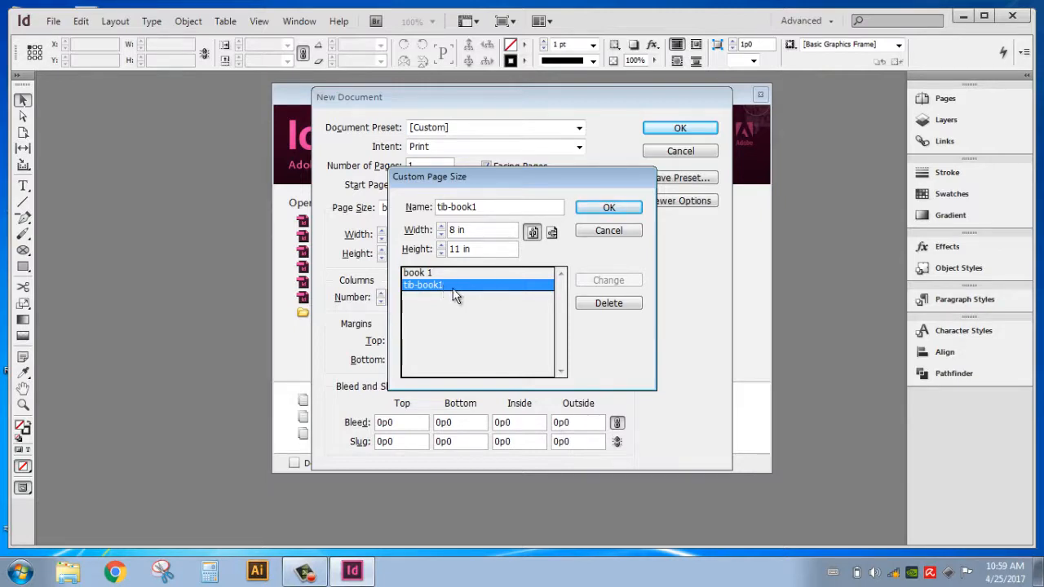
{"action": "left_click", "coordinate": [612, 208]}
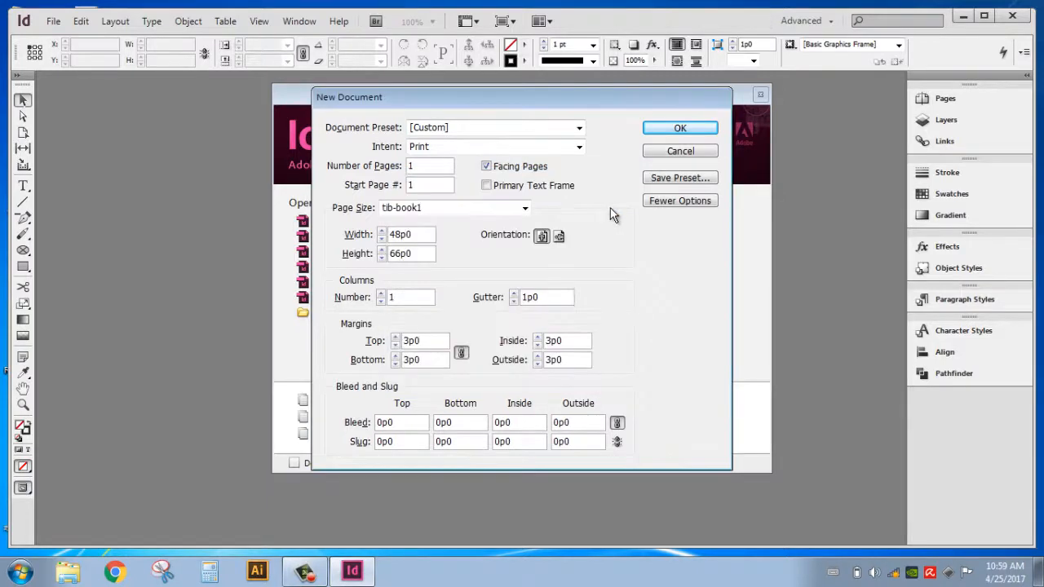
{"action": "left_click", "coordinate": [525, 208]}
{"action": "left_click", "coordinate": [472, 234]}
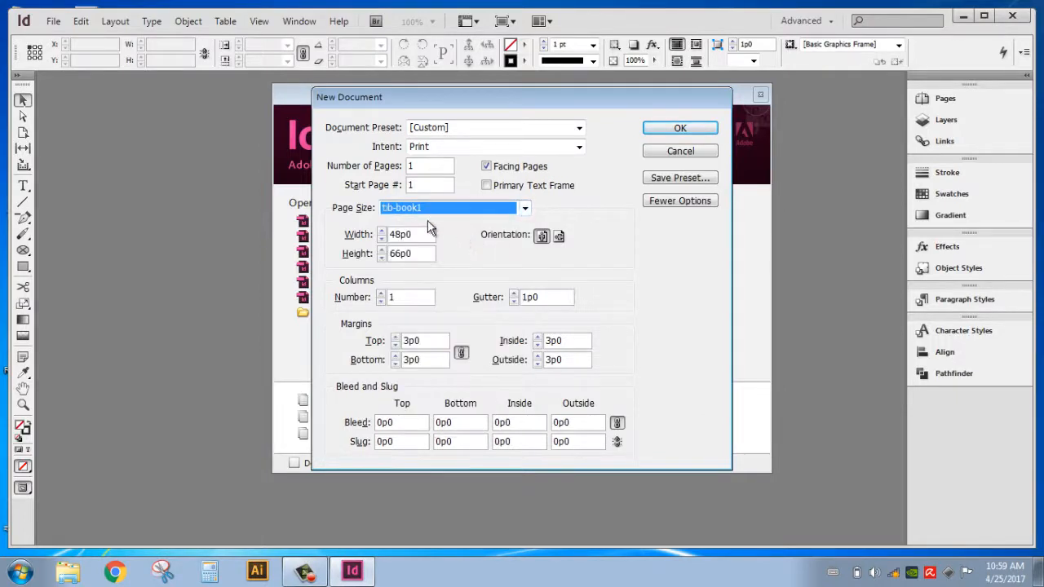
{"action": "left_click", "coordinate": [526, 209]}
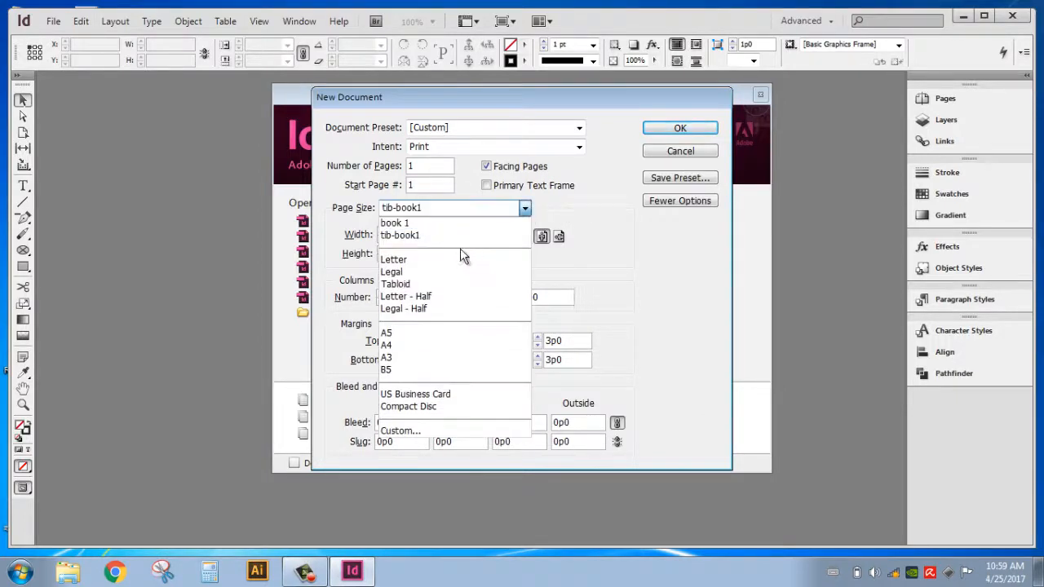
{"action": "left_click", "coordinate": [610, 199]}
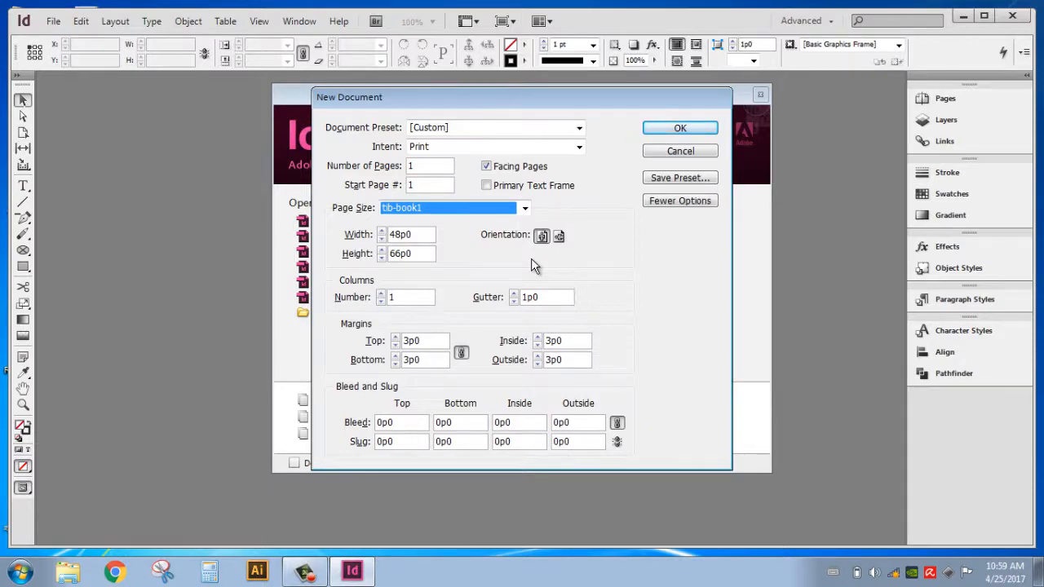
{"action": "left_click", "coordinate": [408, 239]}
{"action": "left_click_drag", "start_coordinate": [417, 243], "coordinate": [402, 237]}
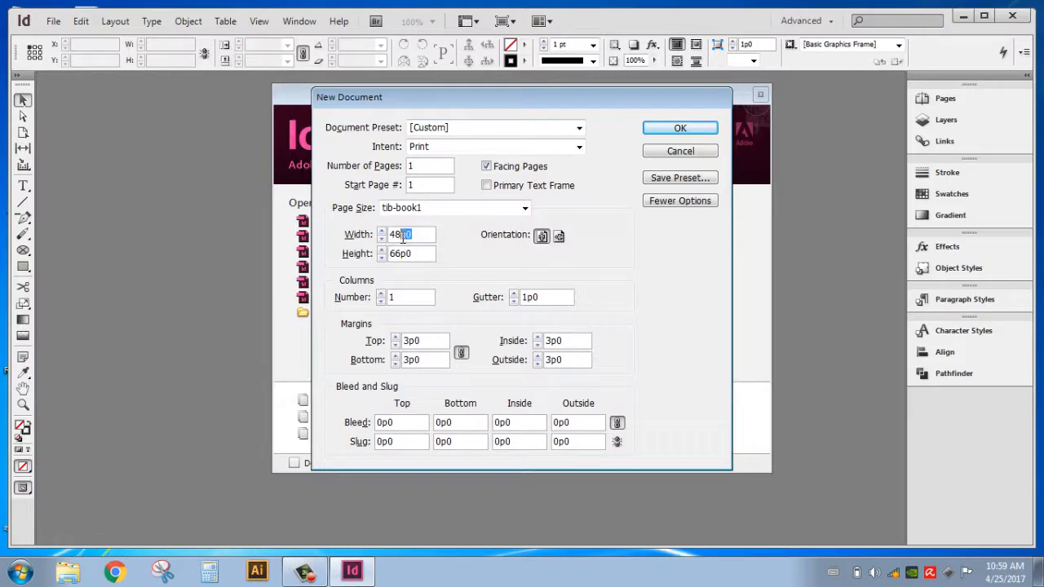
{"action": "left_click", "coordinate": [404, 237]}
{"action": "left_click", "coordinate": [76, 21]}
{"action": "left_click", "coordinate": [409, 298]}
{"action": "left_click", "coordinate": [537, 303]}
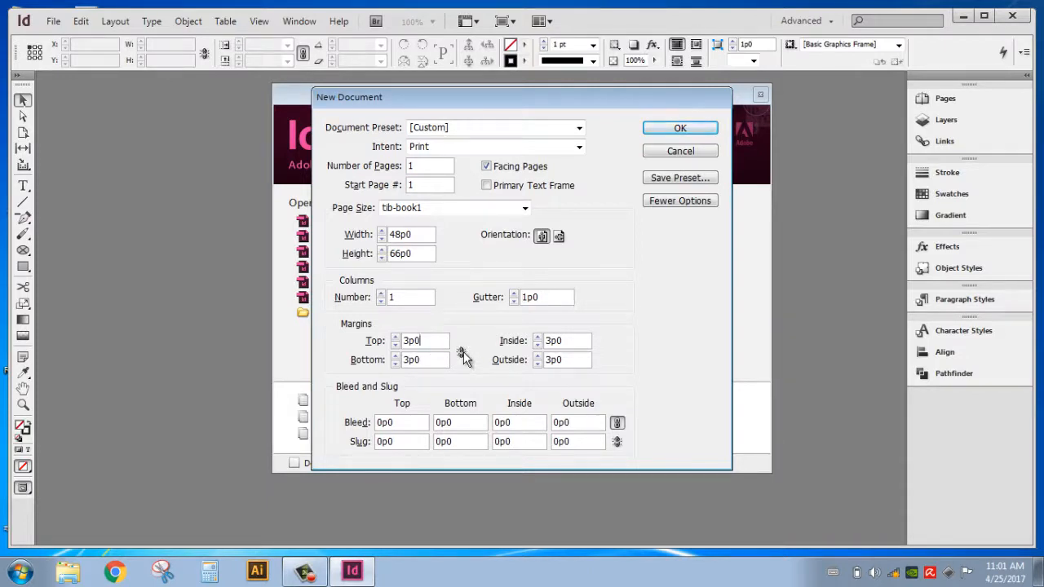
Step: Set the unlinked margins to 1 in for top and bottom and 0.5 in for inside and outside
{"action": "double_click", "coordinate": [426, 341]}
{"action": "type", "text": "1in"}
{"action": "left_click", "coordinate": [430, 360]}
{"action": "double_click", "coordinate": [427, 359]}
{"action": "type", "text": "1in"}
{"action": "left_click", "coordinate": [571, 343]}
{"action": "left_click_drag", "start_coordinate": [571, 341], "coordinate": [521, 337]}
{"action": "type", "text": "0.5in"}
{"action": "key", "text": "Tab"}
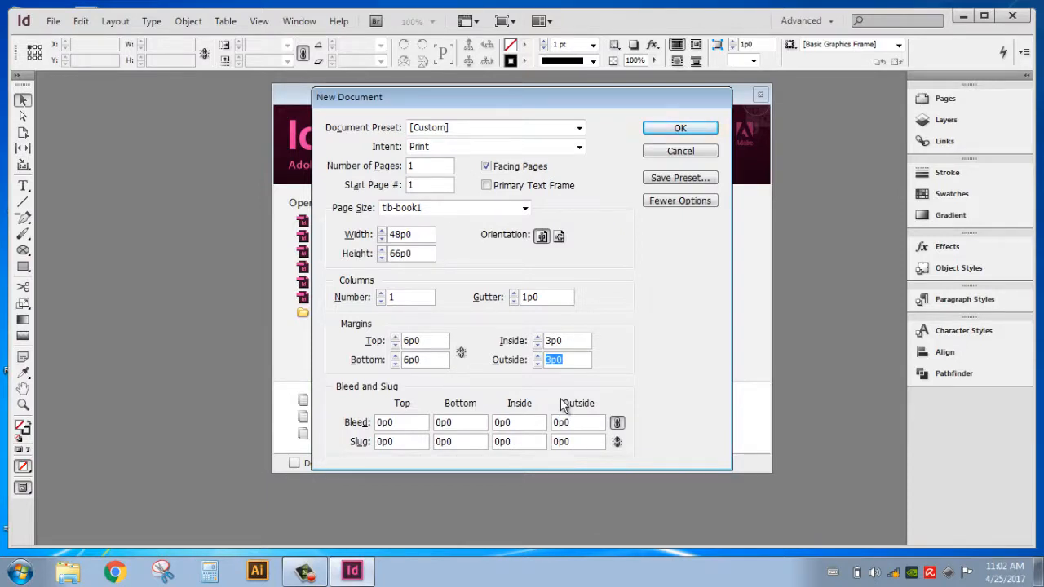
{"action": "type", "text": "0.5in"}
Step: Set the linked bleed to 0.025 in on all four sides
{"action": "left_click", "coordinate": [406, 423]}
{"action": "left_click_drag", "start_coordinate": [395, 422], "coordinate": [370, 419]}
{"action": "type", "text": "0.06"}
{"action": "key", "text": "BackSpace"}
{"action": "type", "text": "25in"}
{"action": "left_click", "coordinate": [459, 438]}
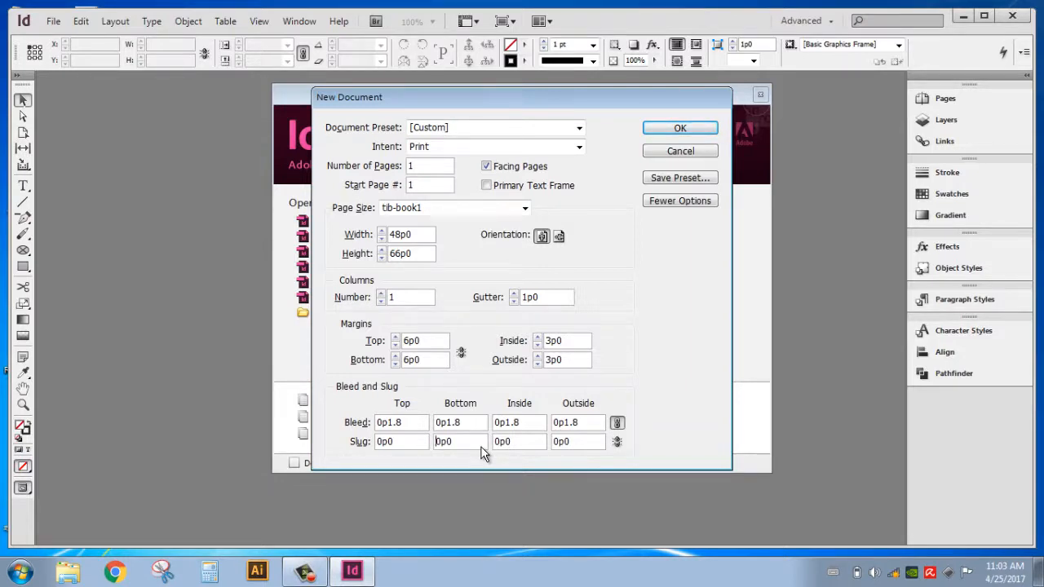
Step: Create the new document with the configured settings
{"action": "left_click", "coordinate": [403, 445]}
{"action": "left_click", "coordinate": [365, 412]}
{"action": "left_click", "coordinate": [679, 132]}
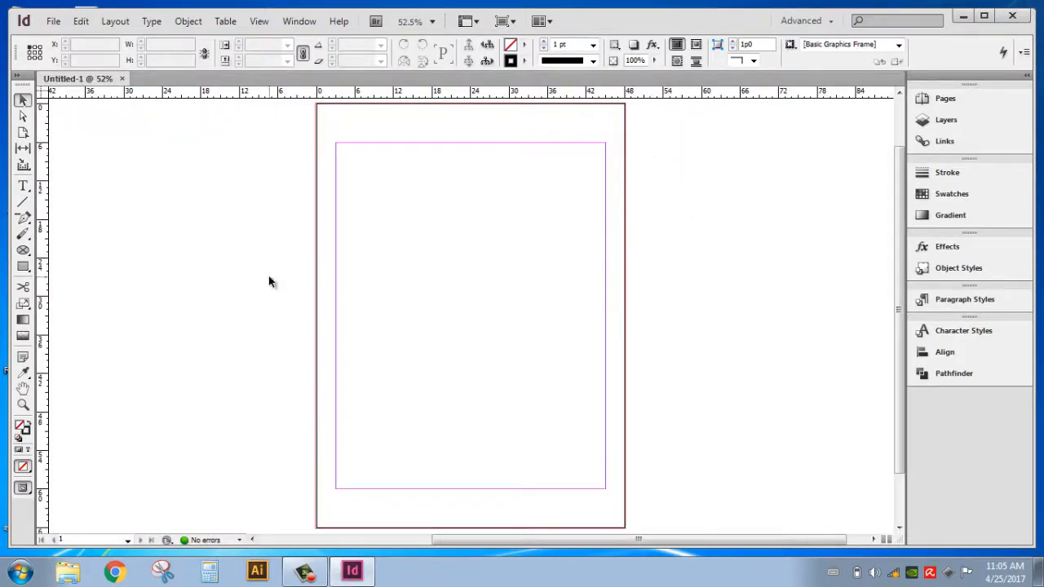
Step: Examine the bleed and margin guides at the page's upper-left corner up close, and return to 100% view
{"action": "left_click", "coordinate": [22, 405]}
{"action": "left_click_drag", "start_coordinate": [302, 97], "coordinate": [363, 149]}
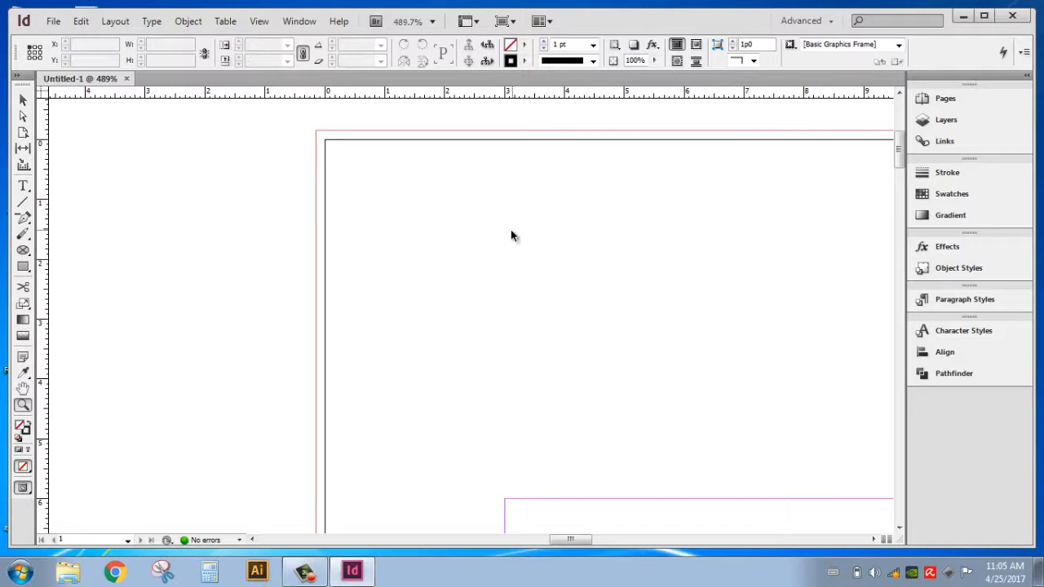
{"action": "key", "text": "ctrl+1"}
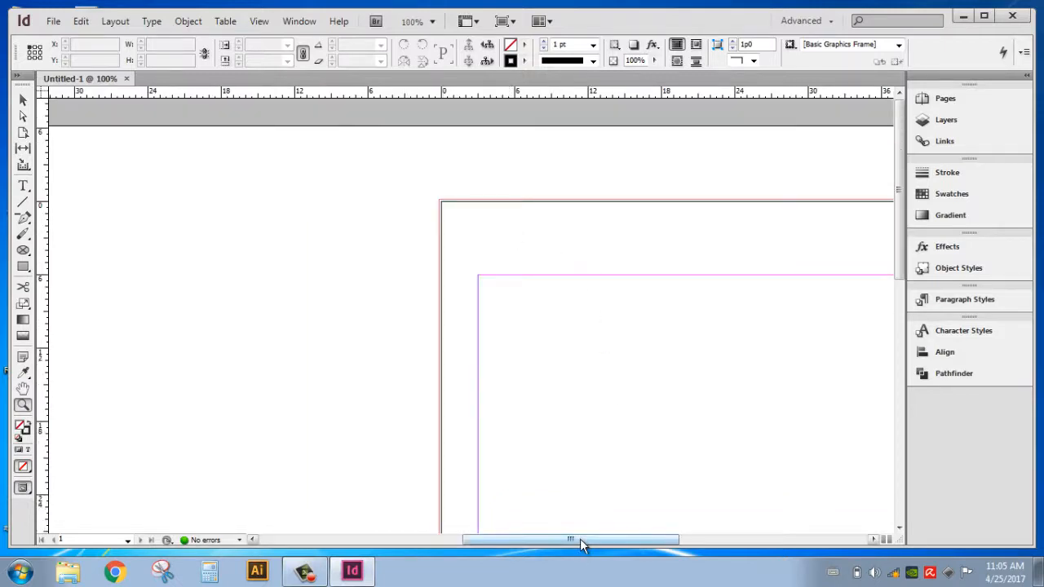
{"action": "left_click_drag", "start_coordinate": [579, 538], "coordinate": [652, 552]}
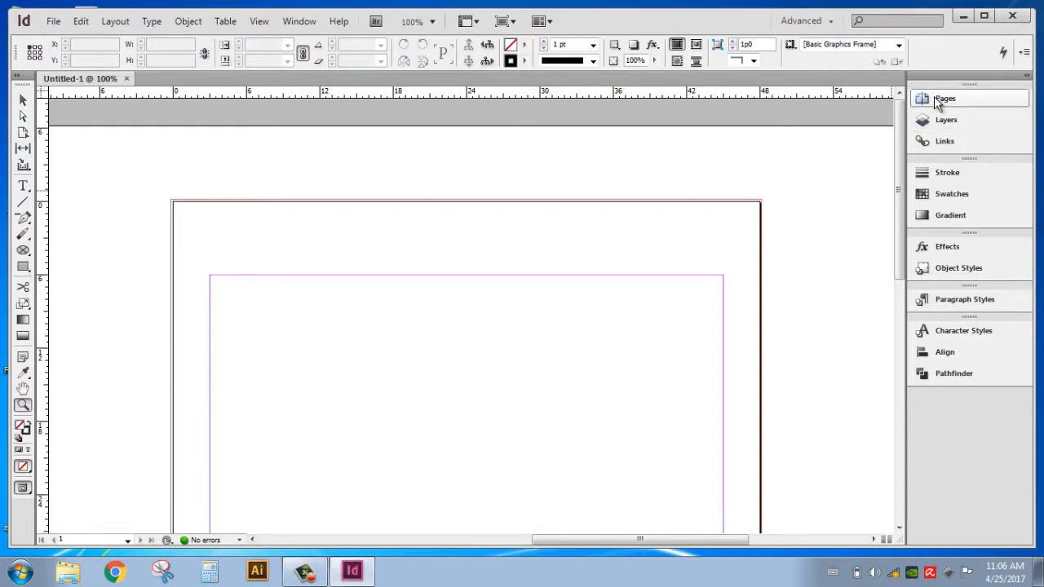
Step: Launch ZoomIt from the desktop and return to the InDesign document
{"action": "left_click", "coordinate": [963, 15]}
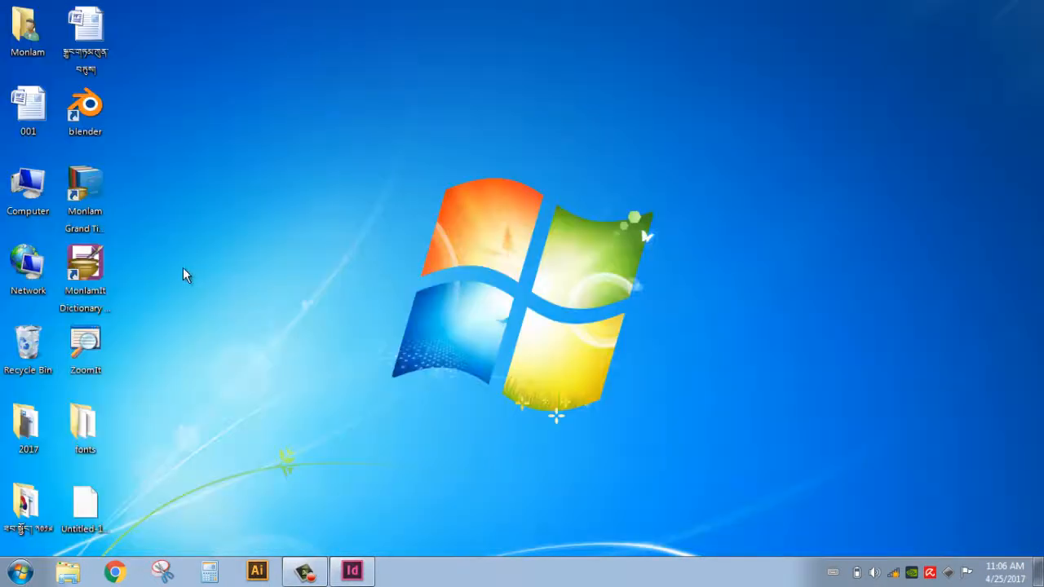
{"action": "double_click", "coordinate": [86, 347]}
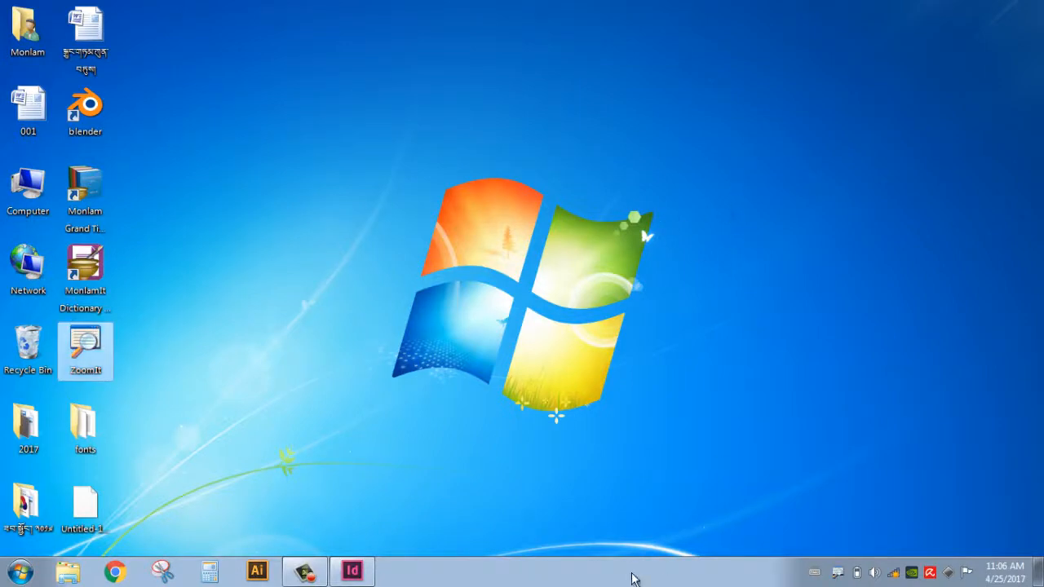
{"action": "left_click", "coordinate": [366, 569]}
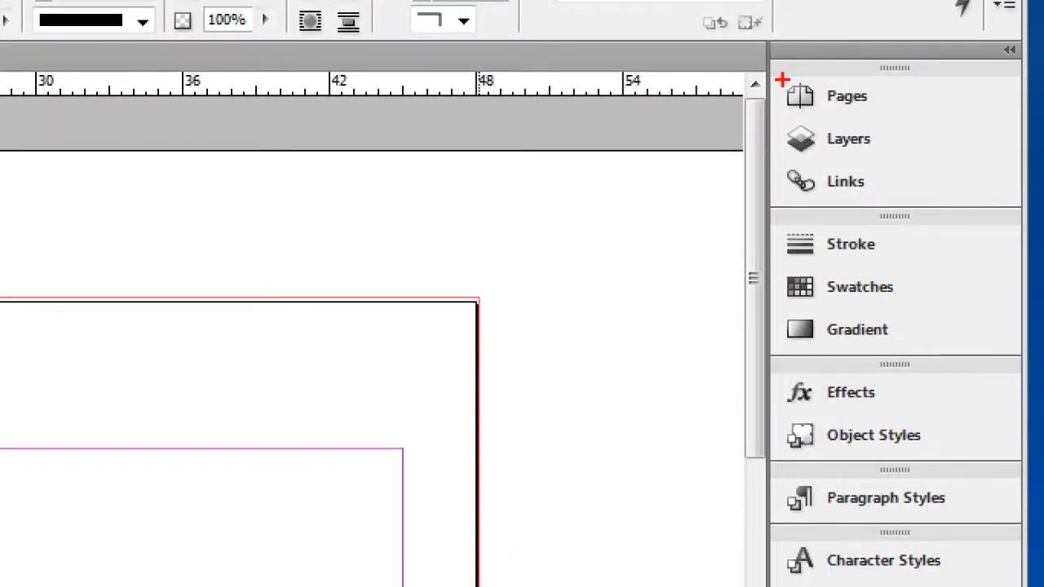
Step: Open the Pages panel and mark up its master and document page areas with the ZoomIt pen
{"action": "mouse_move", "coordinate": [784, 83]}
{"action": "left_mouse_down"}
{"action": "mouse_move", "coordinate": [861, 123]}
{"action": "mouse_move", "coordinate": [895, 98]}
{"action": "mouse_move", "coordinate": [797, 72]}
{"action": "left_mouse_up"}
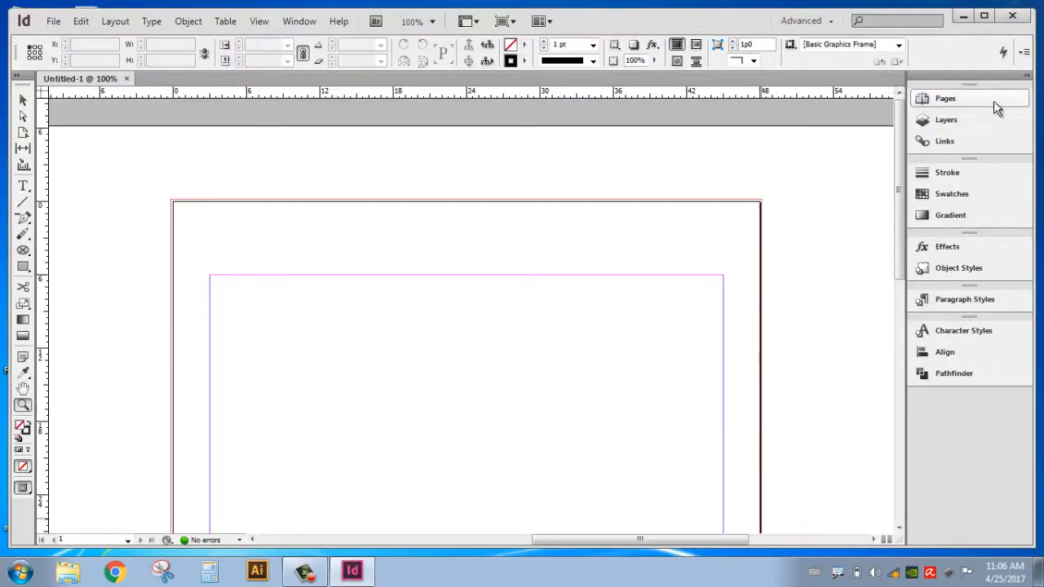
{"action": "left_click", "coordinate": [933, 108]}
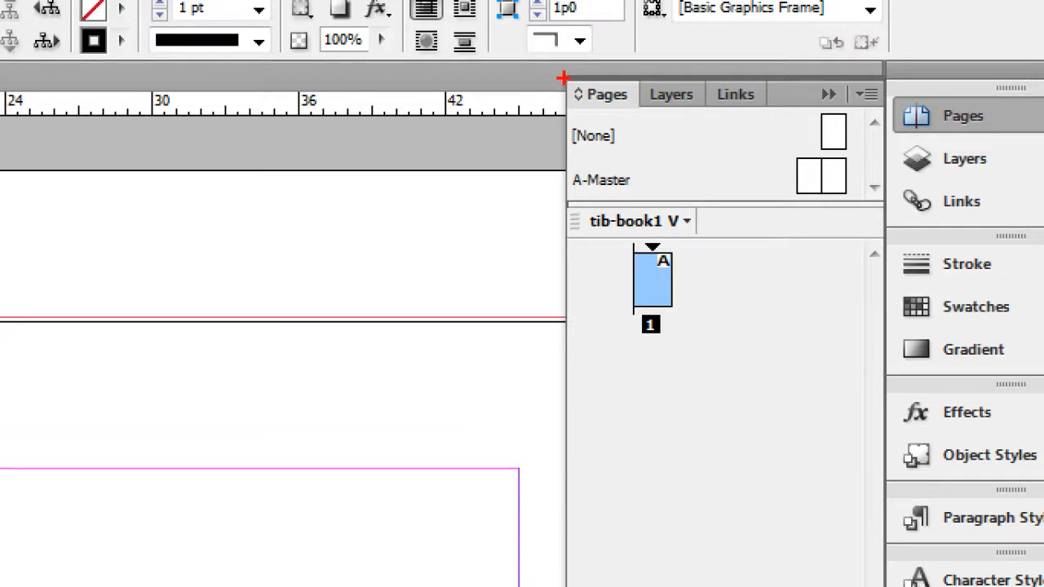
{"action": "mouse_move", "coordinate": [555, 79]}
{"action": "left_mouse_down"}
{"action": "mouse_move", "coordinate": [881, 213]}
{"action": "mouse_move", "coordinate": [884, 197]}
{"action": "left_mouse_up"}
{"action": "left_click_drag", "start_coordinate": [555, 236], "coordinate": [749, 378]}
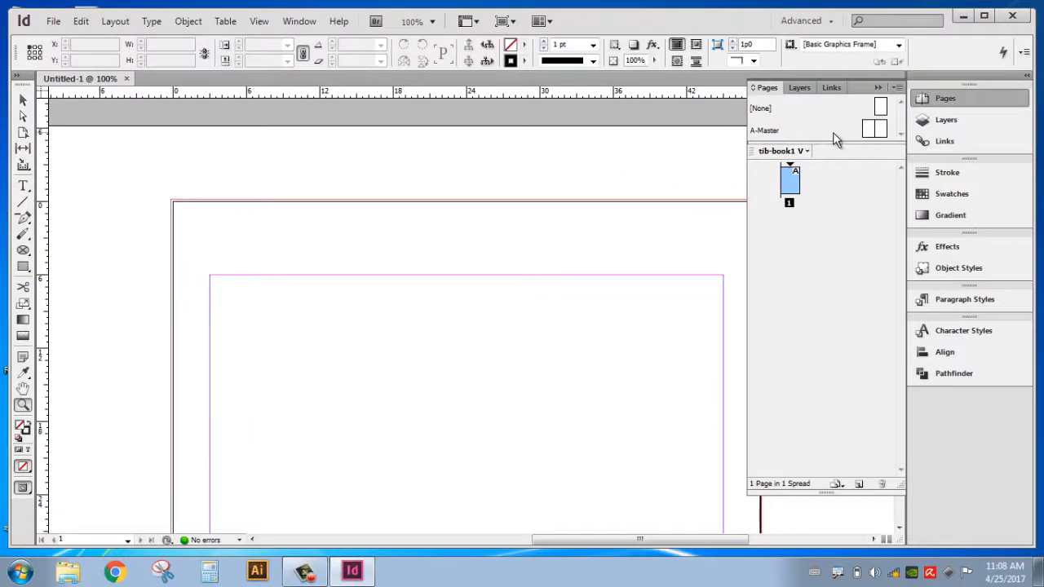
{"action": "right_click", "coordinate": [798, 107]}
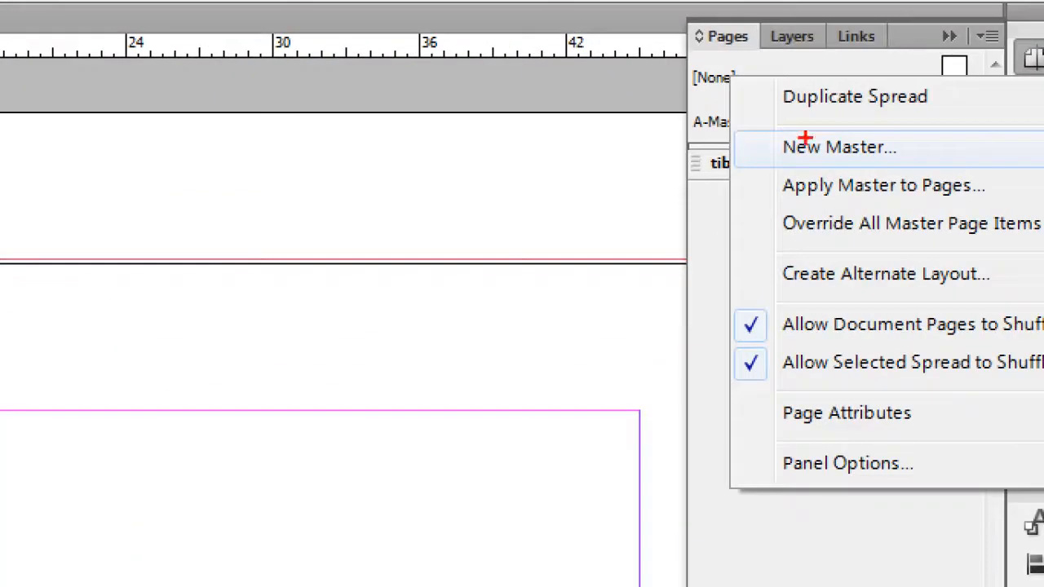
{"action": "mouse_move", "coordinate": [774, 131]}
{"action": "left_mouse_down"}
{"action": "mouse_move", "coordinate": [783, 153]}
{"action": "mouse_move", "coordinate": [894, 157]}
{"action": "mouse_move", "coordinate": [776, 131]}
{"action": "left_mouse_up"}
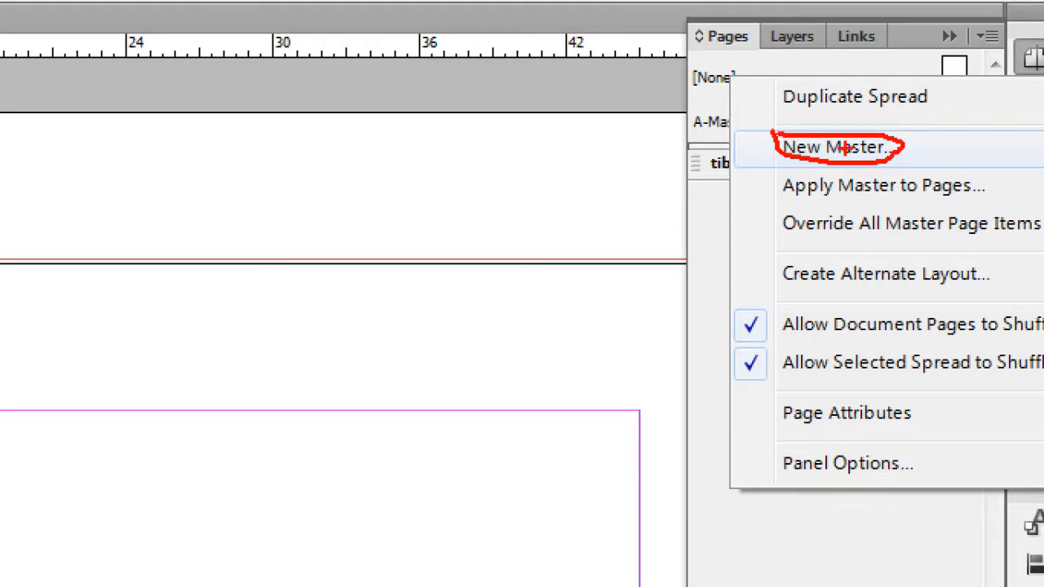
{"action": "left_click", "coordinate": [795, 141]}
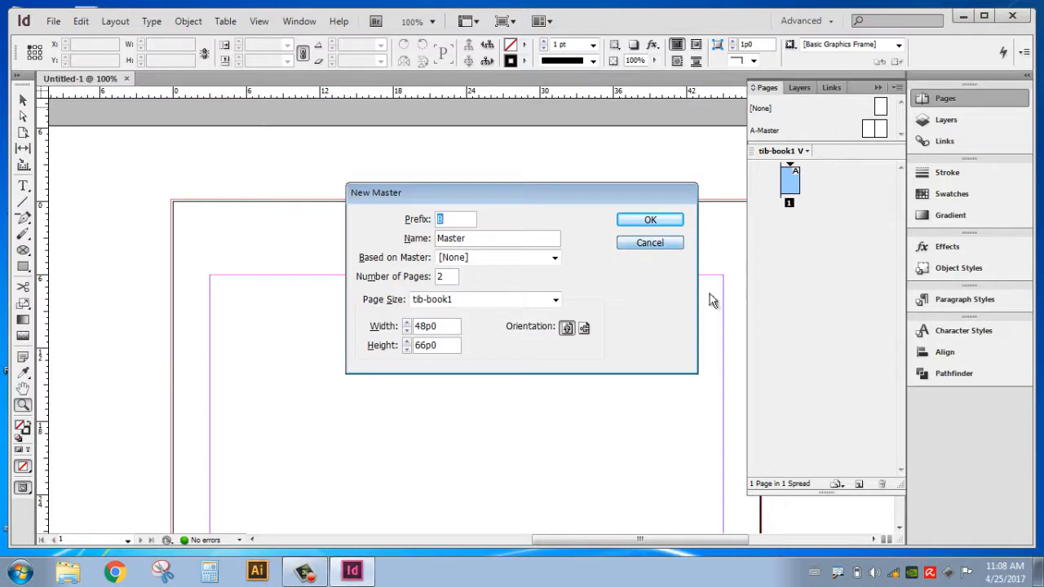
{"action": "left_click", "coordinate": [657, 244]}
{"action": "right_click", "coordinate": [806, 122]}
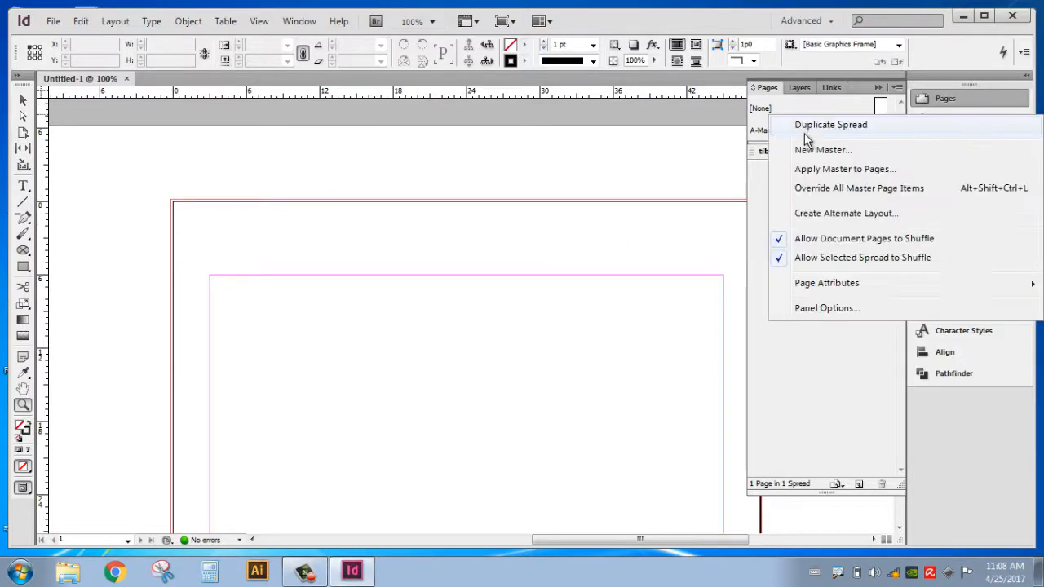
{"action": "left_click", "coordinate": [814, 154]}
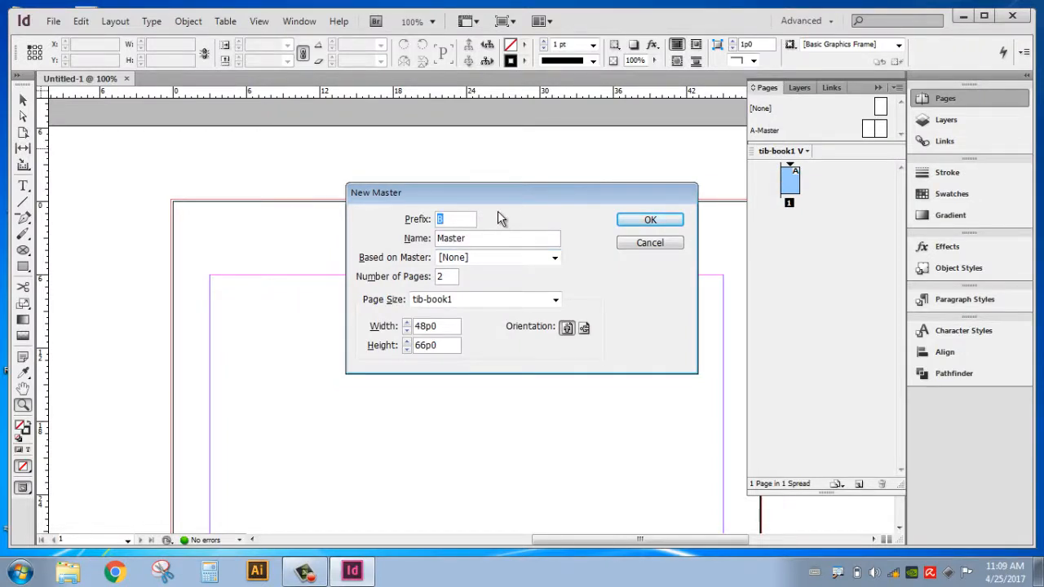
{"action": "left_click", "coordinate": [649, 243]}
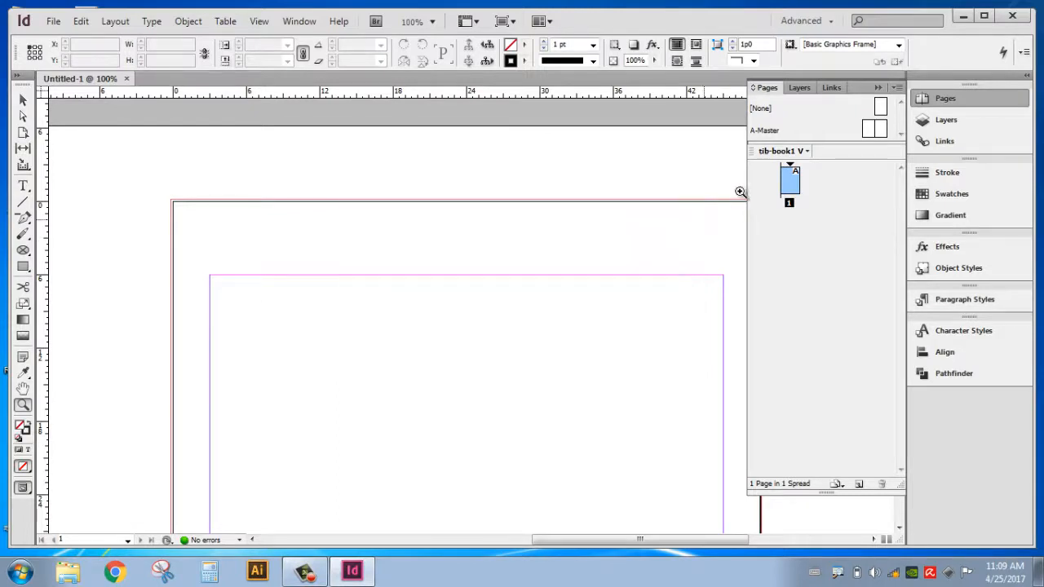
Step: Start a new master with prefix B and name it "book"
{"action": "right_click", "coordinate": [818, 123]}
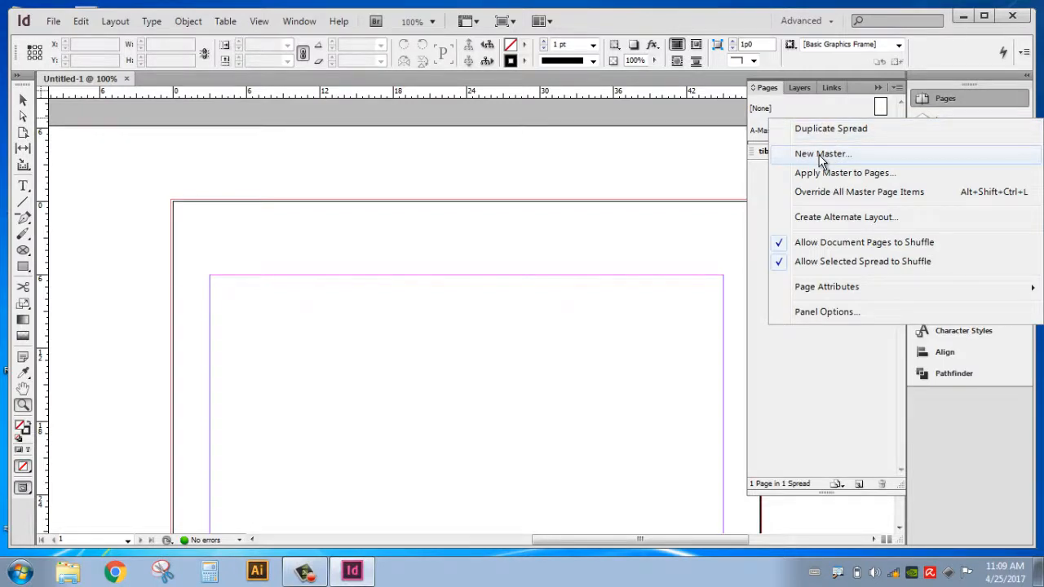
{"action": "left_click", "coordinate": [821, 154]}
{"action": "left_click_drag", "start_coordinate": [567, 192], "coordinate": [591, 106]}
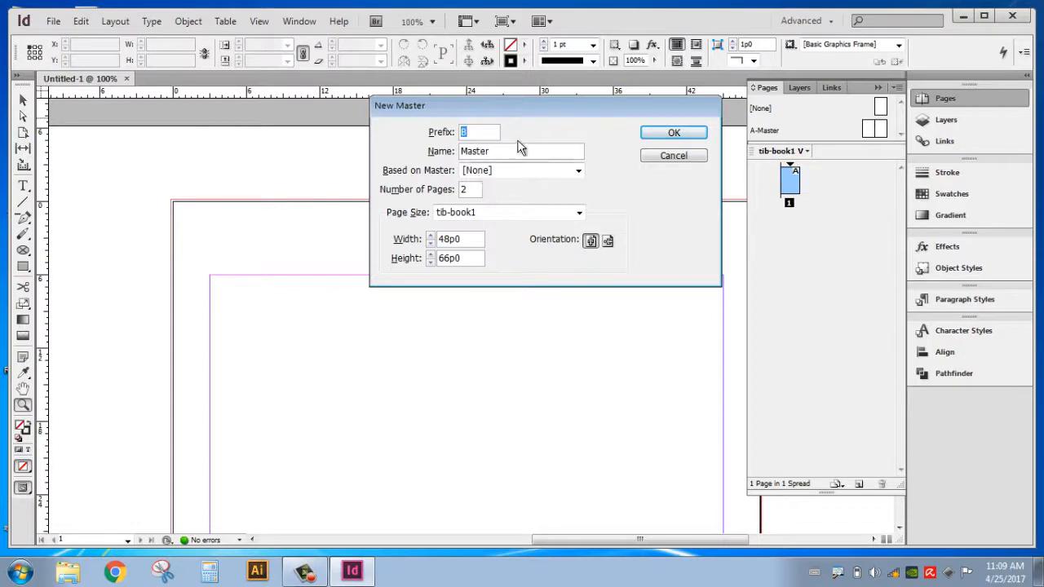
{"action": "left_click", "coordinate": [505, 154]}
{"action": "key", "text": "shift+Left"}
{"action": "key", "text": "shift+Left"}
{"action": "key", "text": "shift+Left"}
{"action": "key", "text": "shift+Left"}
{"action": "key", "text": "shift+Left"}
{"action": "double_click", "coordinate": [506, 154]}
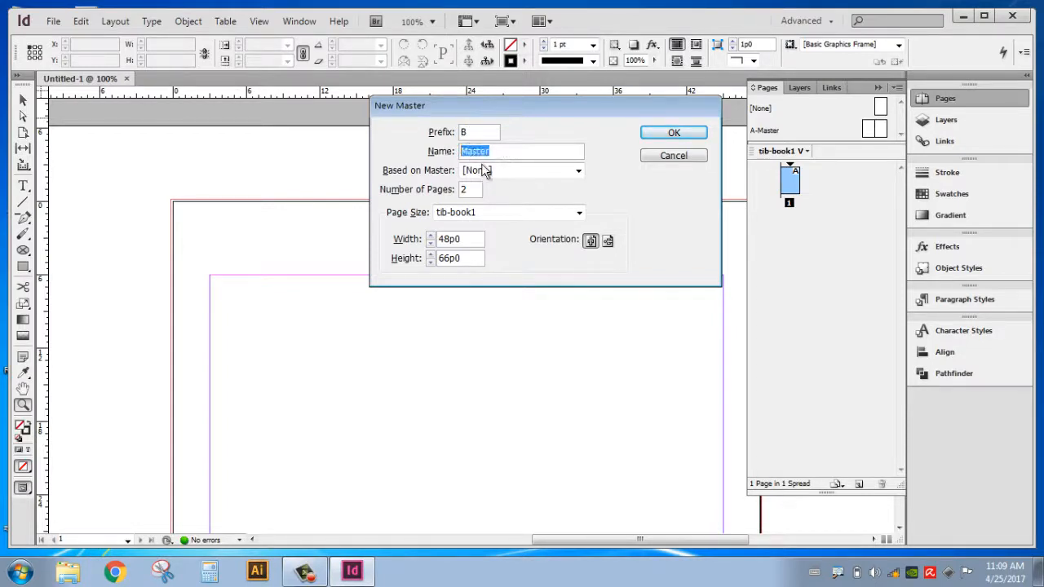
{"action": "type", "text": "bood"}
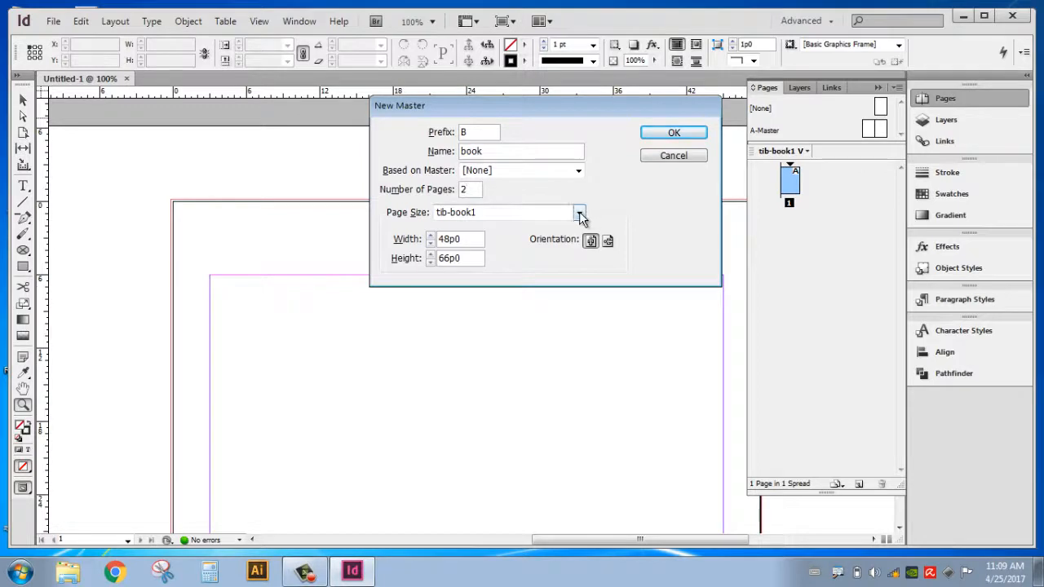
Step: Choose the tib-book1 page size for the new two-page master and create it
{"action": "left_click", "coordinate": [579, 212]}
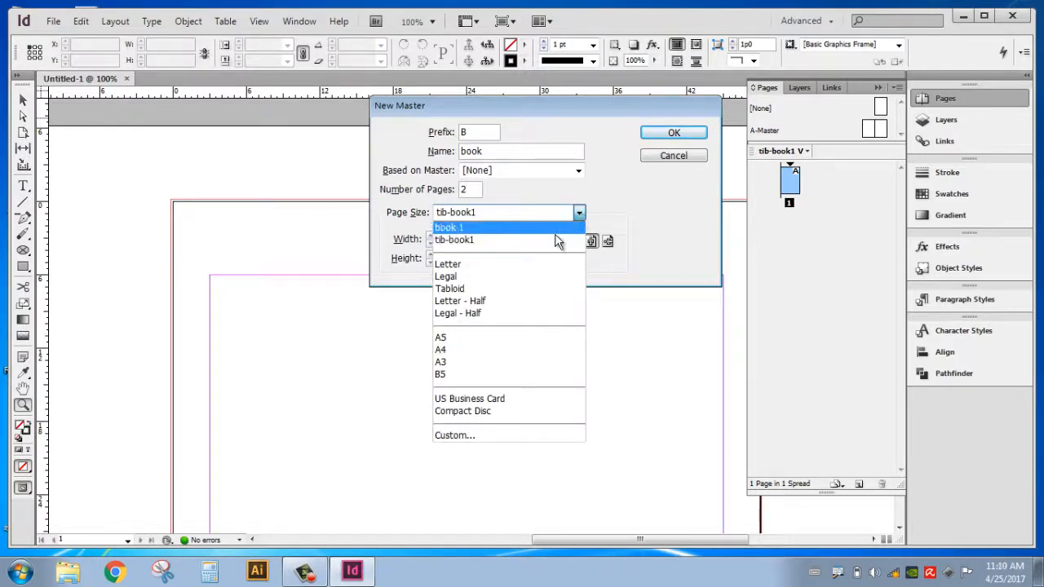
{"action": "left_click", "coordinate": [544, 241]}
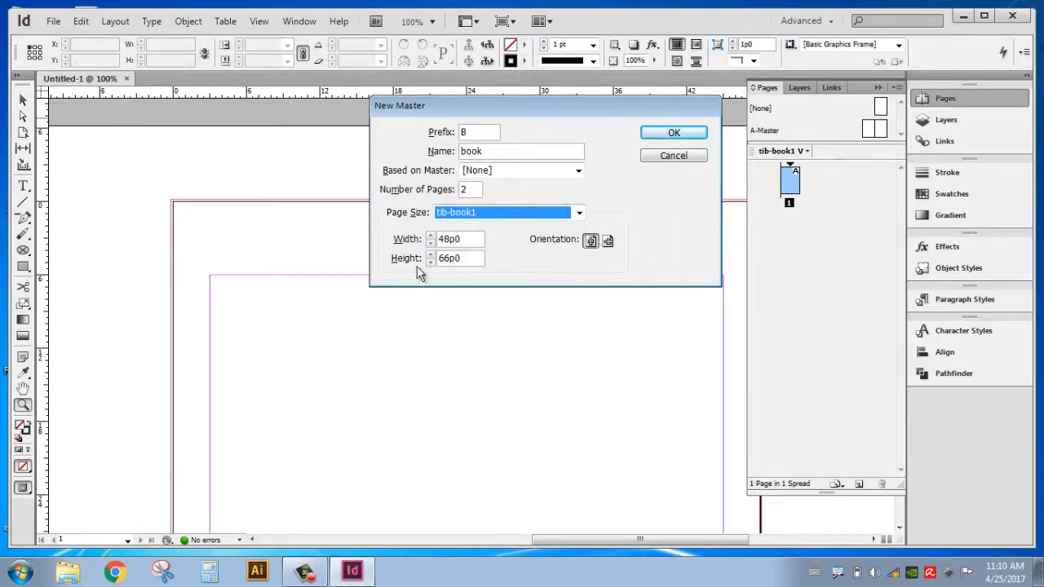
{"action": "left_click", "coordinate": [671, 133]}
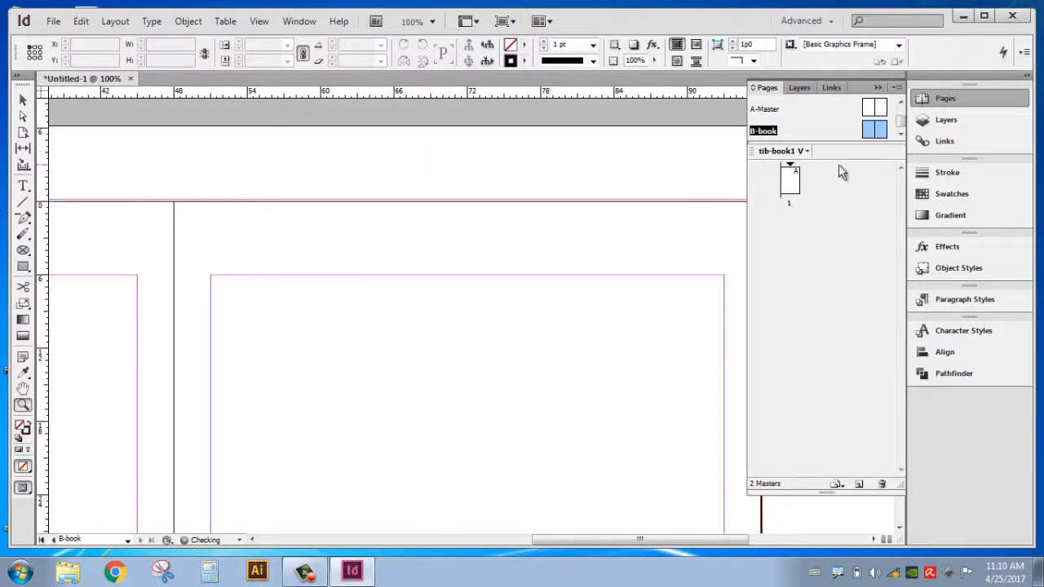
Step: Examine the A-Master and B-book spreads and document page 1 by selecting their thumbnails one after another
{"action": "left_click", "coordinate": [881, 109]}
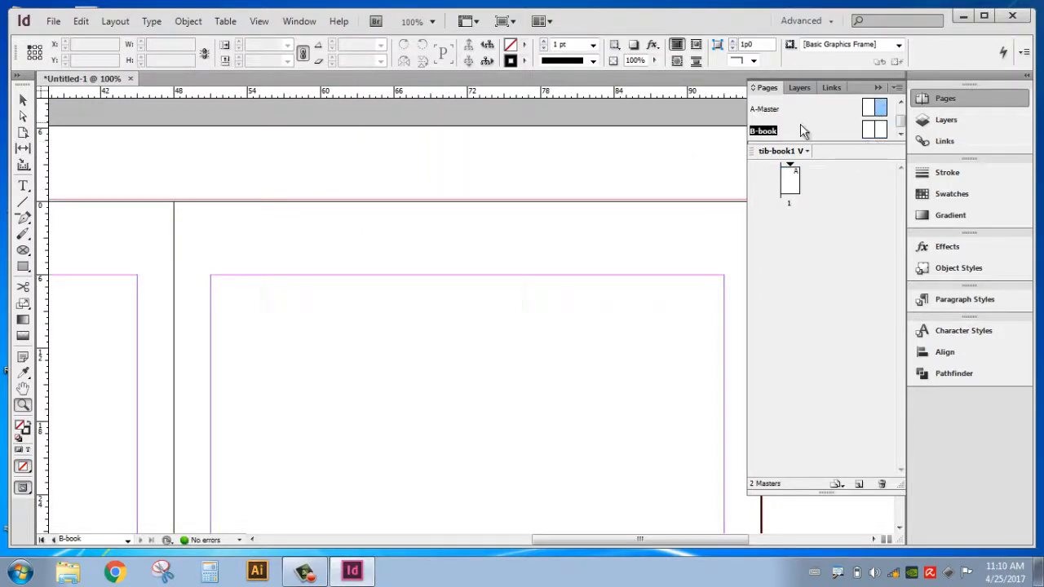
{"action": "left_click", "coordinate": [773, 113]}
{"action": "left_click", "coordinate": [768, 132]}
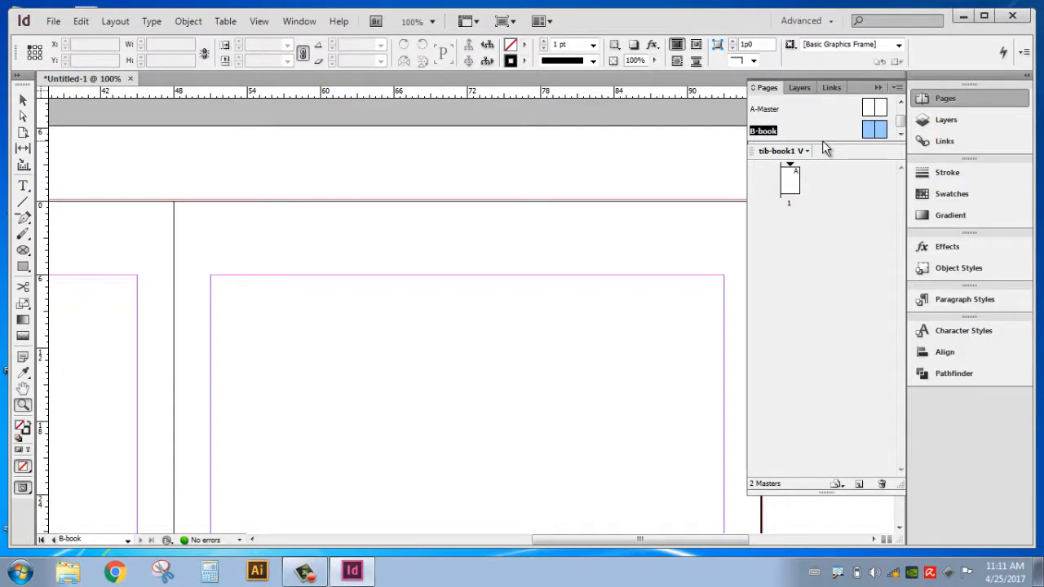
{"action": "left_click", "coordinate": [789, 188]}
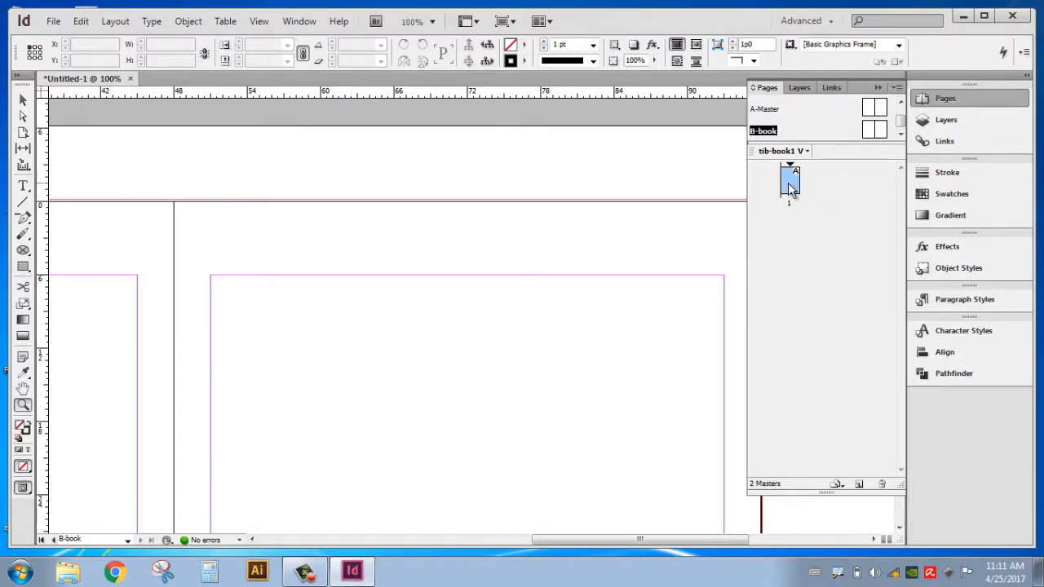
{"action": "left_click", "coordinate": [871, 131]}
{"action": "left_click", "coordinate": [877, 108]}
{"action": "left_click", "coordinate": [876, 131]}
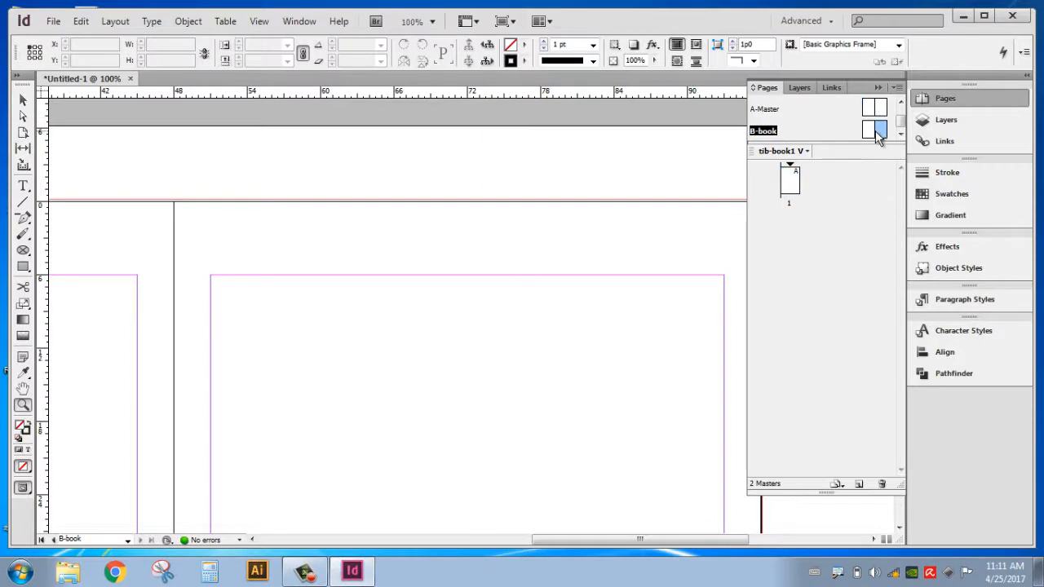
{"action": "left_click", "coordinate": [867, 109]}
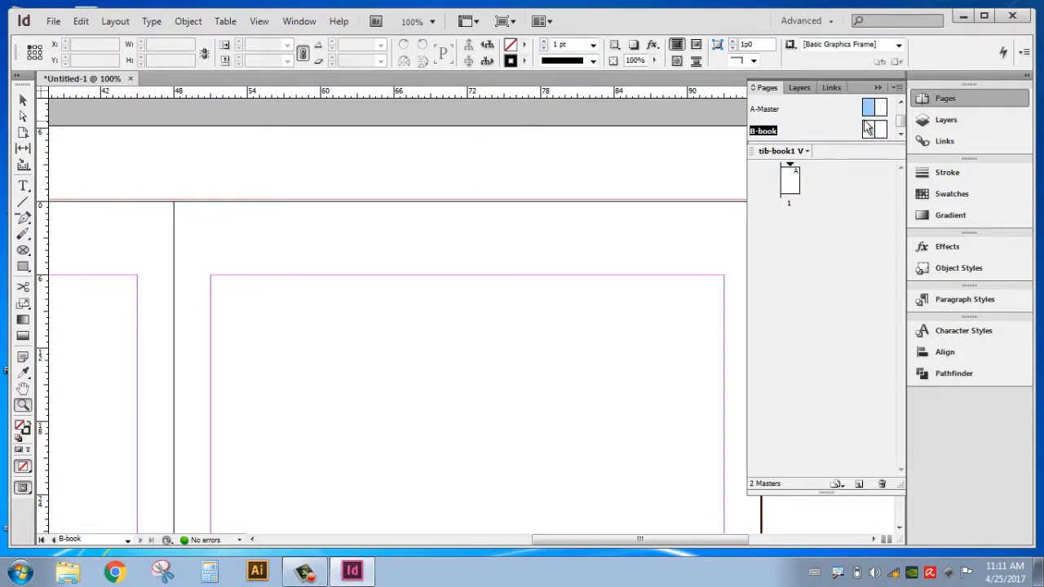
{"action": "left_click", "coordinate": [871, 132]}
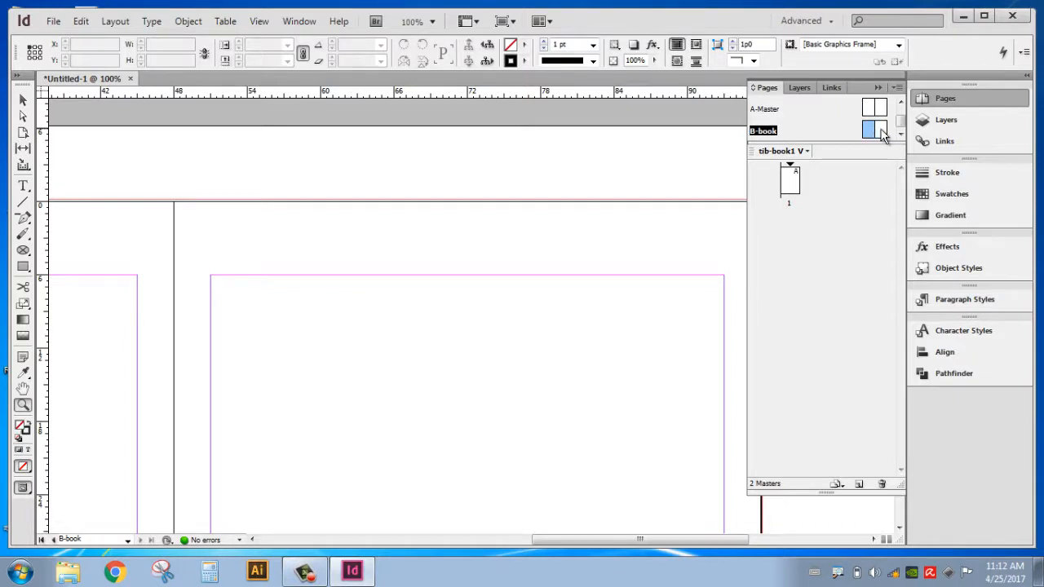
Step: Open the B-book master for editing with both facing pages in view, and collapse the Pages panel
{"action": "left_click", "coordinate": [880, 132], "text": "shift"}
{"action": "double_click", "coordinate": [869, 129]}
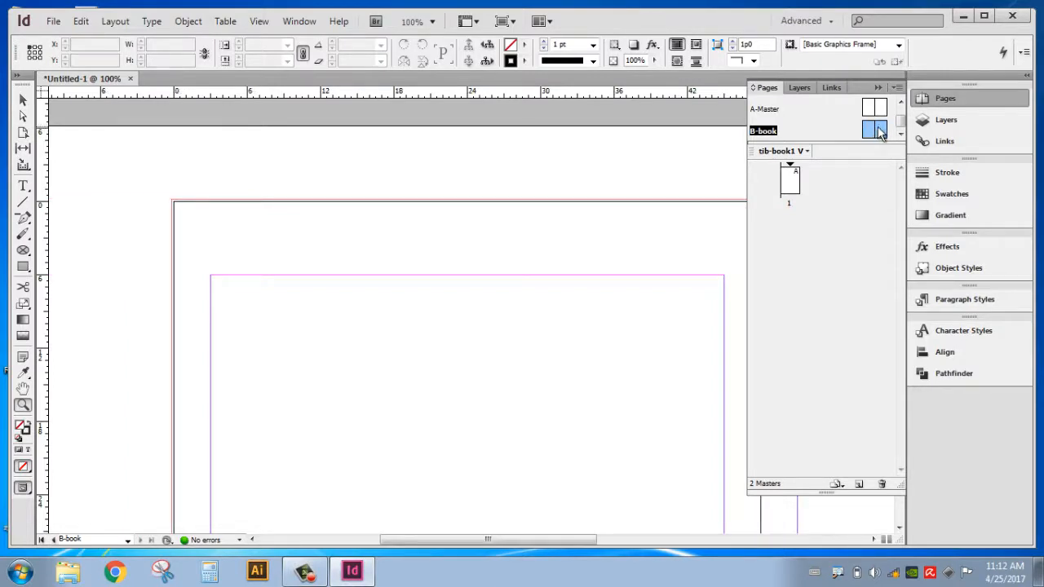
{"action": "double_click", "coordinate": [872, 130]}
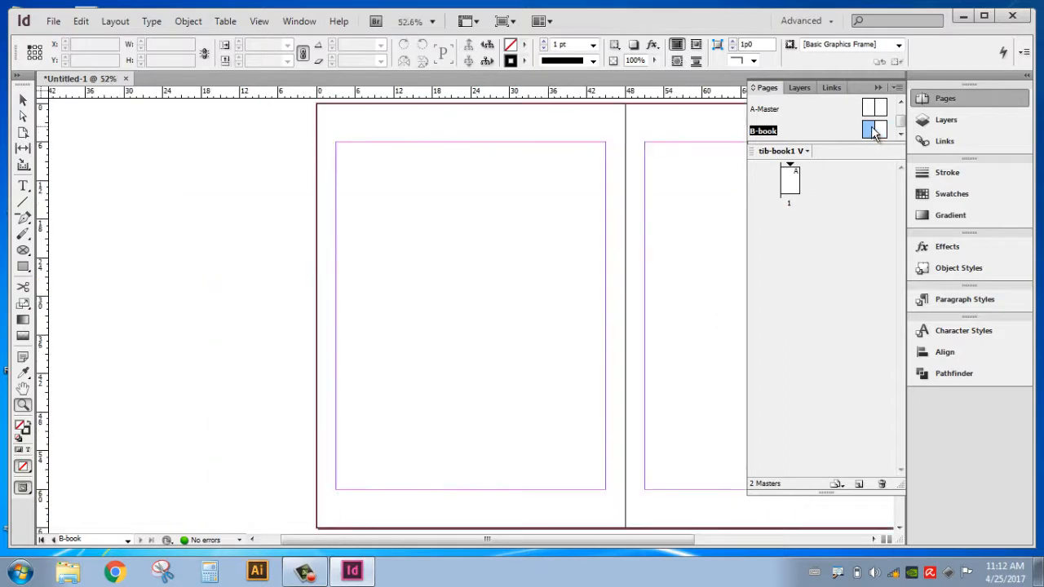
{"action": "double_click", "coordinate": [879, 130]}
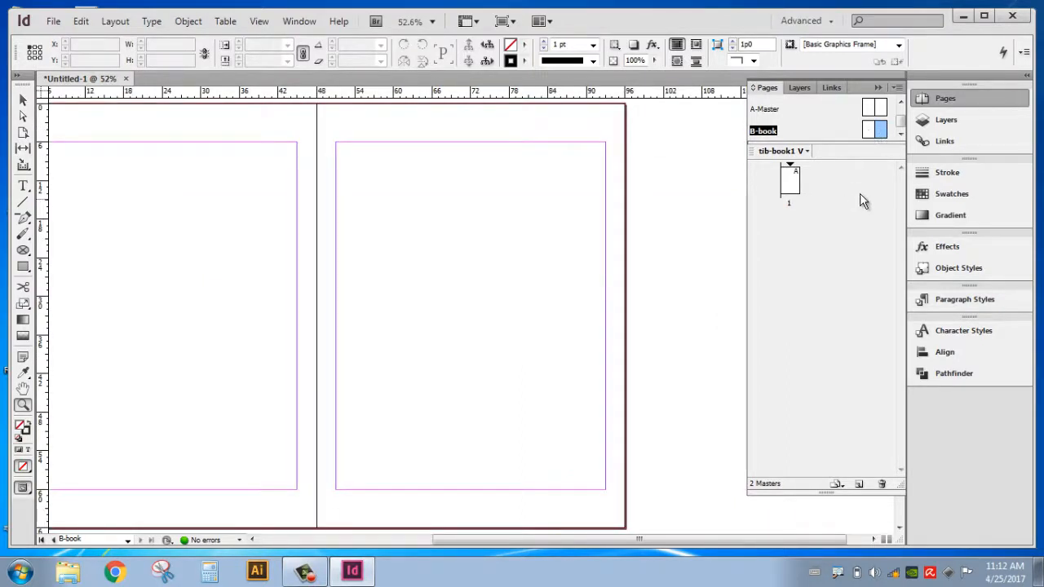
{"action": "left_click_drag", "start_coordinate": [664, 540], "coordinate": [683, 500]}
{"action": "left_click", "coordinate": [878, 88]}
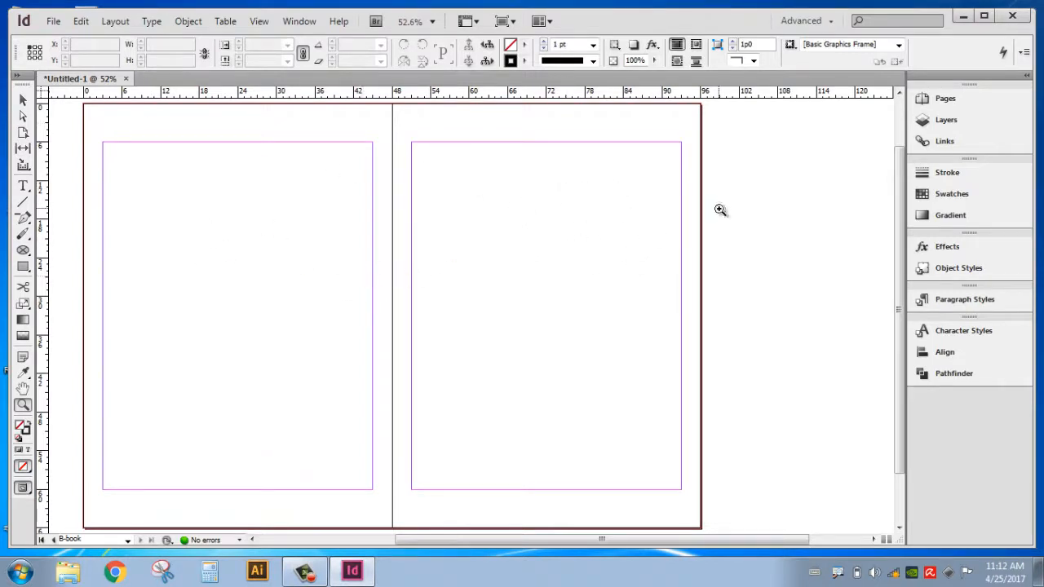
{"action": "scroll", "coordinate": [522, 228], "scroll_direction": "up", "scroll_amount": 2}
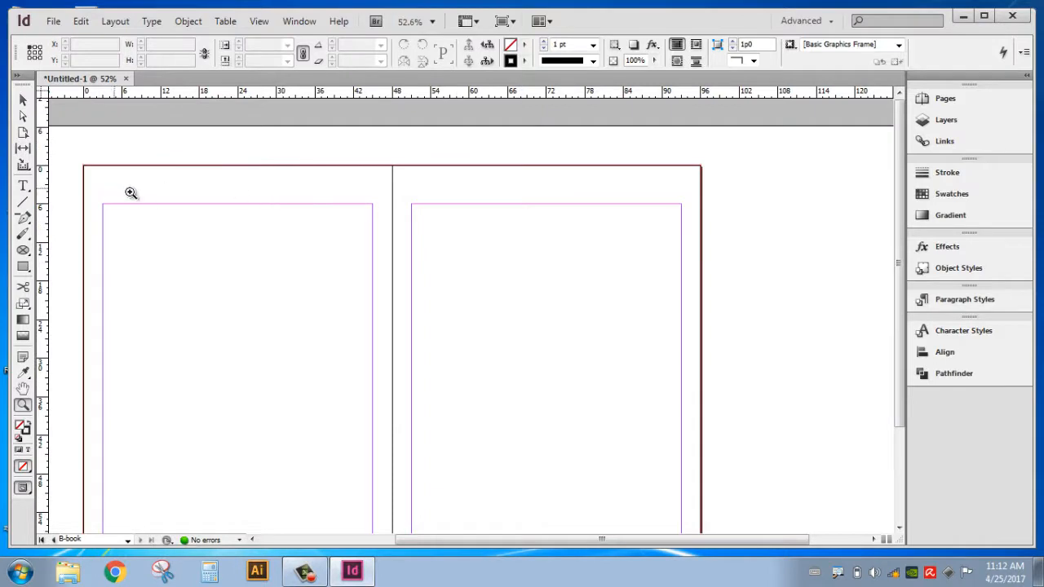
Step: Draw a horizontal line about 42p3 long just above the top margin of the B-book master's left page
{"action": "left_click_drag", "start_coordinate": [103, 177], "coordinate": [380, 212]}
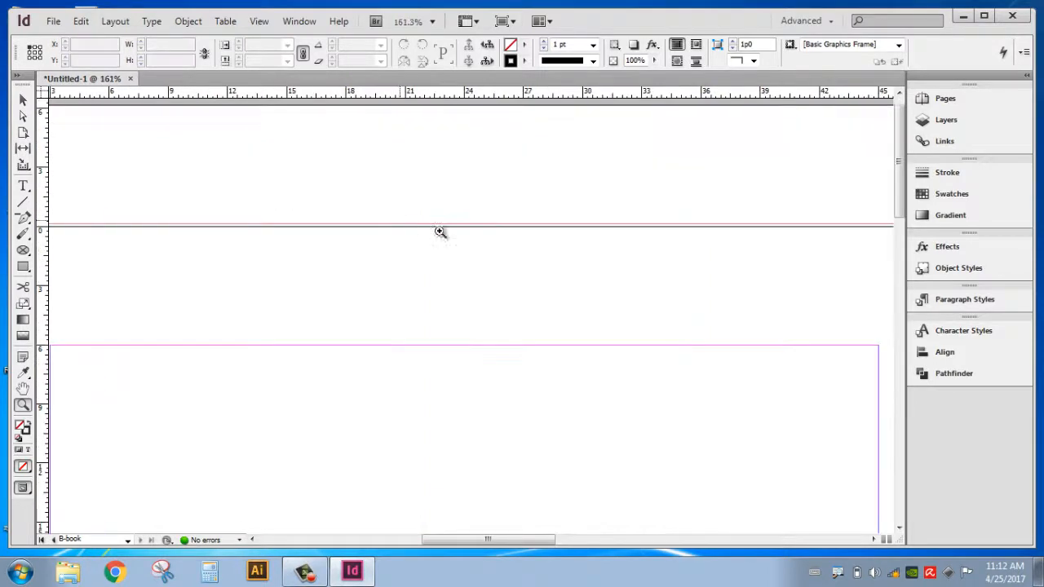
{"action": "left_click", "coordinate": [445, 309], "text": "alt"}
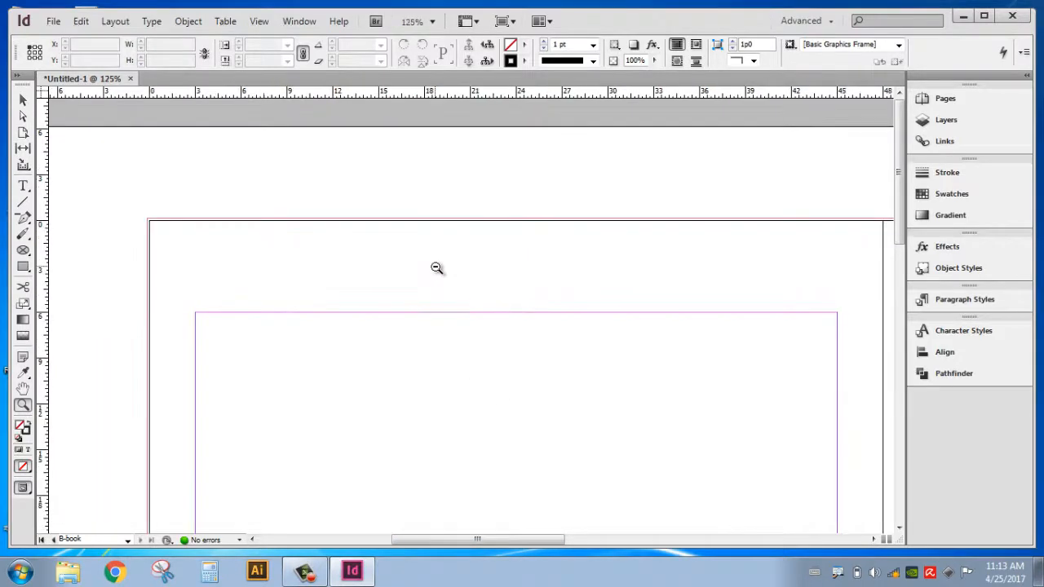
{"action": "left_click", "coordinate": [23, 203]}
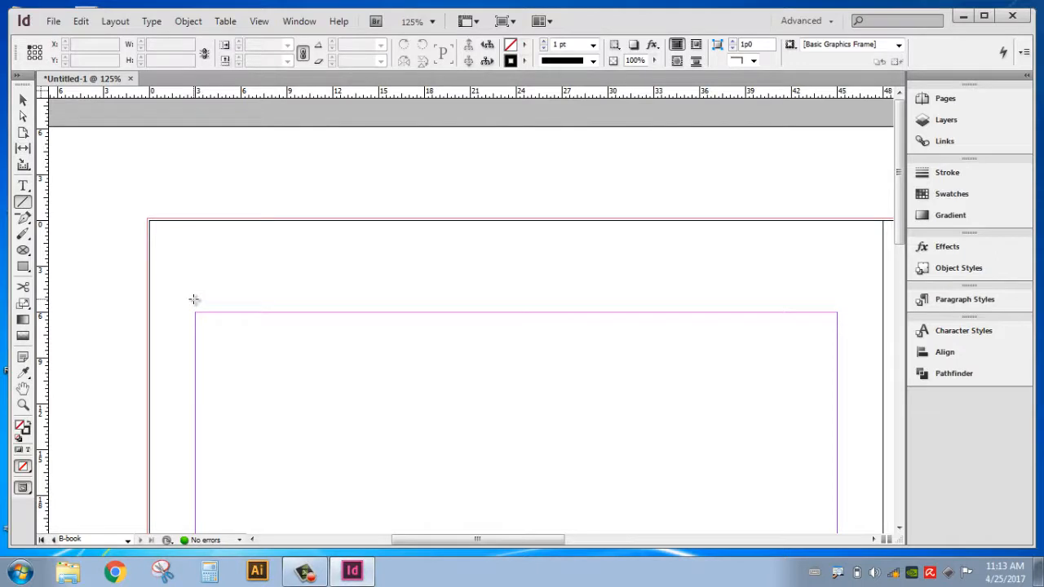
{"action": "left_click_drag", "start_coordinate": [194, 299], "coordinate": [838, 304]}
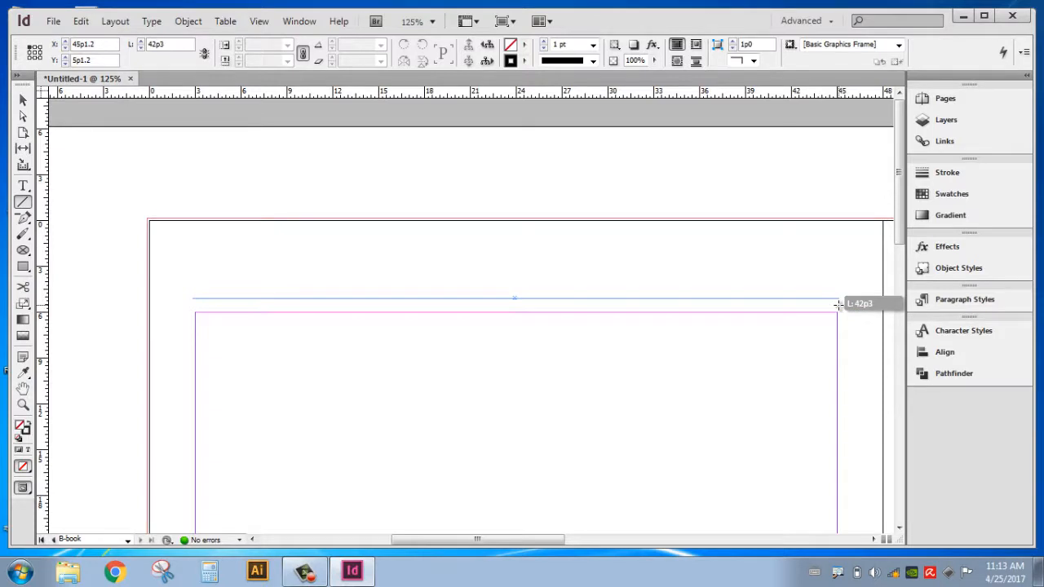
{"action": "left_click_drag", "start_coordinate": [838, 304], "coordinate": [838, 304]}
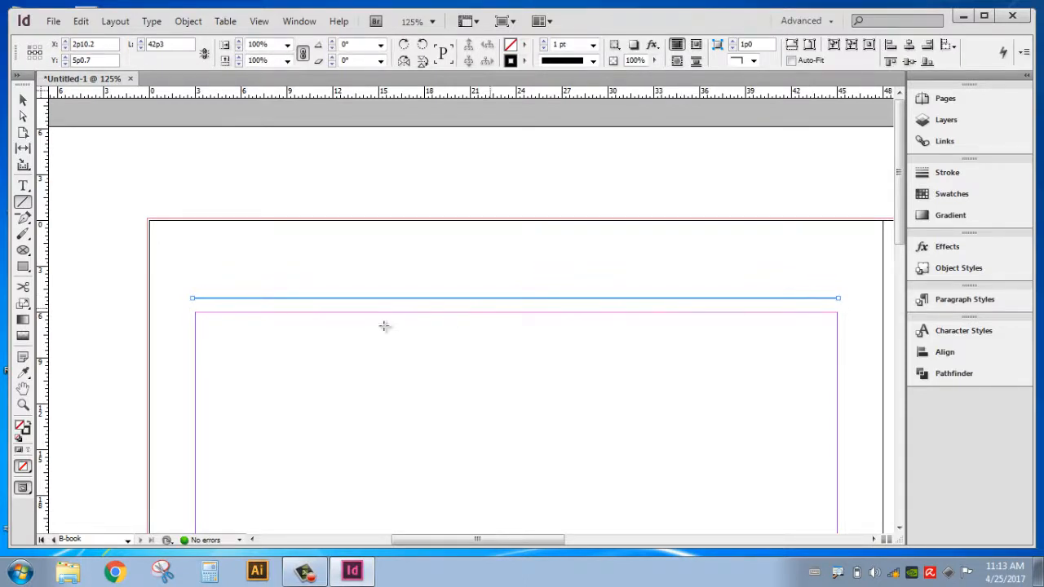
Step: Set the header line's stroke weight to 0.5 pt and switch to the Selection tool
{"action": "left_click", "coordinate": [593, 45]}
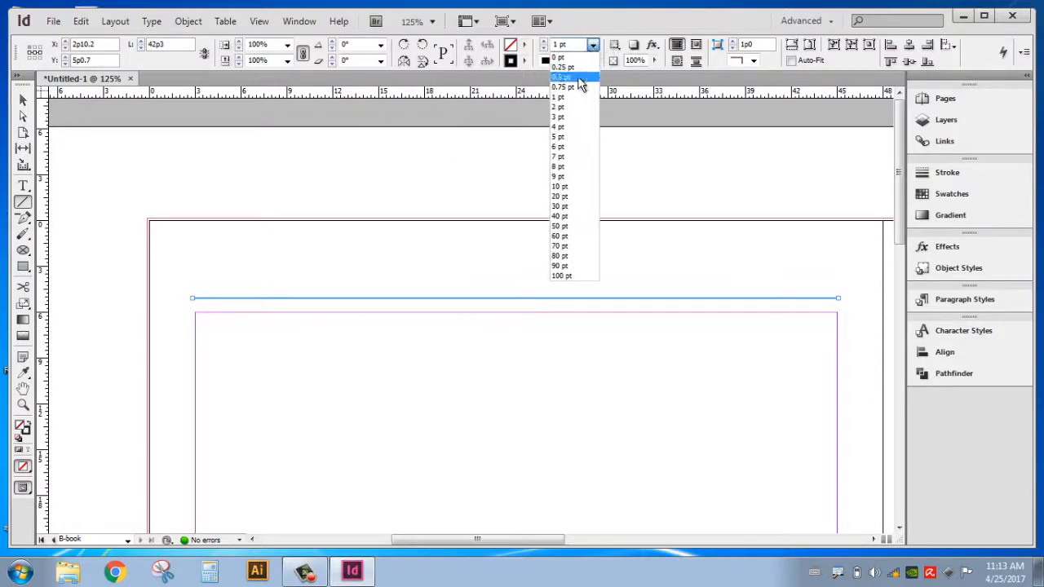
{"action": "left_click", "coordinate": [573, 77]}
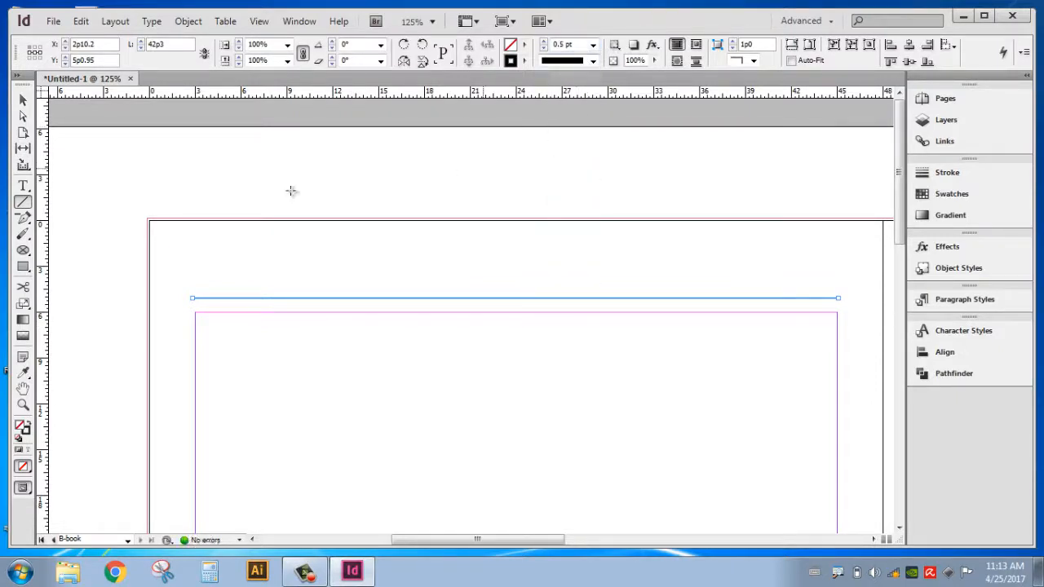
{"action": "left_click", "coordinate": [24, 100]}
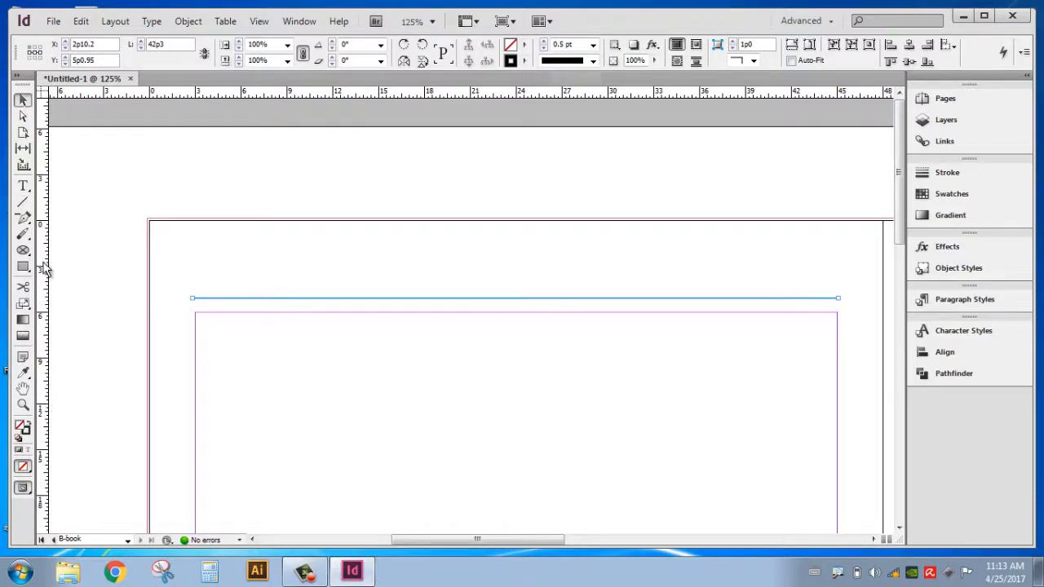
Step: Create a text frame about 41p7 wide and 2p3 high directly above the header line on the left master page
{"action": "left_click", "coordinate": [24, 186]}
{"action": "left_click", "coordinate": [24, 185]}
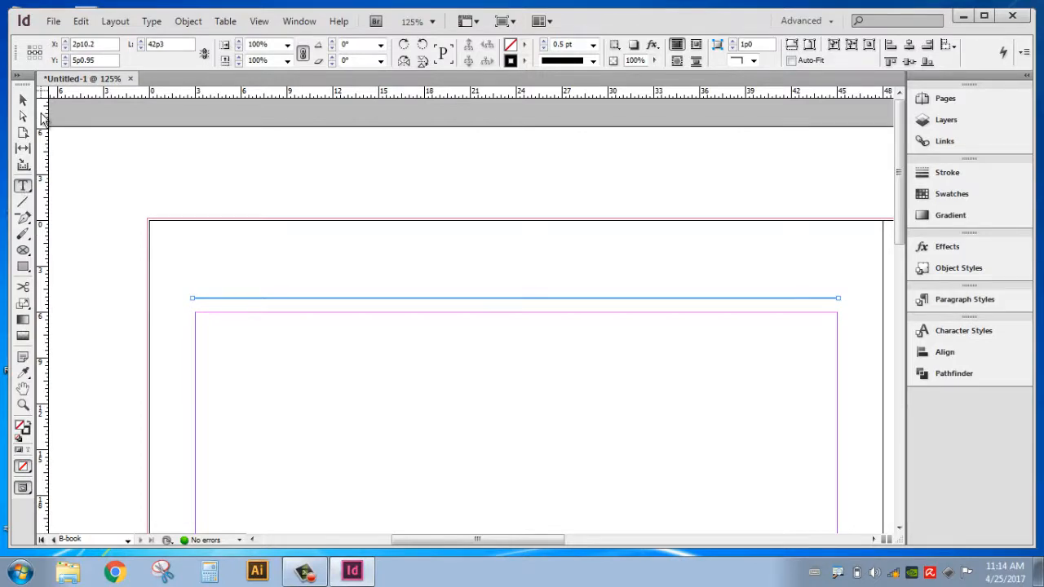
{"action": "left_click", "coordinate": [26, 192]}
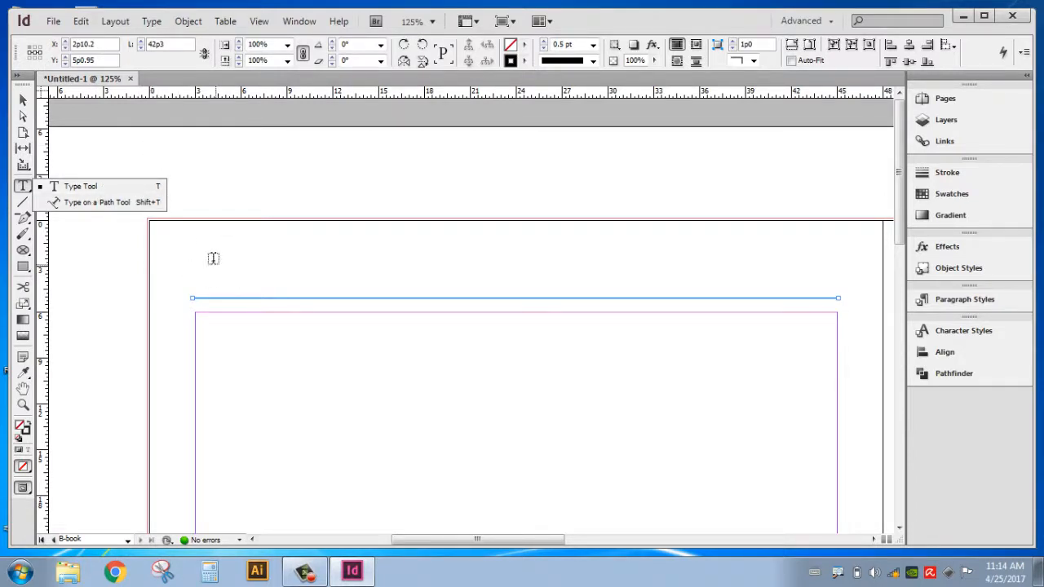
{"action": "left_click", "coordinate": [188, 254]}
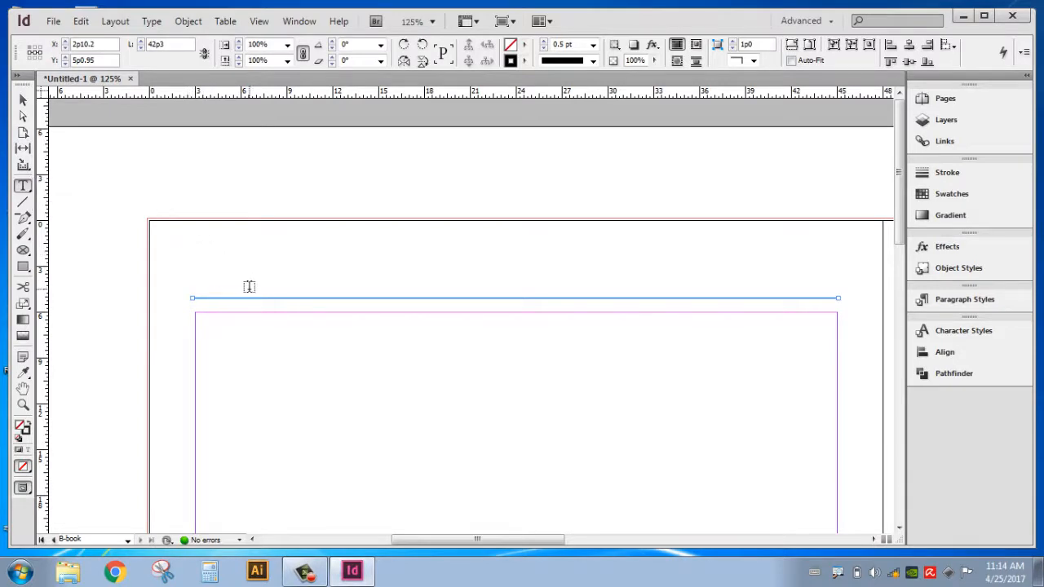
{"action": "left_click_drag", "start_coordinate": [192, 261], "coordinate": [835, 302]}
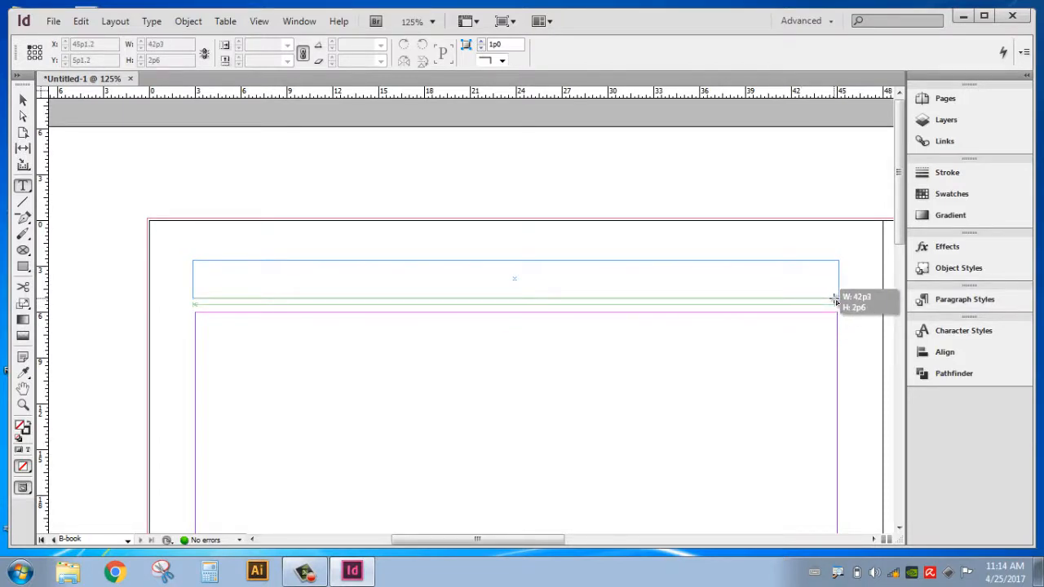
{"action": "left_click_drag", "start_coordinate": [835, 302], "coordinate": [829, 296]}
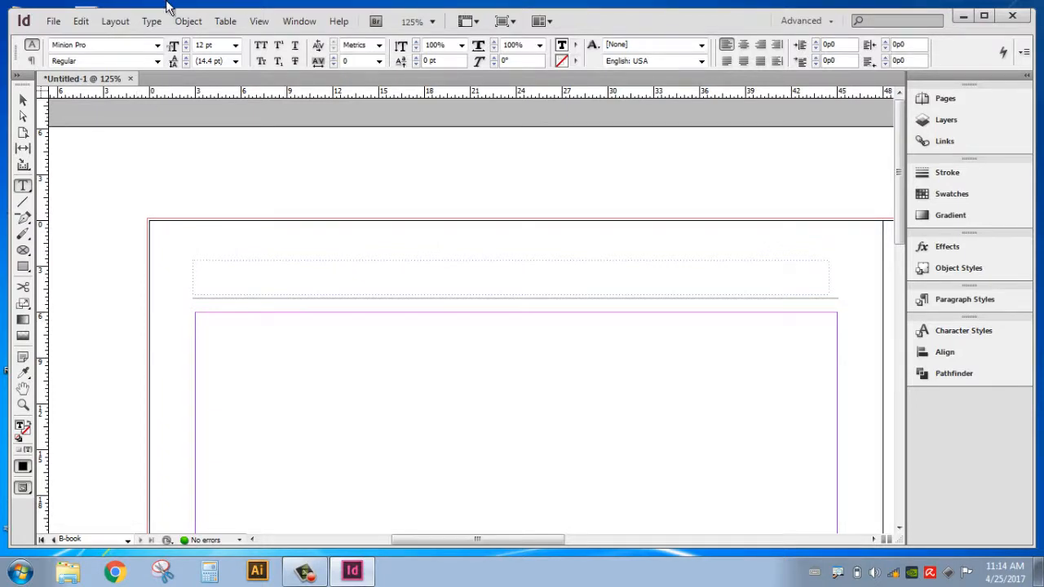
Step: Set the font to Monlam Uni OuChan1 and enter the label "ཤོག་ངོས།" in the header text frame
{"action": "left_click", "coordinate": [158, 45]}
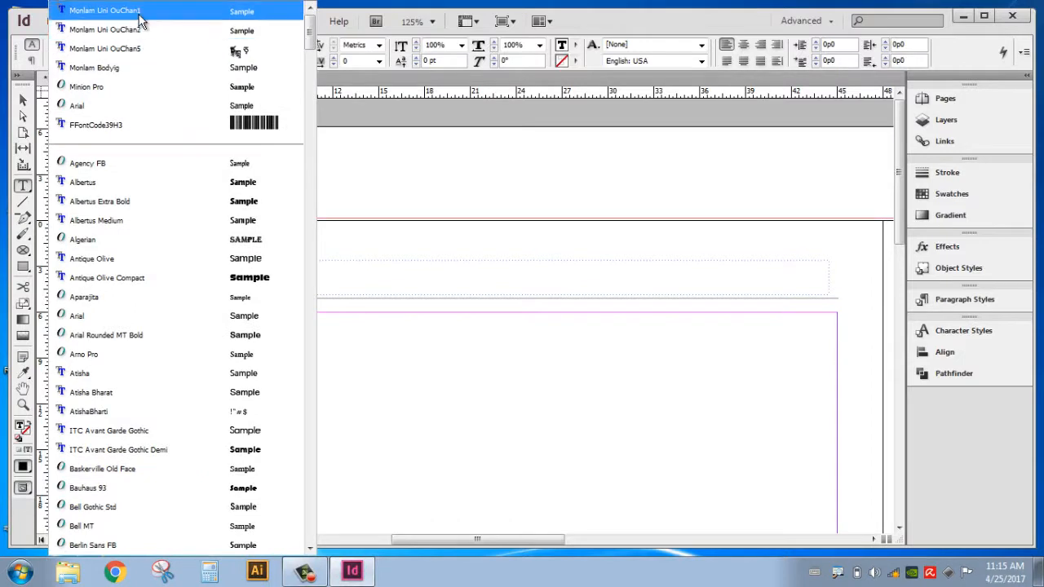
{"action": "left_click", "coordinate": [139, 13]}
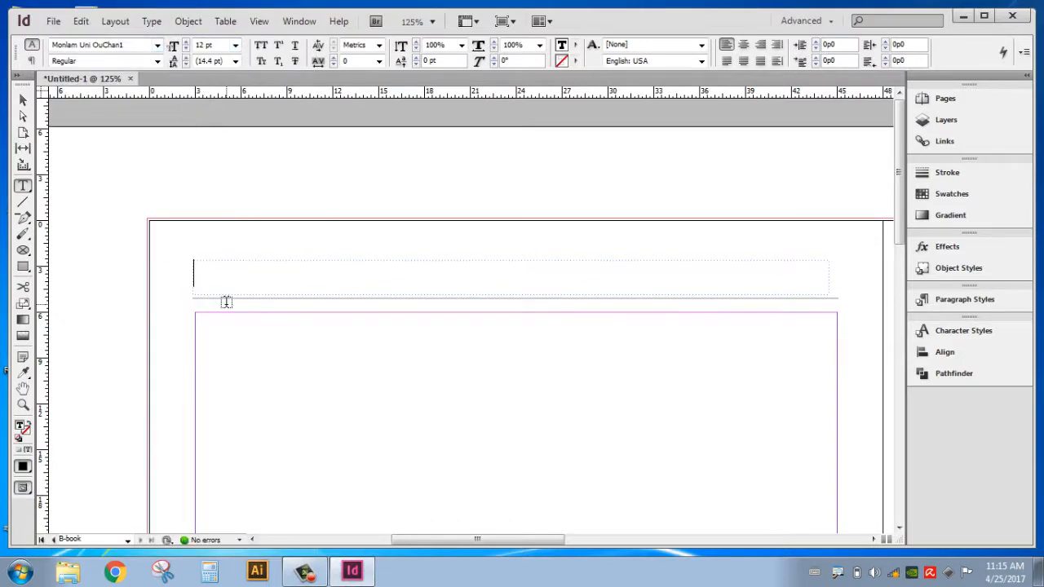
{"action": "type", "text": "ཤོག་ངོས"}
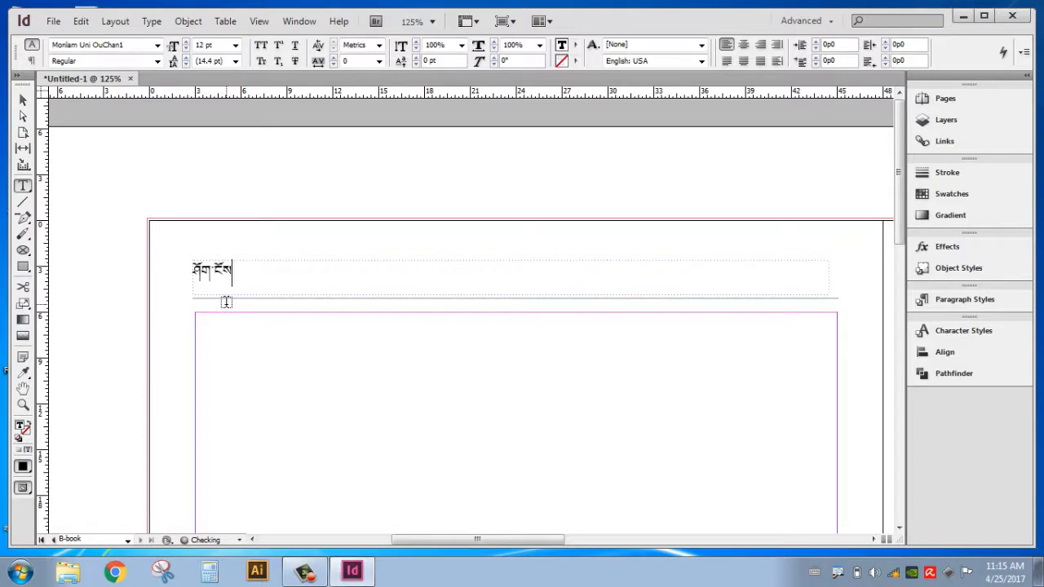
{"action": "type", "text": "།"}
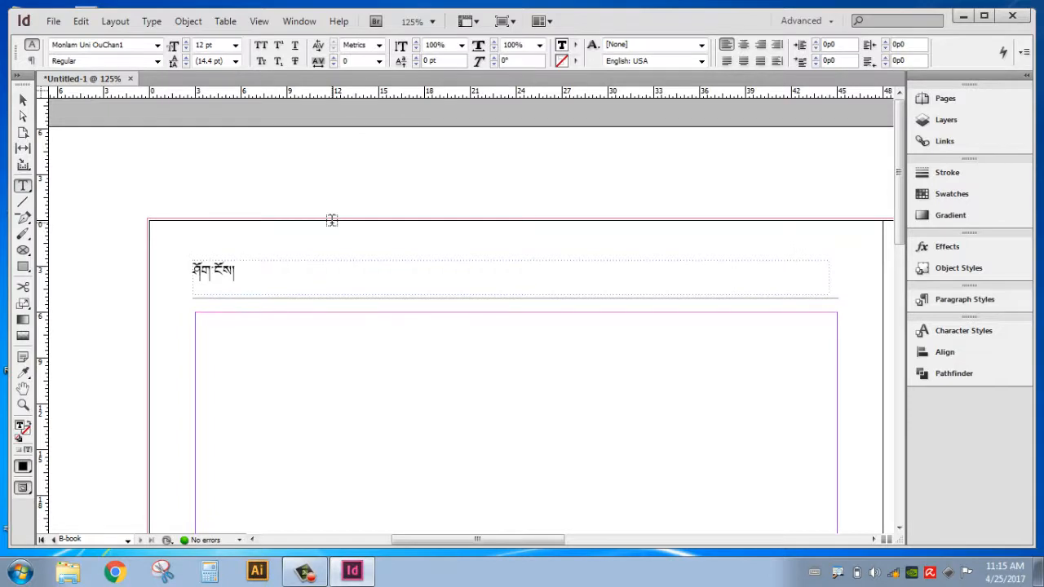
{"action": "left_click", "coordinate": [153, 22]}
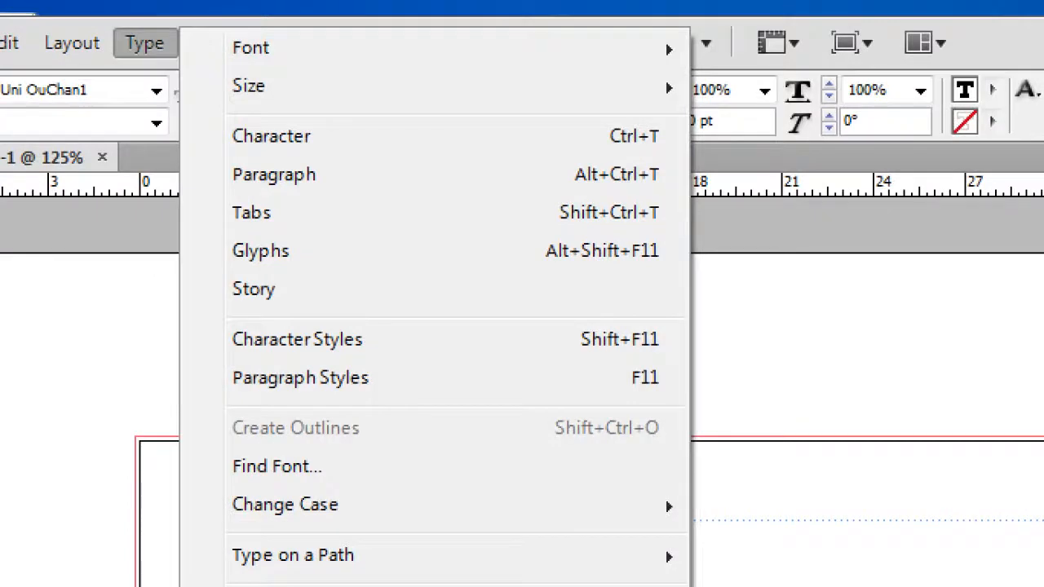
{"action": "mouse_move", "coordinate": [158, 28]}
{"action": "left_mouse_down"}
{"action": "mouse_move", "coordinate": [153, 67]}
{"action": "mouse_move", "coordinate": [238, 34]}
{"action": "mouse_move", "coordinate": [150, 24]}
{"action": "left_mouse_up"}
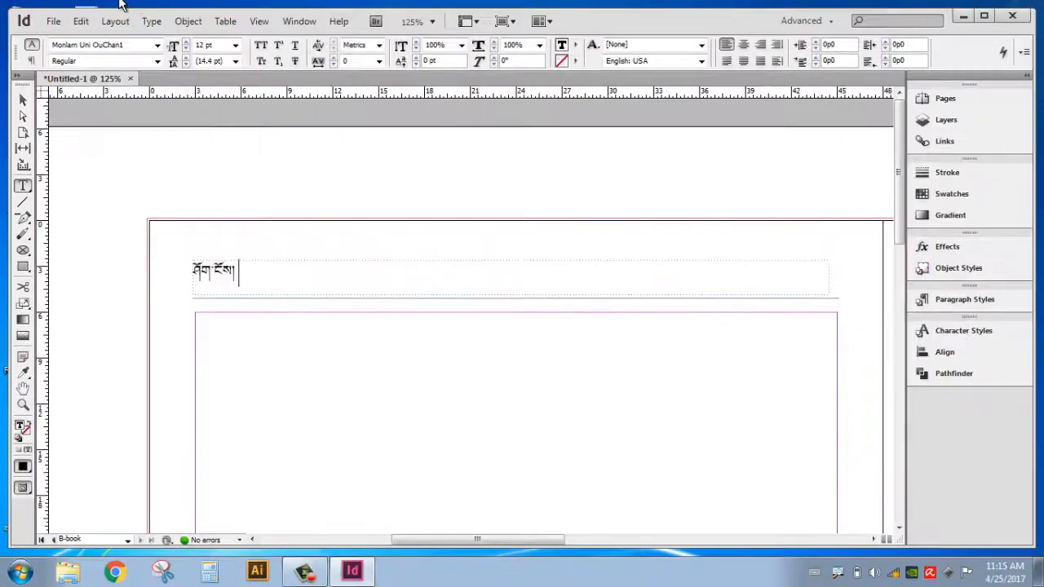
{"action": "left_click", "coordinate": [186, 45]}
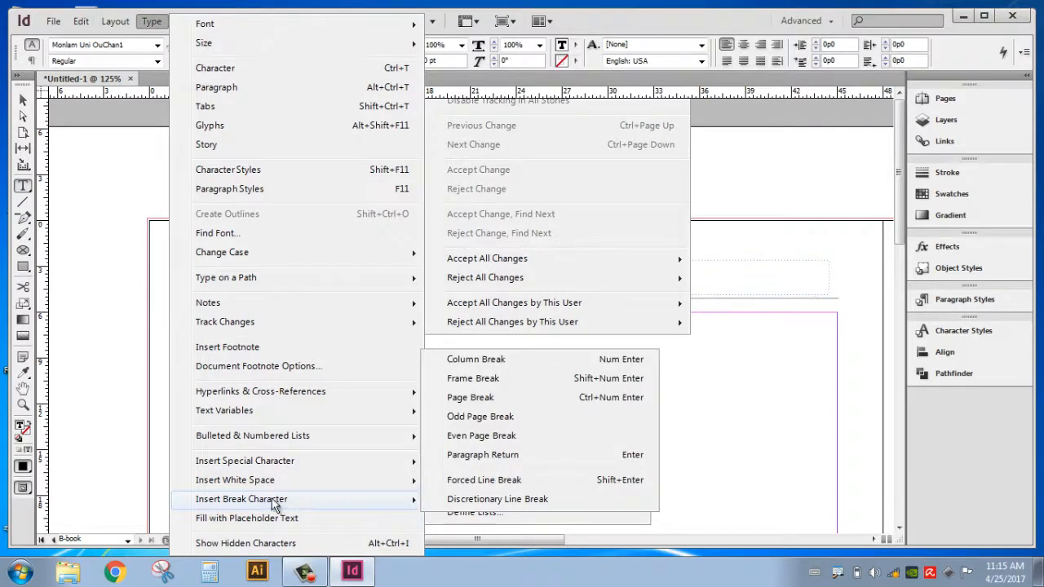
{"action": "mouse_move", "coordinate": [279, 461]}
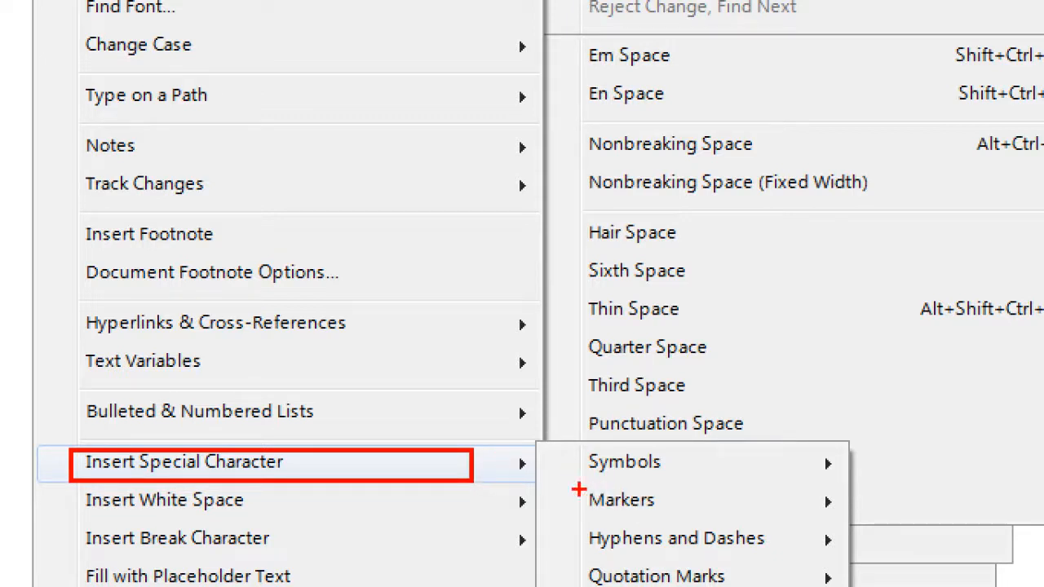
{"action": "mouse_move", "coordinate": [578, 489]}
{"action": "left_mouse_down"}
{"action": "mouse_move", "coordinate": [641, 521]}
{"action": "mouse_move", "coordinate": [695, 521]}
{"action": "left_mouse_up"}
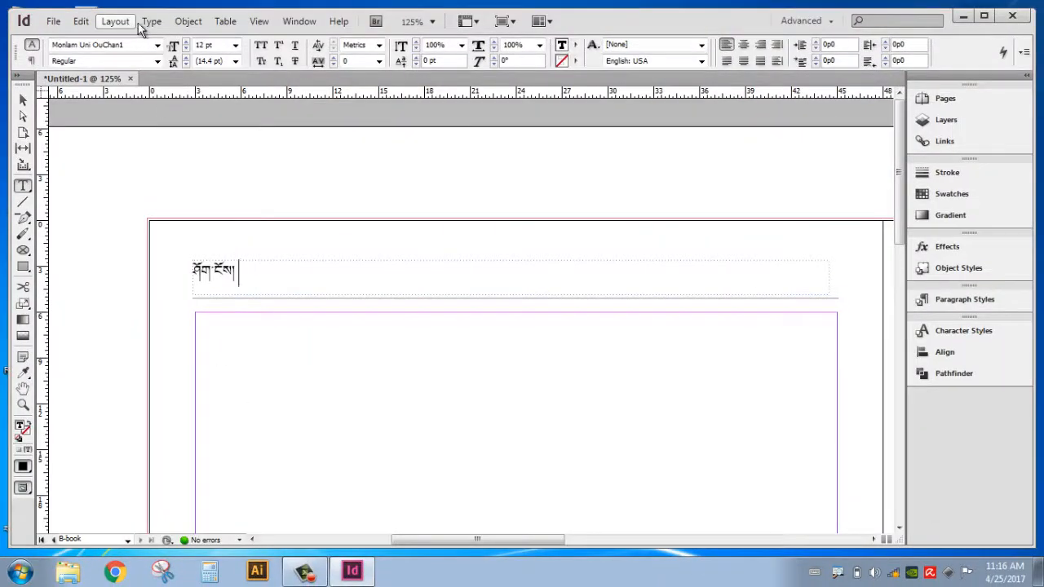
Step: Insert the Current Page Number marker after the label in the left page's header text frame
{"action": "left_click", "coordinate": [149, 22]}
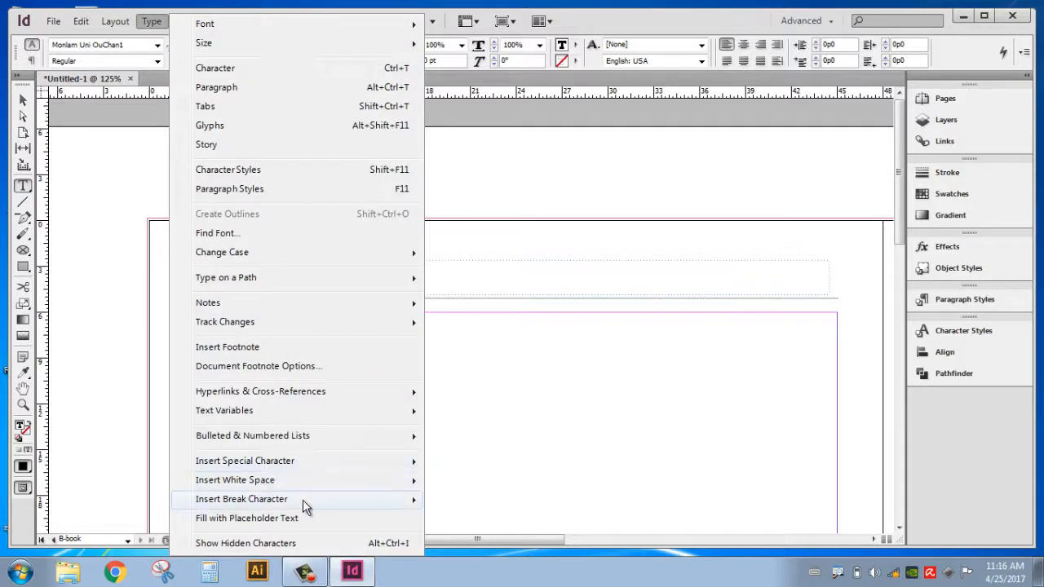
{"action": "mouse_move", "coordinate": [305, 507]}
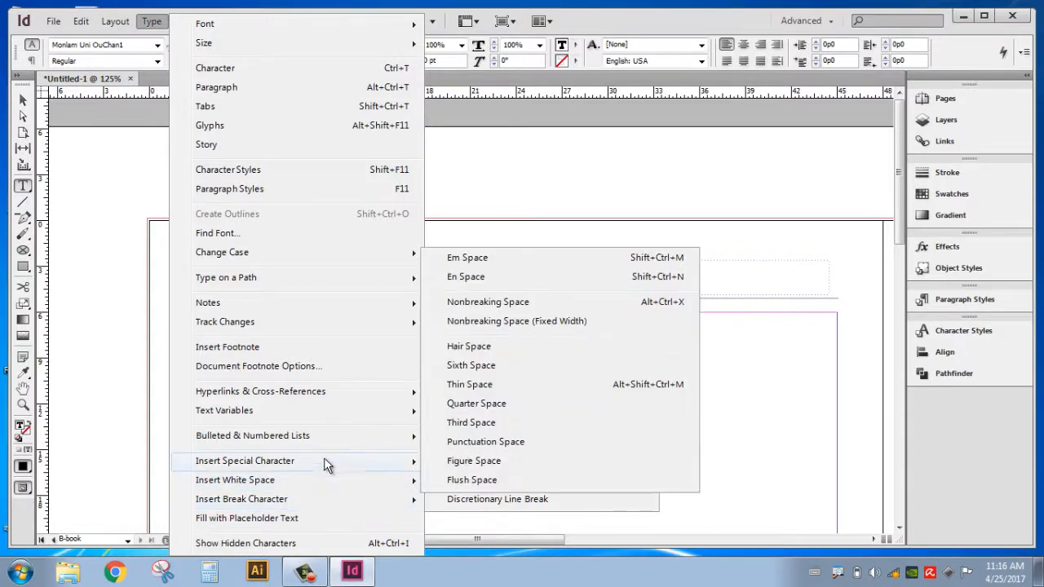
{"action": "mouse_move", "coordinate": [328, 461]}
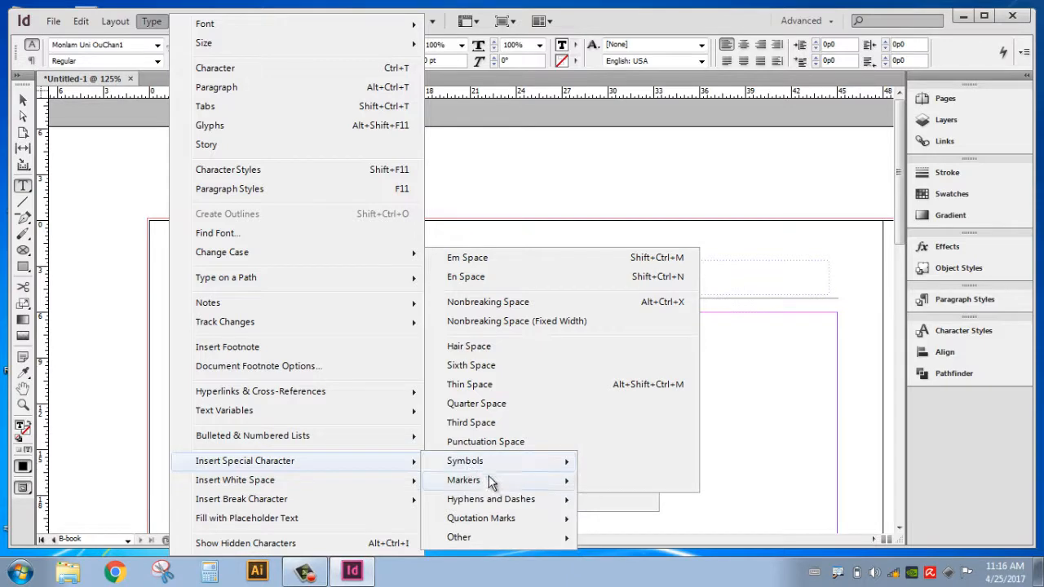
{"action": "mouse_move", "coordinate": [489, 478]}
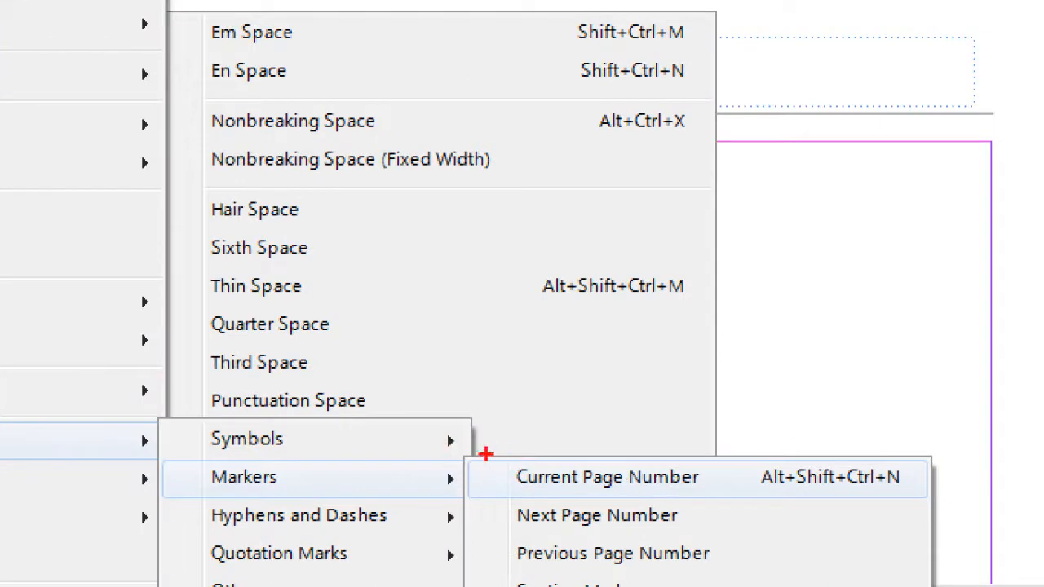
{"action": "mouse_move", "coordinate": [485, 453]}
{"action": "left_mouse_down"}
{"action": "mouse_move", "coordinate": [522, 493]}
{"action": "mouse_move", "coordinate": [732, 507]}
{"action": "mouse_move", "coordinate": [738, 496]}
{"action": "left_mouse_up"}
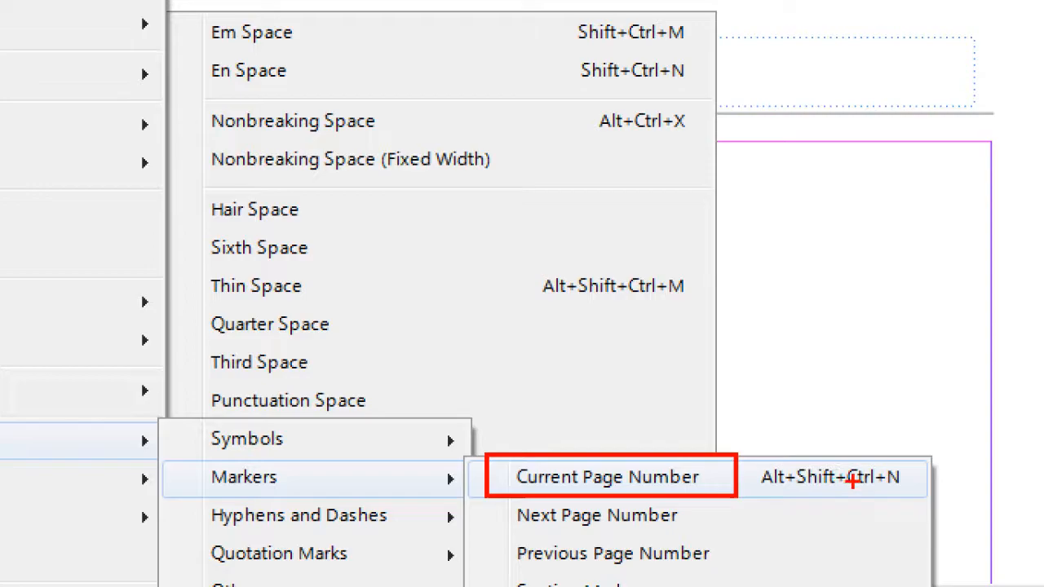
{"action": "left_click", "coordinate": [808, 463]}
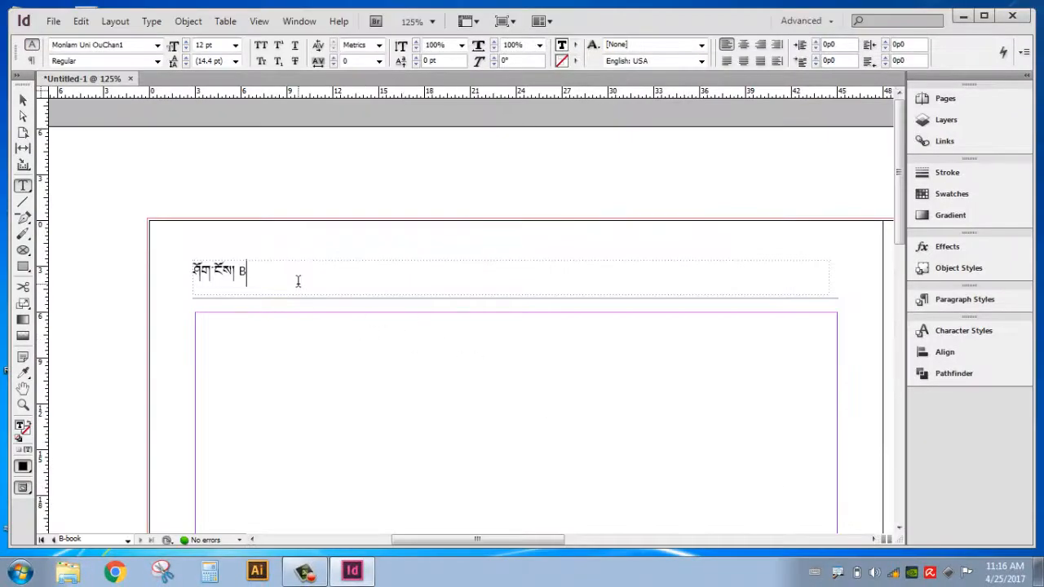
{"action": "key", "text": "BackSpace"}
{"action": "key", "text": "ctrl+alt+shift+n"}
Step: Widen the left page's header text frame to 42p3 so it matches the header line below it
{"action": "left_click_drag", "start_coordinate": [428, 541], "coordinate": [449, 538]}
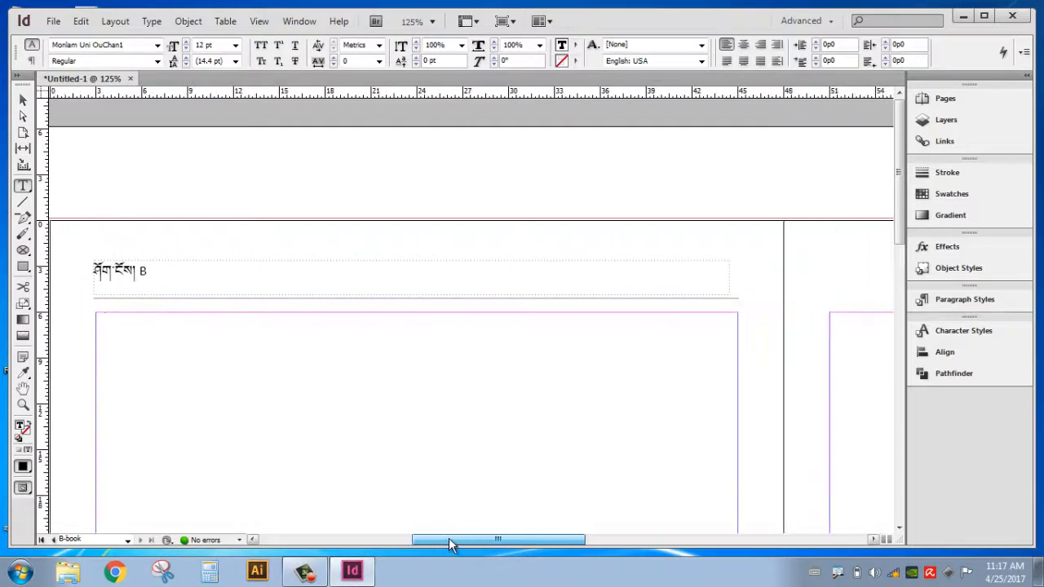
{"action": "left_click", "coordinate": [24, 101]}
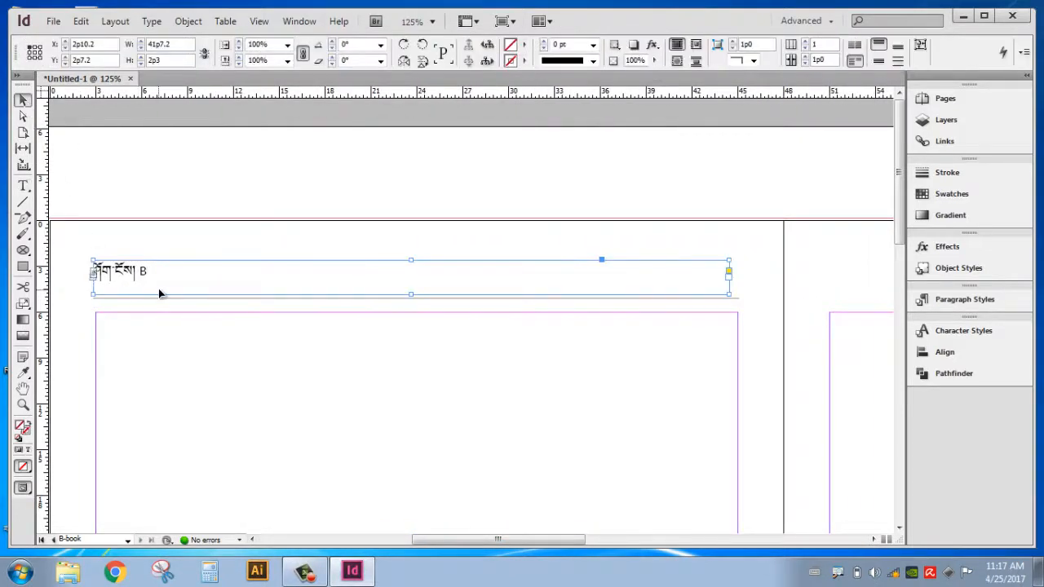
{"action": "left_click_drag", "start_coordinate": [80, 243], "coordinate": [744, 315]}
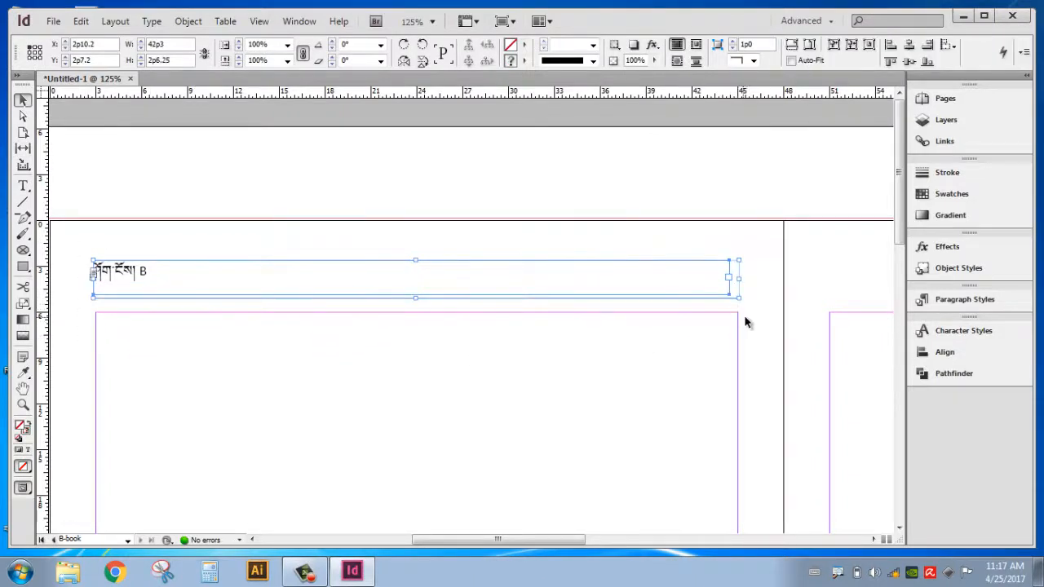
{"action": "left_click", "coordinate": [410, 363]}
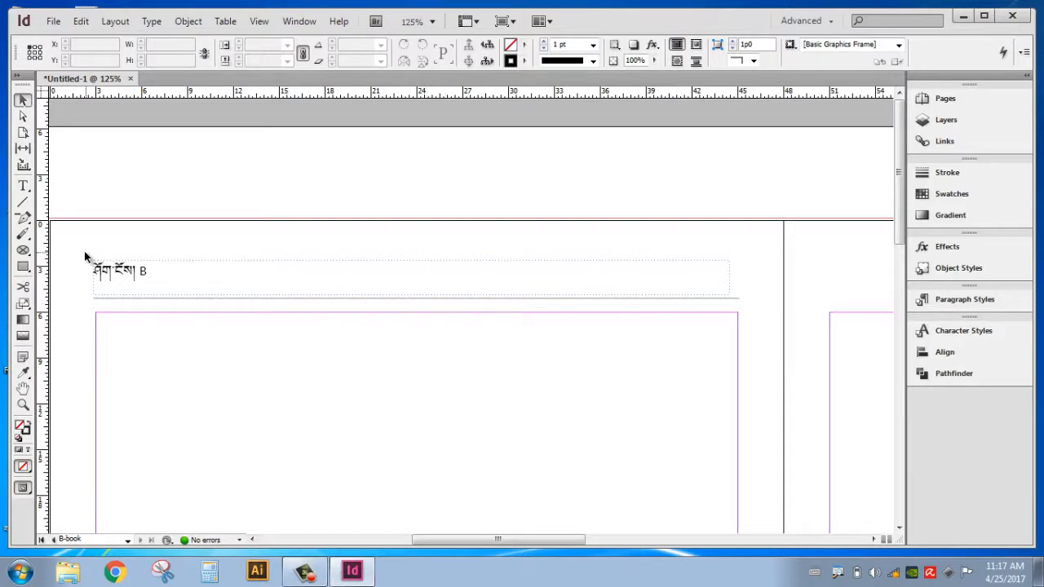
{"action": "left_click_drag", "start_coordinate": [85, 254], "coordinate": [751, 325]}
{"action": "left_click", "coordinate": [756, 279]}
{"action": "left_click", "coordinate": [729, 281]}
{"action": "left_click_drag", "start_coordinate": [728, 291], "coordinate": [144, 298]}
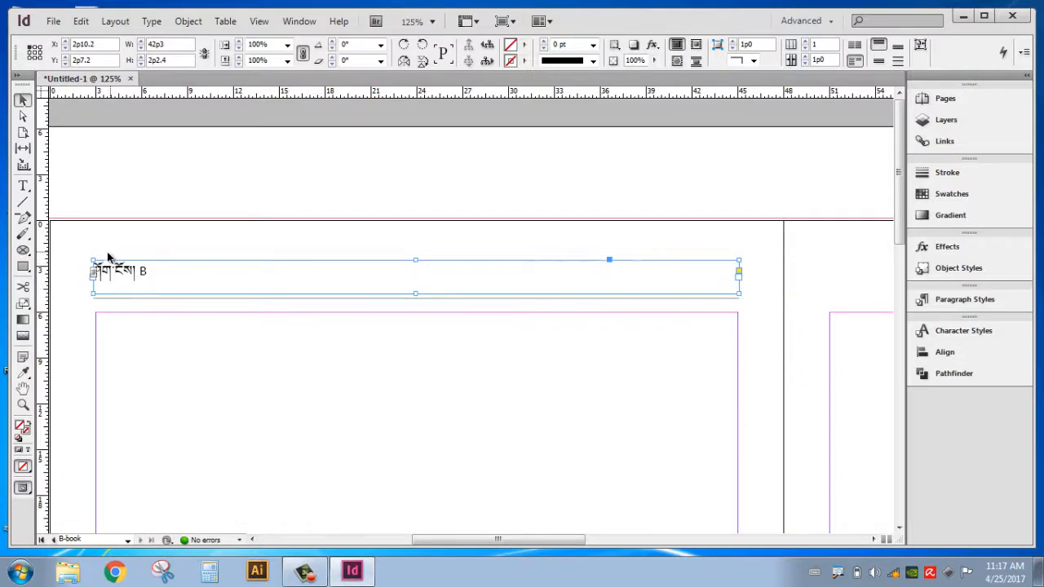
Step: Duplicate the header text frame and line together onto the right master page at X 51p0.6, Y 2p6.7
{"action": "left_click_drag", "start_coordinate": [79, 247], "coordinate": [750, 305]}
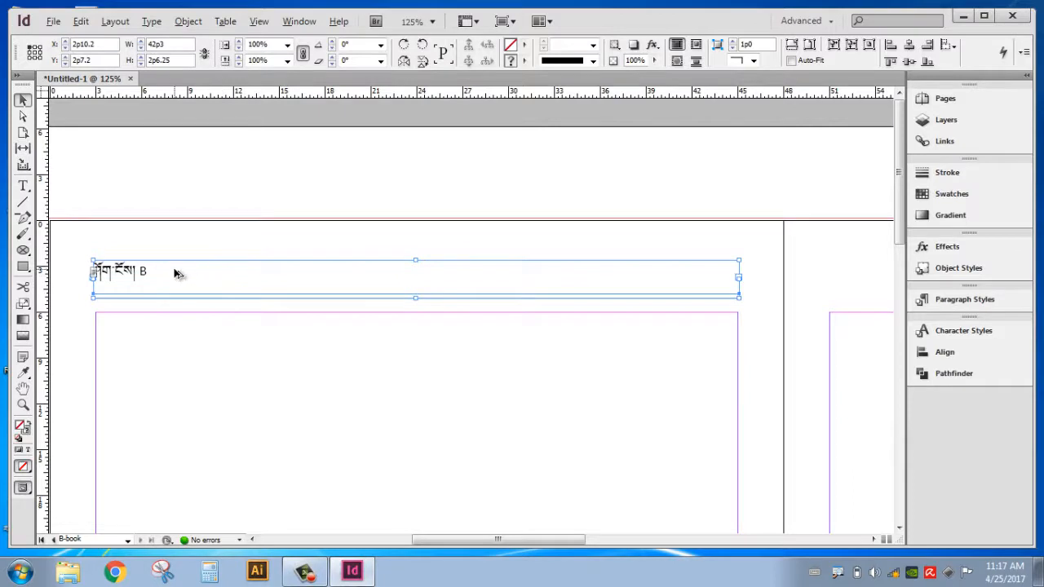
{"action": "key", "text": "alt"}
{"action": "left_click_drag", "start_coordinate": [186, 278], "coordinate": [786, 276]}
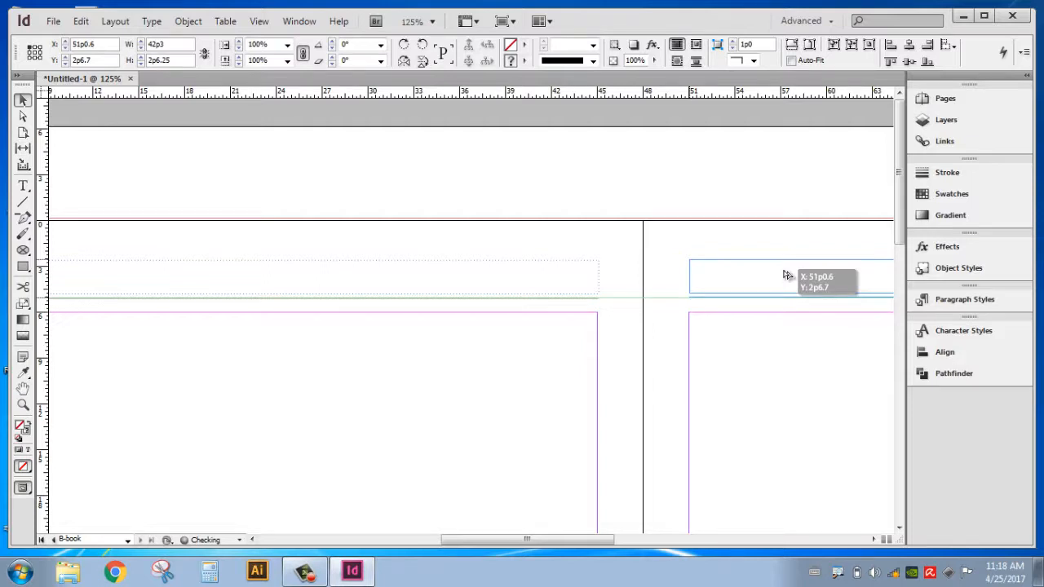
{"action": "left_click_drag", "start_coordinate": [786, 275], "coordinate": [784, 274]}
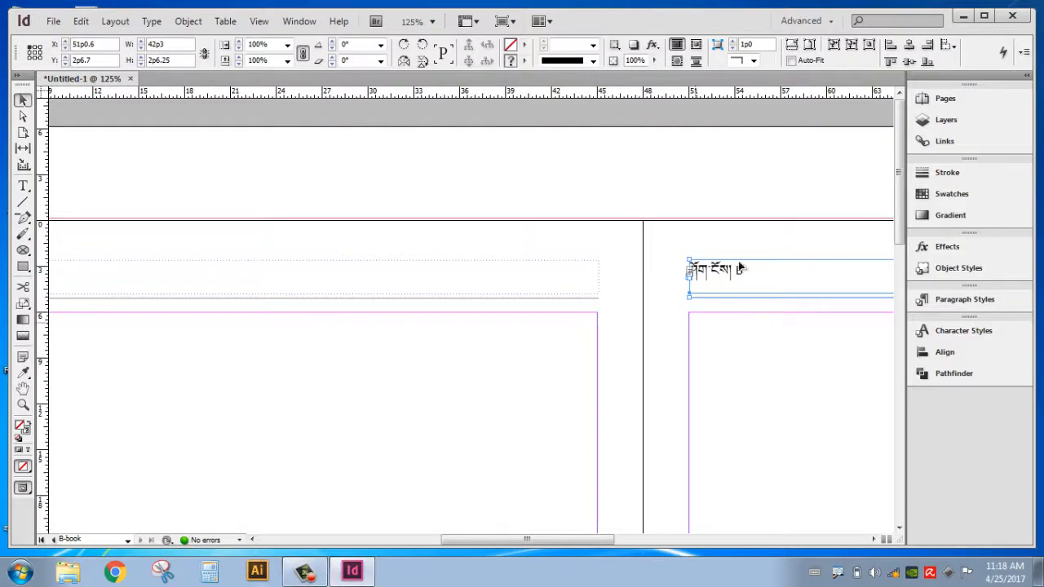
Step: Remove the page number marker from the right page's header copy and shift its label to the frame's outer end
{"action": "double_click", "coordinate": [749, 278]}
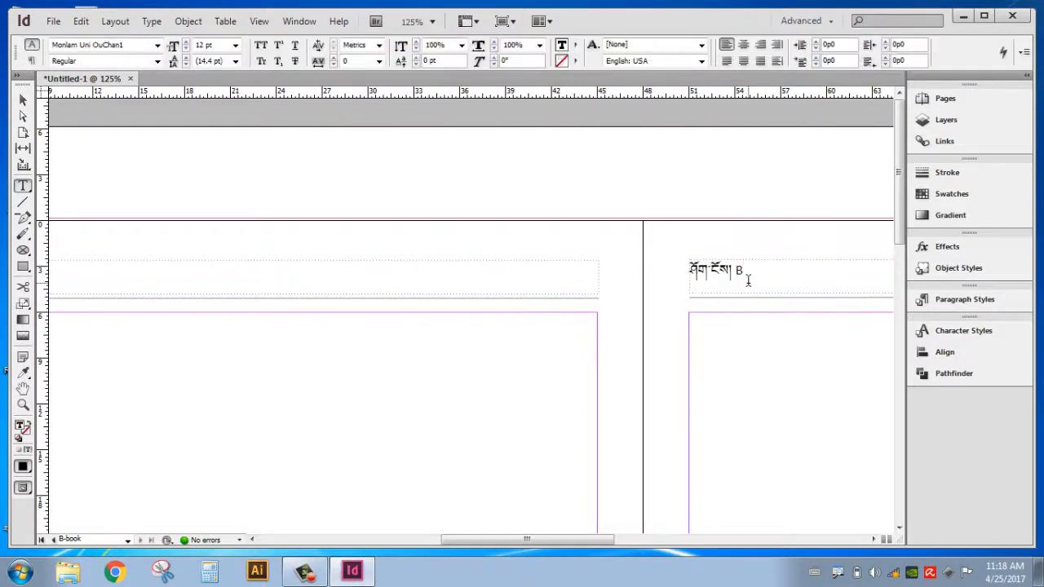
{"action": "key", "text": "BackSpace"}
{"action": "key", "text": "BackSpace"}
{"action": "left_click", "coordinate": [693, 270]}
{"action": "scroll", "coordinate": [704, 322], "scroll_direction": "right", "scroll_amount": 5}
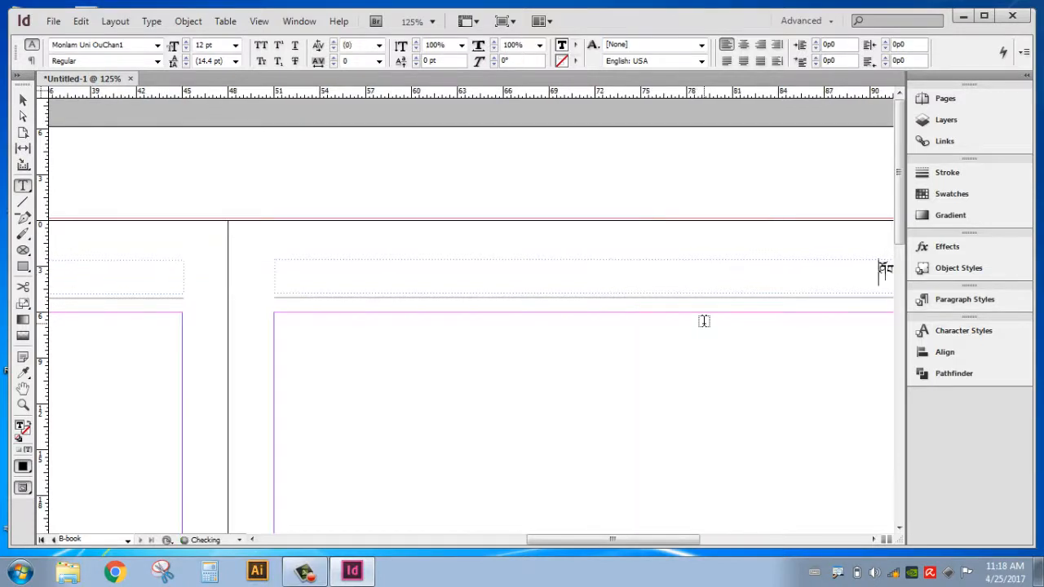
{"action": "left_click_drag", "start_coordinate": [592, 539], "coordinate": [647, 542]}
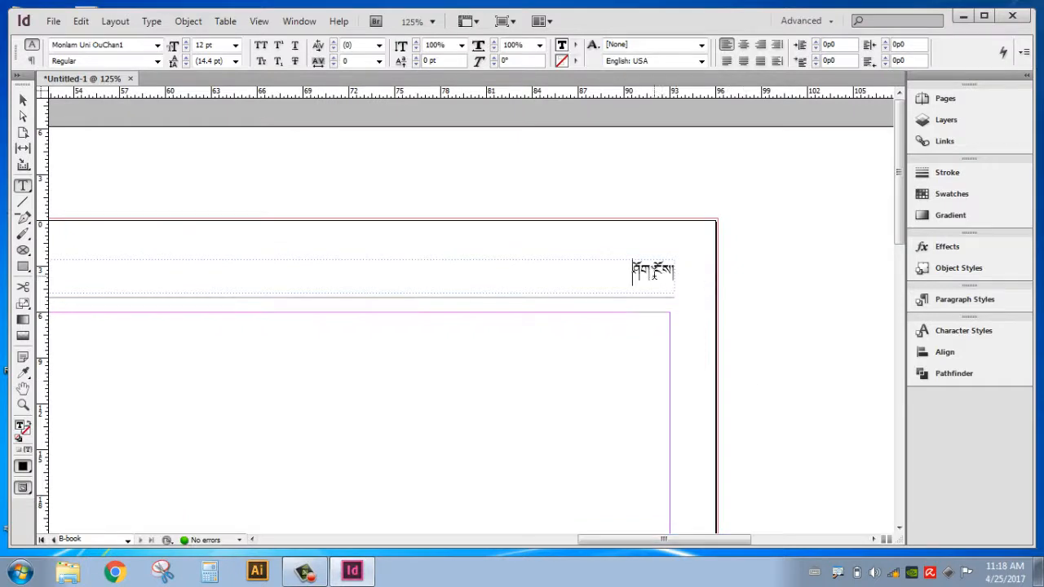
Step: Add the current page number marker again after the label in the right page's header
{"action": "left_click", "coordinate": [662, 275]}
{"action": "key", "text": "End"}
{"action": "type", "text": "ད"}
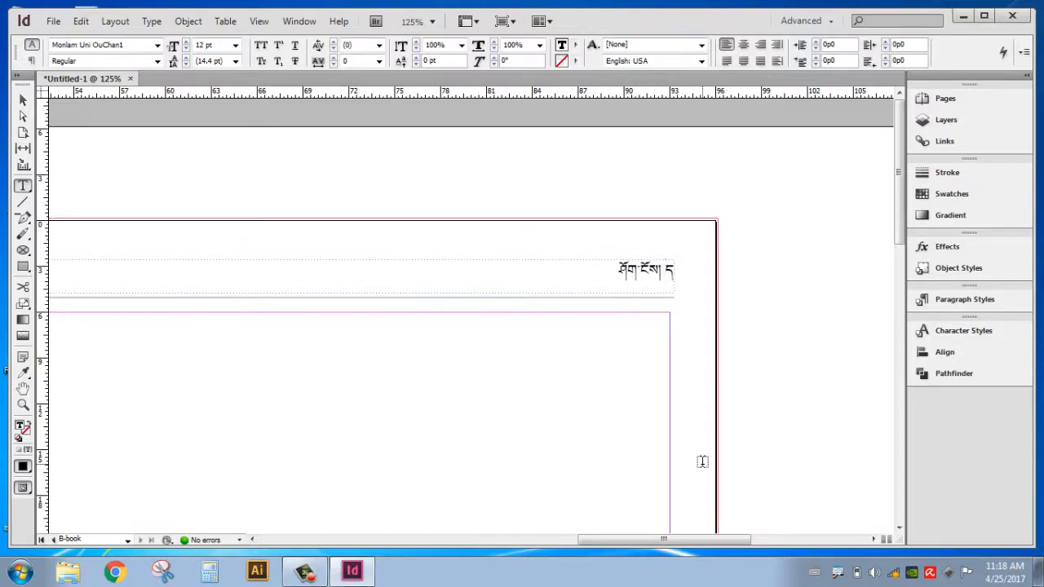
{"action": "key", "text": "shift+Left"}
{"action": "type", "text": "B"}
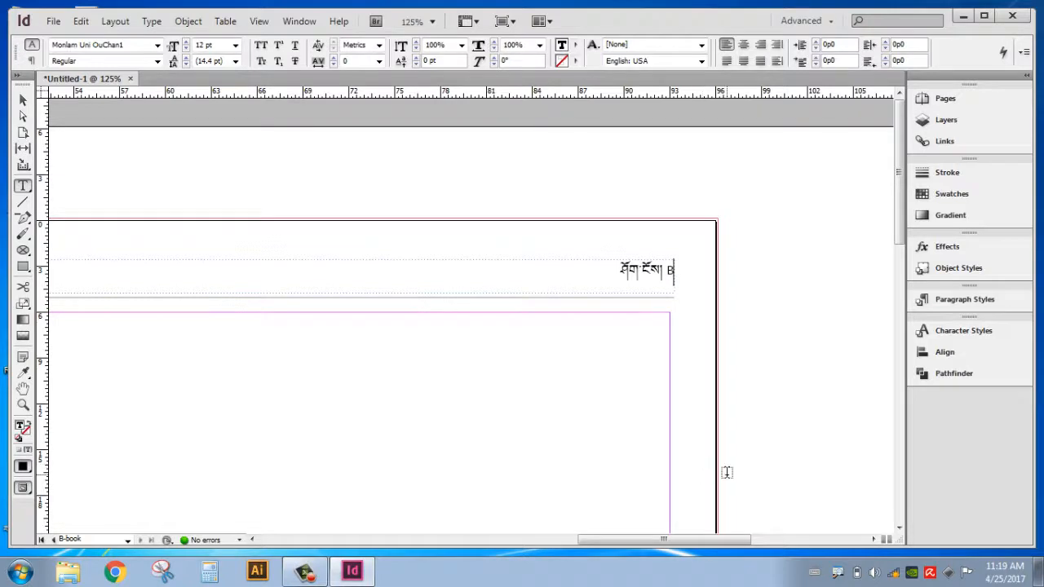
Step: Duplicate the page 1 spread and delete the duplicated page 2
{"action": "scroll", "coordinate": [727, 476], "scroll_direction": "down", "scroll_amount": 4}
{"action": "left_click_drag", "start_coordinate": [719, 545], "coordinate": [634, 550]}
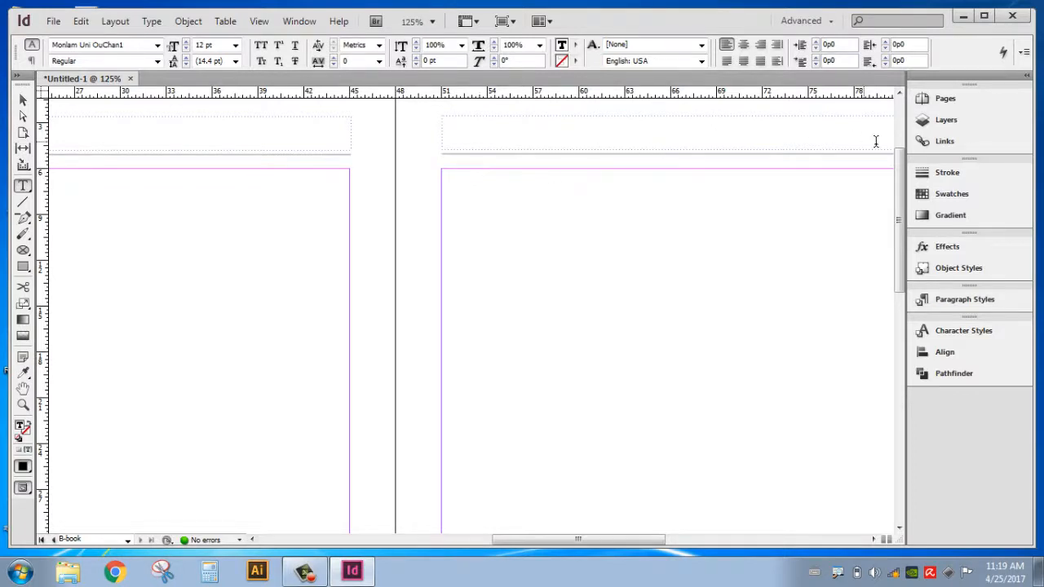
{"action": "left_click", "coordinate": [942, 102]}
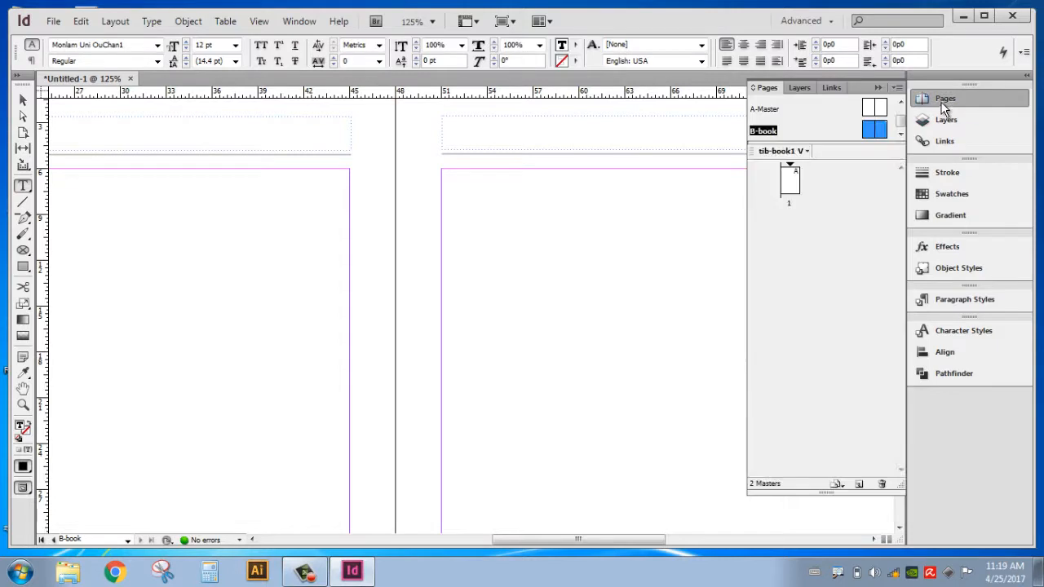
{"action": "left_click", "coordinate": [793, 185]}
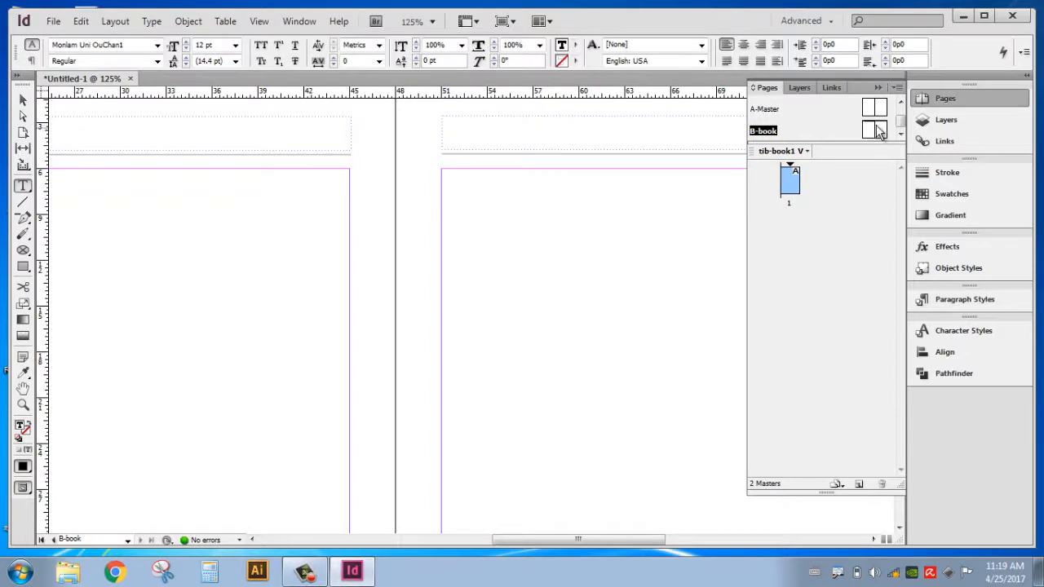
{"action": "right_click", "coordinate": [792, 174]}
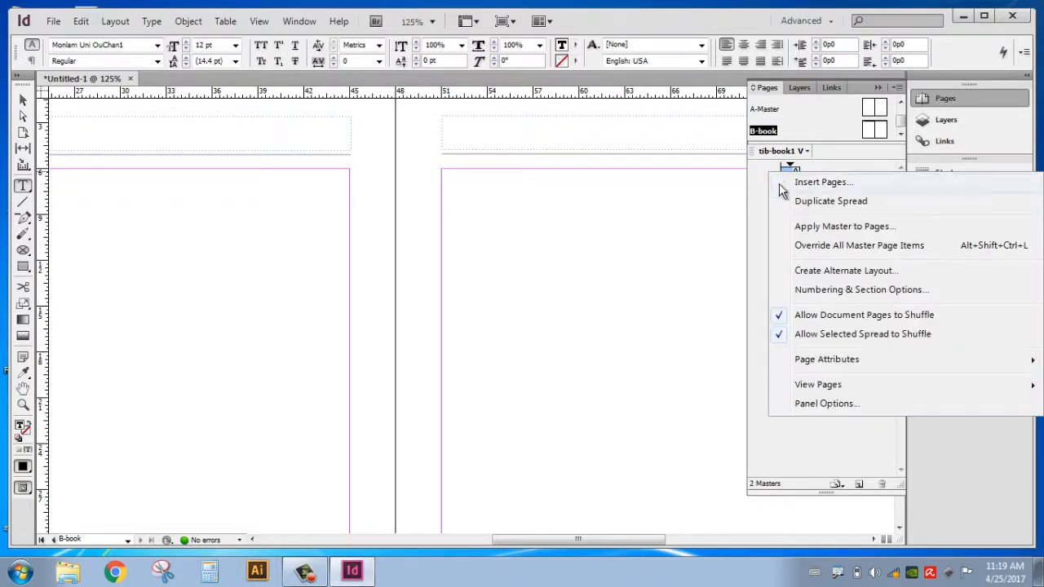
{"action": "left_click", "coordinate": [830, 201]}
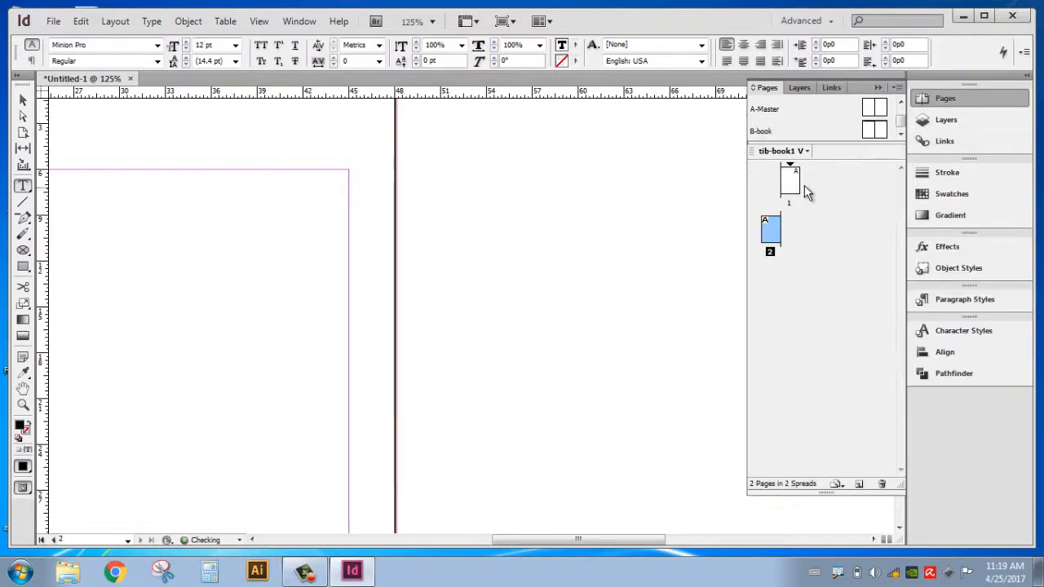
{"action": "right_click", "coordinate": [774, 235]}
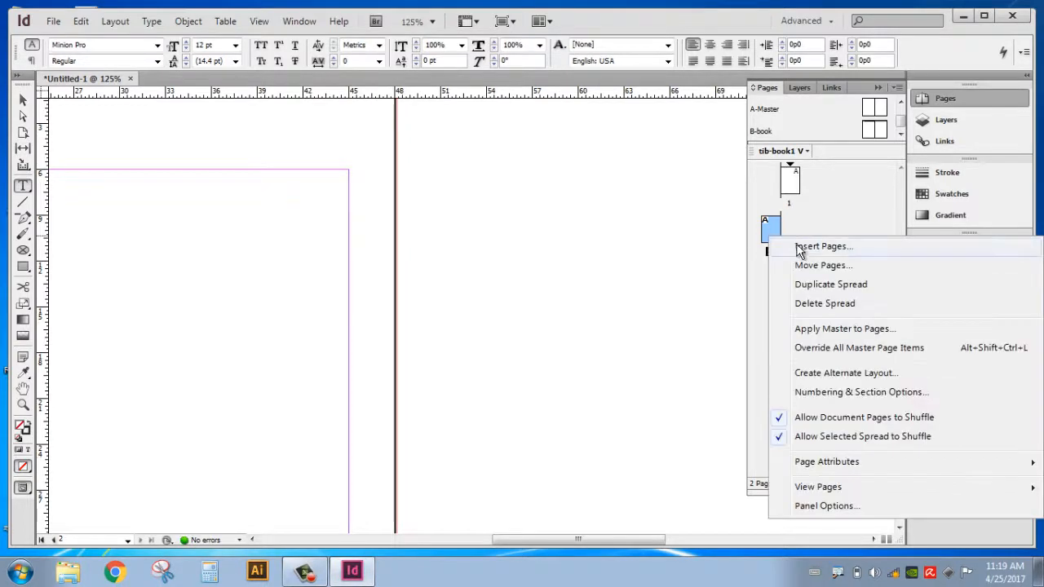
{"action": "left_click", "coordinate": [807, 302]}
{"action": "left_click", "coordinate": [803, 232]}
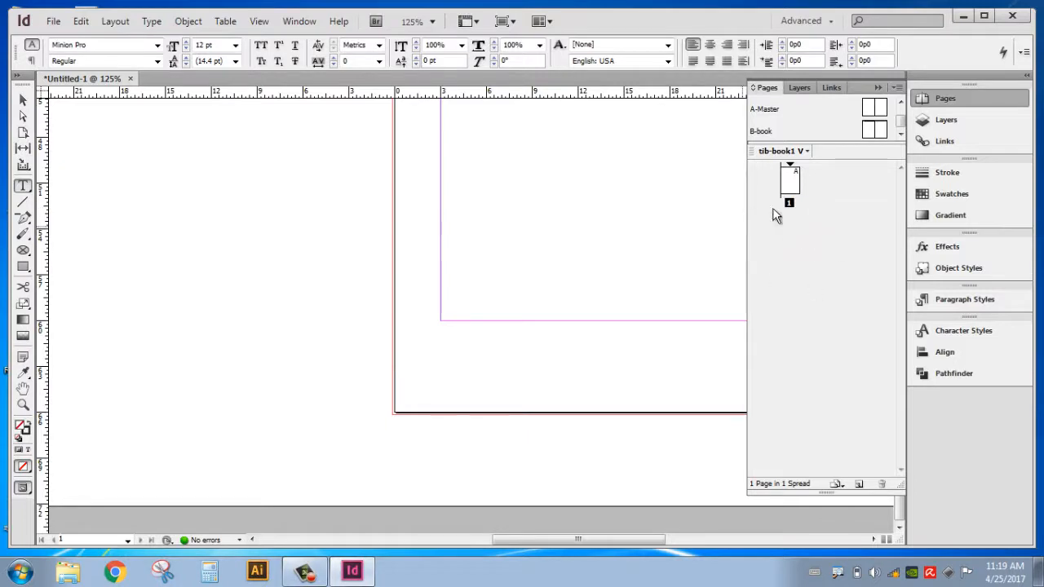
Step: Insert 2 pages after page 1 using the B-book master
{"action": "right_click", "coordinate": [807, 230]}
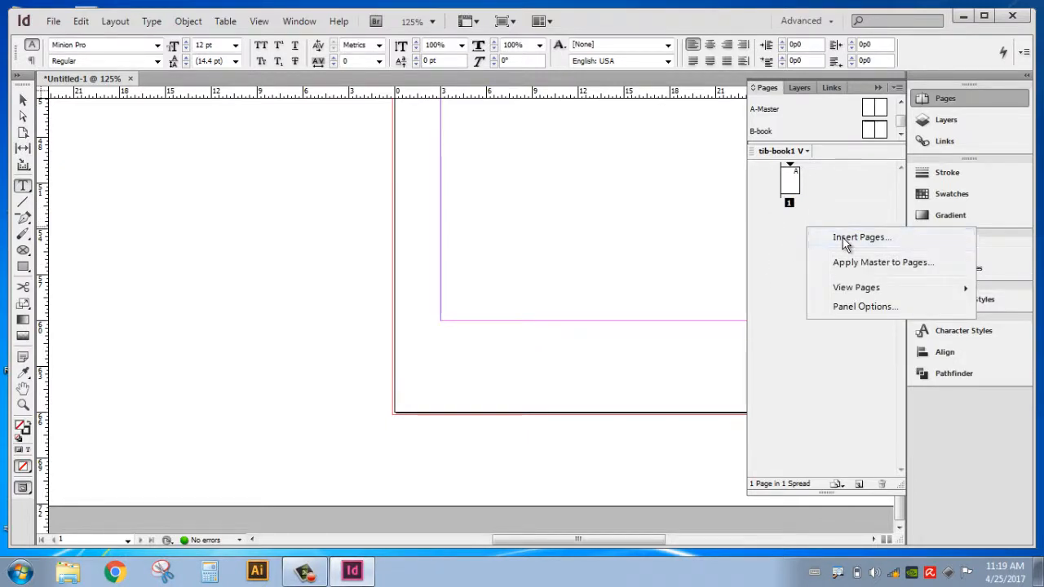
{"action": "left_click", "coordinate": [845, 239]}
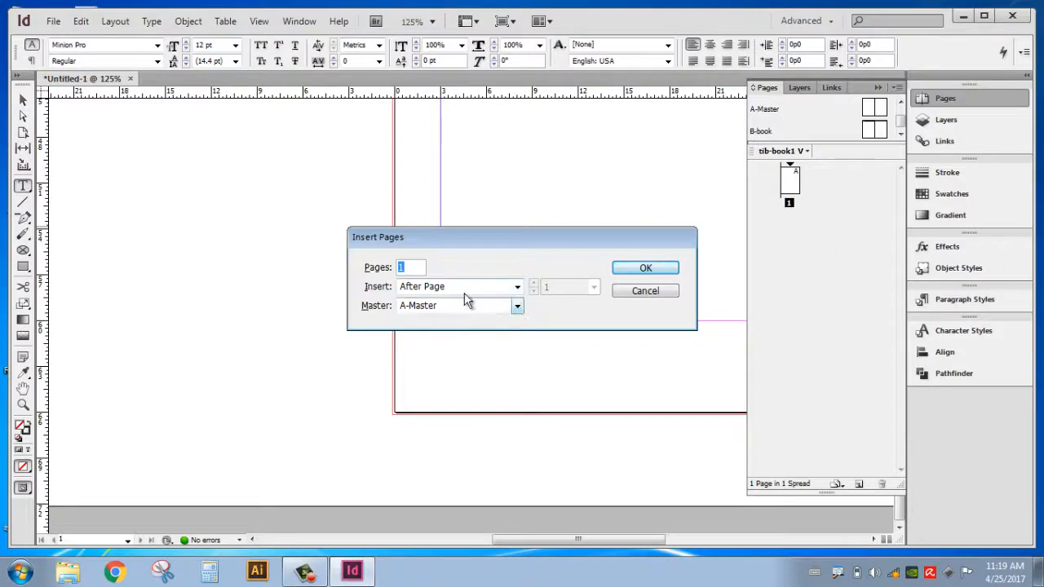
{"action": "left_click", "coordinate": [412, 270]}
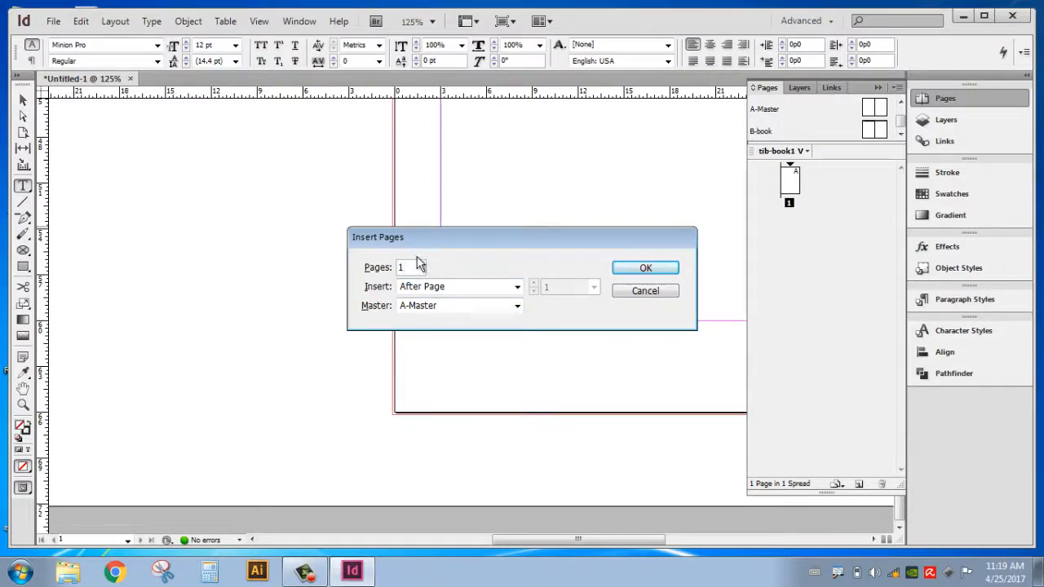
{"action": "left_click_drag", "start_coordinate": [411, 269], "coordinate": [359, 260]}
{"action": "type", "text": "4"}
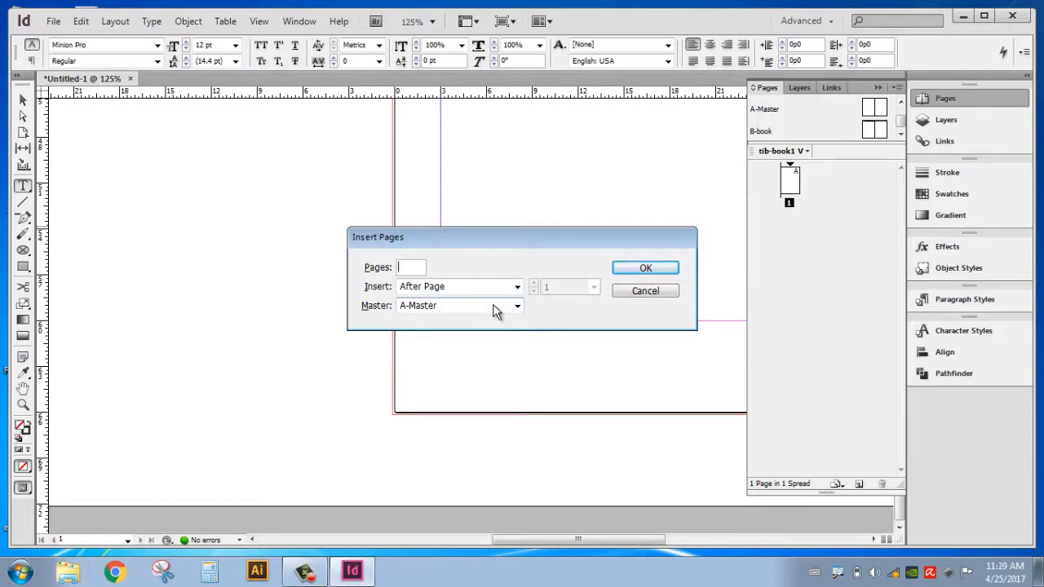
{"action": "type", "text": "2"}
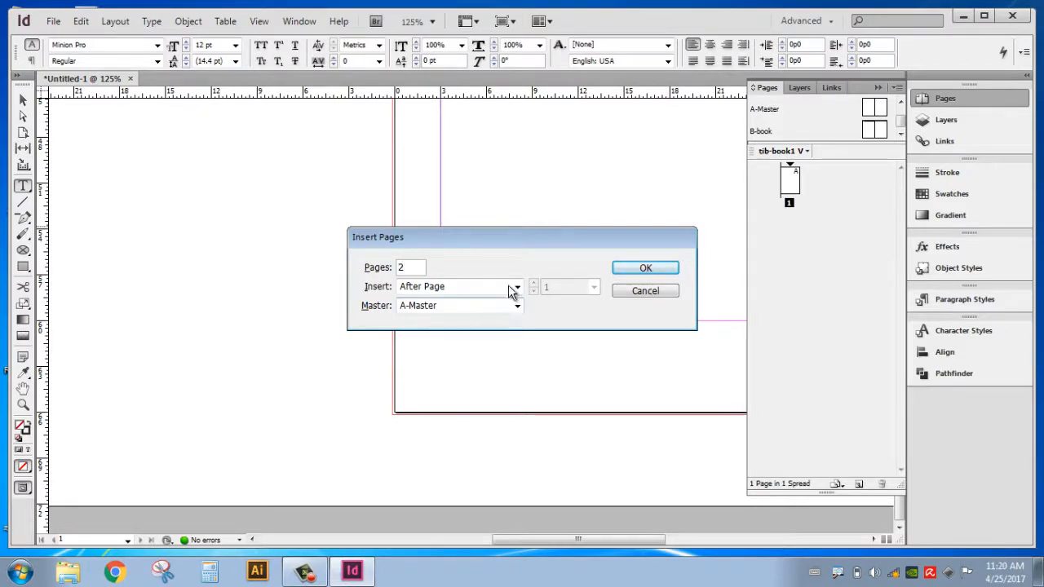
{"action": "left_click", "coordinate": [515, 286]}
{"action": "left_click", "coordinate": [513, 288]}
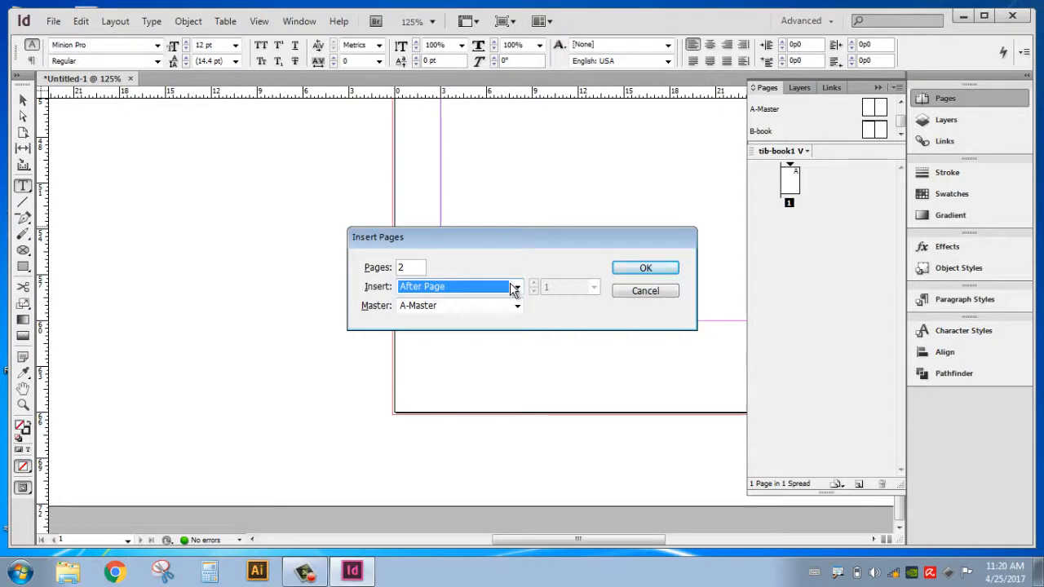
{"action": "left_click", "coordinate": [517, 305]}
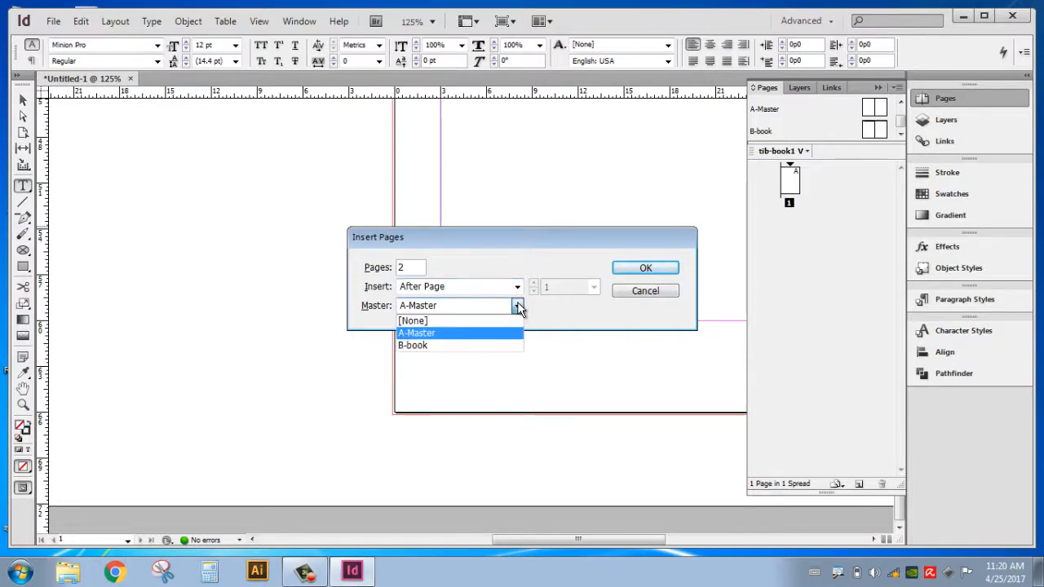
{"action": "left_click", "coordinate": [436, 345]}
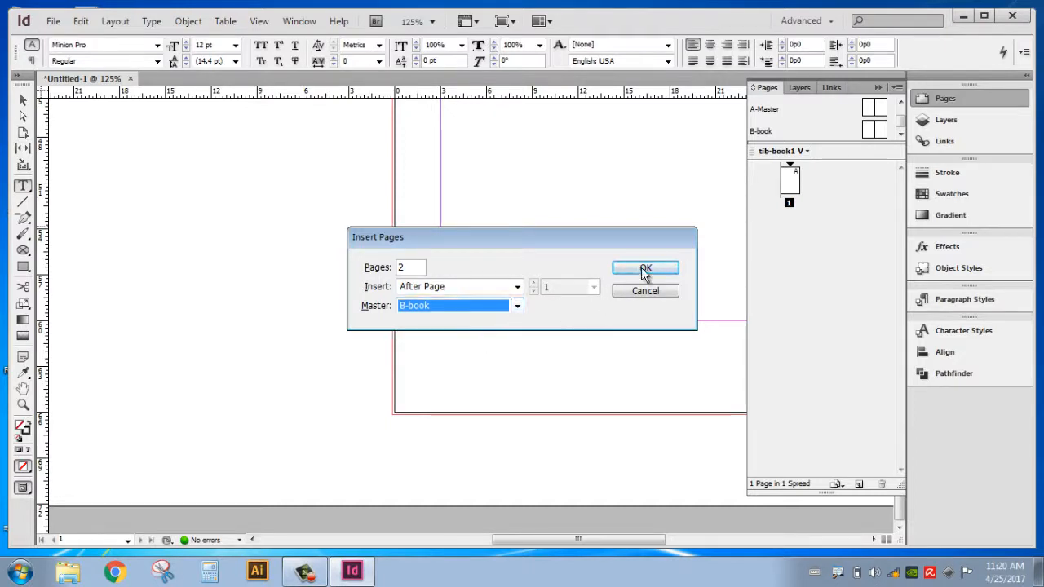
{"action": "left_click", "coordinate": [645, 269]}
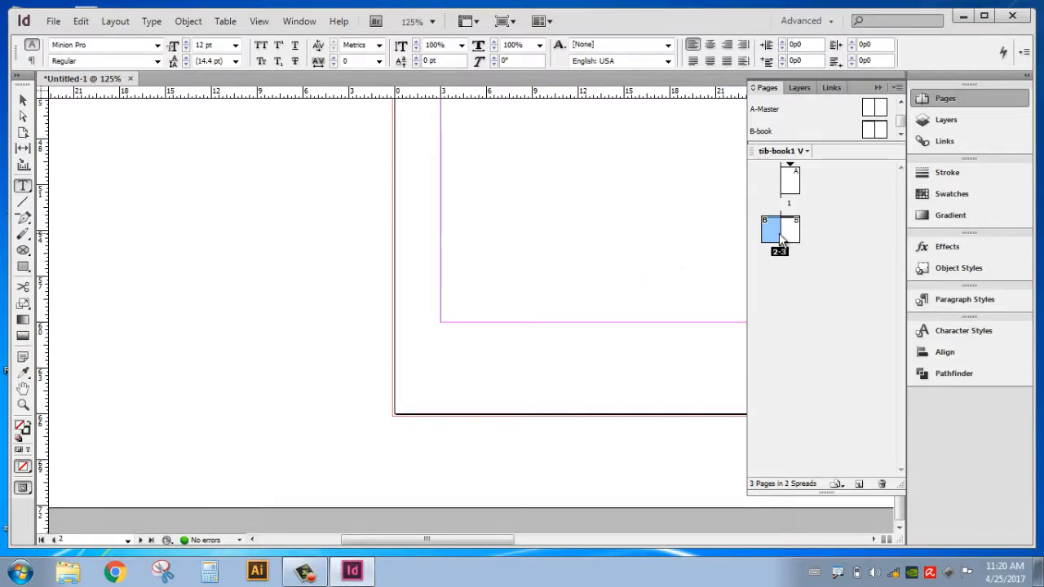
Step: Examine the header on page 3 and the B-book master to see how the automatic page number appears
{"action": "double_click", "coordinate": [791, 235]}
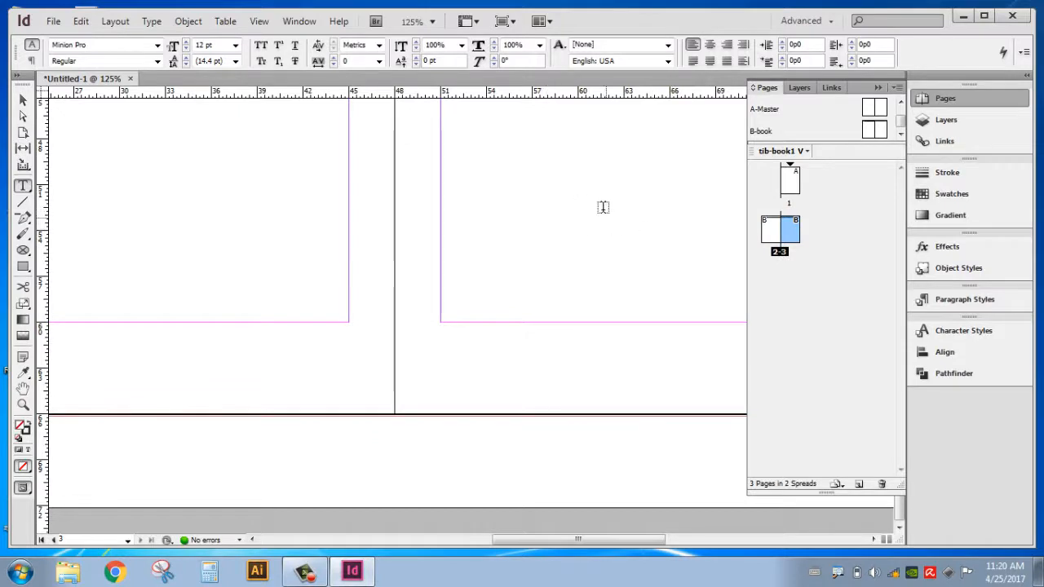
{"action": "key", "text": "v"}
{"action": "scroll", "coordinate": [423, 201], "scroll_direction": "up", "scroll_amount": 5}
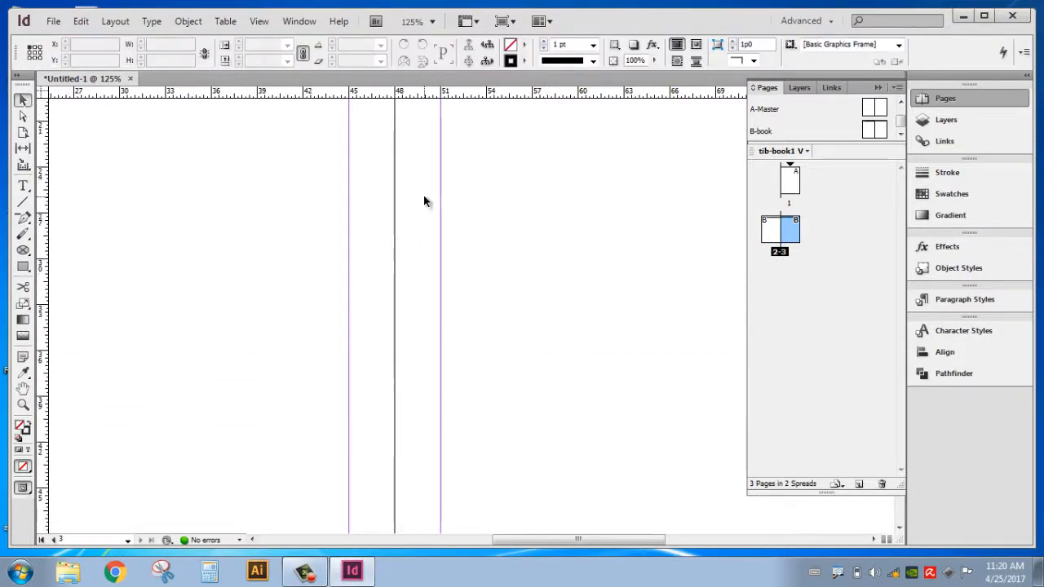
{"action": "scroll", "coordinate": [476, 212], "scroll_direction": "up", "scroll_amount": 5}
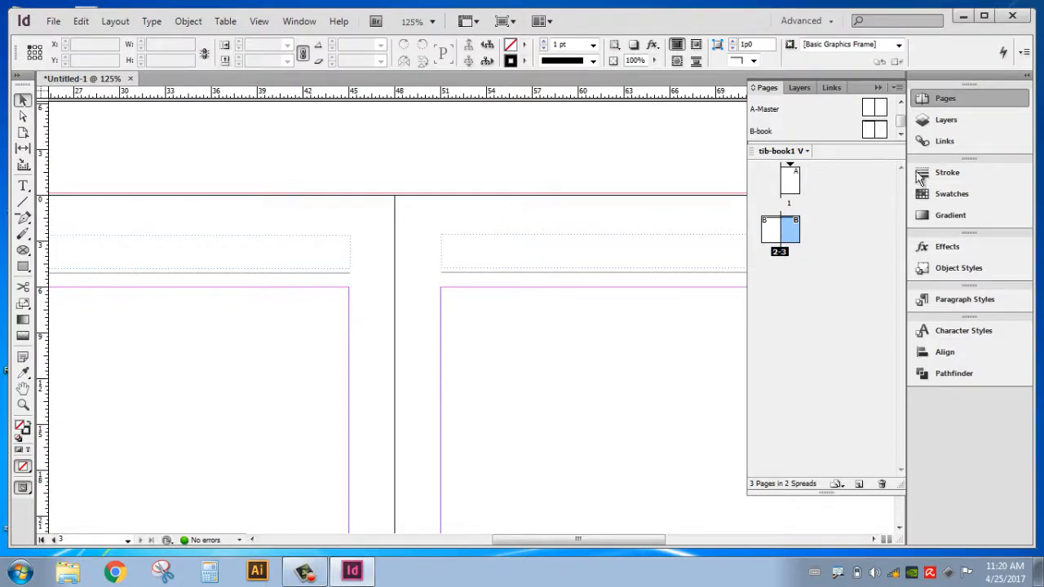
{"action": "double_click", "coordinate": [875, 132]}
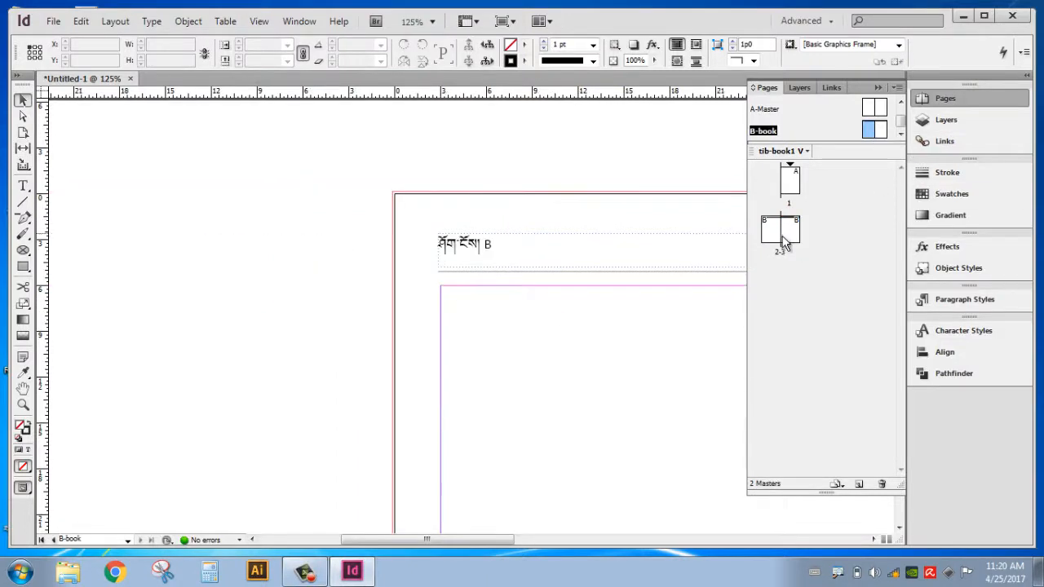
{"action": "double_click", "coordinate": [789, 228]}
{"action": "left_click_drag", "start_coordinate": [592, 544], "coordinate": [731, 544]}
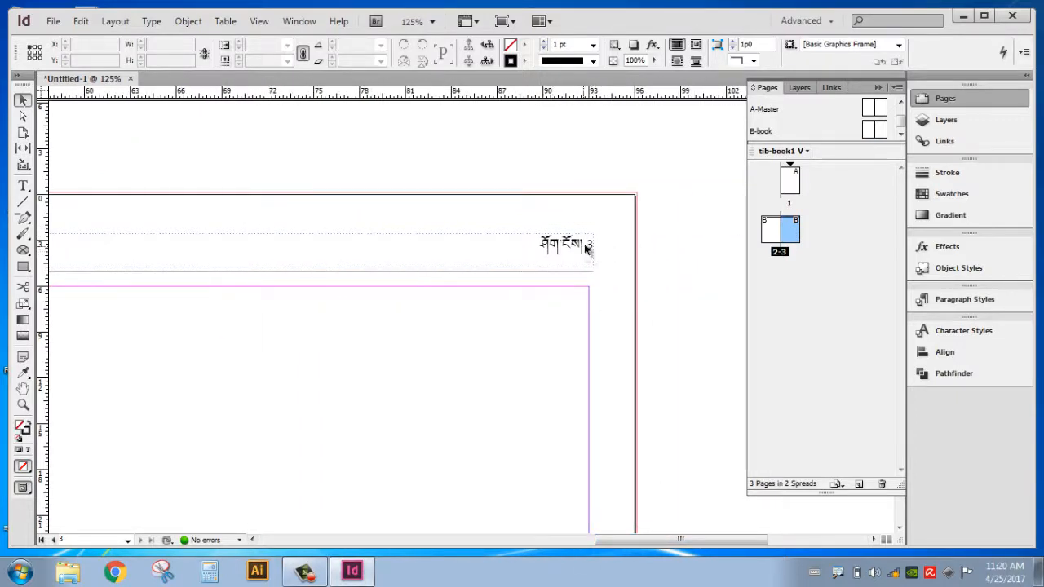
Step: Compare the left page header of the B-book master with the header on page 2
{"action": "double_click", "coordinate": [772, 230]}
{"action": "double_click", "coordinate": [874, 129]}
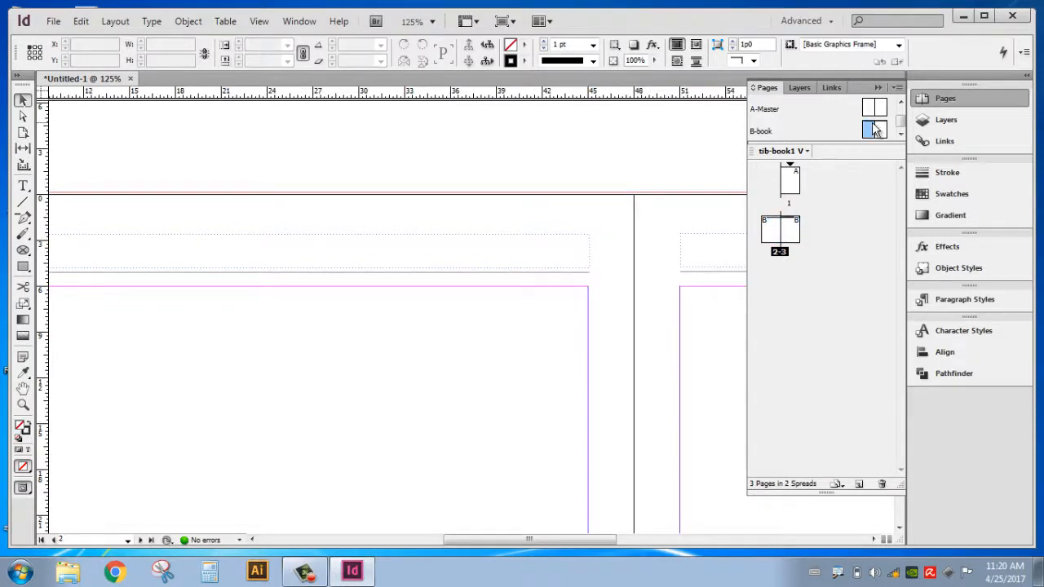
{"action": "left_click_drag", "start_coordinate": [582, 538], "coordinate": [491, 540]}
{"action": "left_click", "coordinate": [421, 246]}
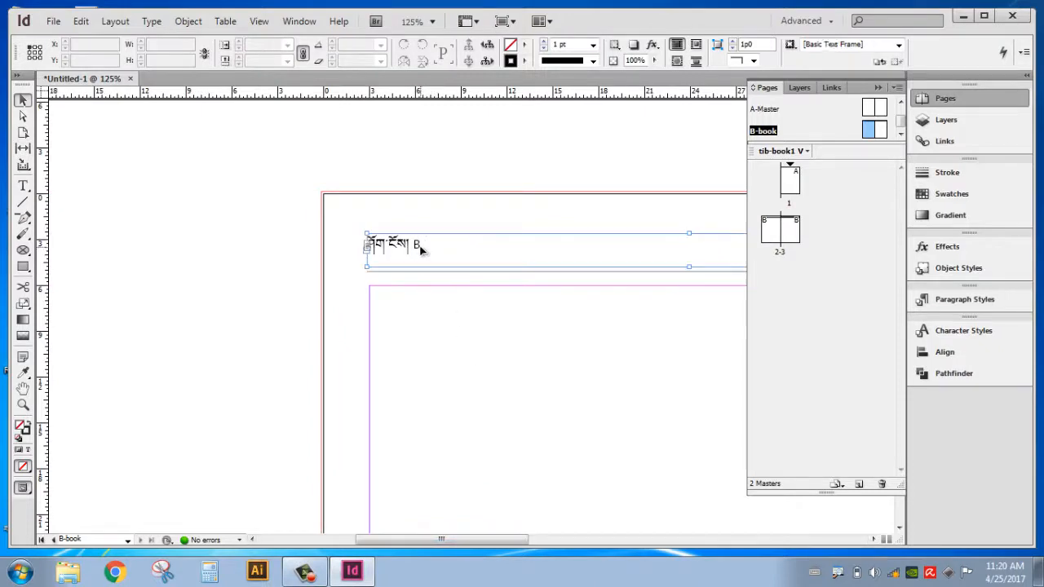
{"action": "double_click", "coordinate": [771, 226]}
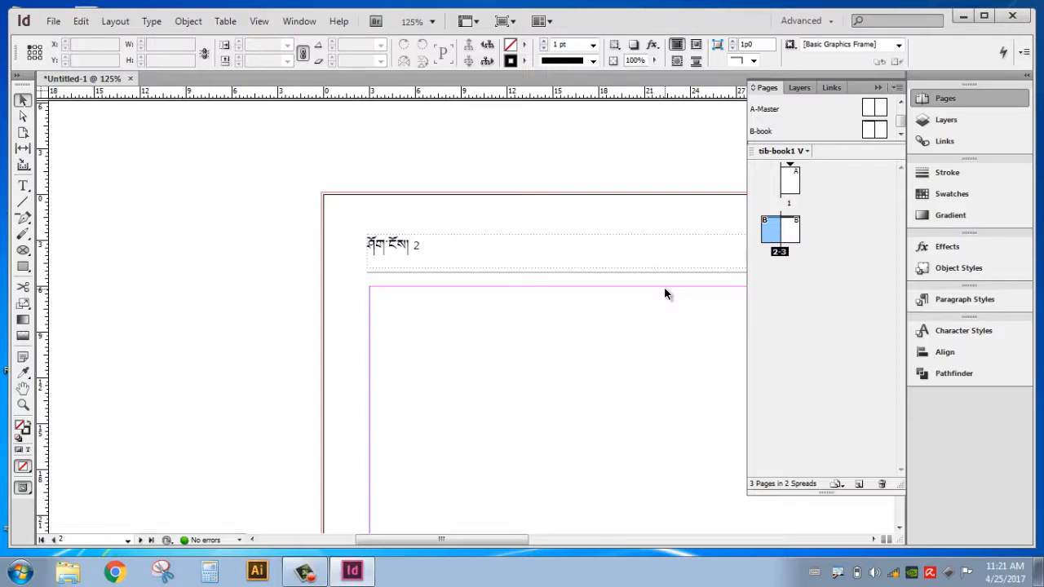
{"action": "left_click_drag", "start_coordinate": [503, 541], "coordinate": [568, 538]}
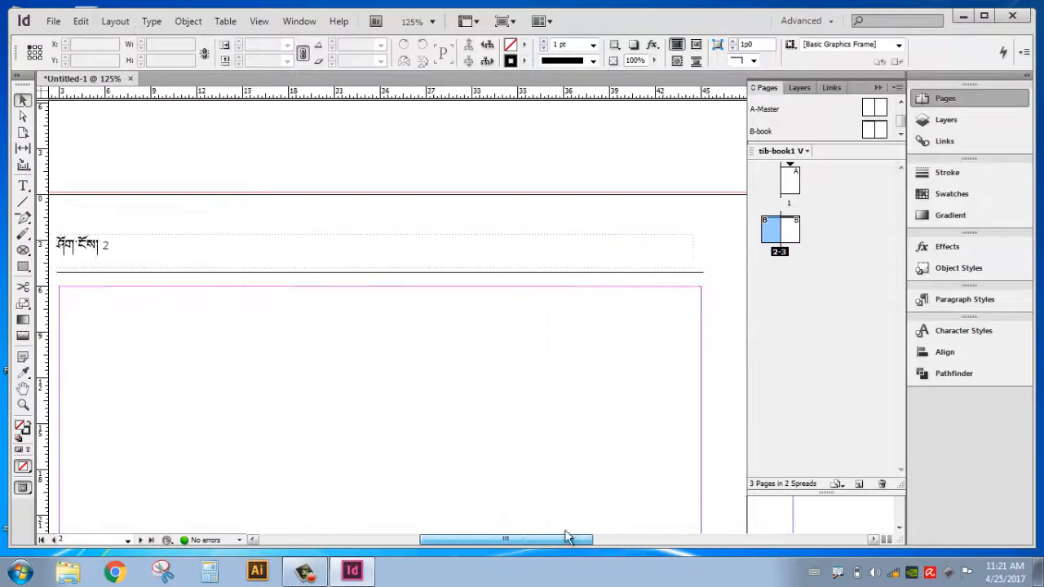
Step: Add the title "བོད་ཀྱི་སྒྲུང་གཏམ་ཀུན་བཏུས།" after a gap following the page number in the B-book master's left header
{"action": "double_click", "coordinate": [870, 130]}
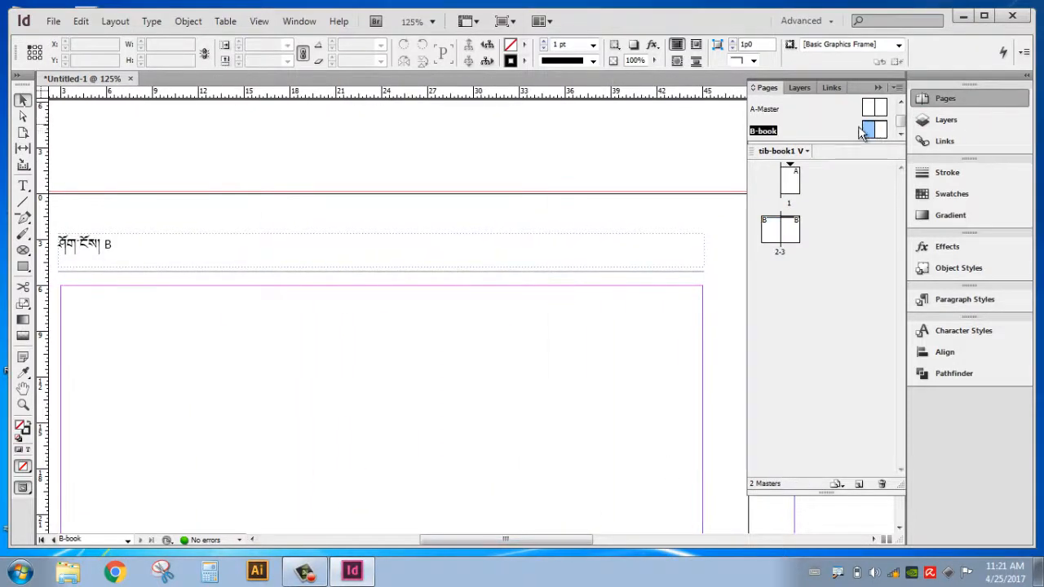
{"action": "left_click", "coordinate": [146, 246]}
{"action": "double_click", "coordinate": [166, 247]}
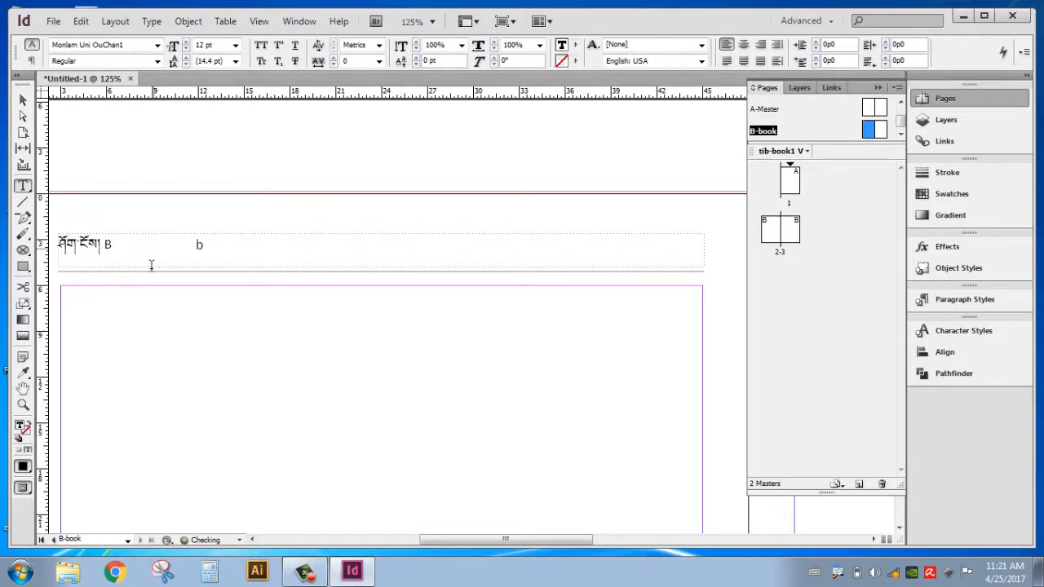
{"action": "type", "text": "ནོད་ཀྱི་སྐད་གཏམ"}
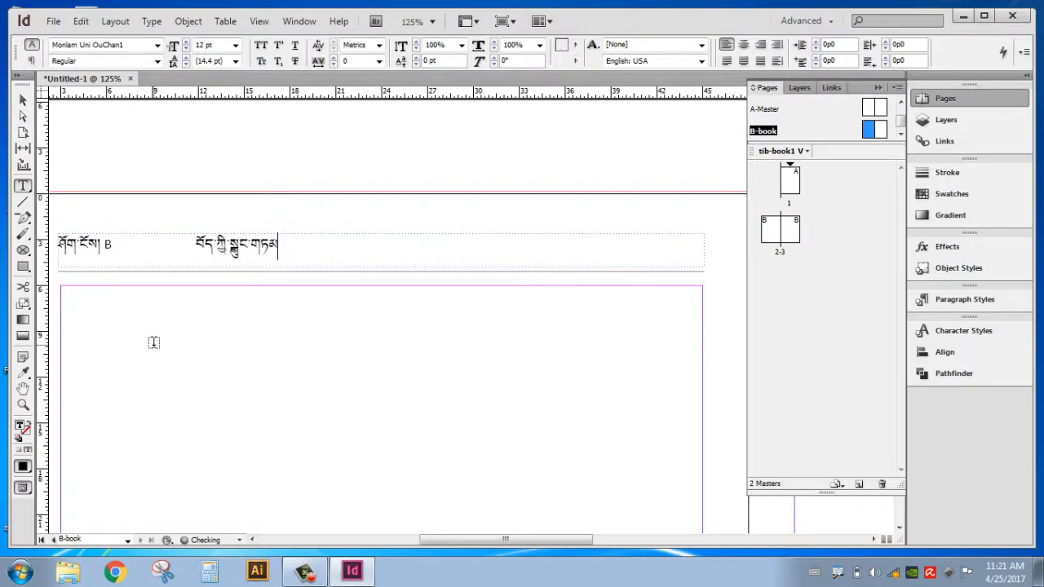
{"action": "type", "text": "་ཀུན་བཏུས"}
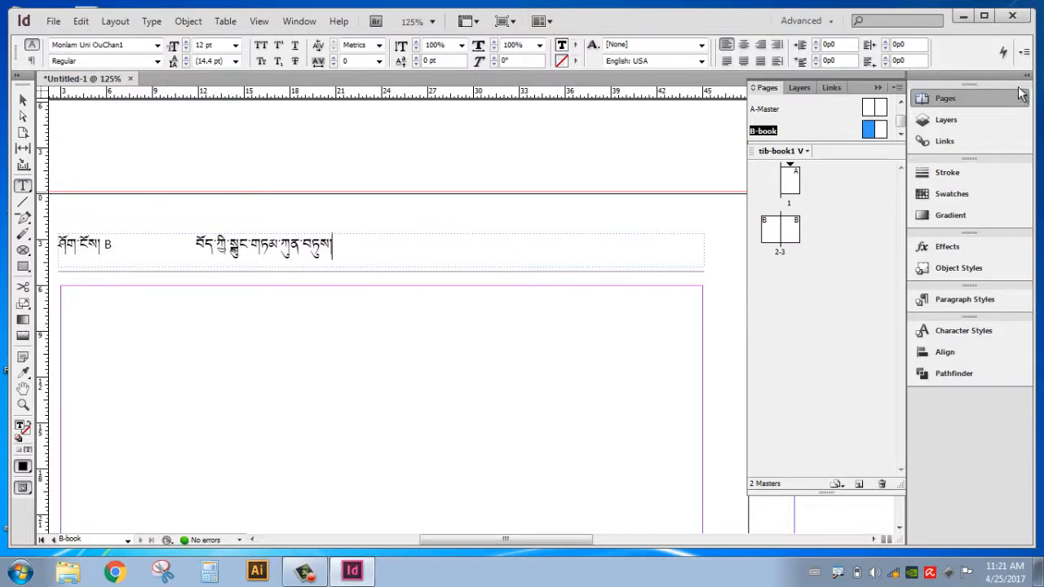
Step: Set the left master header's paragraph to the Adobe World-Ready Paragraph Composer and check that it is the active composer
{"action": "left_click", "coordinate": [1024, 52]}
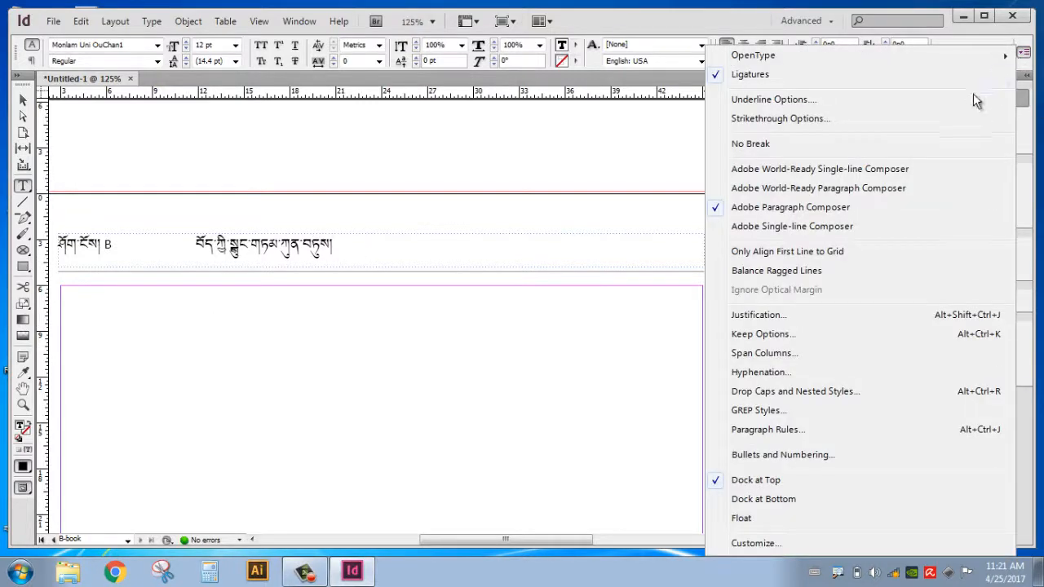
{"action": "left_click", "coordinate": [845, 189]}
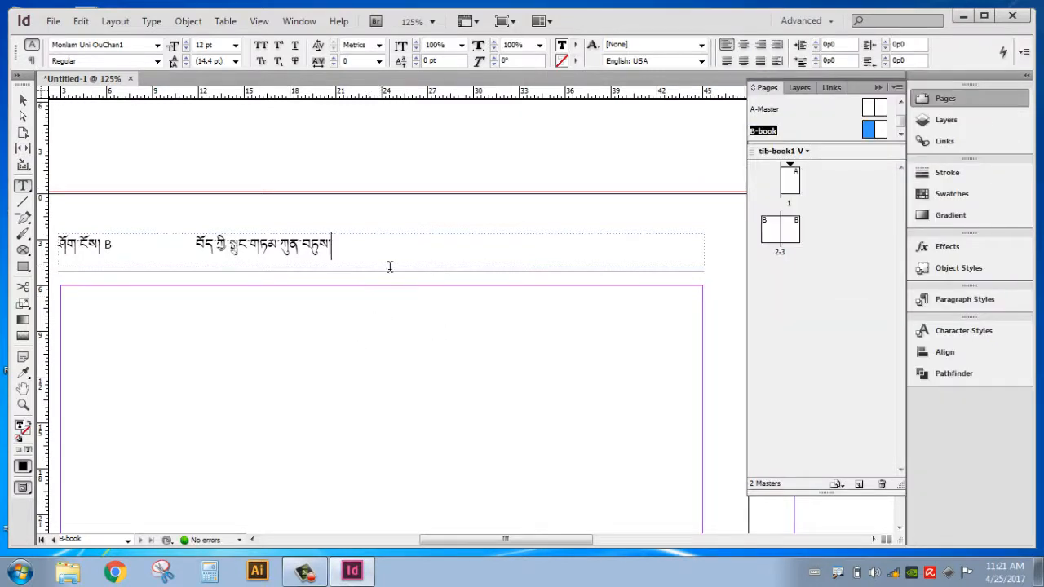
{"action": "left_click", "coordinate": [444, 309]}
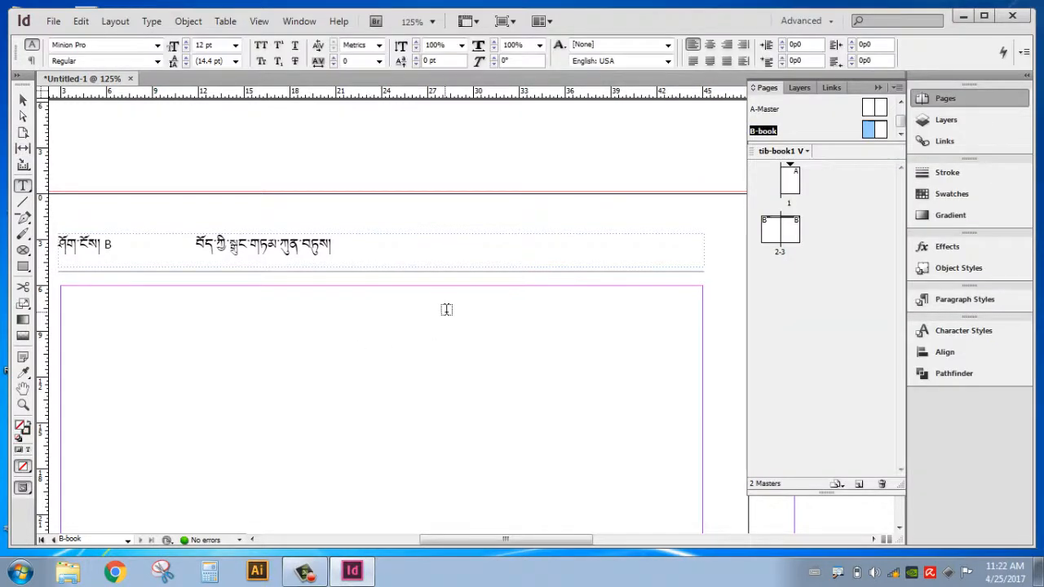
{"action": "left_click", "coordinate": [342, 239]}
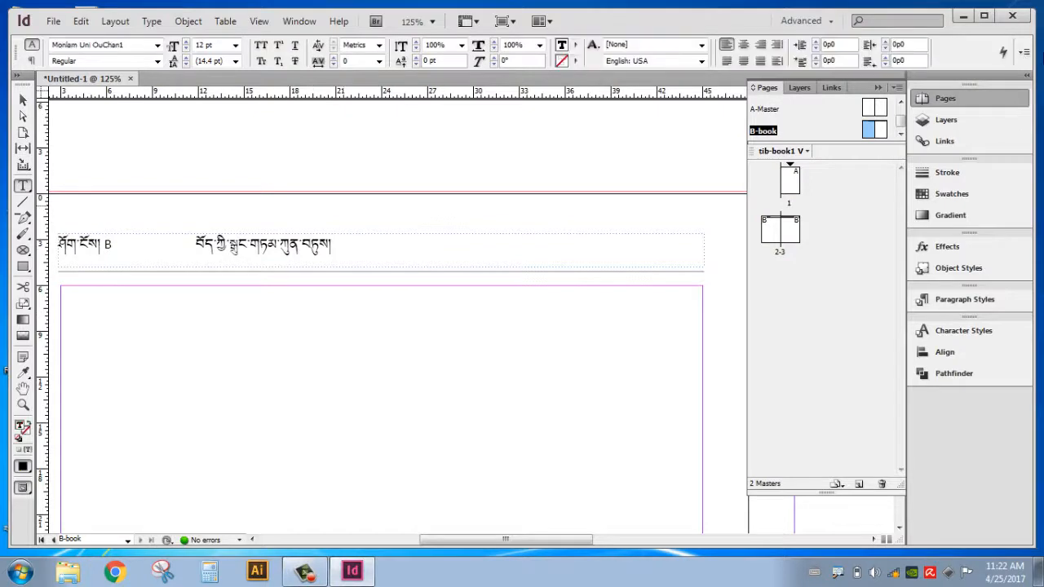
{"action": "left_click", "coordinate": [1026, 53]}
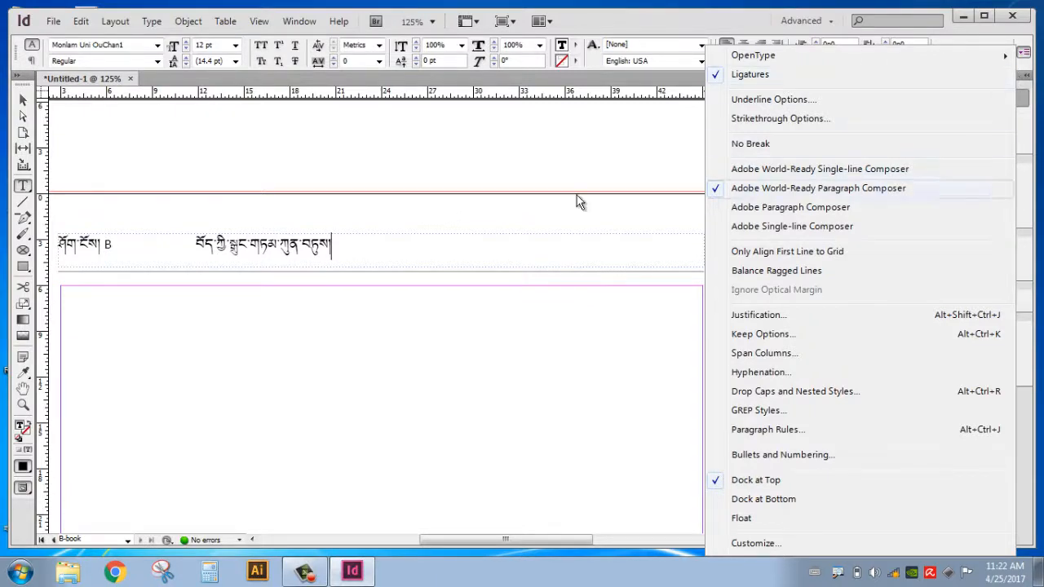
{"action": "left_click", "coordinate": [593, 144]}
{"action": "left_click", "coordinate": [350, 245]}
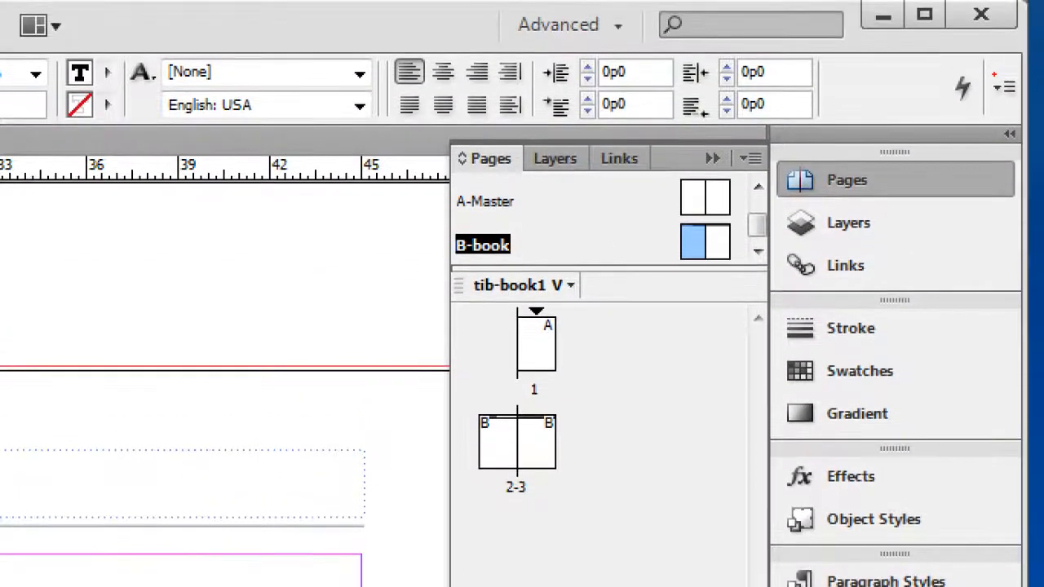
Step: Check which paragraph composer is active for the left header text on the B-book master
{"action": "mouse_move", "coordinate": [994, 75]}
{"action": "left_mouse_down"}
{"action": "mouse_move", "coordinate": [994, 130]}
{"action": "mouse_move", "coordinate": [1033, 104]}
{"action": "mouse_move", "coordinate": [1006, 58]}
{"action": "mouse_move", "coordinate": [976, 74]}
{"action": "left_mouse_up"}
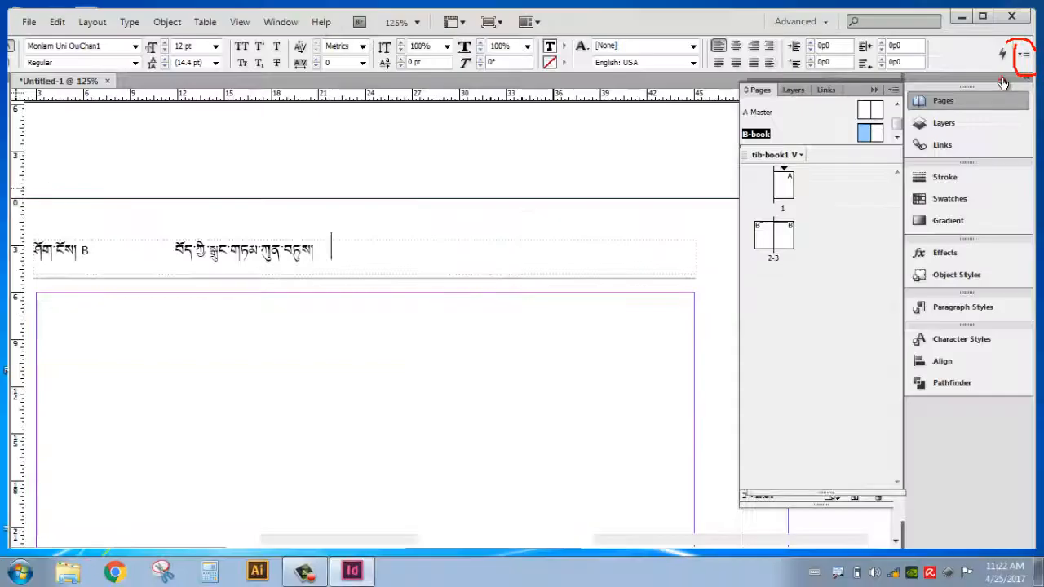
{"action": "left_click", "coordinate": [1009, 88]}
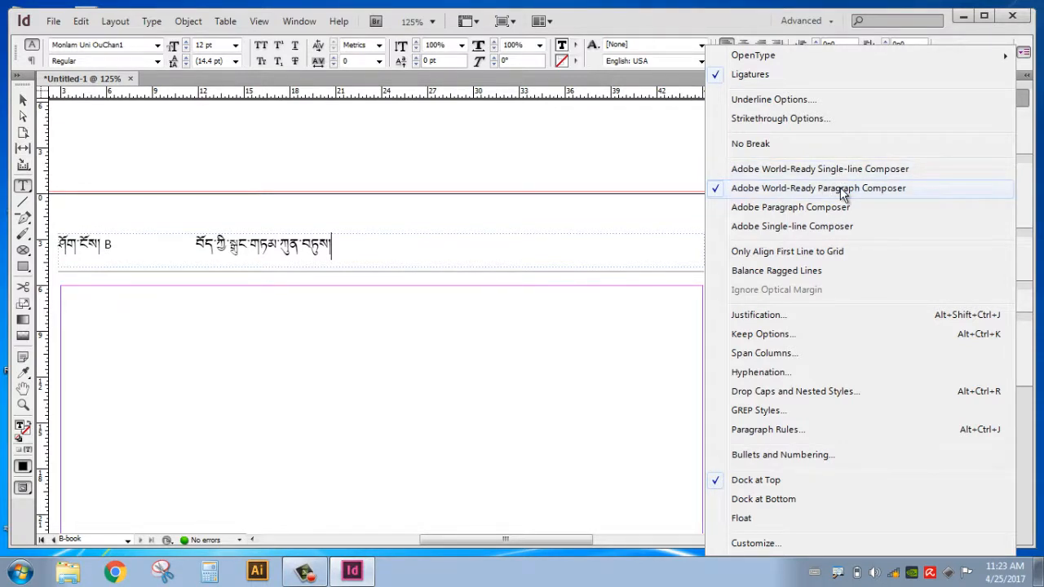
{"action": "left_click", "coordinate": [510, 245]}
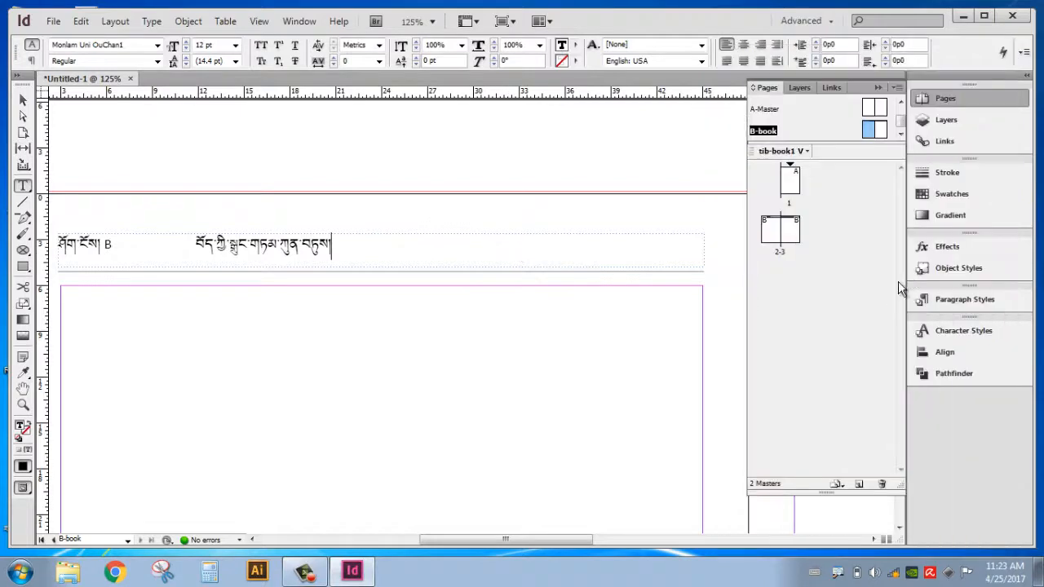
Step: Open page 2 and inspect its header text, then check the header area of facing page 3
{"action": "left_click", "coordinate": [768, 231]}
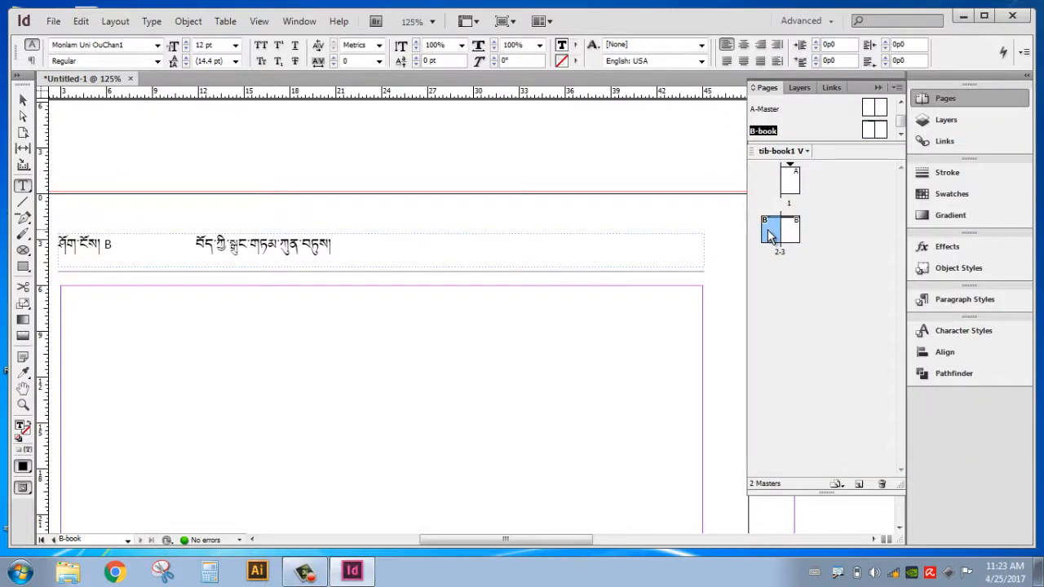
{"action": "left_click", "coordinate": [870, 133]}
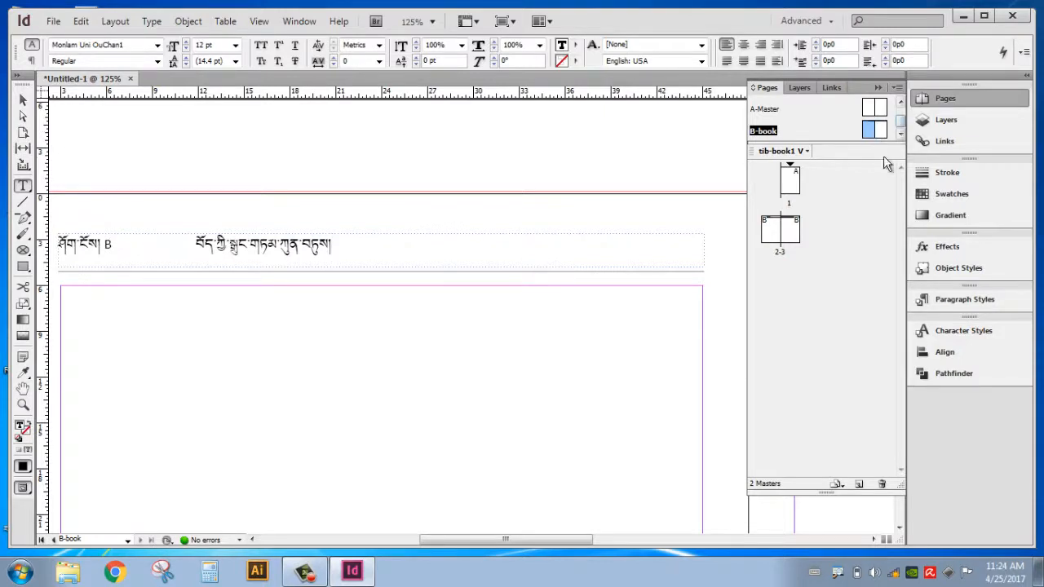
{"action": "double_click", "coordinate": [777, 236]}
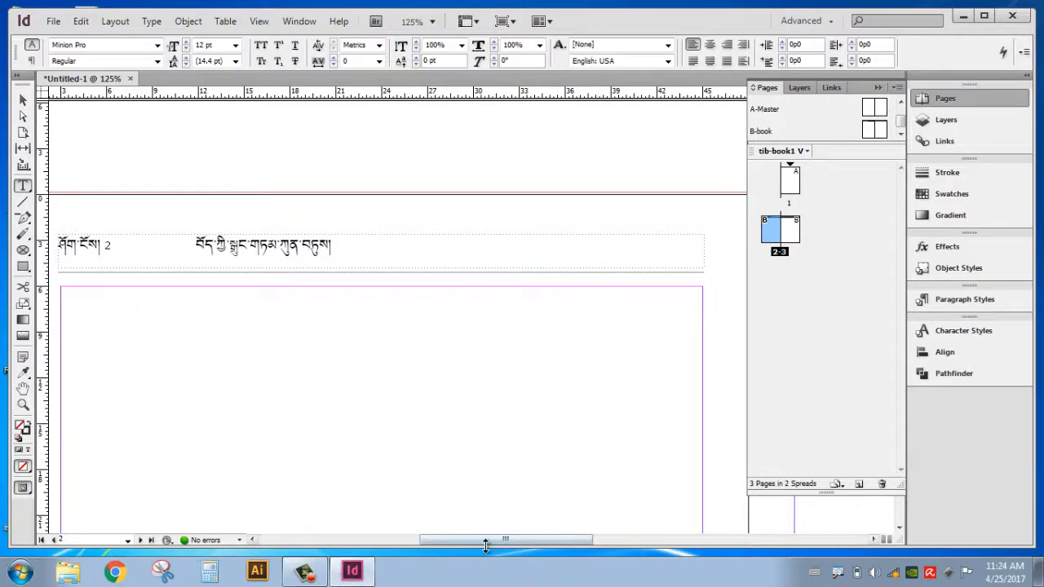
{"action": "left_click_drag", "start_coordinate": [480, 540], "coordinate": [457, 538]}
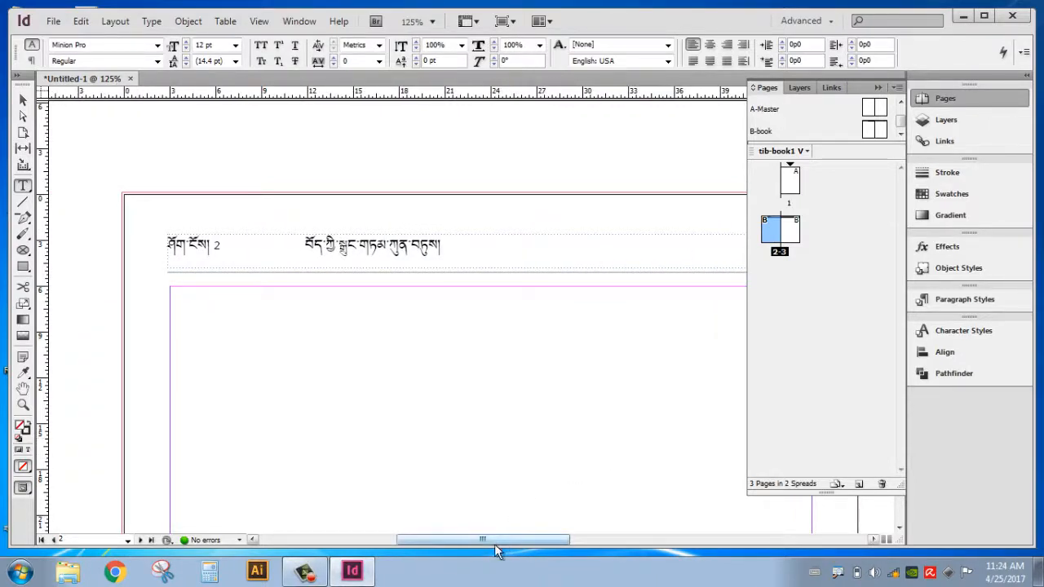
{"action": "left_click_drag", "start_coordinate": [499, 539], "coordinate": [598, 541]}
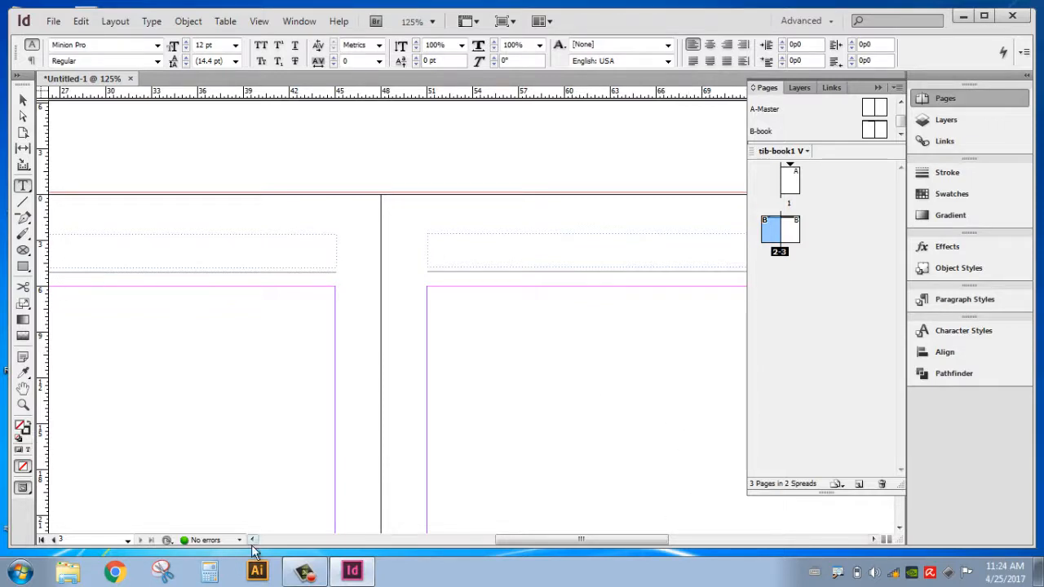
Step: Maximize the application window and close the Untitled-1 document without saving it
{"action": "left_click", "coordinate": [304, 571]}
{"action": "left_click", "coordinate": [895, 88]}
{"action": "left_click", "coordinate": [471, 115]}
{"action": "left_click", "coordinate": [877, 88]}
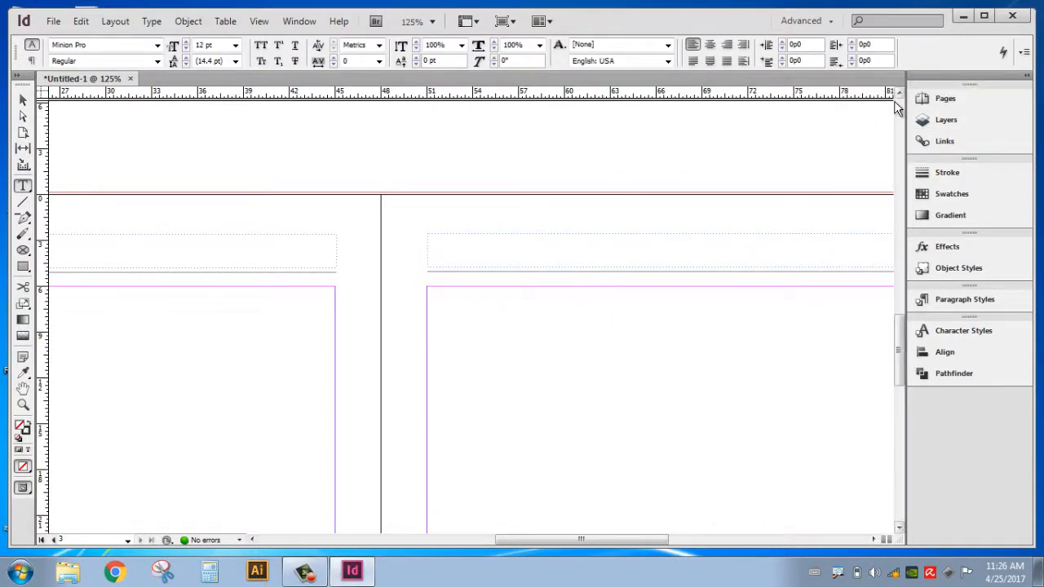
{"action": "left_click", "coordinate": [983, 16]}
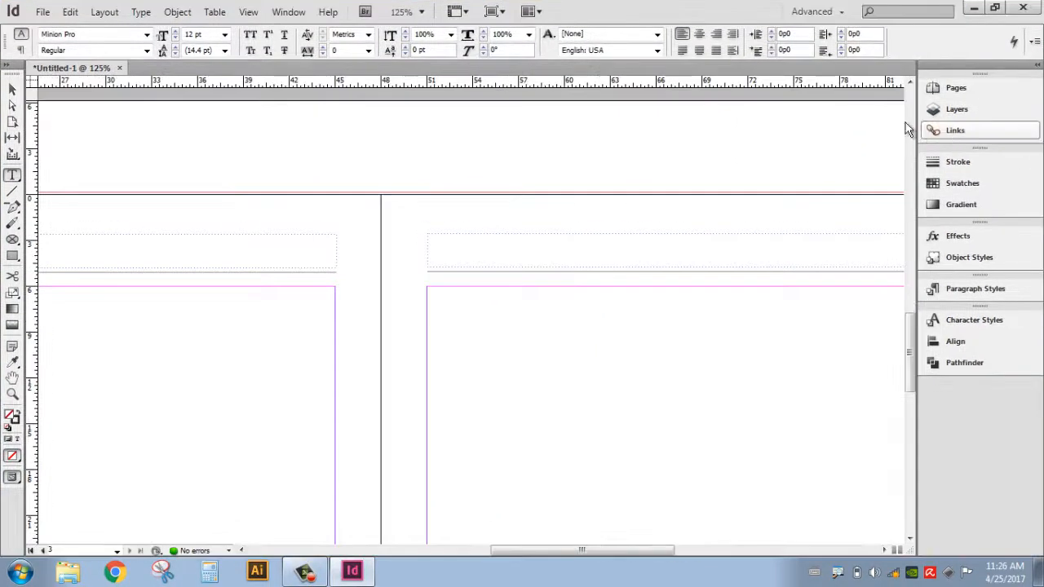
{"action": "left_click", "coordinate": [120, 68]}
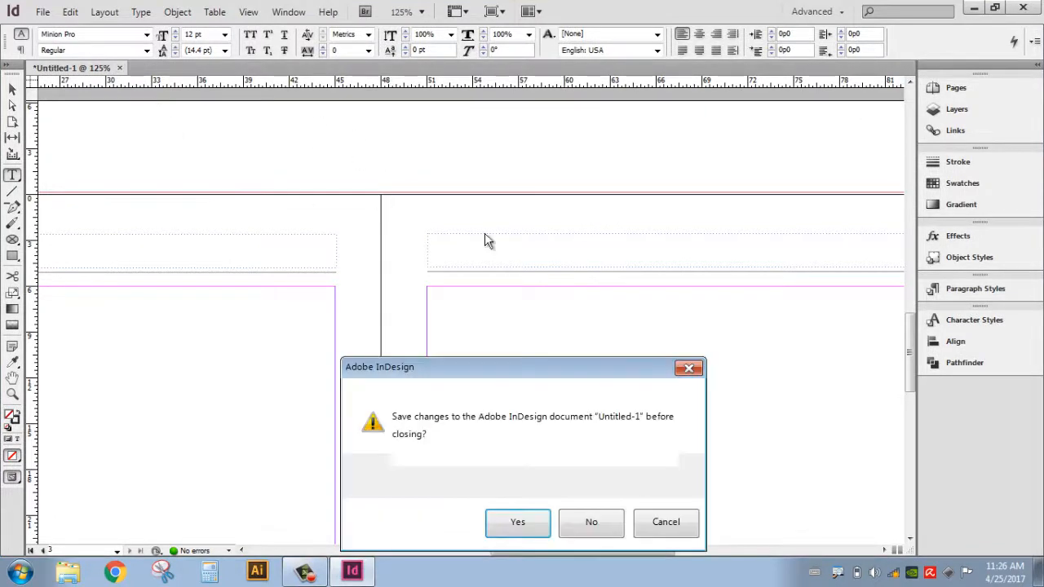
{"action": "left_click", "coordinate": [587, 515]}
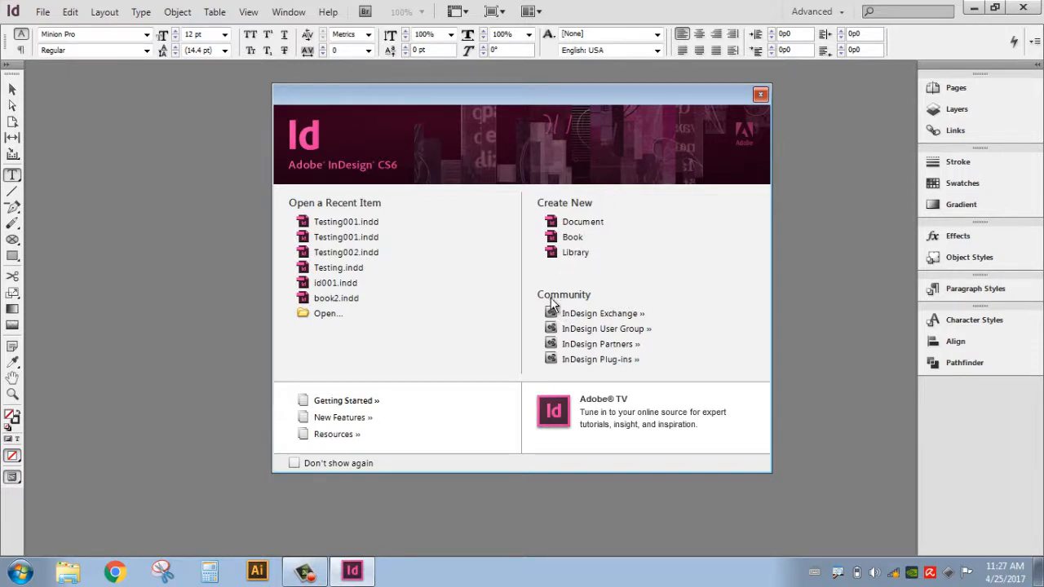
Step: Start a new document with the [Custom] preset and the Print intent
{"action": "left_click", "coordinate": [576, 222]}
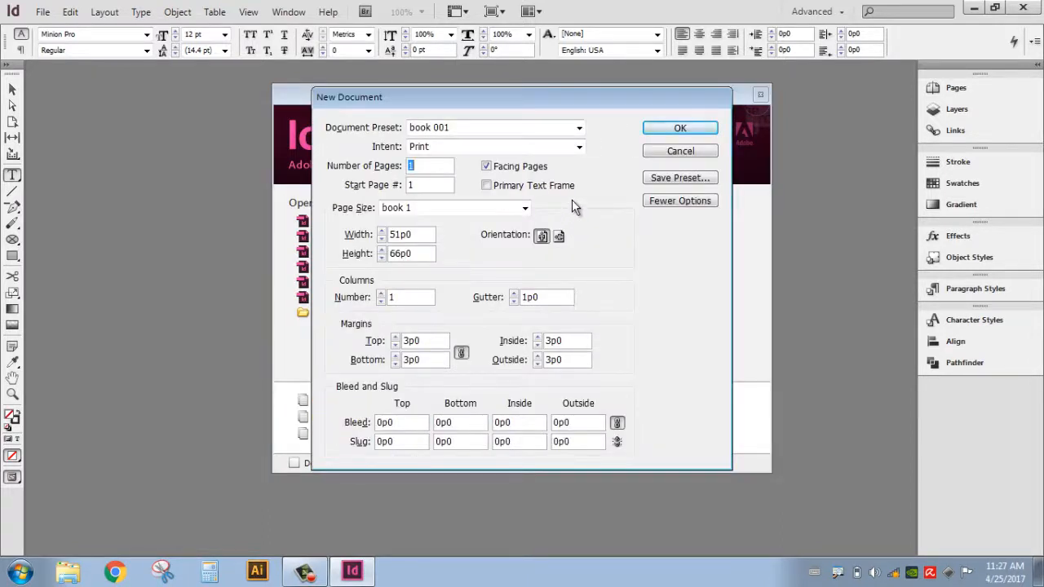
{"action": "left_click", "coordinate": [579, 128]}
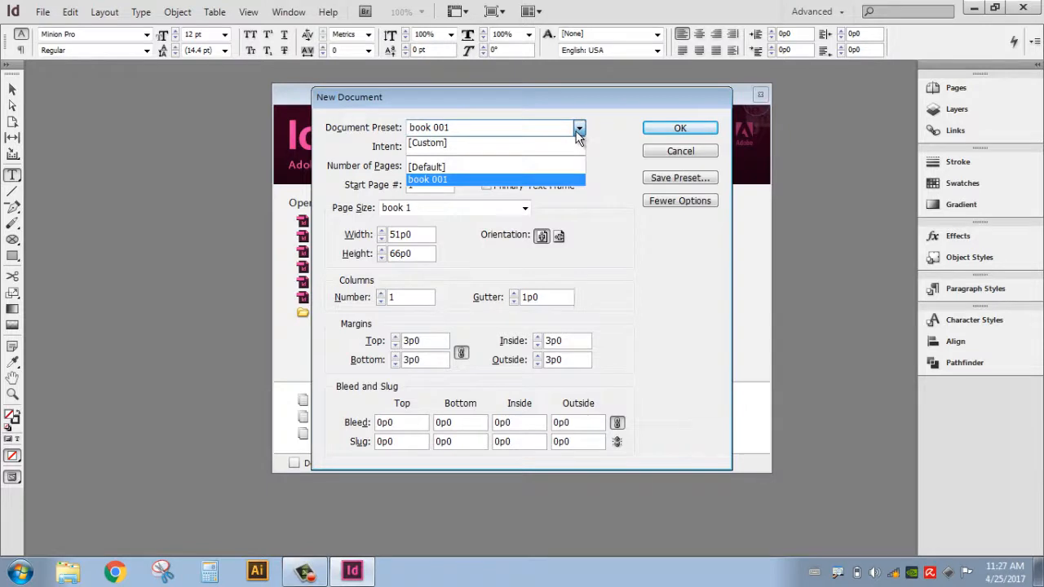
{"action": "left_click", "coordinate": [492, 143]}
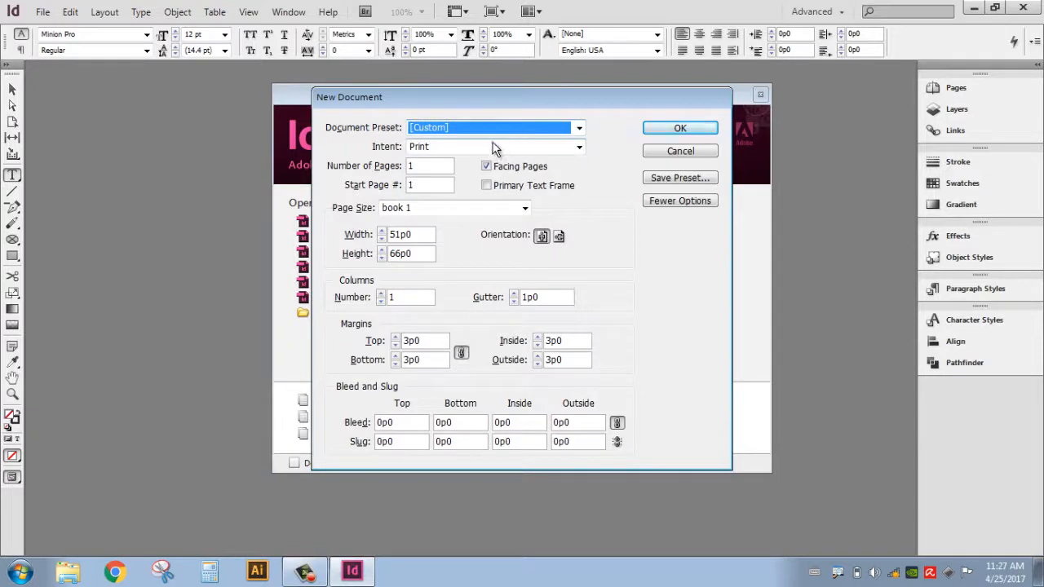
{"action": "left_click", "coordinate": [518, 148]}
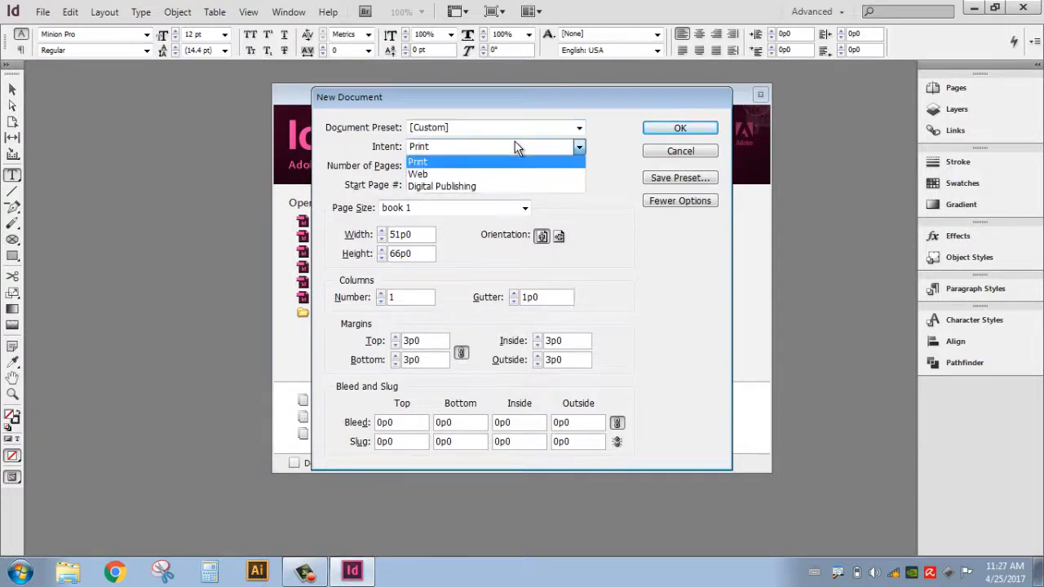
{"action": "left_click", "coordinate": [443, 164]}
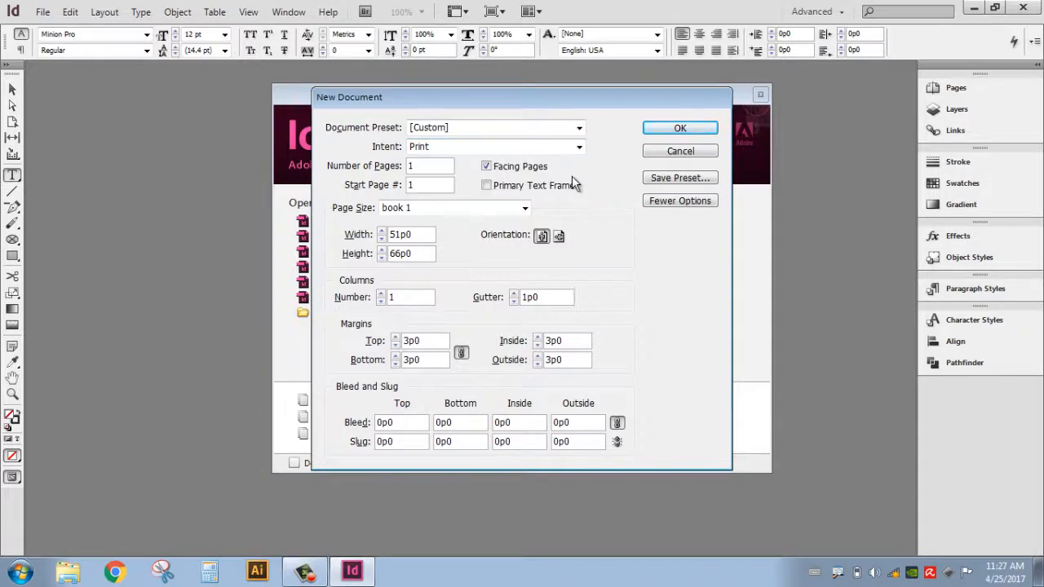
Step: Begin defining a custom page size for the new document and name it "tib-book2"
{"action": "left_click", "coordinate": [526, 209]}
{"action": "left_click", "coordinate": [526, 210]}
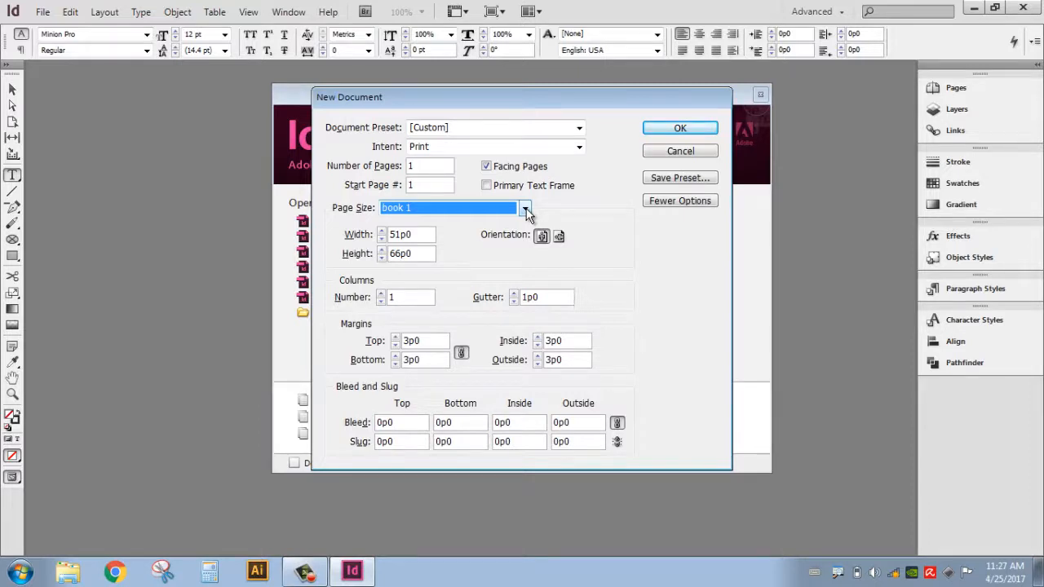
{"action": "left_click", "coordinate": [526, 210]}
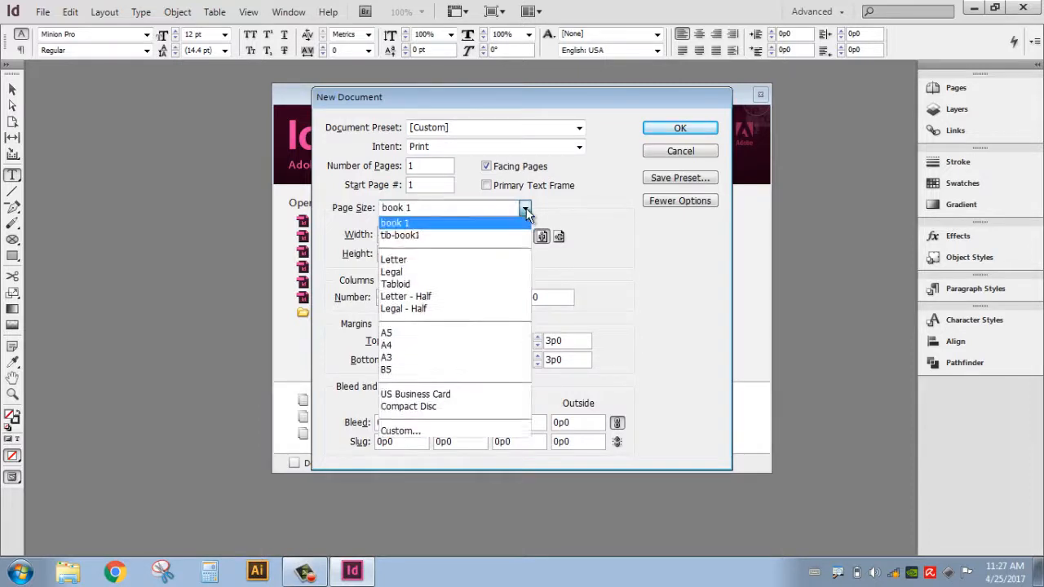
{"action": "left_click", "coordinate": [421, 429]}
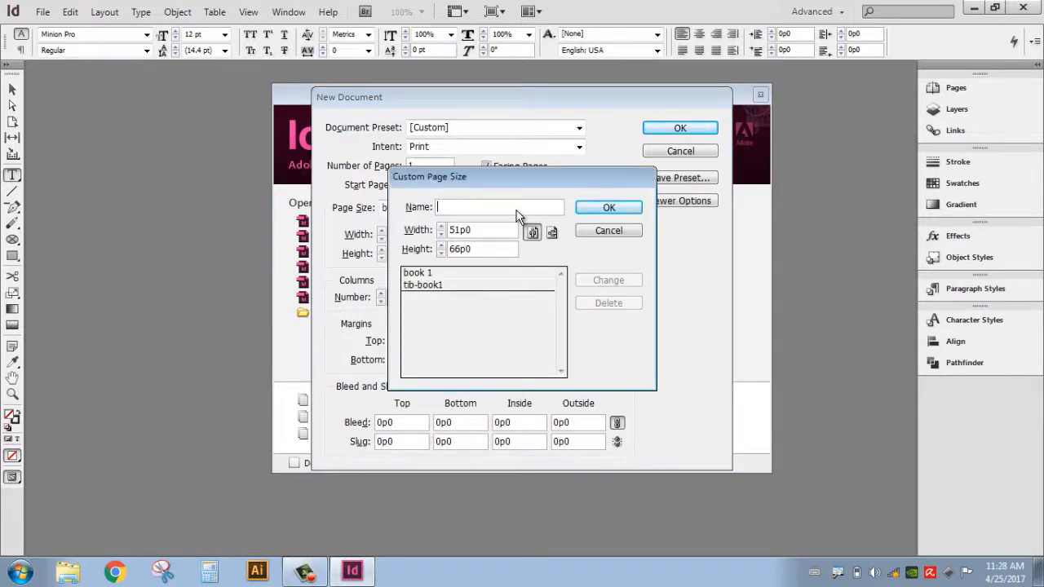
{"action": "type", "text": "s"}
{"action": "key", "text": "BackSpace"}
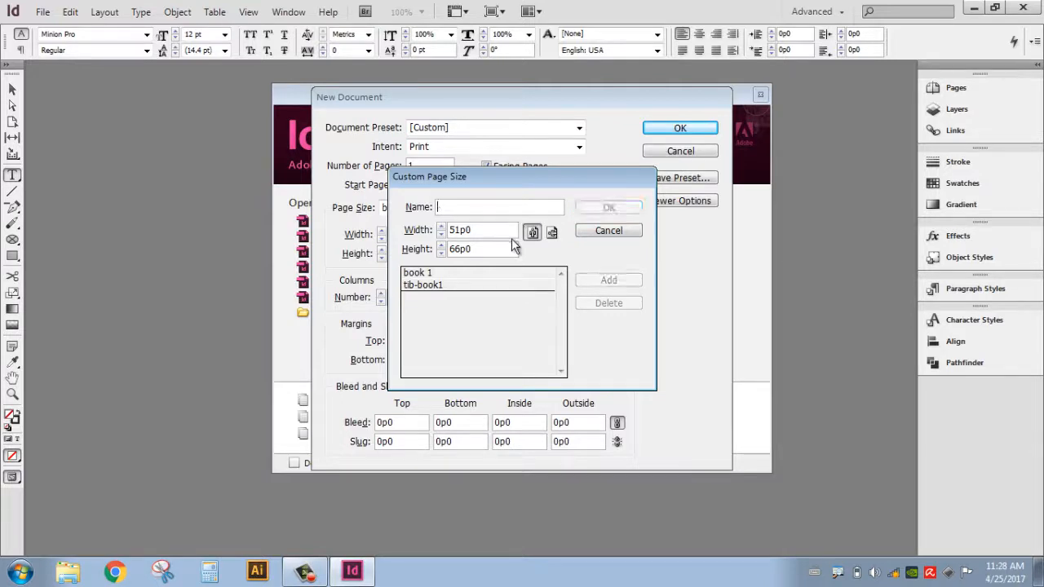
{"action": "type", "text": "tib"}
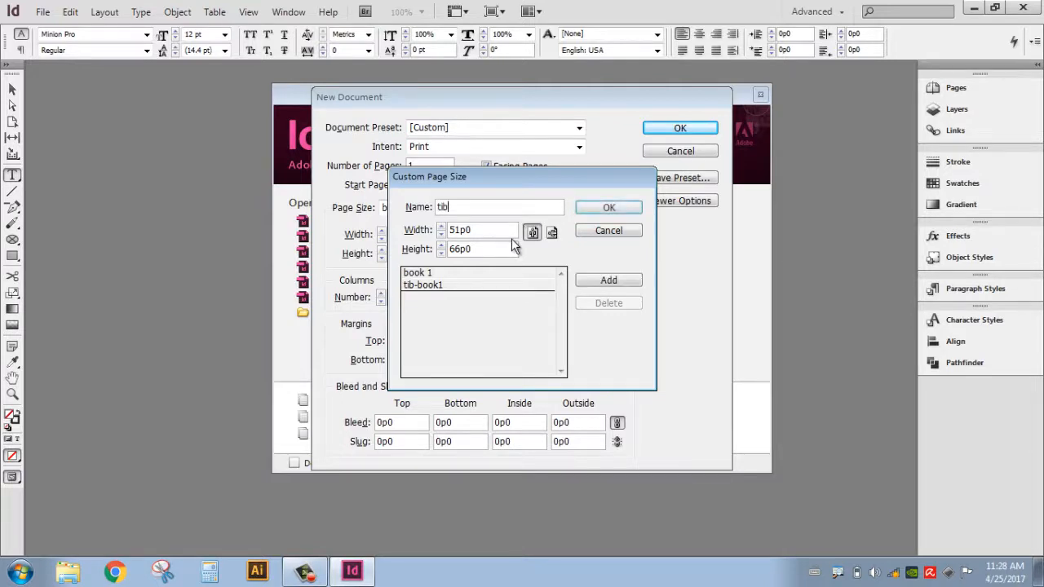
{"action": "type", "text": "-book"}
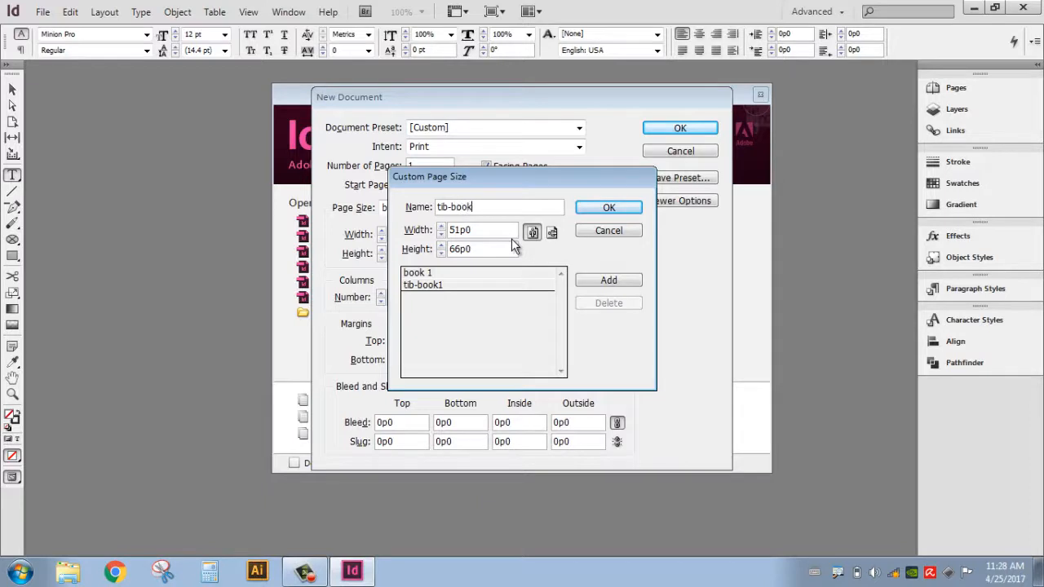
{"action": "type", "text": "2"}
{"action": "key", "text": "Tab"}
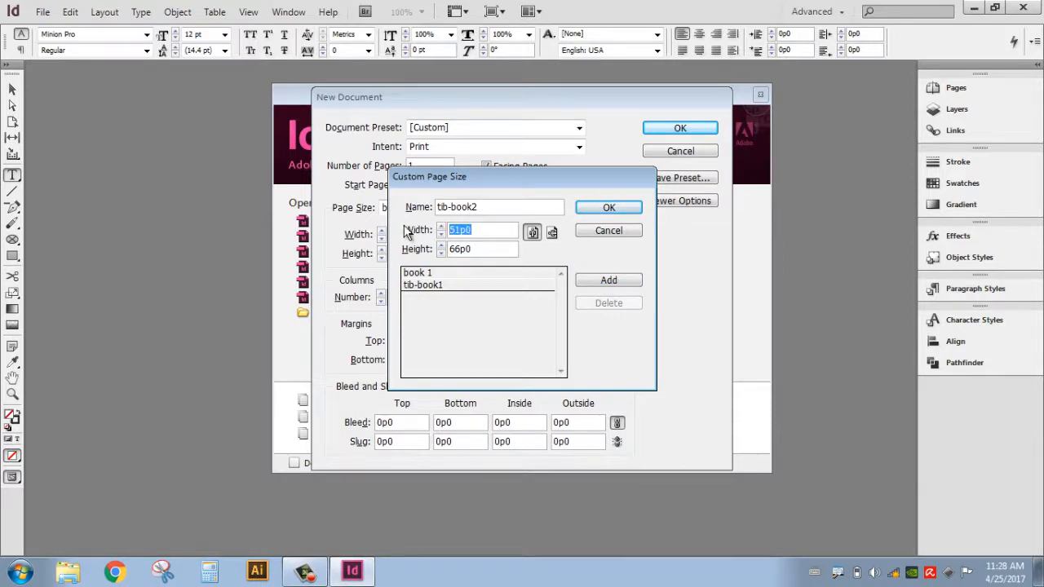
Step: Set the tib-book2 page size to 7 in wide and 9 in high, add it and apply it to the document
{"action": "type", "text": "7 in"}
{"action": "left_click", "coordinate": [481, 252]}
{"action": "left_click_drag", "start_coordinate": [479, 252], "coordinate": [443, 256]}
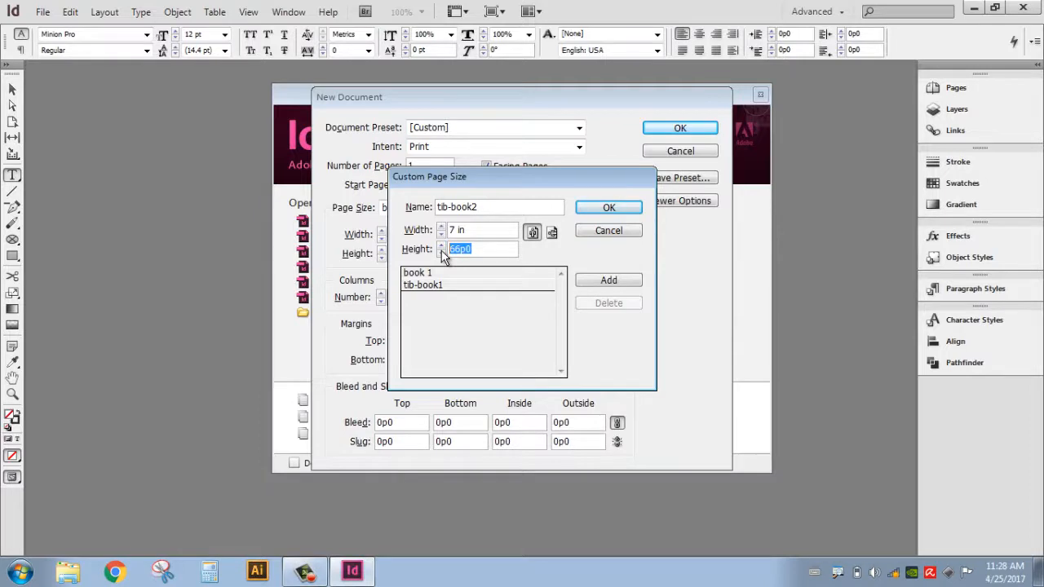
{"action": "type", "text": "9in"}
{"action": "left_click", "coordinate": [619, 282]}
{"action": "left_click", "coordinate": [447, 297]}
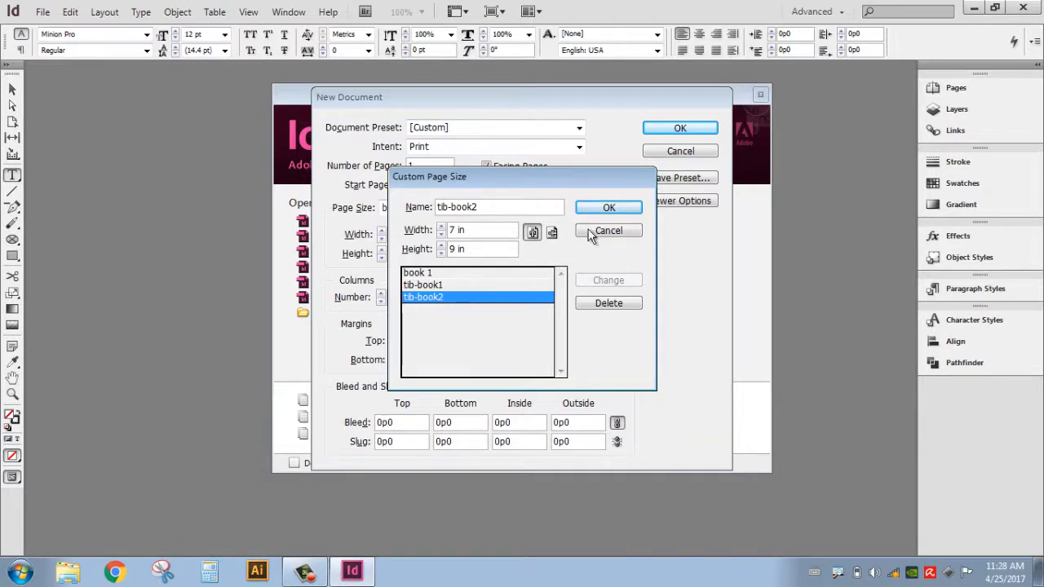
{"action": "left_click", "coordinate": [609, 208]}
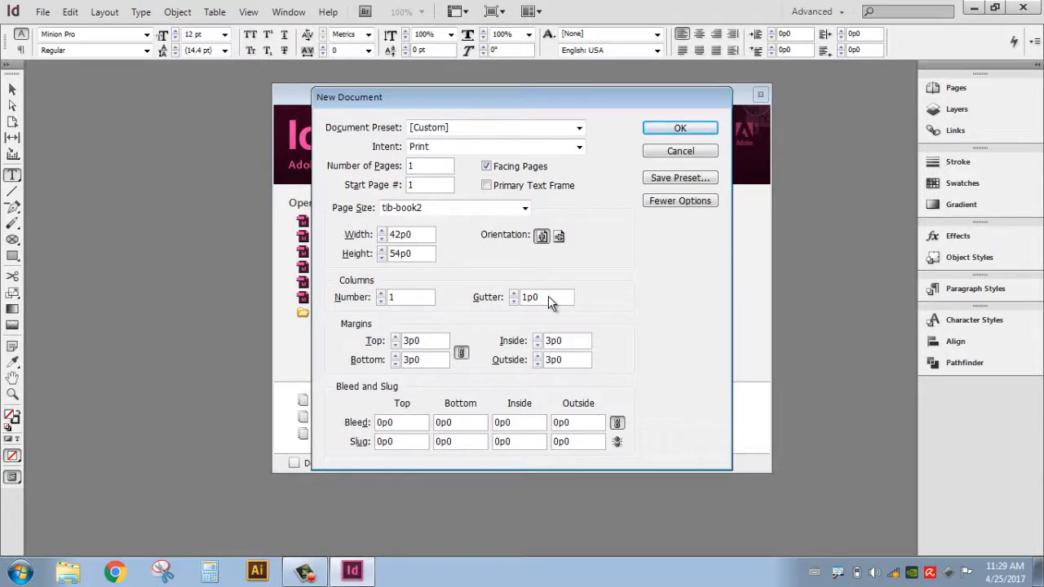
Step: Try two columns for the new document, then return the column number to 1
{"action": "double_click", "coordinate": [403, 295]}
{"action": "type", "text": "2"}
{"action": "double_click", "coordinate": [542, 295]}
{"action": "left_click", "coordinate": [546, 297]}
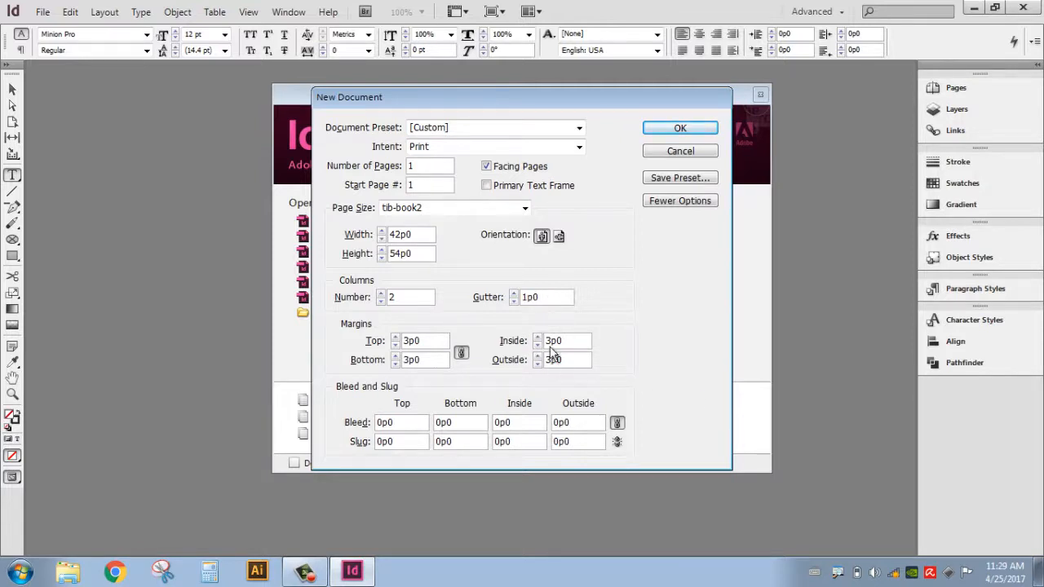
{"action": "double_click", "coordinate": [393, 296]}
{"action": "type", "text": "1"}
Step: Unlink the margin values and set the top and bottom margins to 1 in each
{"action": "left_click", "coordinate": [426, 343]}
{"action": "left_click", "coordinate": [462, 355]}
{"action": "double_click", "coordinate": [407, 343]}
{"action": "key", "text": "BackSpace"}
{"action": "type", "text": "1in"}
{"action": "key", "text": "Tab"}
{"action": "type", "text": "1in"}
Step: Set the inside margin to 0.5 in, matching the outside margin
{"action": "left_click", "coordinate": [570, 344]}
{"action": "left_click_drag", "start_coordinate": [570, 344], "coordinate": [536, 341]}
{"action": "type", "text": "0.5in"}
{"action": "left_click", "coordinate": [569, 361]}
{"action": "double_click", "coordinate": [571, 363]}
Step: Set the bleed to 0.025 in on all four sides
{"action": "left_click", "coordinate": [464, 425]}
{"action": "left_click", "coordinate": [402, 425]}
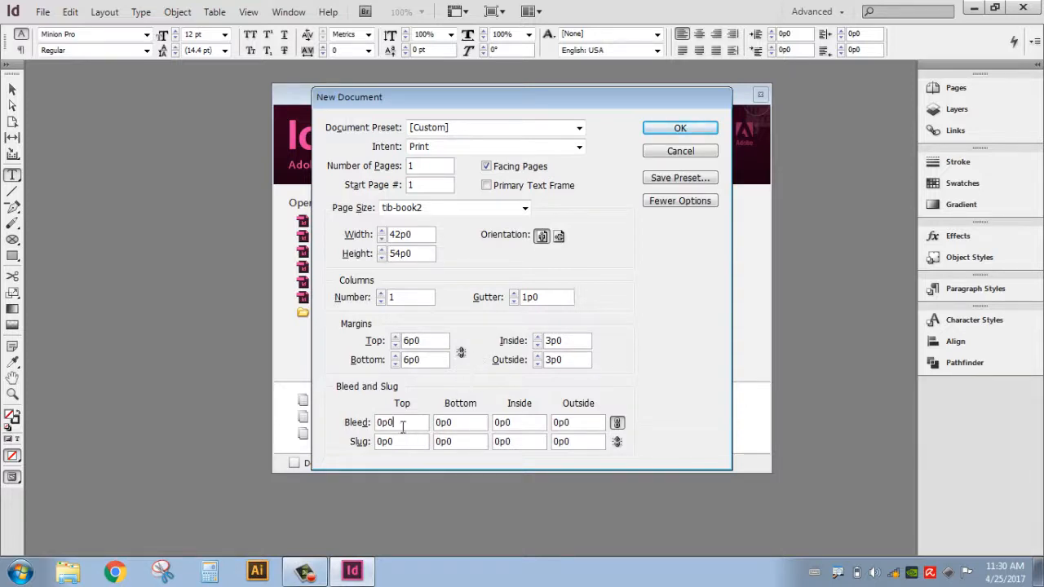
{"action": "double_click", "coordinate": [402, 424]}
{"action": "type", "text": "0.025in"}
{"action": "left_click", "coordinate": [579, 441]}
Step: Set a linked slug of 0.025 in on all four sides and create the document
{"action": "double_click", "coordinate": [396, 441]}
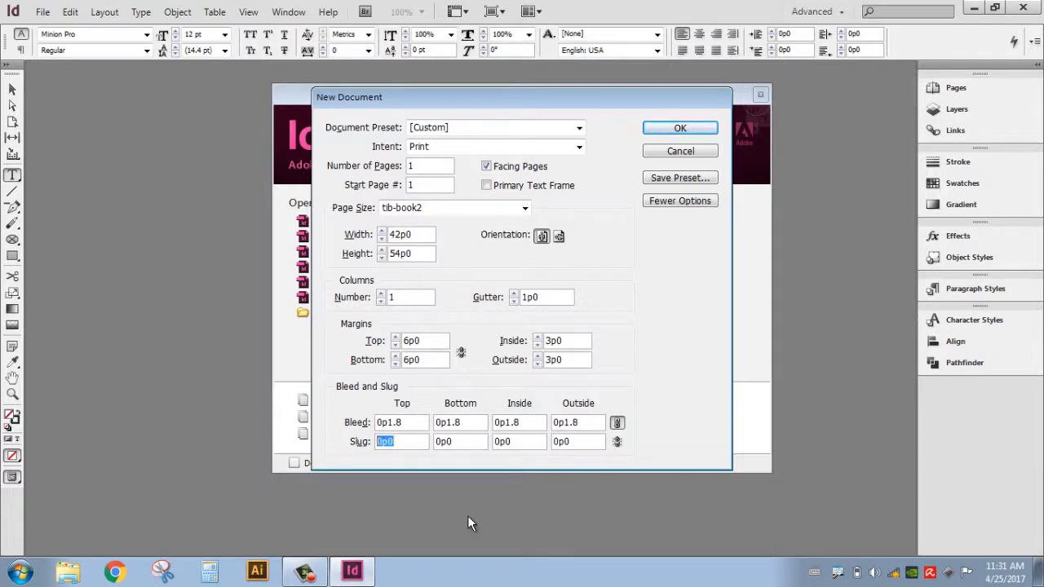
{"action": "type", "text": "0.025in"}
{"action": "left_click", "coordinate": [579, 443]}
{"action": "left_click", "coordinate": [617, 441]}
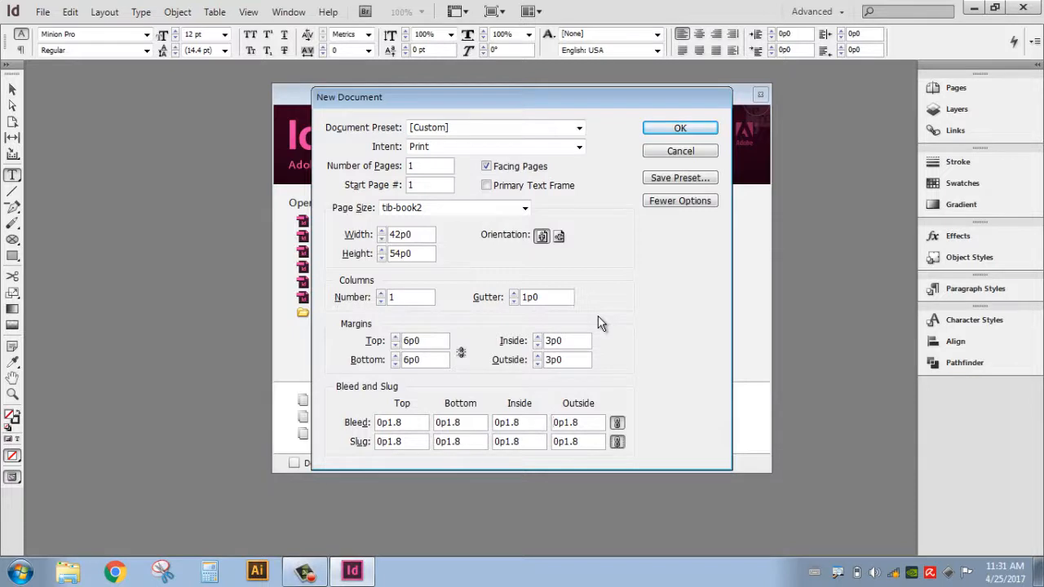
{"action": "left_click", "coordinate": [681, 129]}
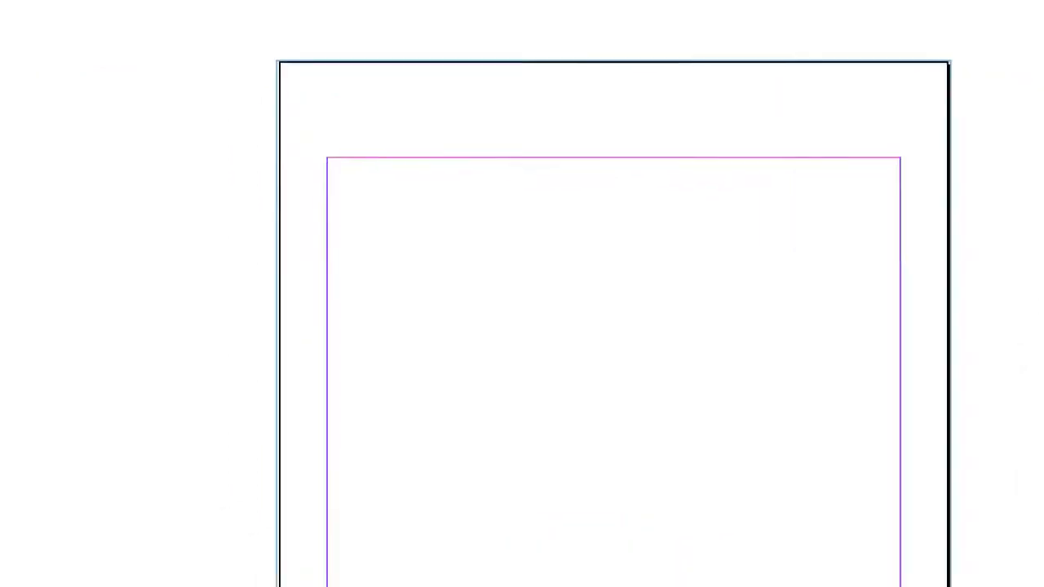
Step: Create a new two-page master spread with prefix B, named book, using the tib-book2 page size
{"action": "mouse_move", "coordinate": [222, 84]}
{"action": "left_mouse_down"}
{"action": "mouse_move", "coordinate": [231, 111]}
{"action": "mouse_move", "coordinate": [312, 158]}
{"action": "mouse_move", "coordinate": [296, 79]}
{"action": "mouse_move", "coordinate": [219, 87]}
{"action": "mouse_move", "coordinate": [221, 140]}
{"action": "left_mouse_up"}
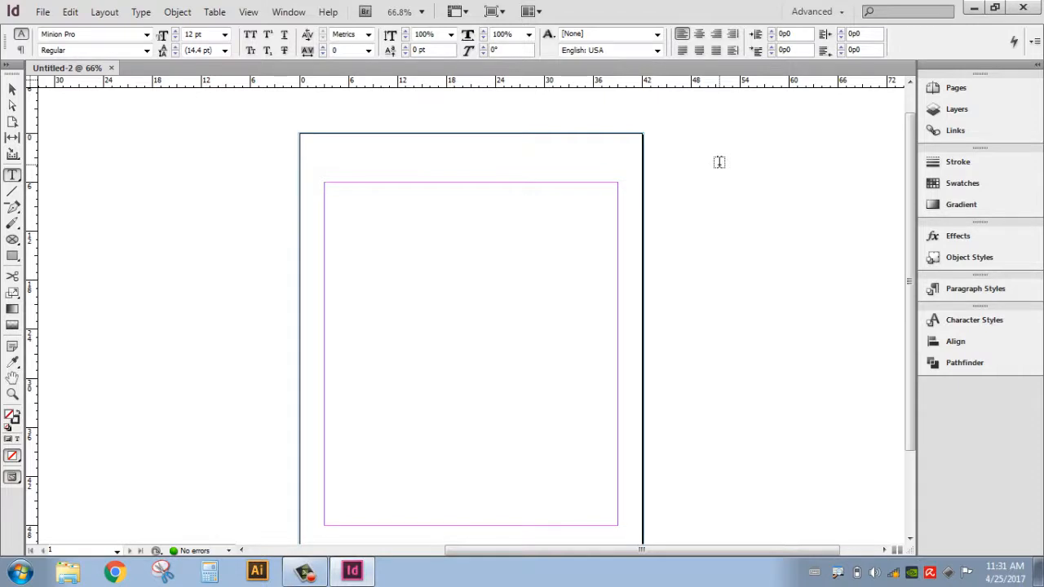
{"action": "left_click", "coordinate": [942, 93]}
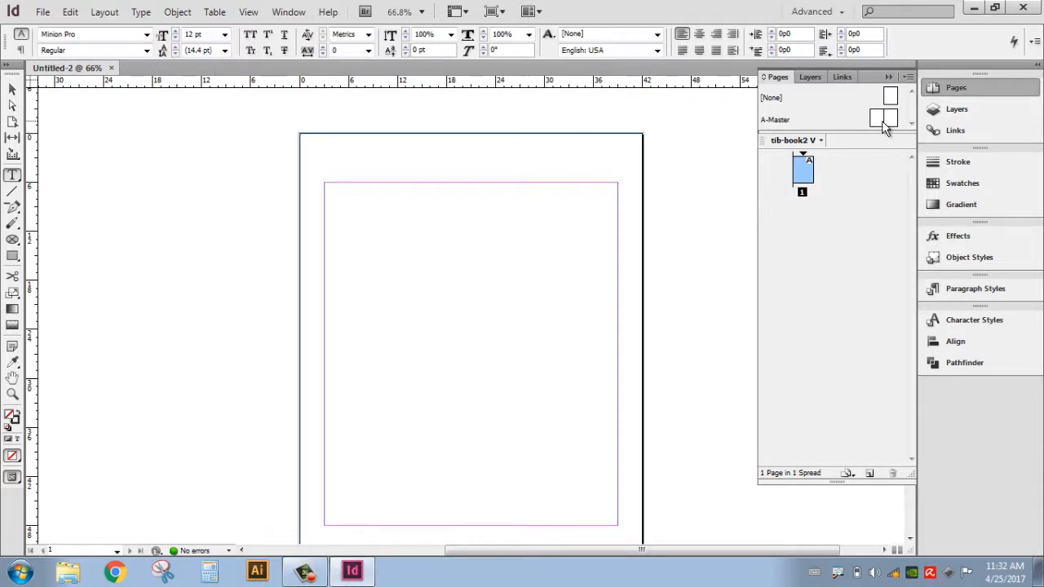
{"action": "left_click", "coordinate": [875, 122]}
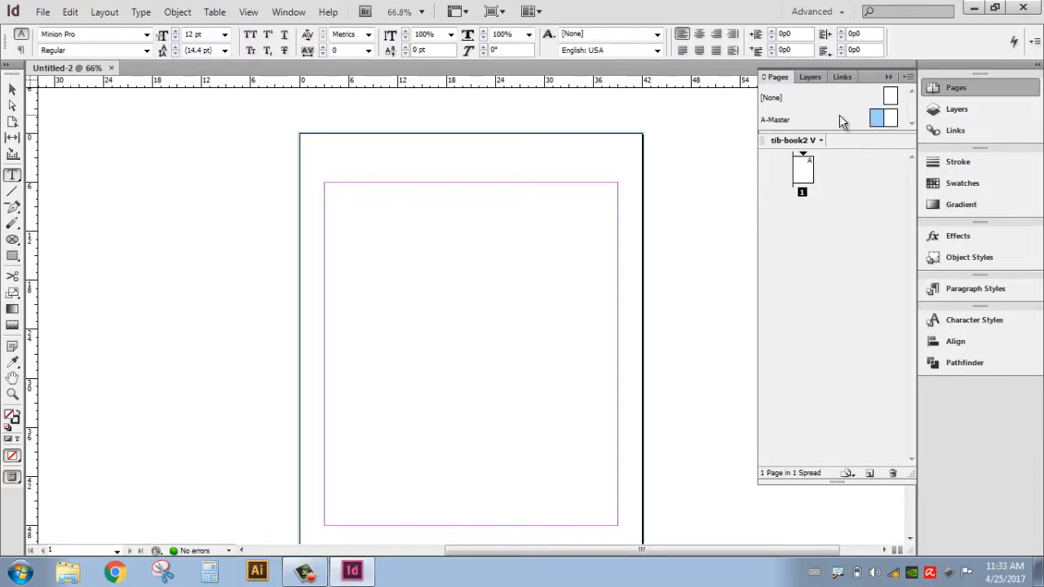
{"action": "left_click", "coordinate": [840, 117]}
{"action": "right_click", "coordinate": [833, 106]}
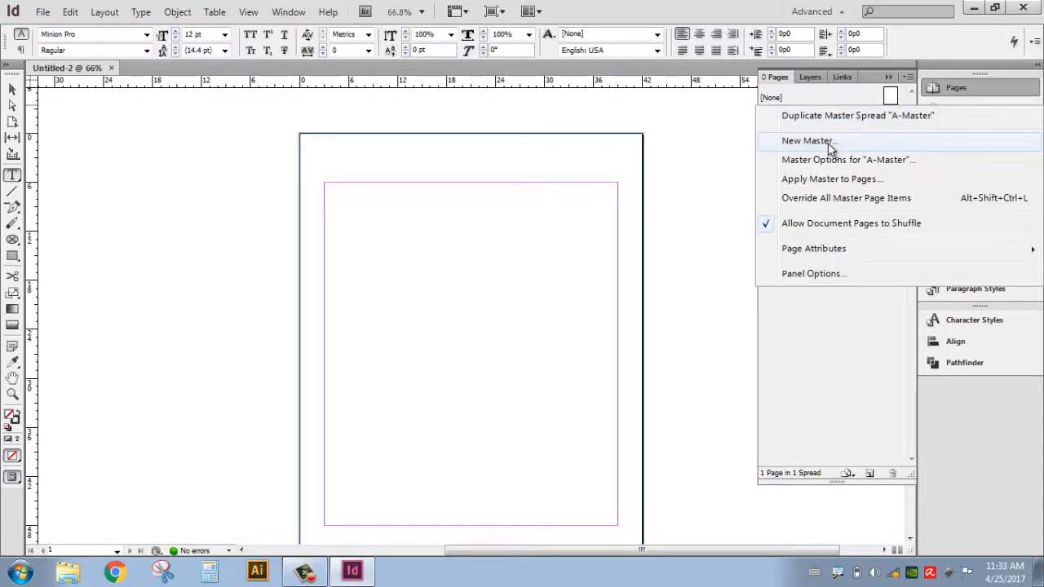
{"action": "left_click", "coordinate": [828, 142]}
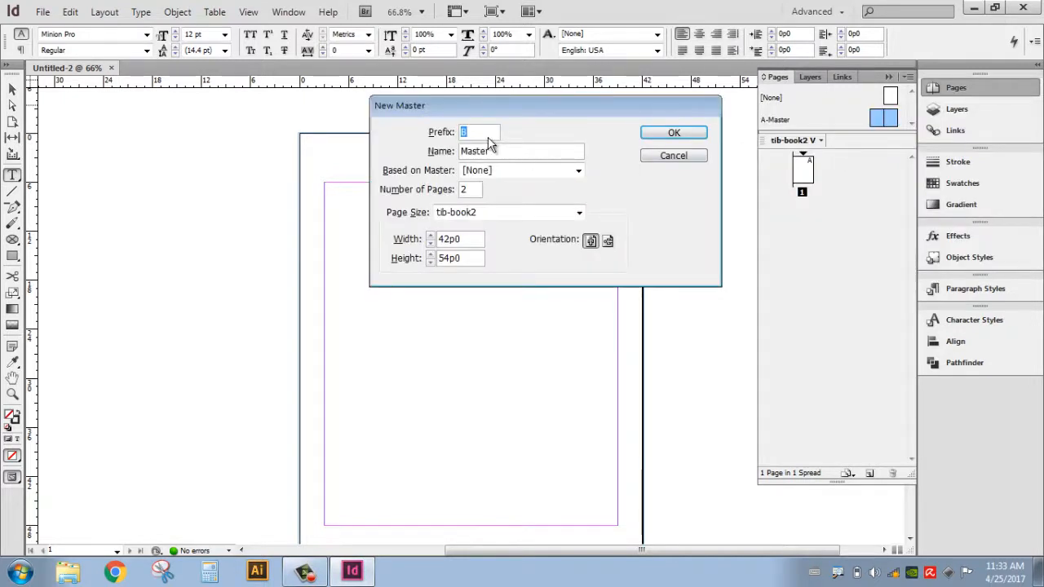
{"action": "left_click", "coordinate": [487, 135]}
{"action": "left_click_drag", "start_coordinate": [513, 152], "coordinate": [424, 149]}
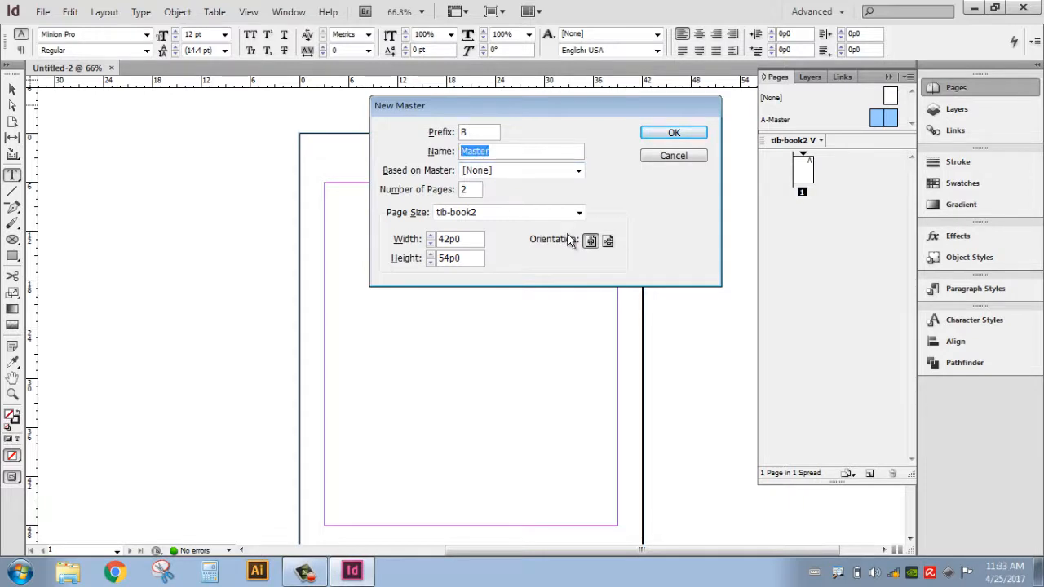
{"action": "type", "text": "book"}
{"action": "left_click", "coordinate": [579, 212]}
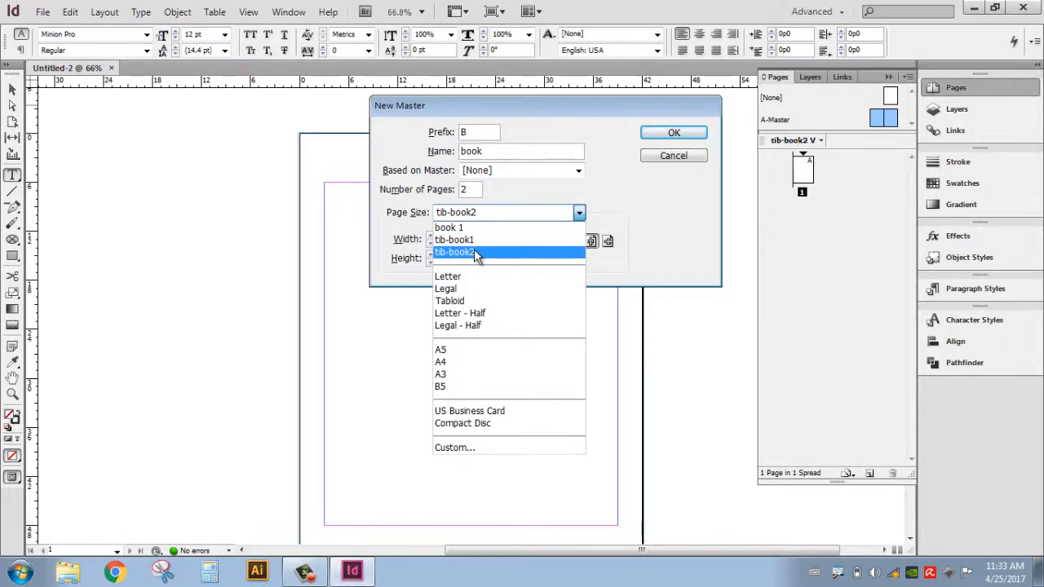
{"action": "left_click", "coordinate": [475, 253]}
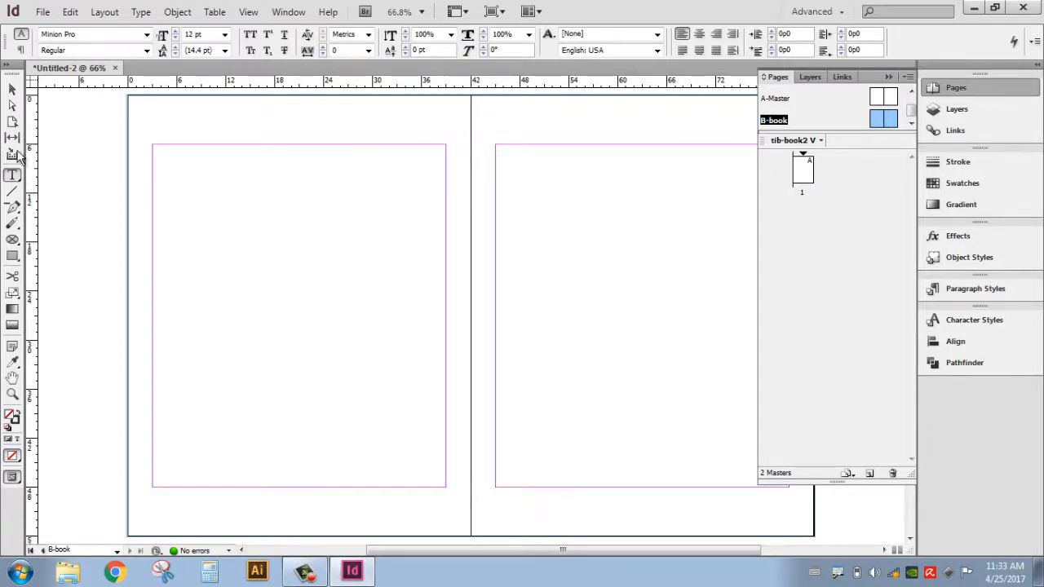
Step: Draw a 36p0 horizontal line just above the left master page's top margin and a text frame of the same width on it
{"action": "left_click", "coordinate": [13, 192]}
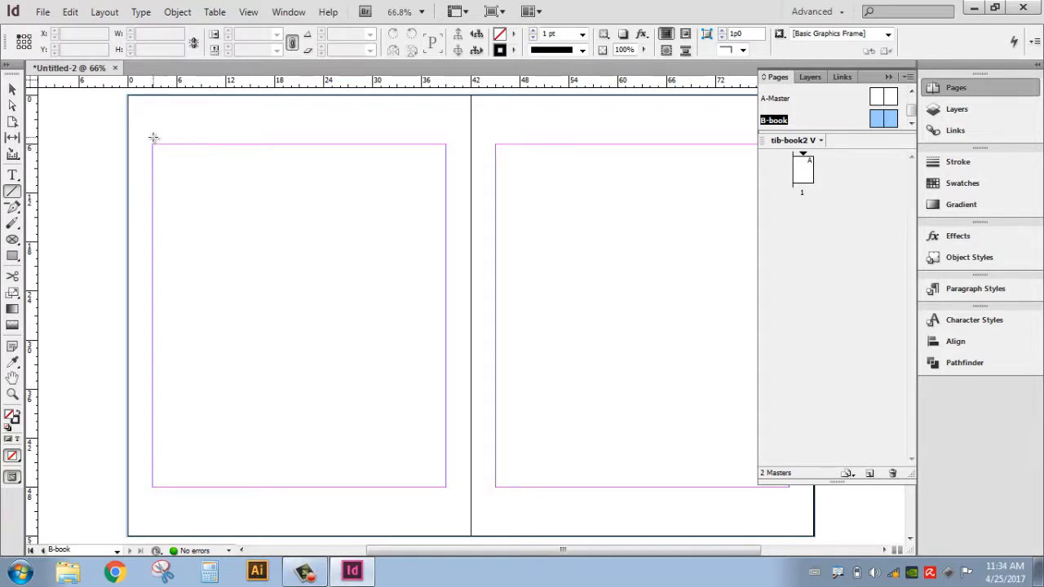
{"action": "mouse_move", "coordinate": [153, 138]}
{"action": "left_mouse_down"}
{"action": "mouse_move", "coordinate": [259, 135]}
{"action": "mouse_move", "coordinate": [445, 157]}
{"action": "left_mouse_up"}
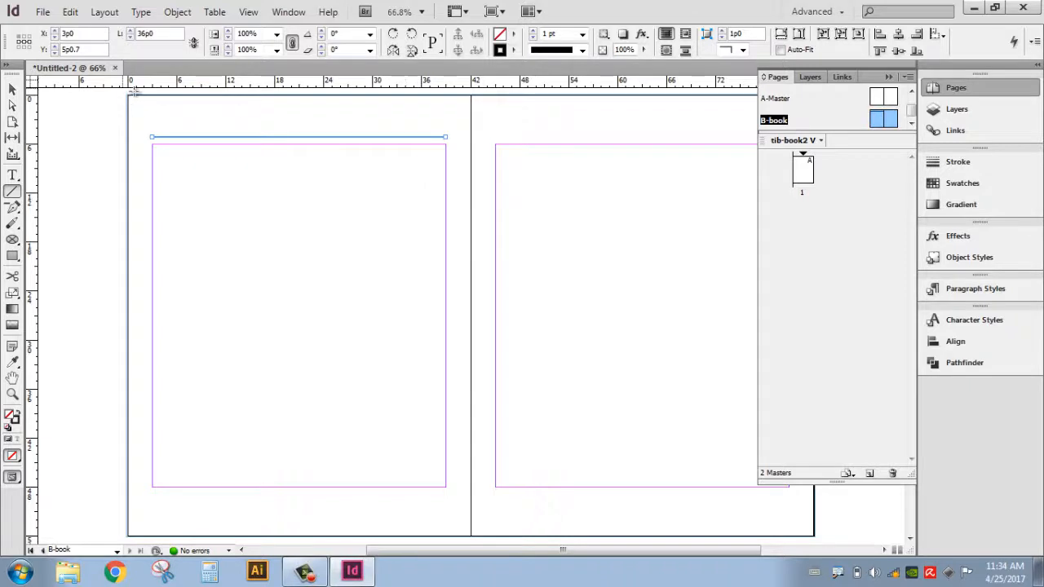
{"action": "left_click", "coordinate": [13, 176]}
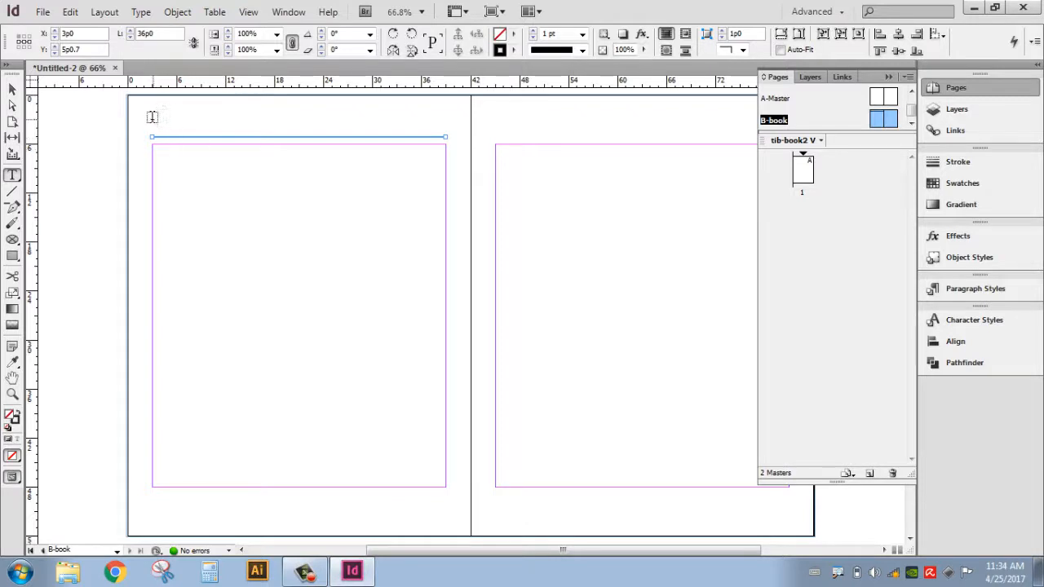
{"action": "left_click_drag", "start_coordinate": [151, 119], "coordinate": [451, 138]}
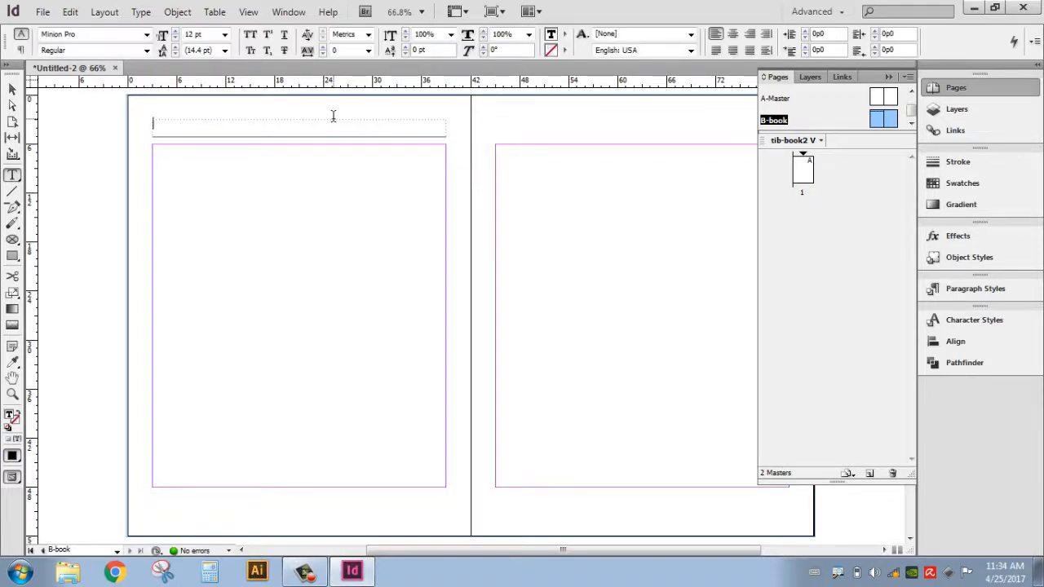
Step: Set the font of the new header text frame to Monlam Uni OuChan5
{"action": "left_click", "coordinate": [146, 34]}
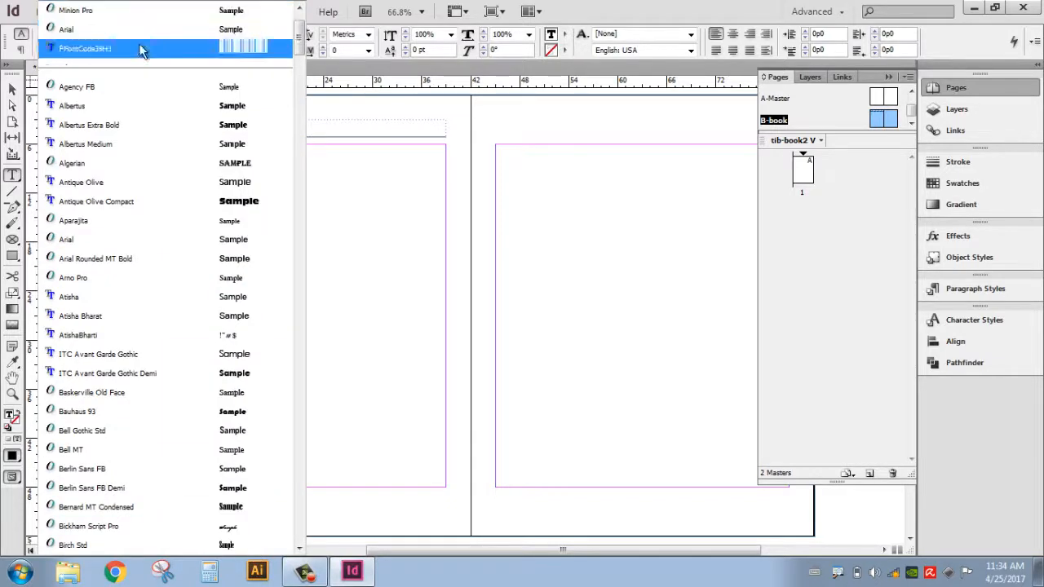
{"action": "scroll", "coordinate": [208, 175], "scroll_direction": "down", "scroll_amount": 12}
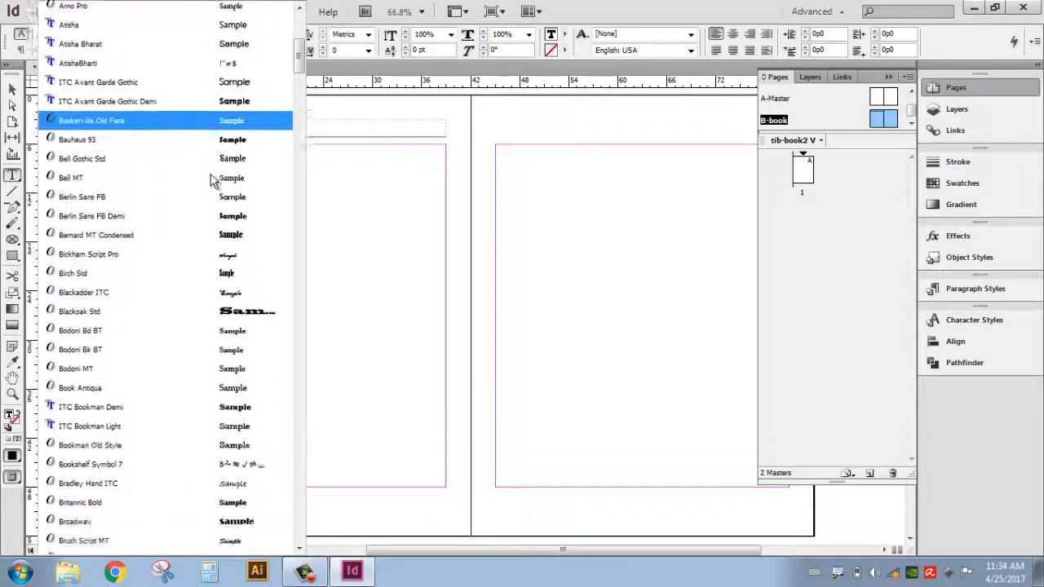
{"action": "scroll", "coordinate": [209, 192], "scroll_direction": "up", "scroll_amount": 5}
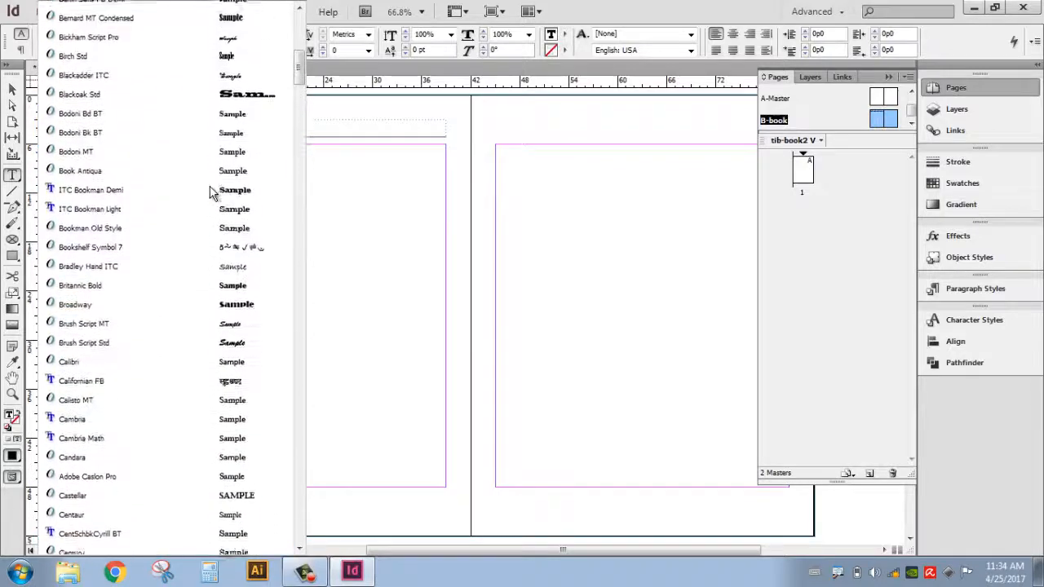
{"action": "scroll", "coordinate": [209, 194], "scroll_direction": "down", "scroll_amount": 10}
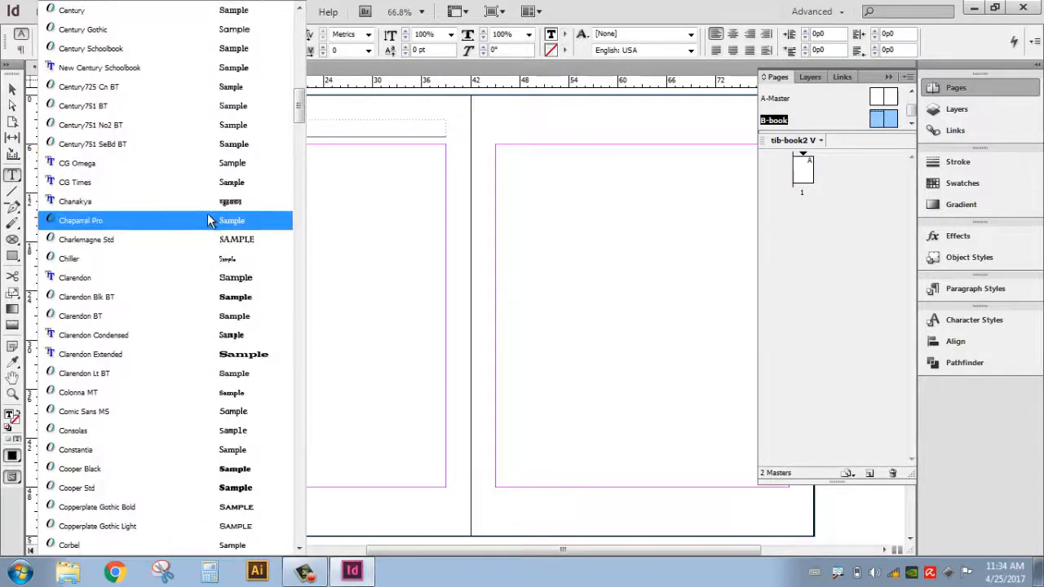
{"action": "scroll", "coordinate": [209, 217], "scroll_direction": "down", "scroll_amount": 8}
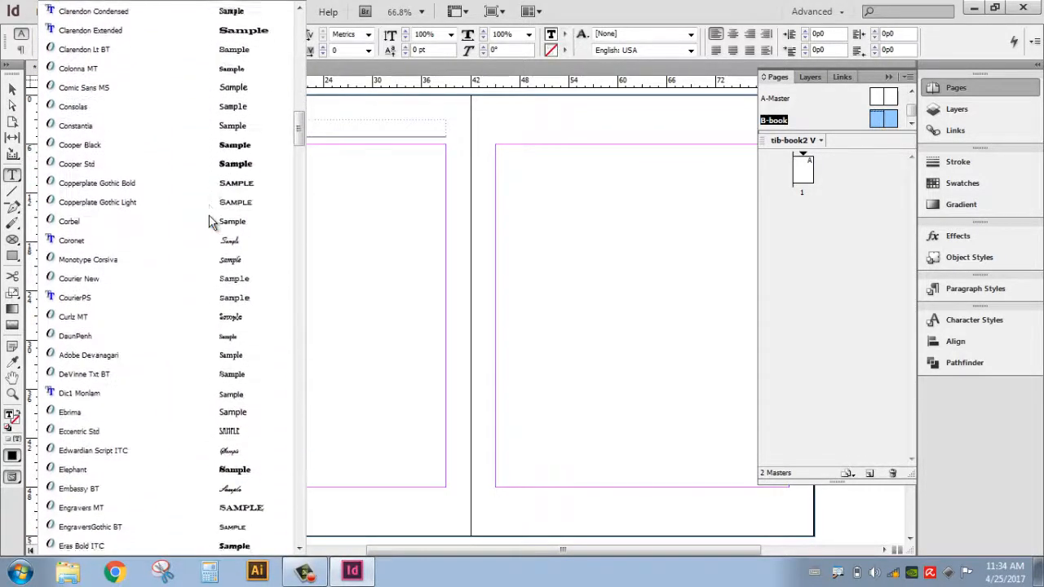
{"action": "scroll", "coordinate": [210, 222], "scroll_direction": "down", "scroll_amount": 9}
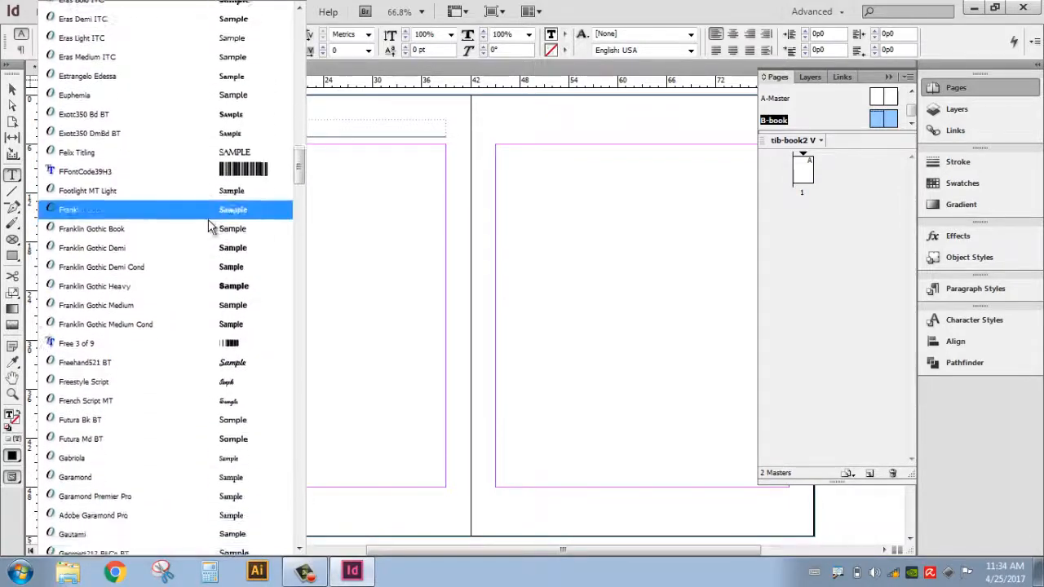
{"action": "scroll", "coordinate": [208, 224], "scroll_direction": "down", "scroll_amount": 15}
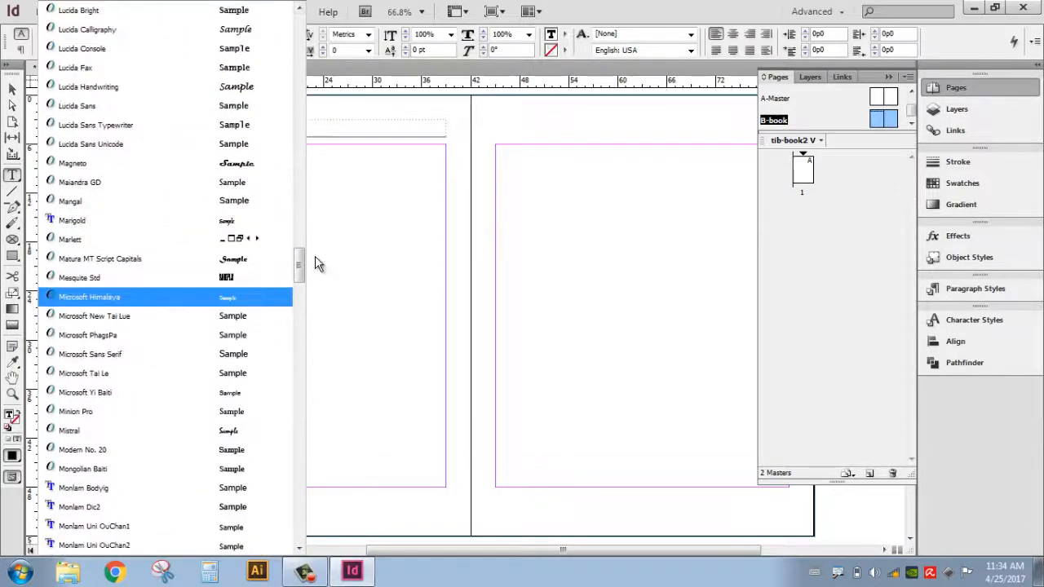
{"action": "left_click_drag", "start_coordinate": [299, 274], "coordinate": [291, 564]}
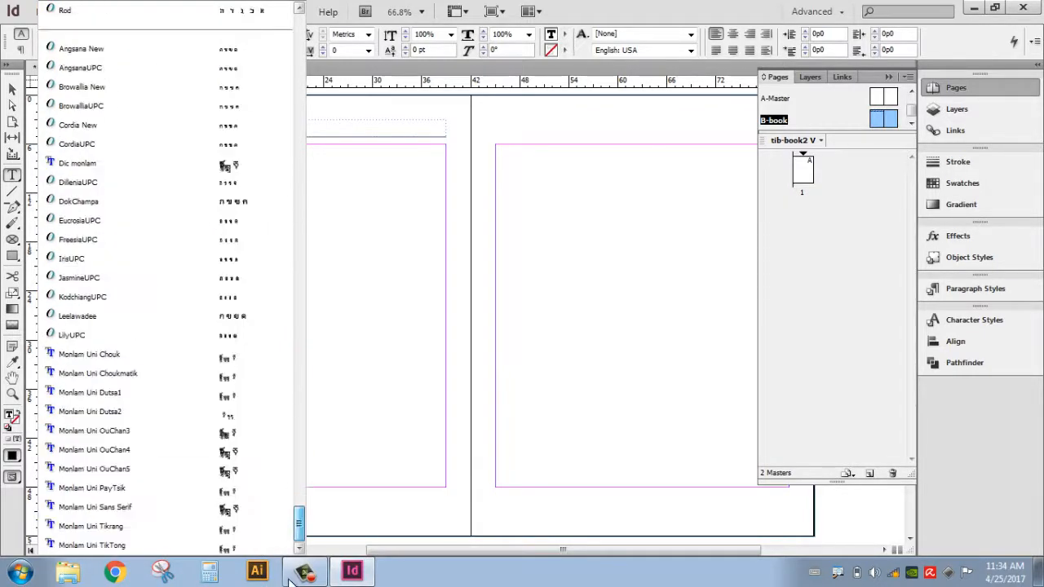
{"action": "left_click", "coordinate": [129, 469]}
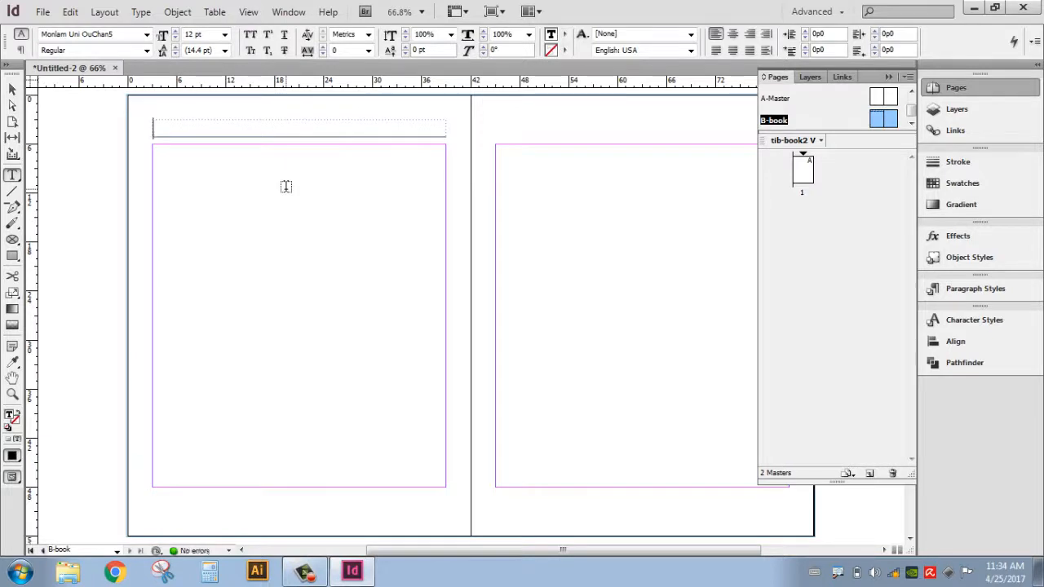
Step: Enter the Tibetan page label ཤོག་ངོས། in the header frame, followed by a current page number marker
{"action": "type", "text": "ས"}
{"action": "key", "text": "BackSpace"}
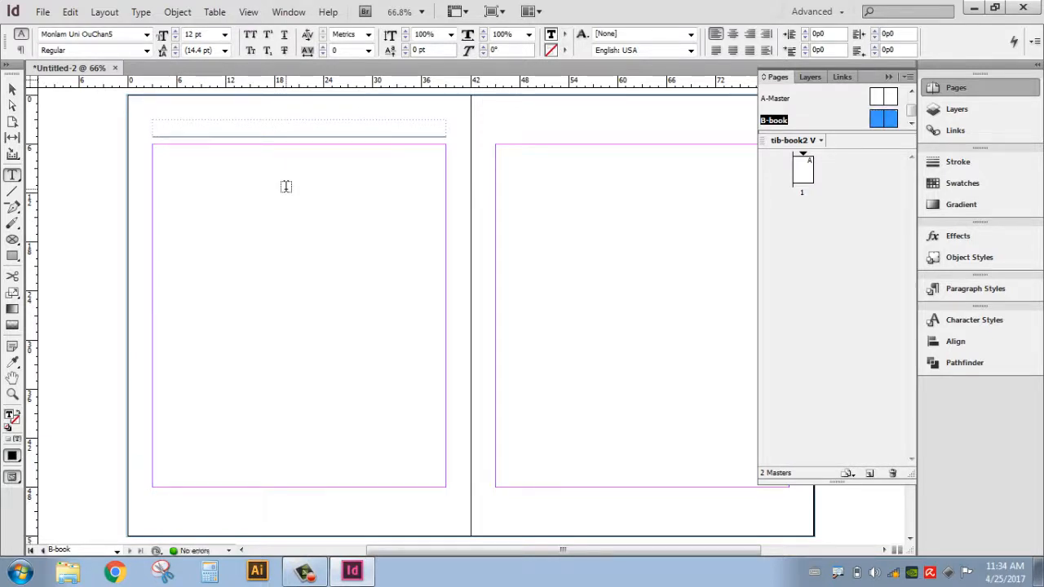
{"action": "type", "text": "སོག"}
{"action": "key", "text": "BackSpace"}
{"action": "key", "text": "BackSpace"}
{"action": "type", "text": "ོག་ངོས།"}
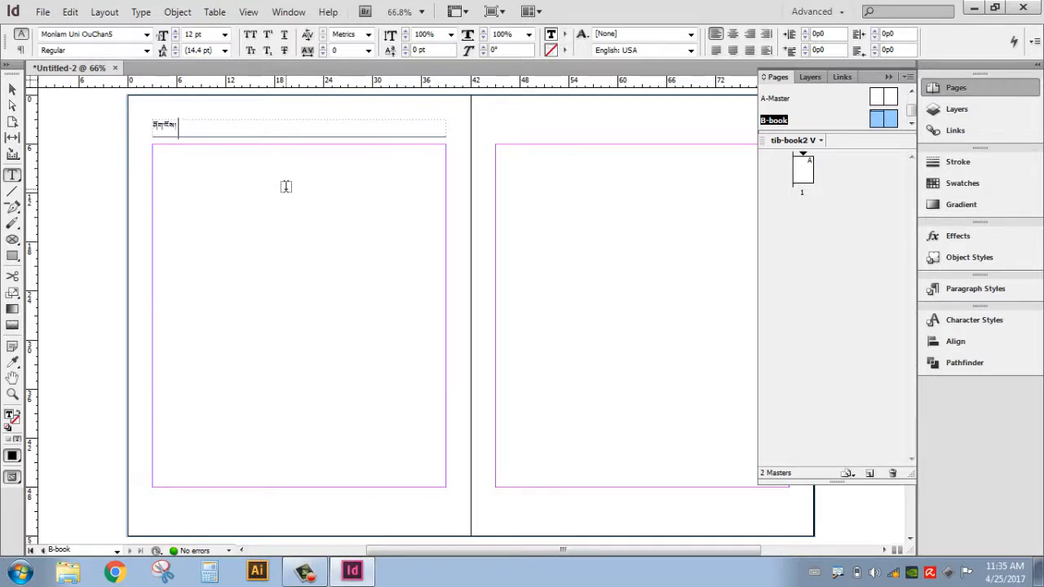
{"action": "key", "text": "ctrl+alt+shift+n"}
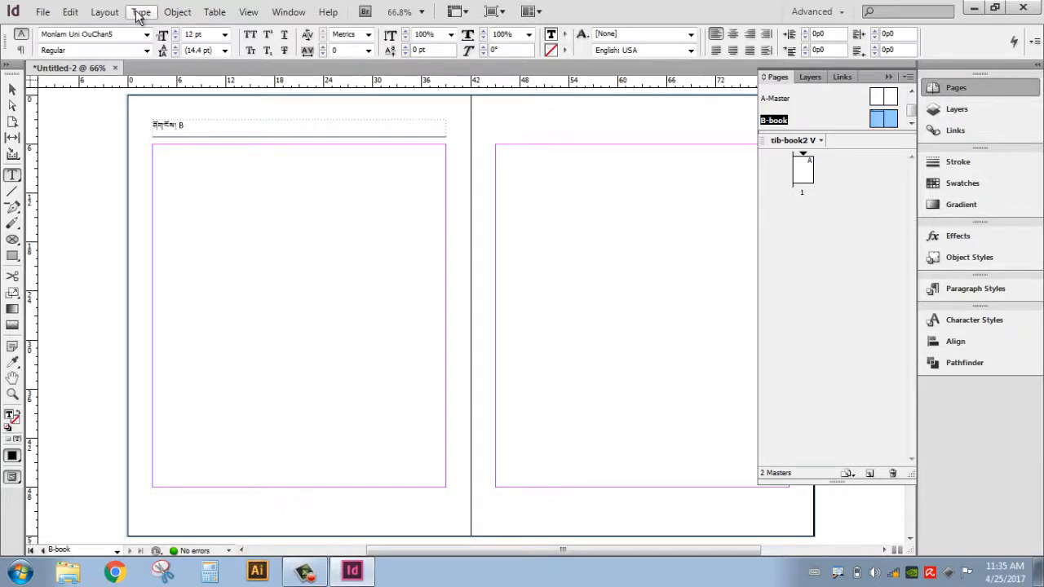
Step: Insert a second current page number marker from the special characters and delete it again
{"action": "left_click", "coordinate": [140, 12]}
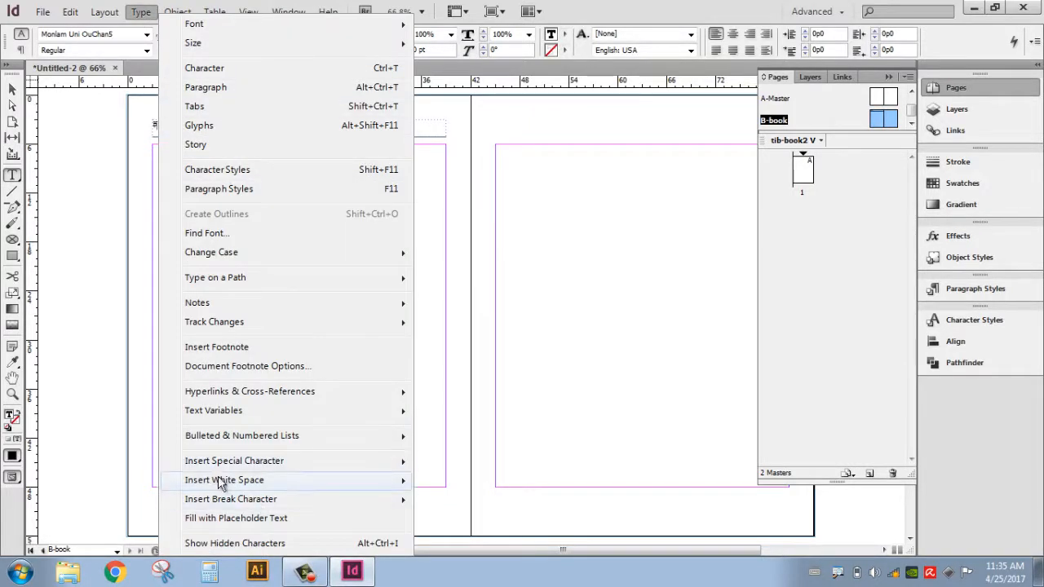
{"action": "mouse_move", "coordinate": [227, 464]}
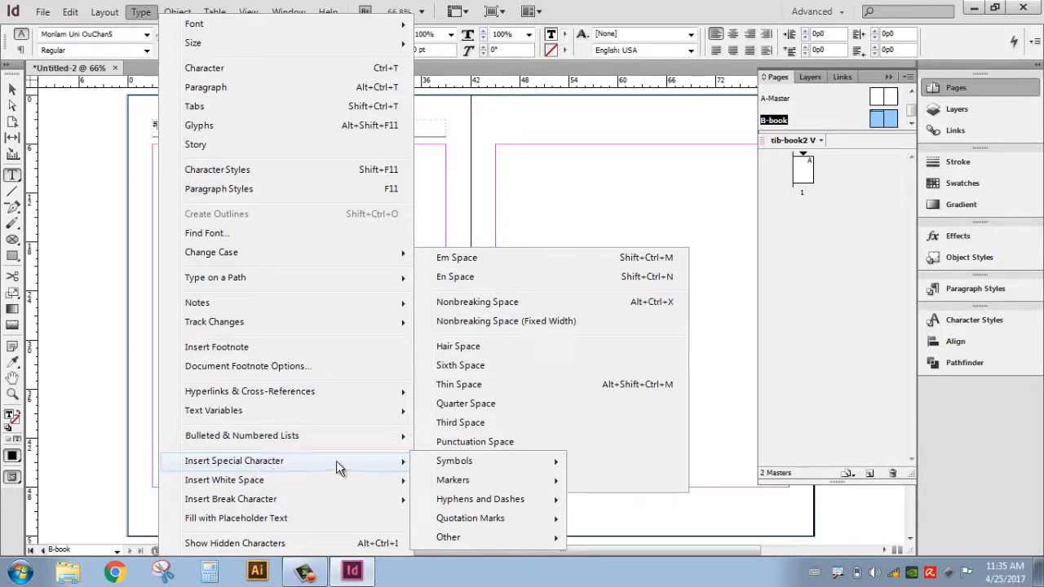
{"action": "mouse_move", "coordinate": [473, 482]}
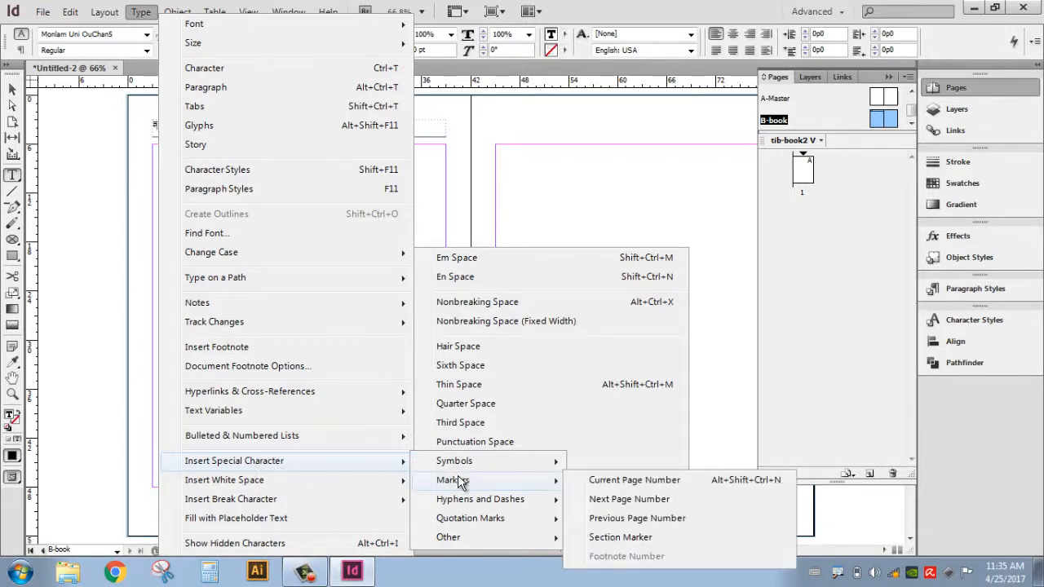
{"action": "left_click", "coordinate": [628, 481]}
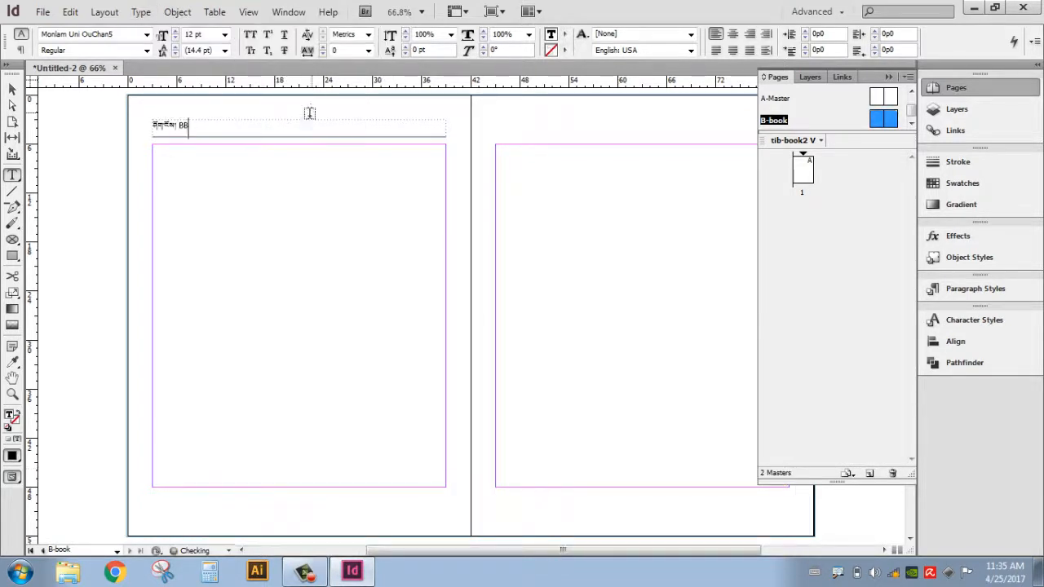
{"action": "key", "text": "BackSpace"}
Step: Duplicate the header text frame and its line onto the right master page at X 45p0, Y 3p0
{"action": "key", "text": "Escape"}
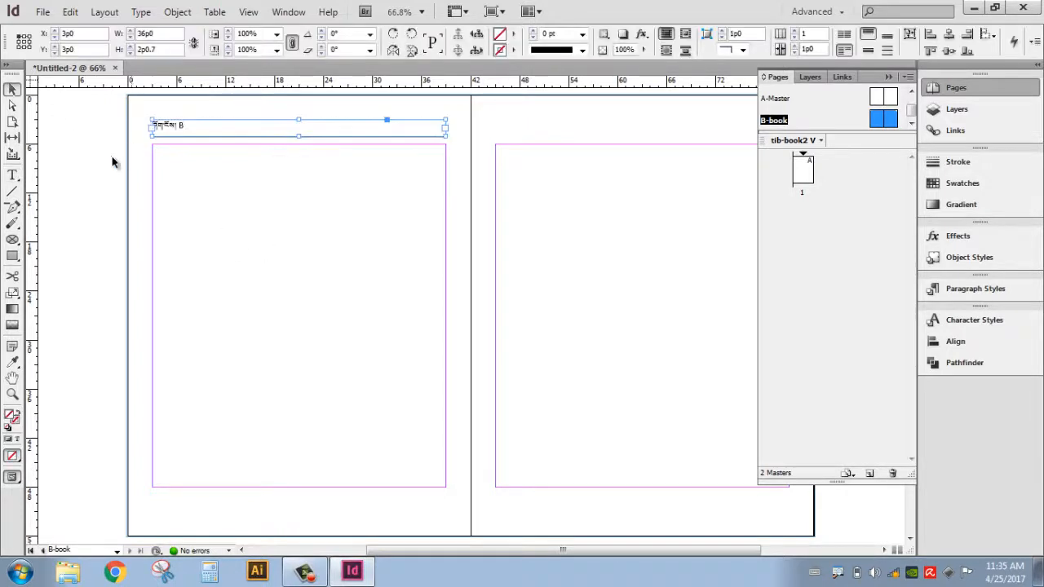
{"action": "left_click", "coordinate": [140, 121]}
{"action": "left_click_drag", "start_coordinate": [140, 120], "coordinate": [450, 145]}
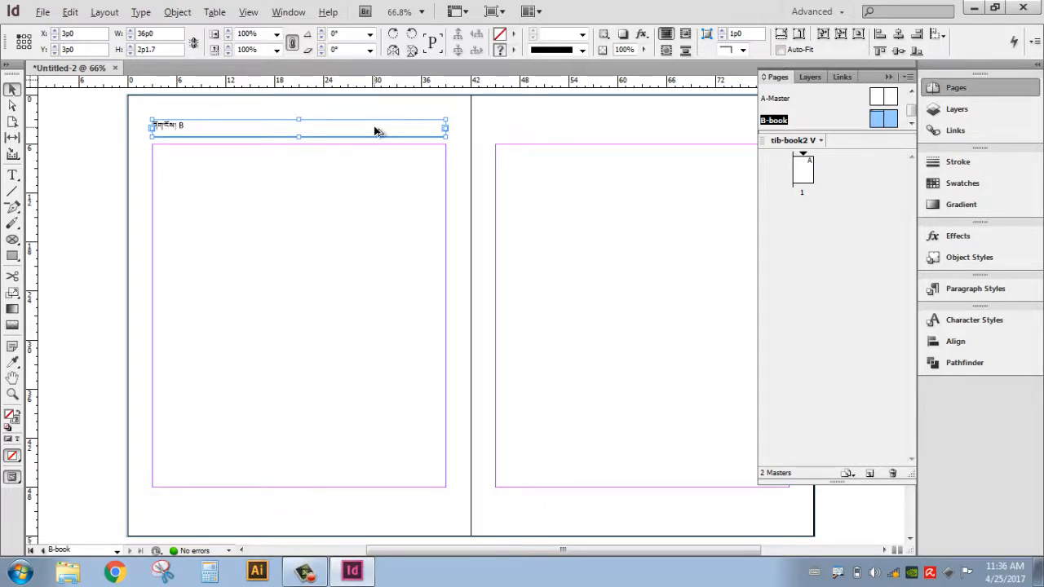
{"action": "left_click_drag", "start_coordinate": [375, 130], "coordinate": [721, 133]}
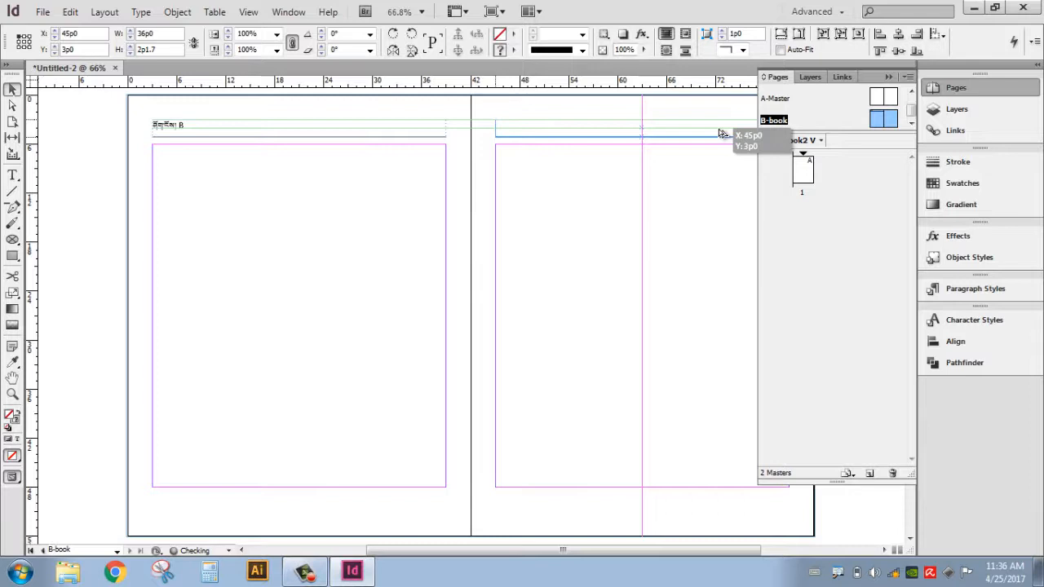
{"action": "left_click_drag", "start_coordinate": [721, 133], "coordinate": [720, 133]}
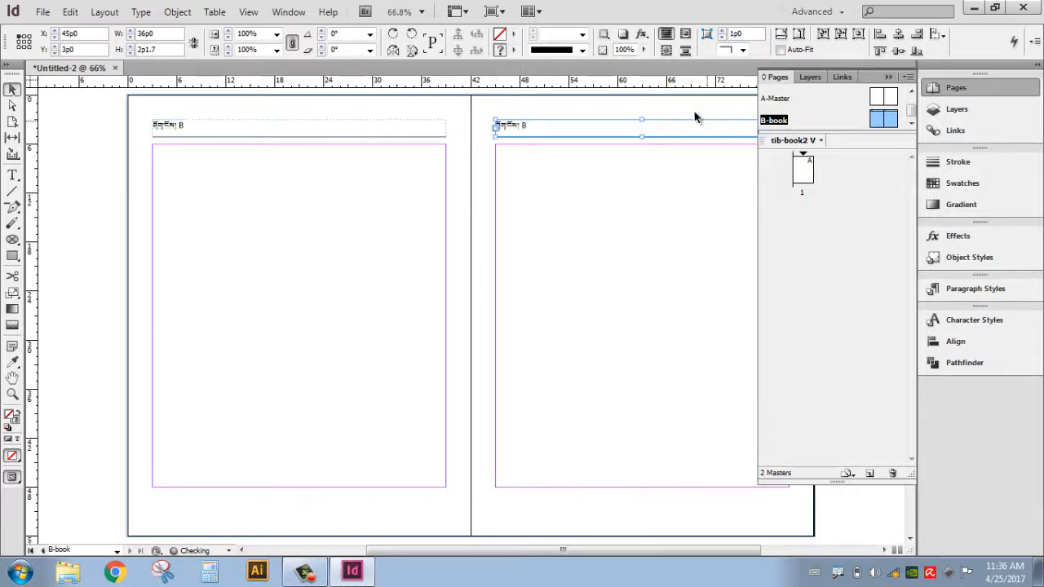
Step: Shift the label and page number in the right page's header to the outer end of their frame
{"action": "double_click", "coordinate": [539, 128]}
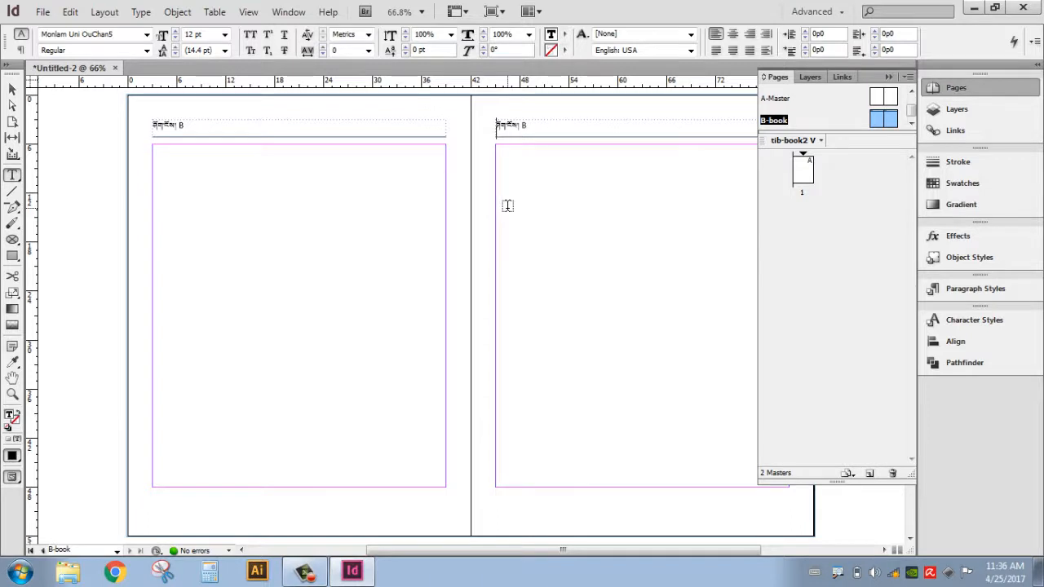
{"action": "key", "text": "Delete"}
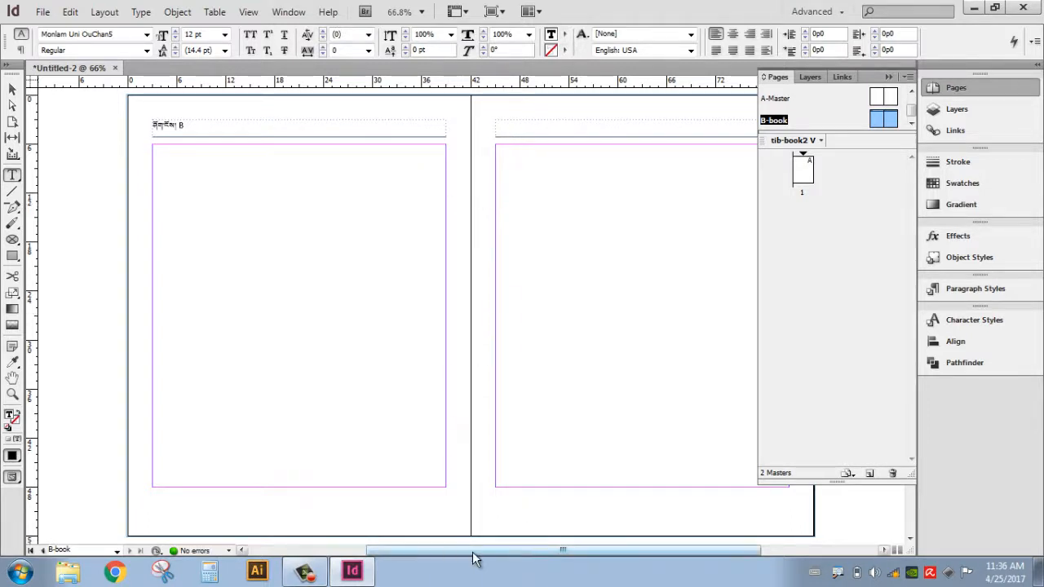
{"action": "left_click_drag", "start_coordinate": [476, 554], "coordinate": [592, 554]}
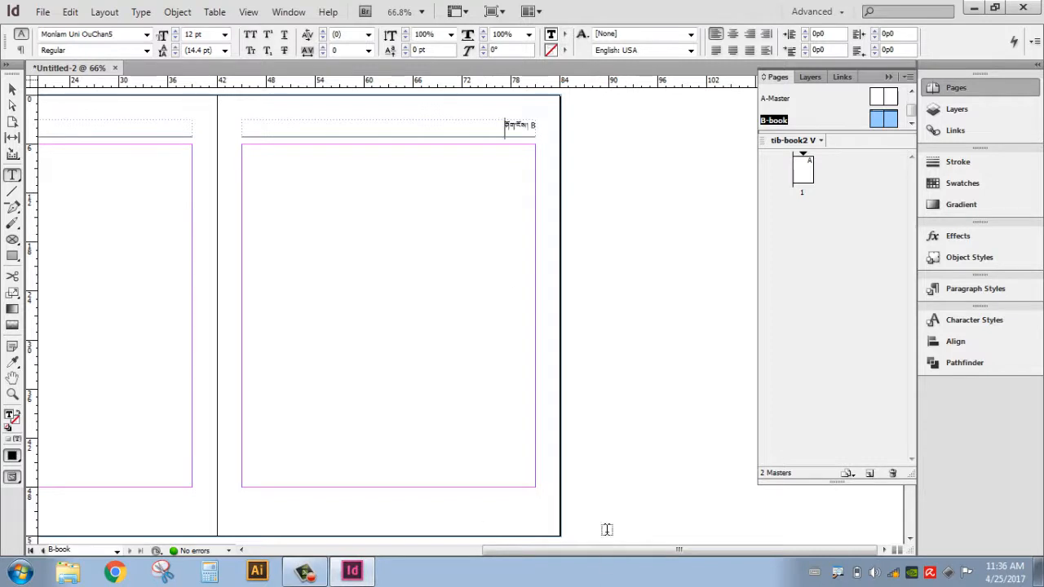
Step: Add the Tibetan title སྒྲུང་གཏམ་ཀུན་བཏུས། to the left master page's header, spaced apart from the page number
{"action": "left_click_drag", "start_coordinate": [624, 558], "coordinate": [485, 562]}
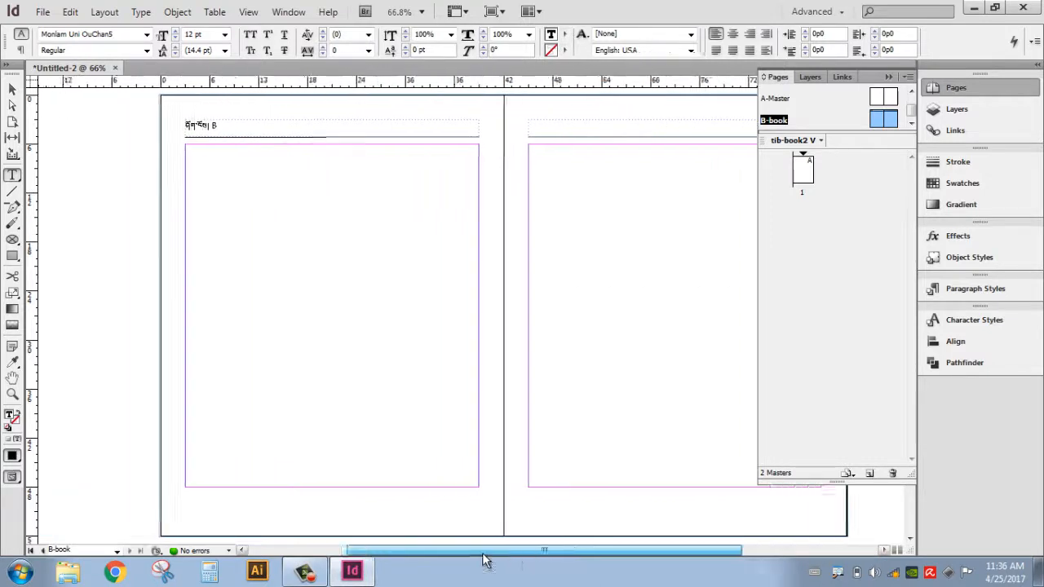
{"action": "left_click", "coordinate": [300, 128]}
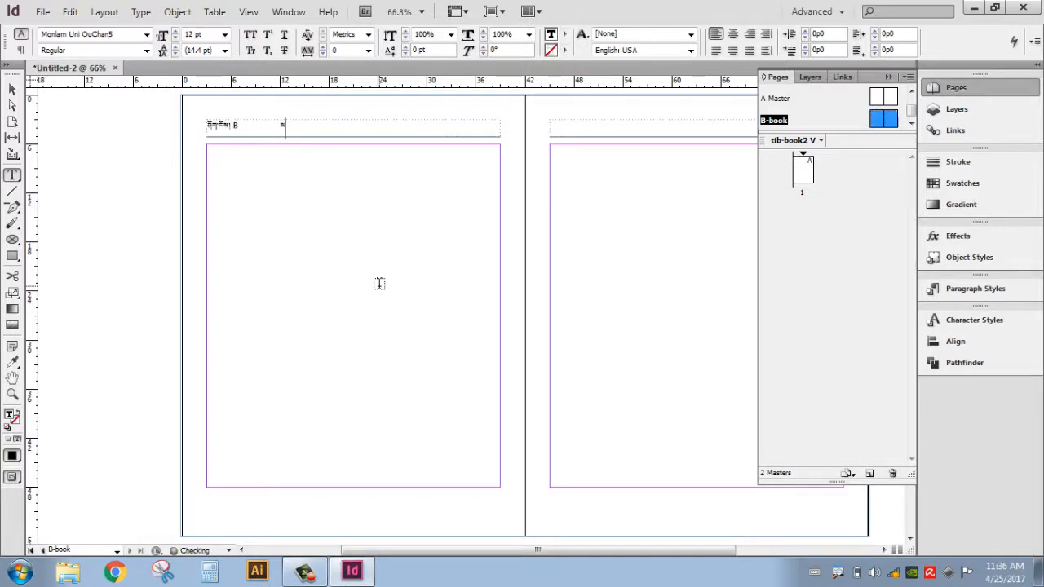
{"action": "type", "text": "ཀ"}
{"action": "type", "text": "ང་གཏ"}
{"action": "key", "text": "BackSpace"}
{"action": "key", "text": "BackSpace"}
{"action": "type", "text": "གསུམ་ག་བཏུས།"}
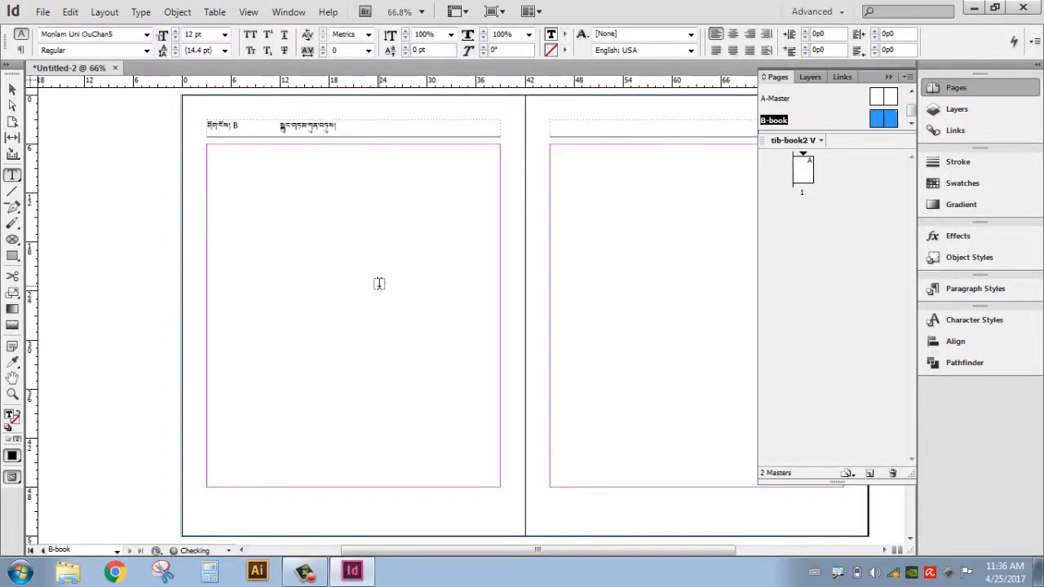
Step: Adjust the text composition of the whole left header so its Tibetan letters stack correctly, and finish editing the text
{"action": "key", "text": "ctrl+a"}
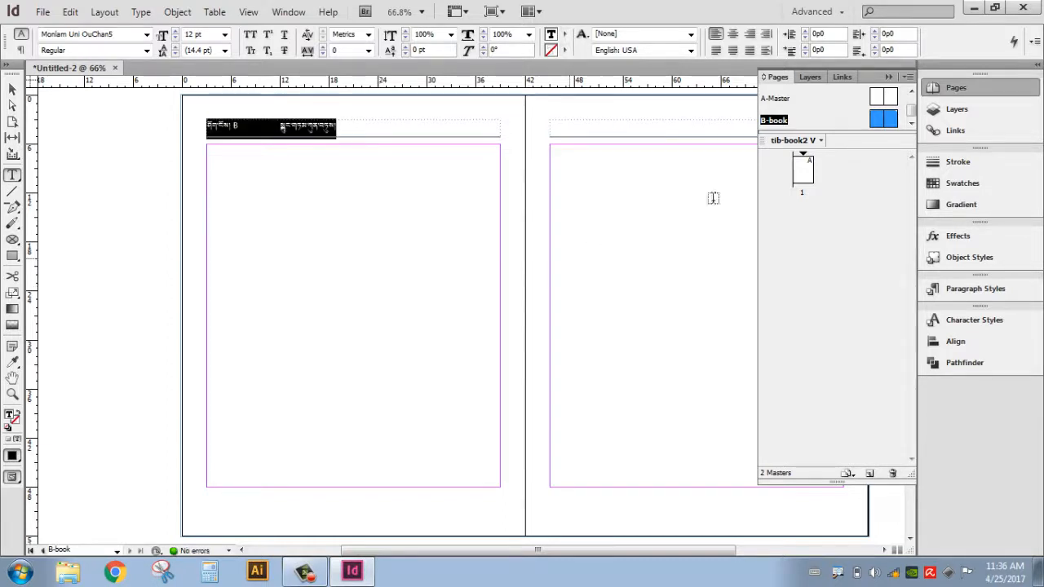
{"action": "left_click", "coordinate": [1033, 43]}
{"action": "left_click", "coordinate": [878, 176]}
{"action": "left_click", "coordinate": [424, 127]}
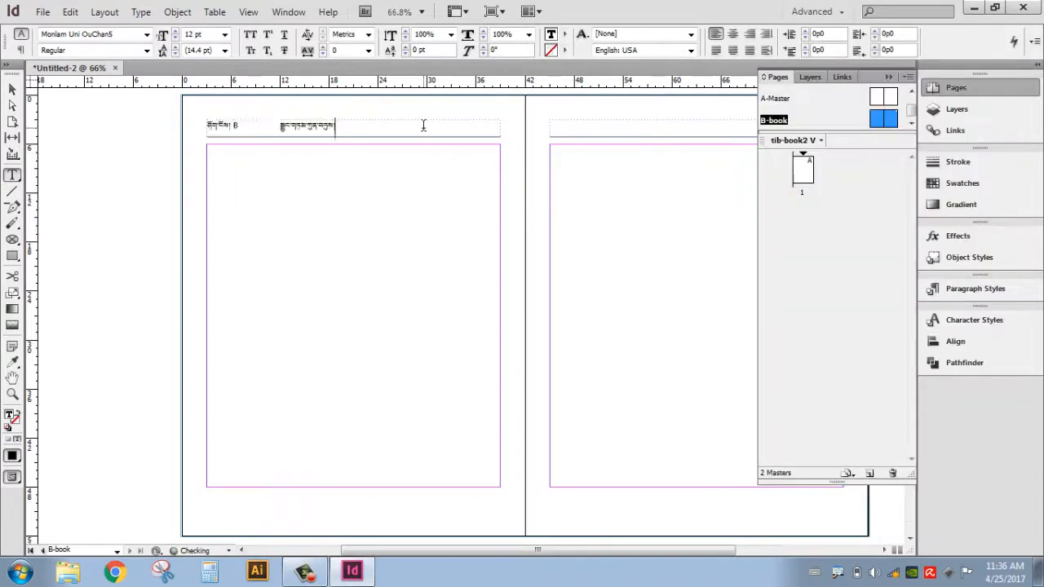
{"action": "left_click", "coordinate": [418, 226]}
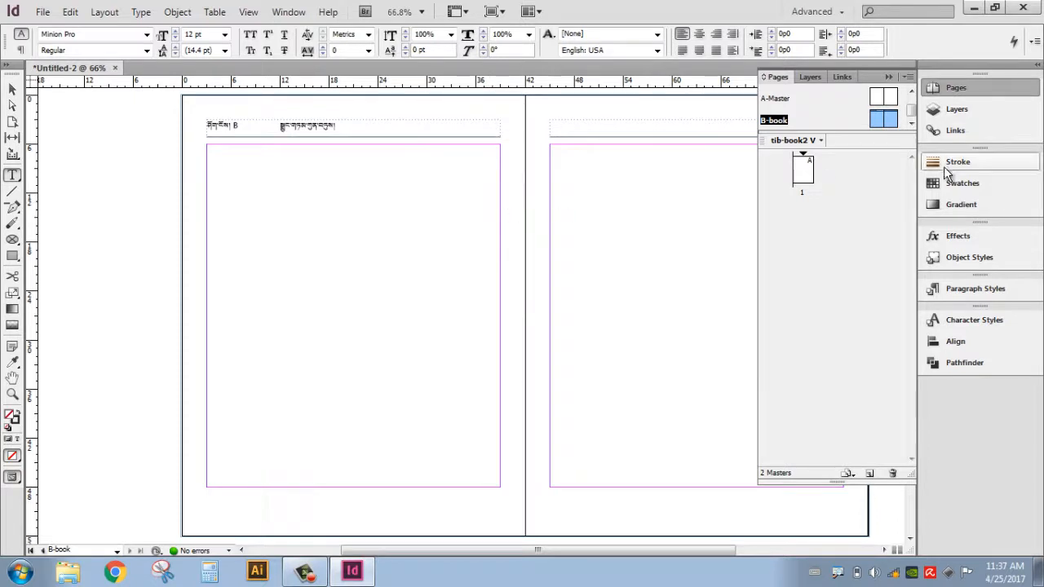
Step: Open the Insert Pages settings to add pages after page 1 of the document
{"action": "left_click", "coordinate": [867, 217]}
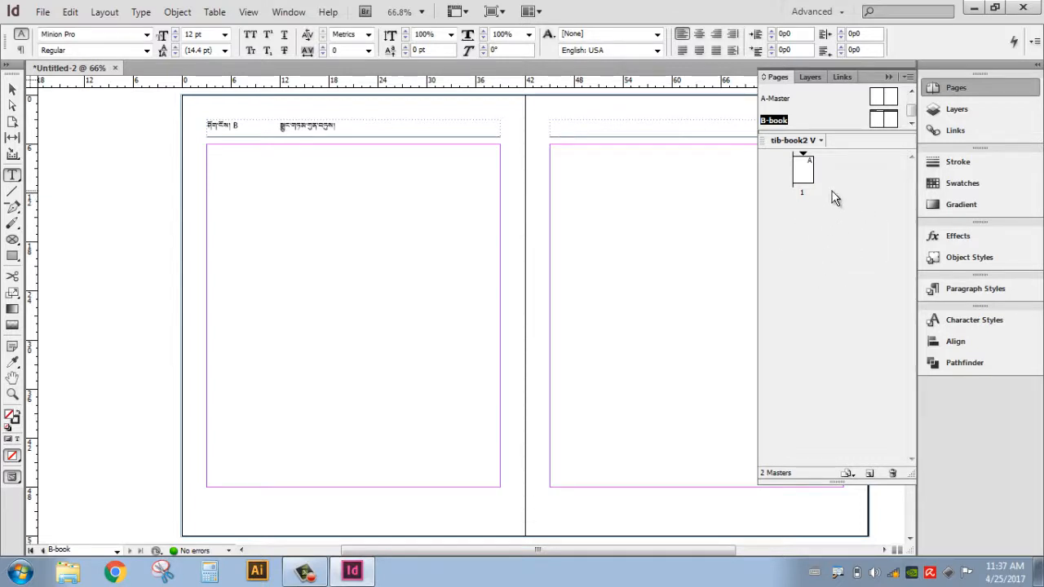
{"action": "right_click", "coordinate": [834, 195]}
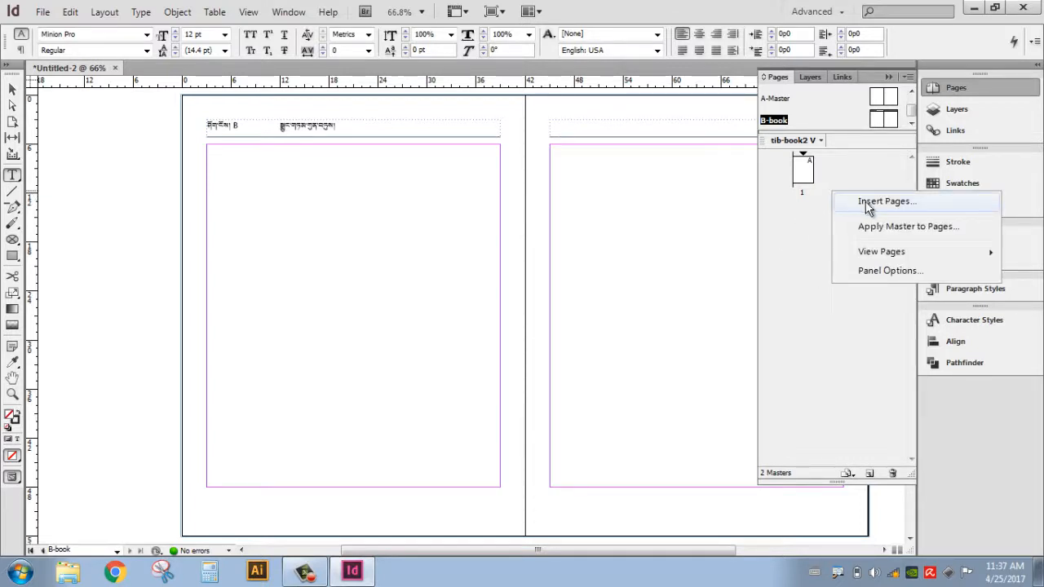
{"action": "left_click", "coordinate": [866, 204]}
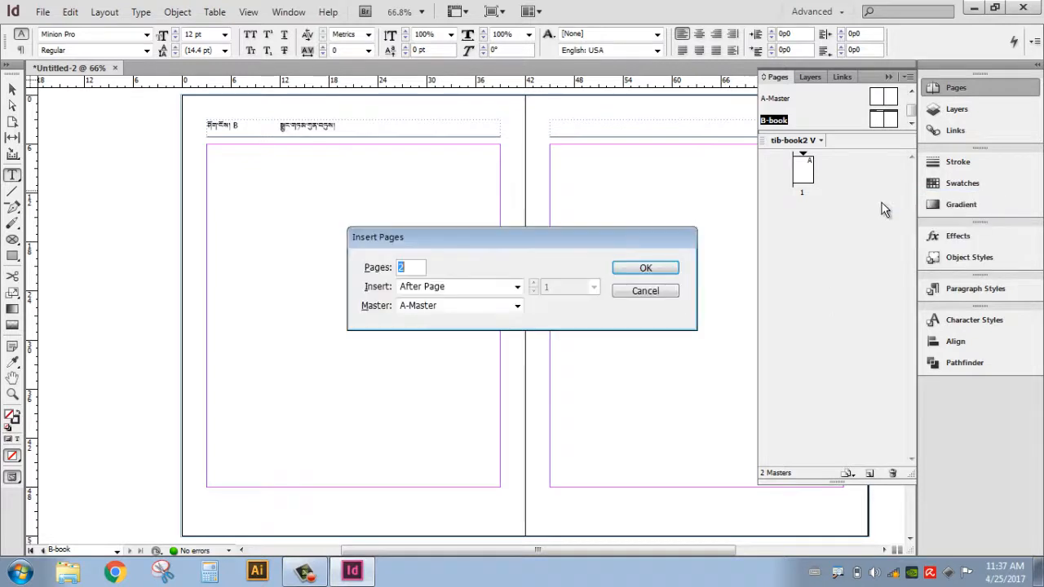
Step: Insert two pages after page 1 based on the B-book master, and go to page 3
{"action": "left_click", "coordinate": [518, 307]}
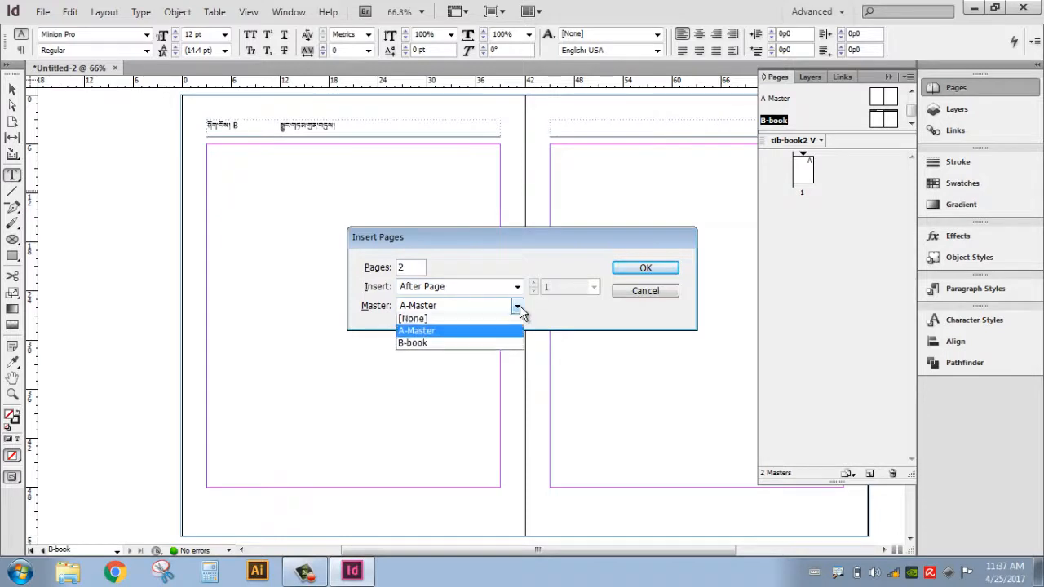
{"action": "left_click", "coordinate": [426, 344]}
{"action": "left_click", "coordinate": [645, 268]}
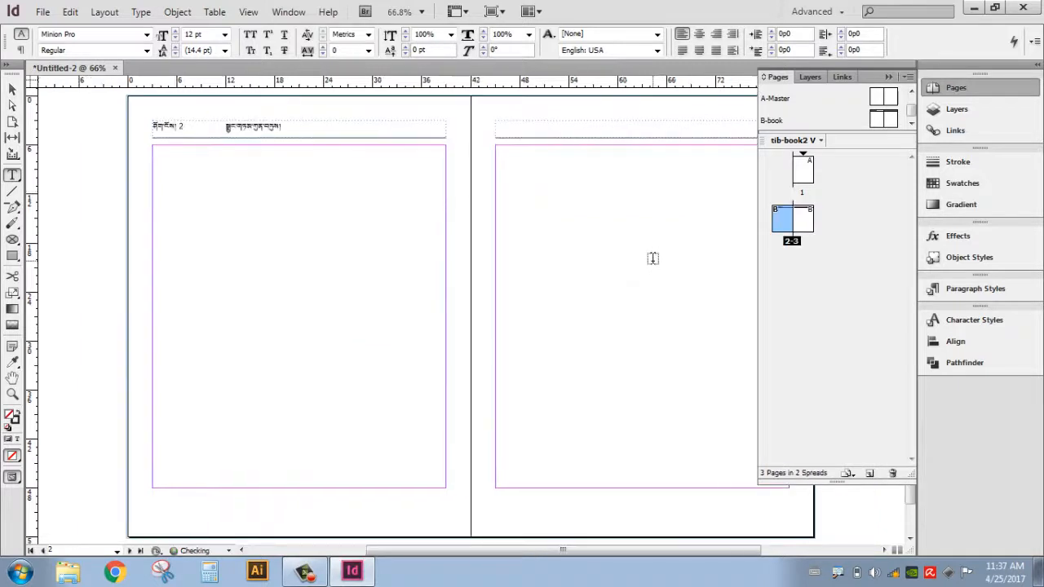
{"action": "double_click", "coordinate": [784, 222]}
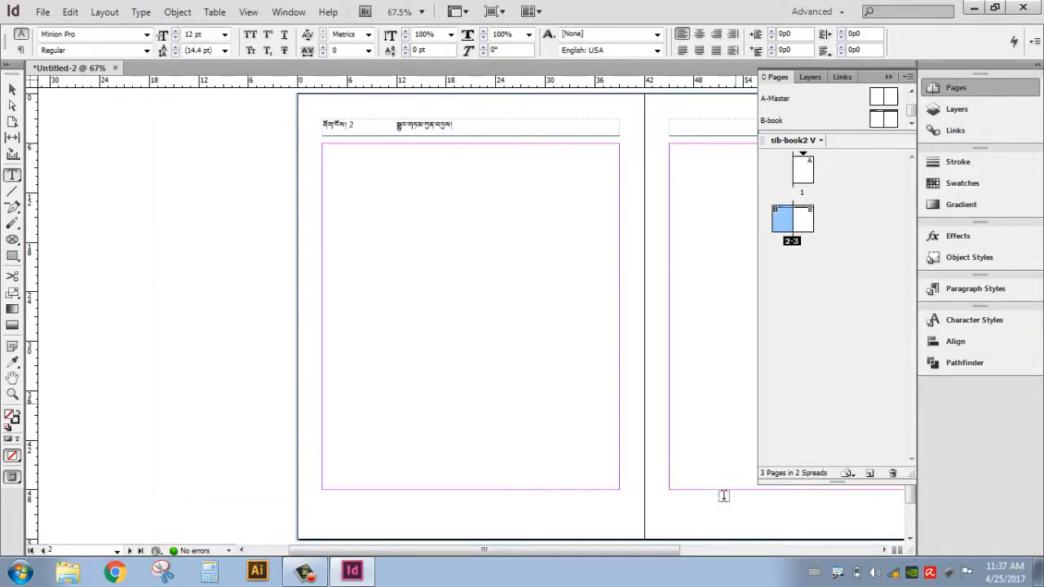
{"action": "left_click", "coordinate": [801, 219]}
{"action": "double_click", "coordinate": [801, 219]}
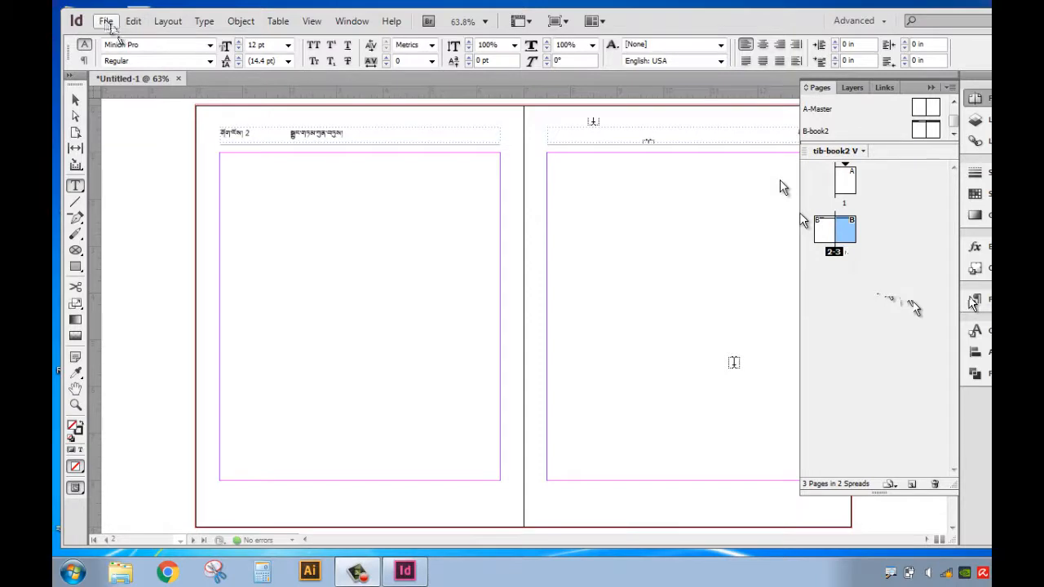
{"action": "left_click", "coordinate": [107, 22]}
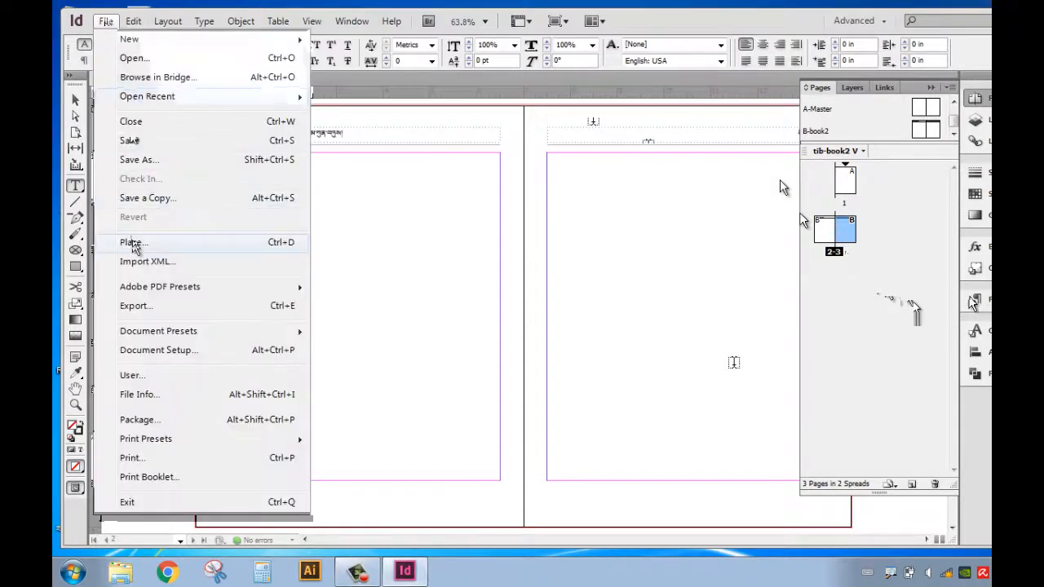
{"action": "key", "text": "ctrl+1"}
{"action": "left_click", "coordinate": [181, 242]}
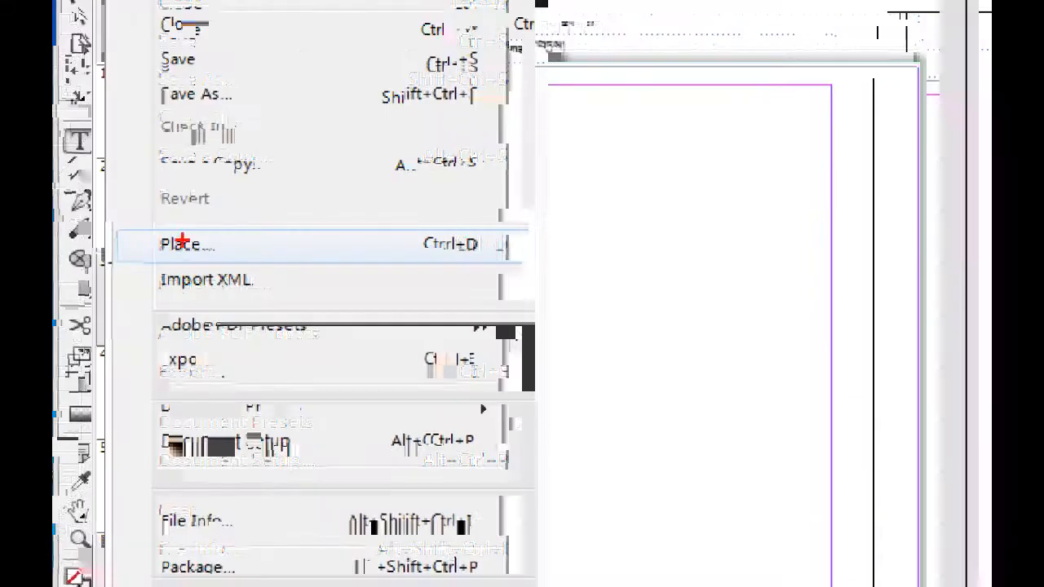
{"action": "mouse_move", "coordinate": [151, 228]}
{"action": "left_mouse_down"}
{"action": "mouse_move", "coordinate": [188, 255]}
{"action": "mouse_move", "coordinate": [273, 238]}
{"action": "mouse_move", "coordinate": [124, 223]}
{"action": "left_mouse_up"}
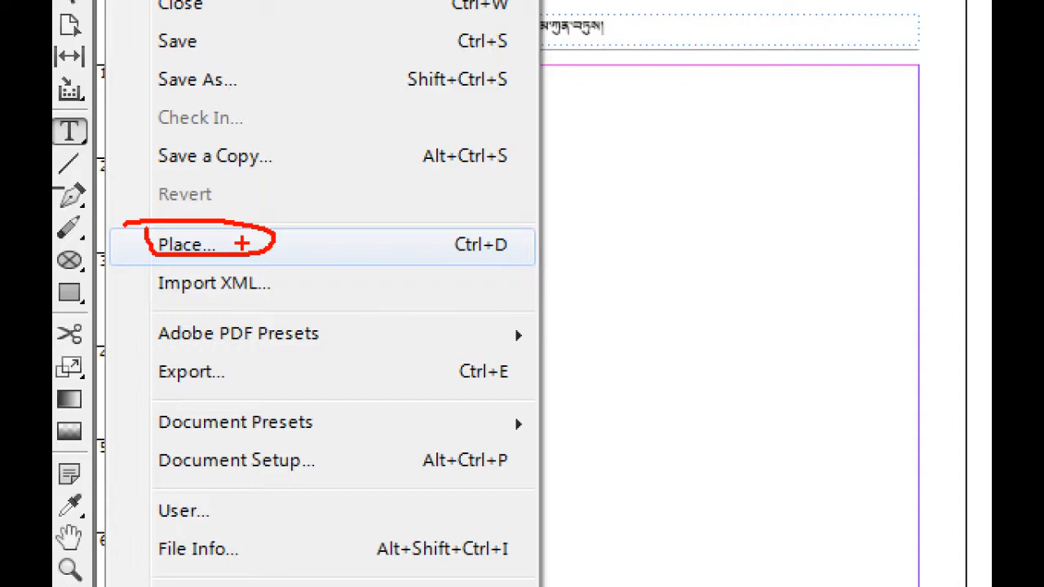
{"action": "left_click", "coordinate": [186, 245]}
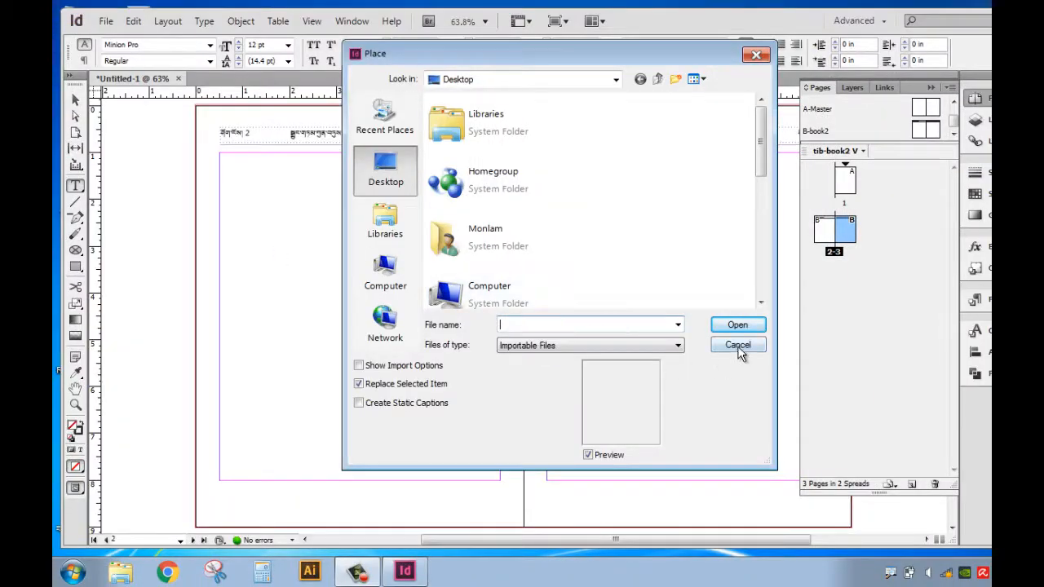
{"action": "left_click", "coordinate": [738, 345]}
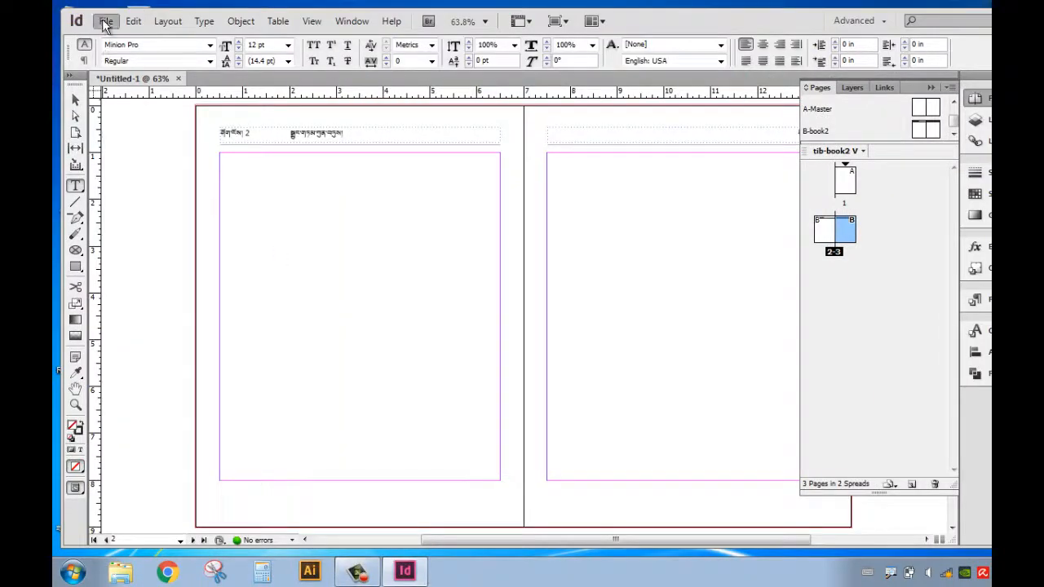
Step: Load the 65.7 KB Tibetan-titled Word document from the Desktop for placing, with Show Import Options enabled and its styles and formatting preserved
{"action": "left_click", "coordinate": [105, 21]}
{"action": "left_click", "coordinate": [149, 244]}
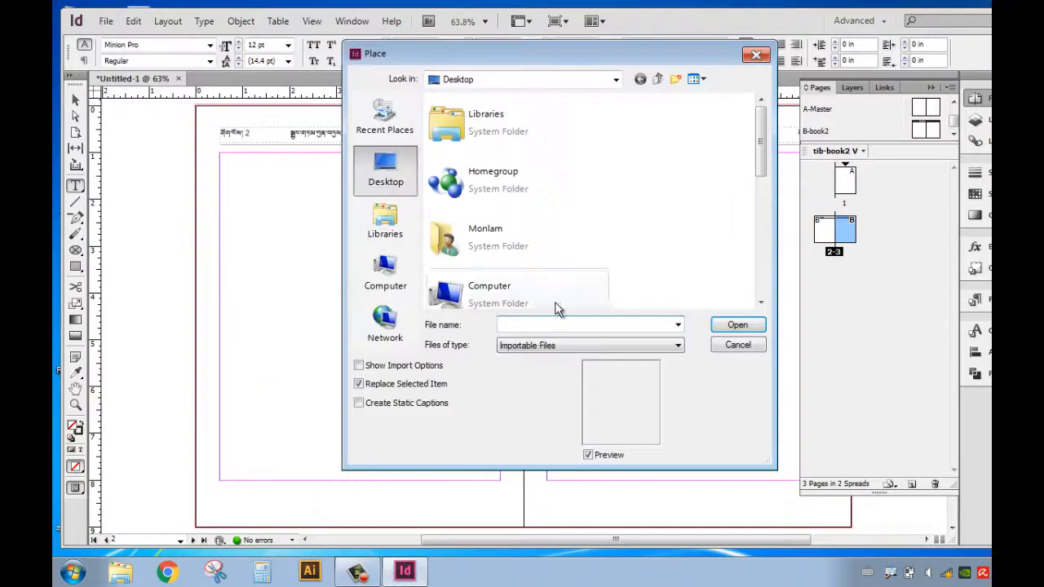
{"action": "left_click_drag", "start_coordinate": [761, 143], "coordinate": [762, 281]}
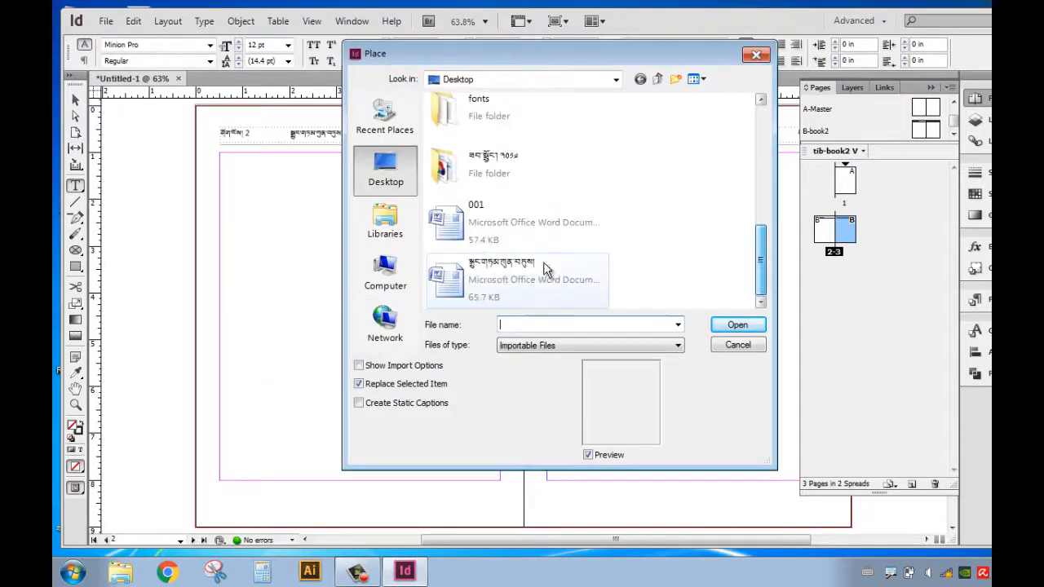
{"action": "left_click", "coordinate": [495, 266]}
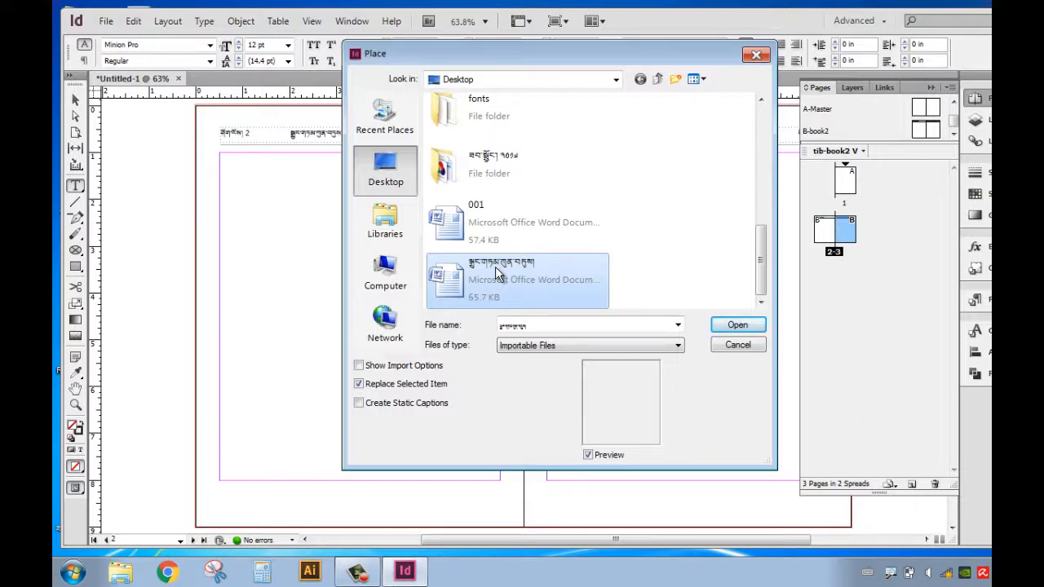
{"action": "left_click", "coordinate": [382, 370]}
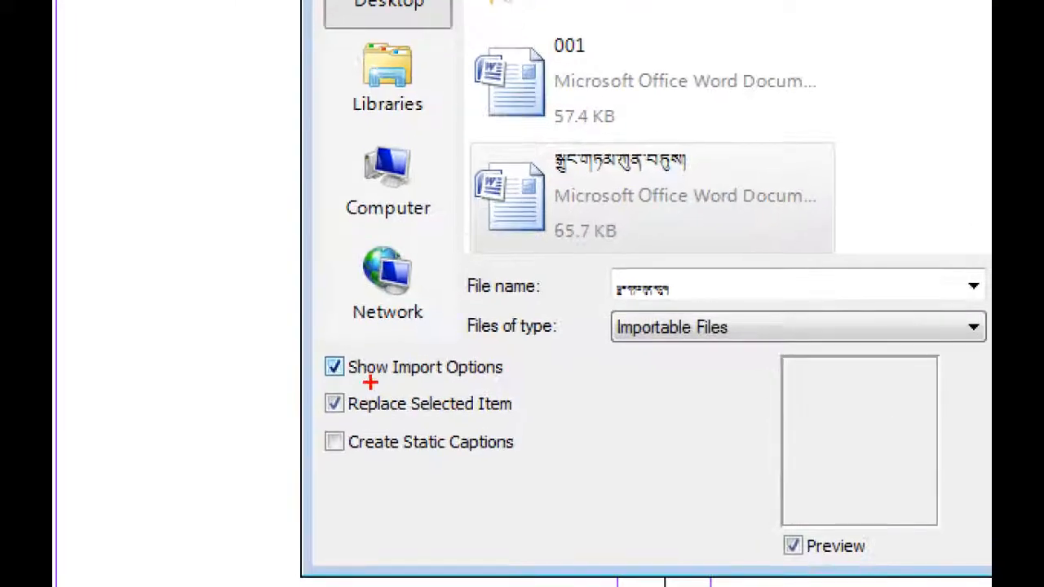
{"action": "left_click_drag", "start_coordinate": [311, 339], "coordinate": [523, 394]}
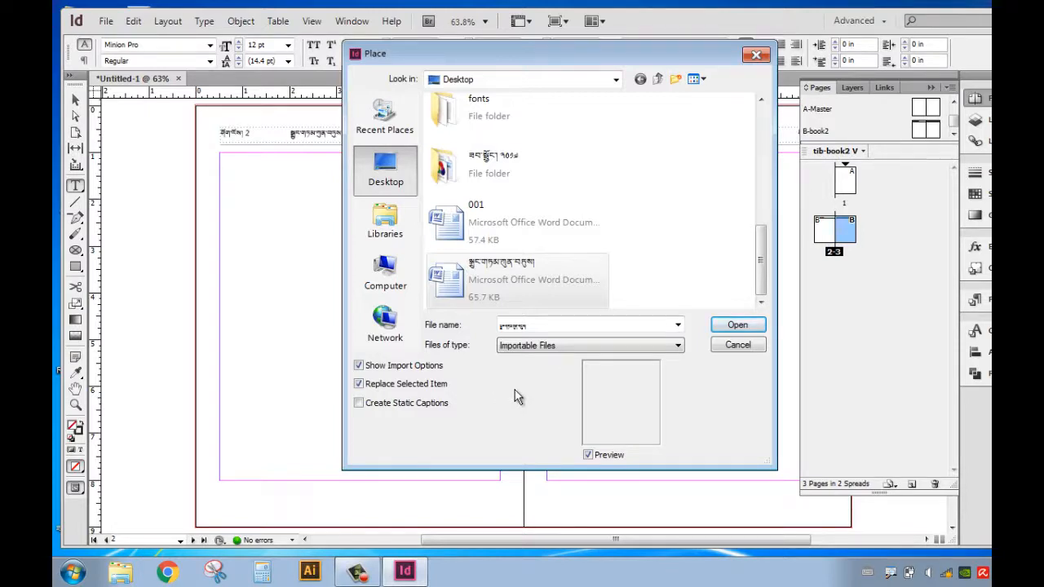
{"action": "left_click", "coordinate": [742, 326]}
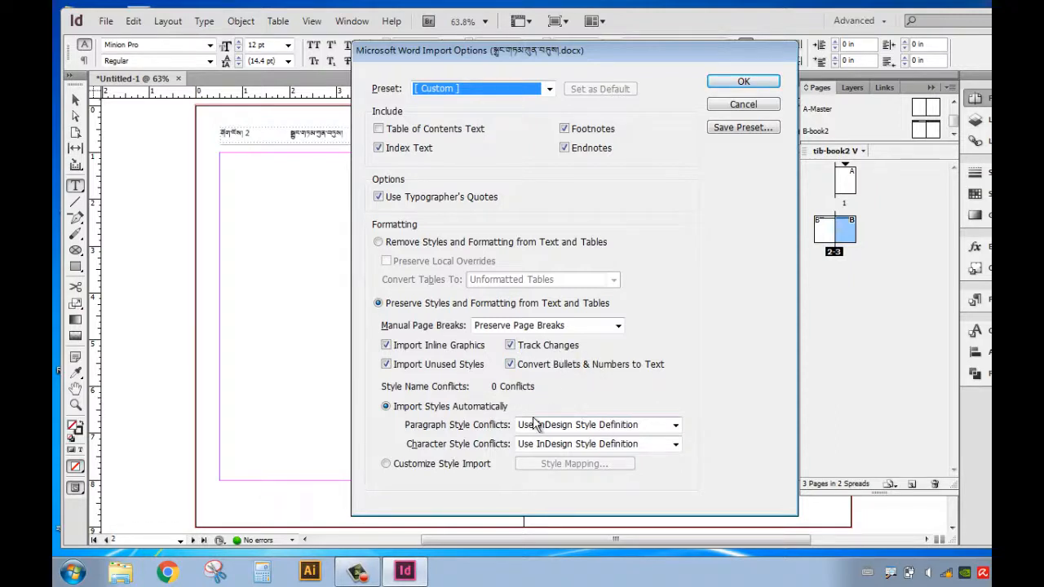
{"action": "left_click", "coordinate": [743, 84]}
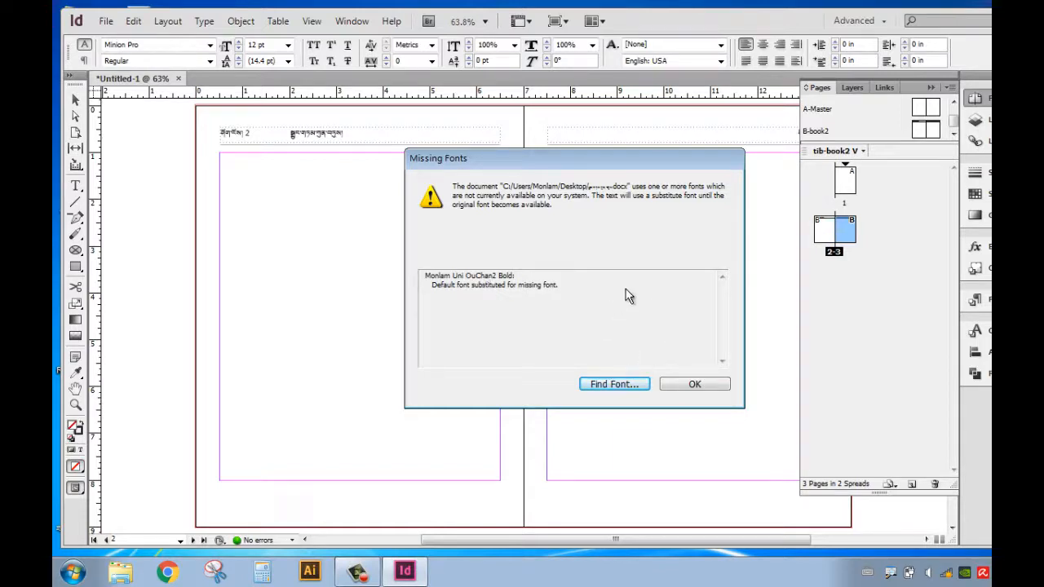
Step: Replace all uses of the missing font Monlam Uni OuChan2 Bold with Monlam Uni OuChan2 Regular
{"action": "left_click", "coordinate": [615, 386]}
{"action": "left_click", "coordinate": [531, 199]}
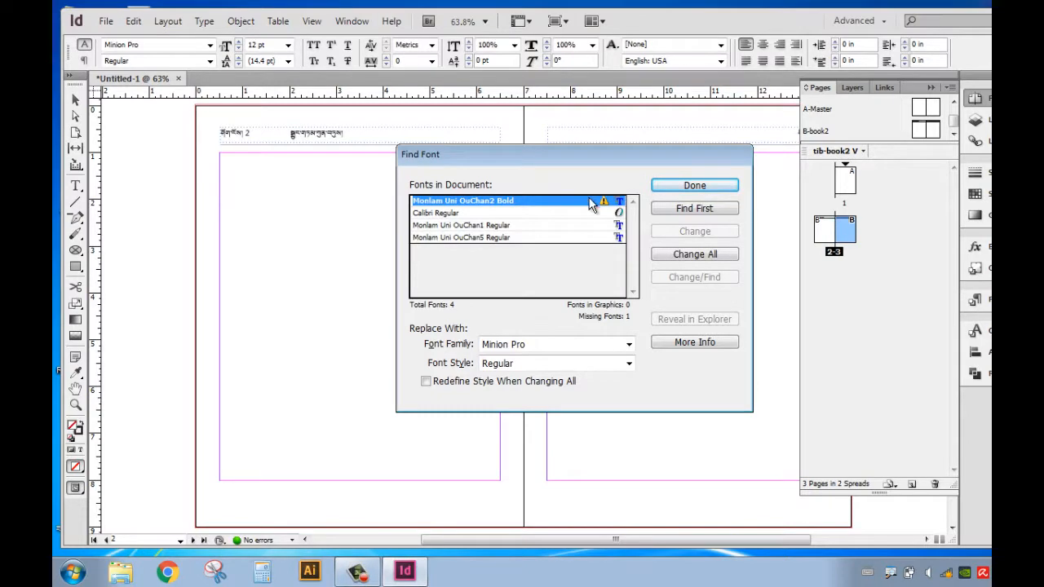
{"action": "left_click", "coordinate": [630, 348]}
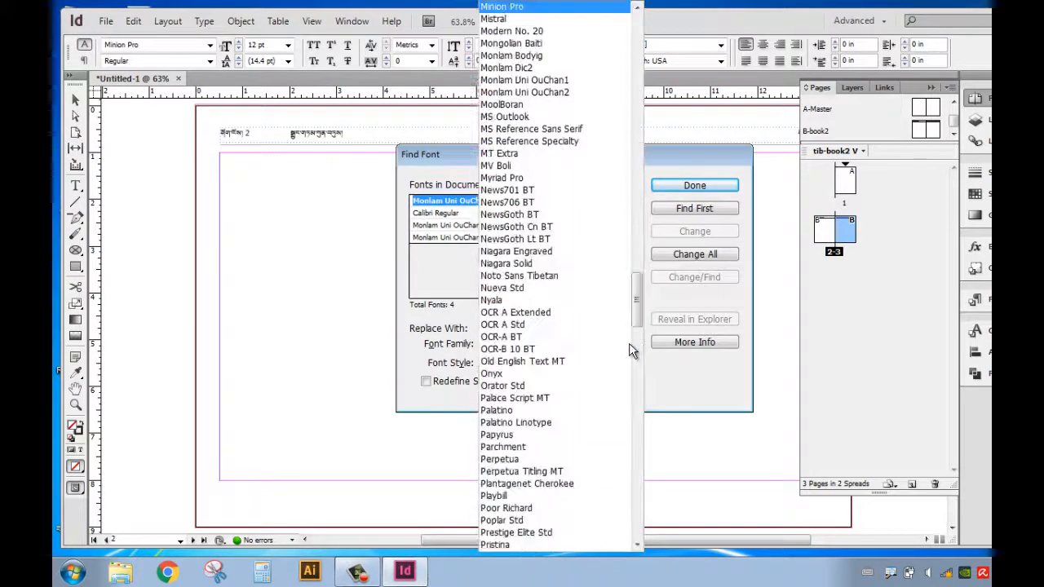
{"action": "left_click", "coordinate": [569, 93]}
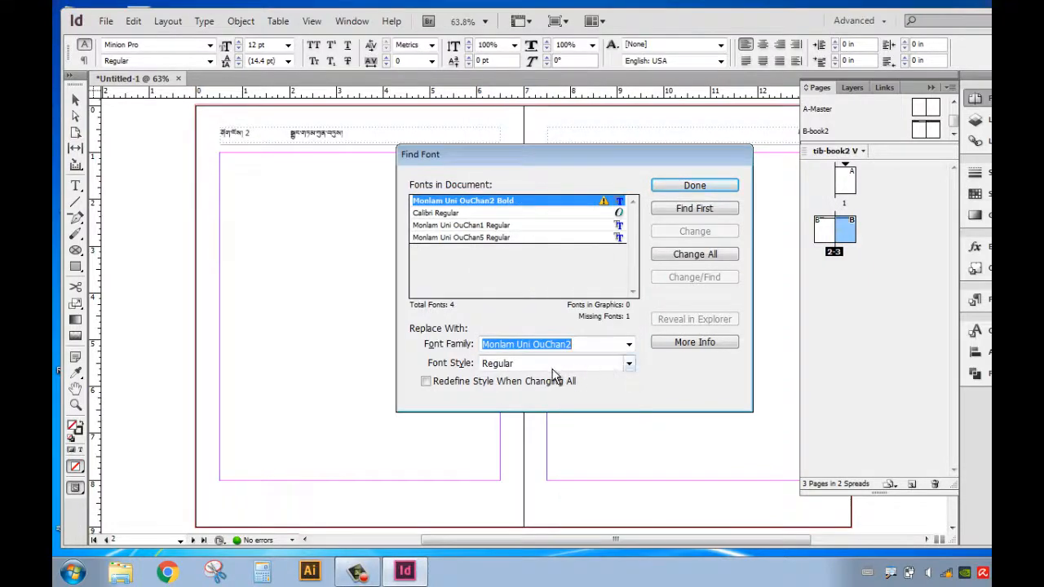
{"action": "left_click", "coordinate": [711, 255]}
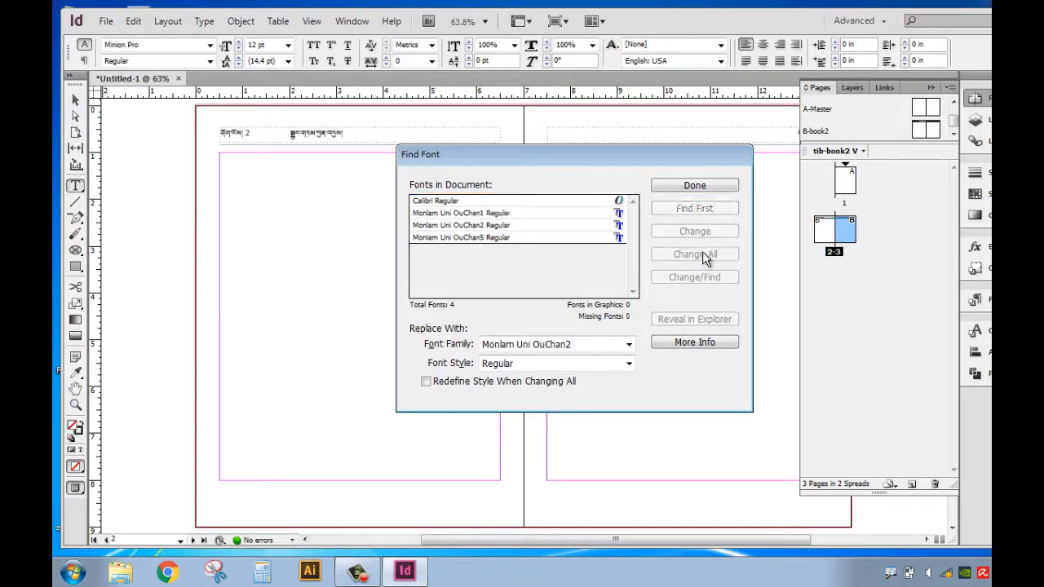
{"action": "left_click", "coordinate": [695, 187]}
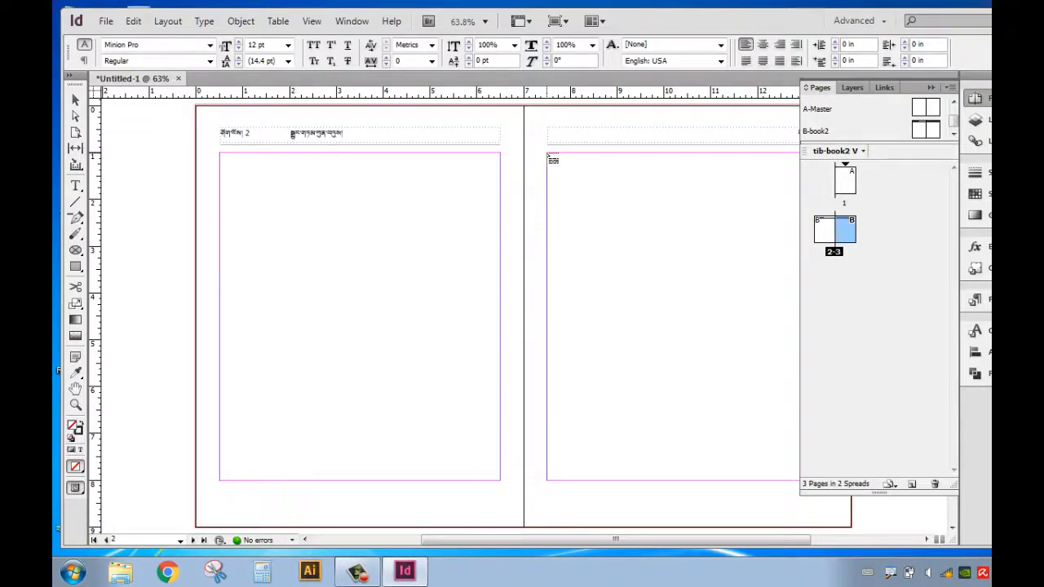
{"action": "left_click", "coordinate": [547, 154]}
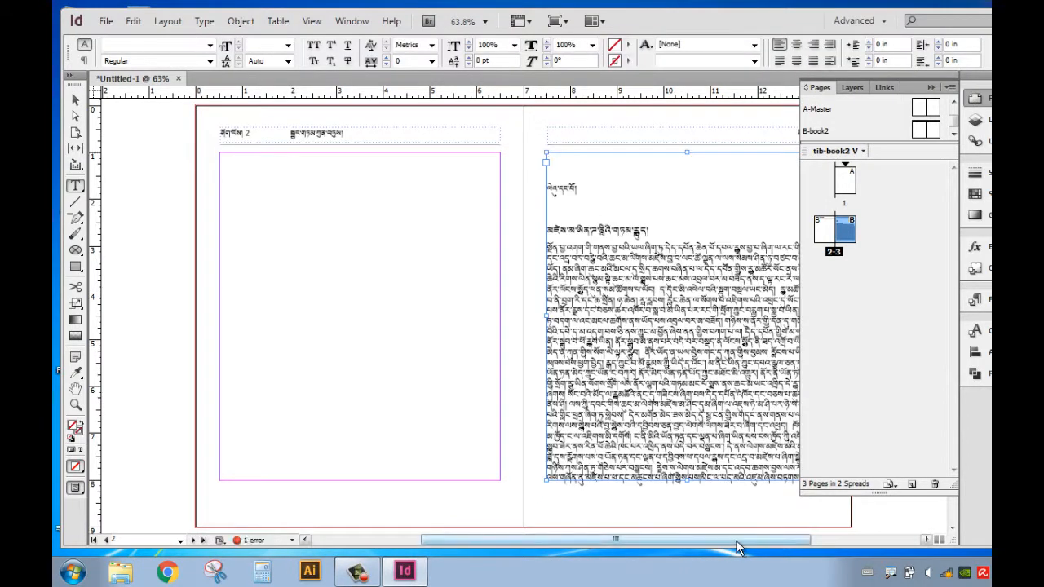
{"action": "left_click_drag", "start_coordinate": [736, 541], "coordinate": [786, 539]}
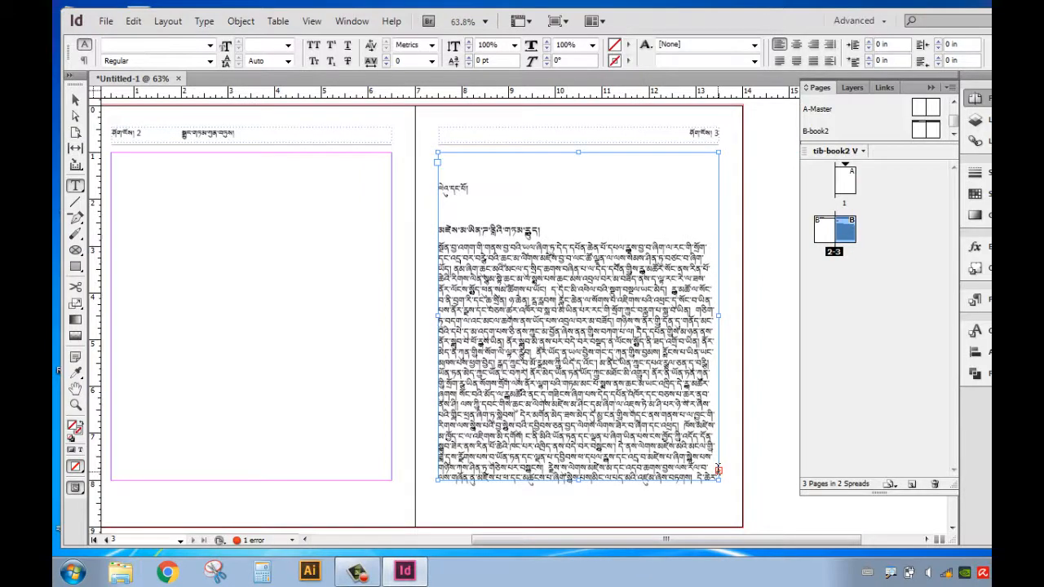
{"action": "key", "text": "ctrl+z"}
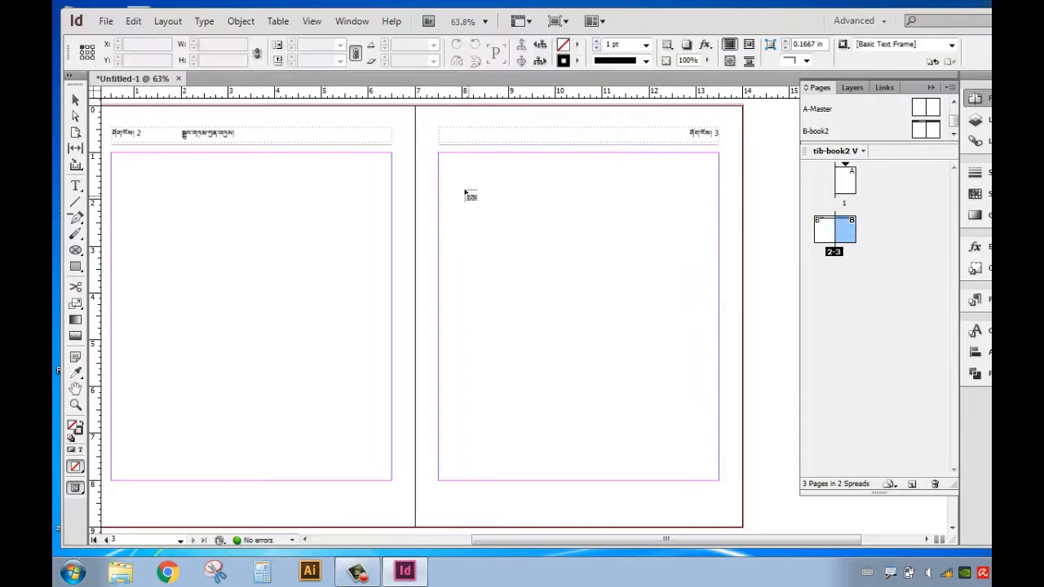
Step: Autoflow the loaded Word text from the upper-left margin corner of page 3, adding pages for the whole story
{"action": "left_click", "coordinate": [440, 156], "text": "shift"}
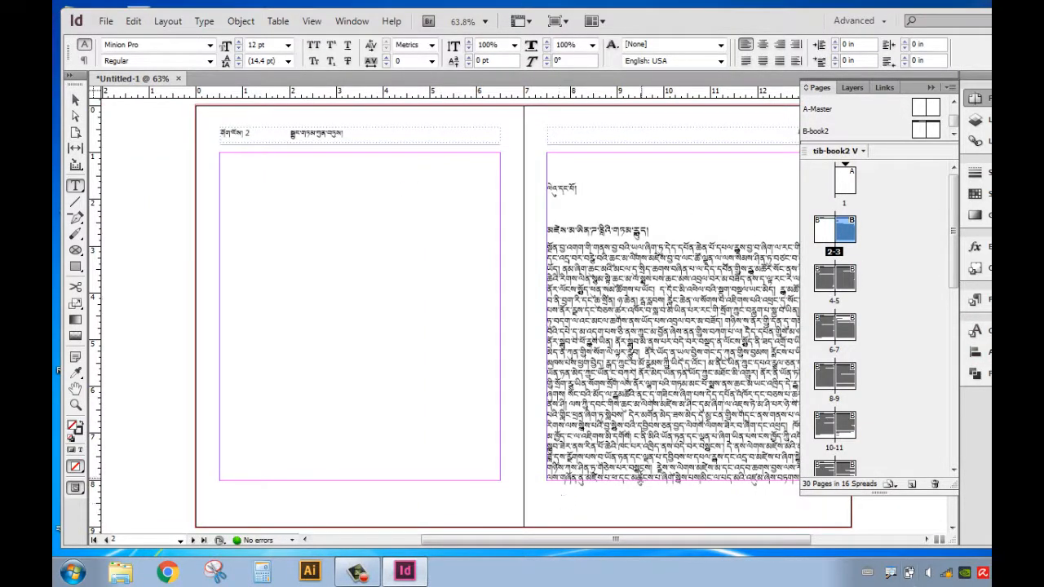
{"action": "left_click", "coordinate": [630, 269]}
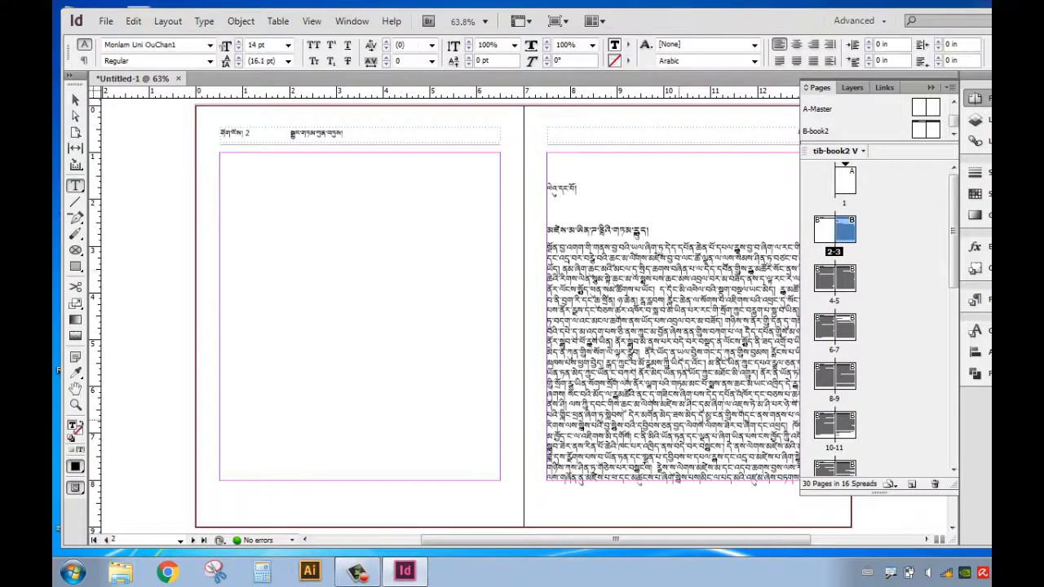
{"action": "left_click_drag", "start_coordinate": [520, 540], "coordinate": [628, 534]}
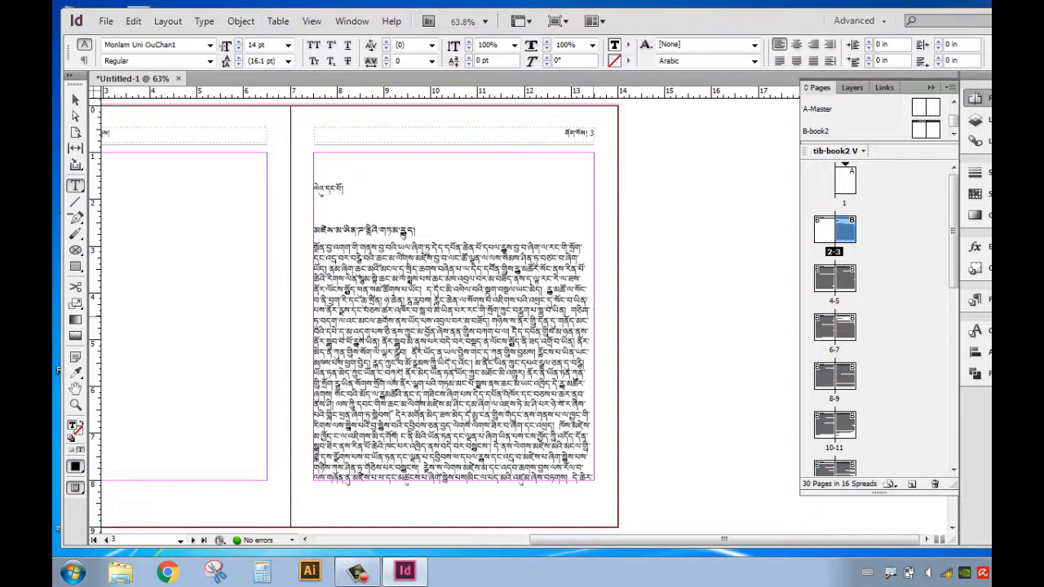
{"action": "left_click", "coordinate": [452, 237]}
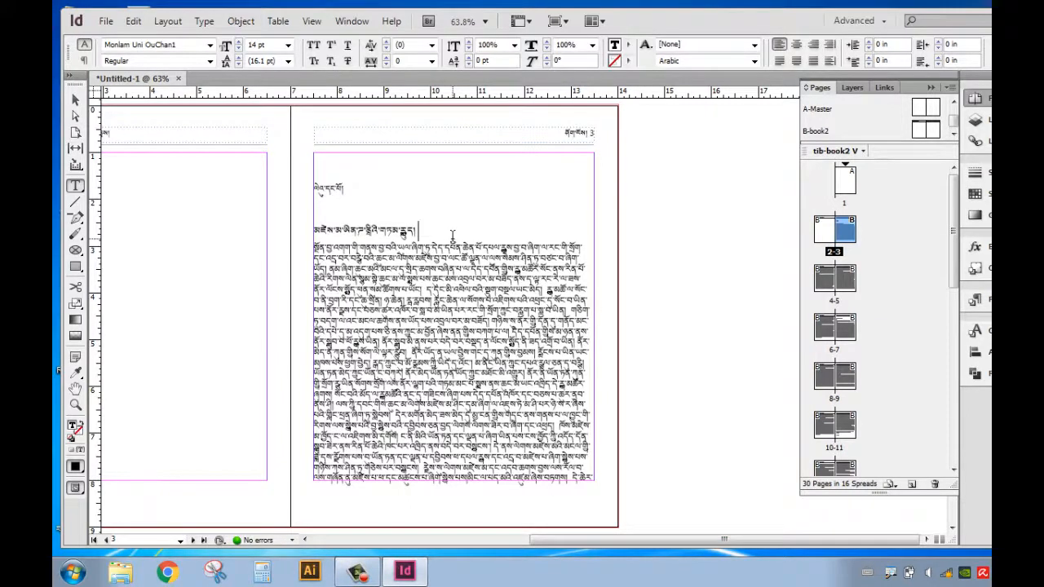
Step: Show the paragraph styles in a taller list and clear the local overrides on the chapter heading at the start of page 3
{"action": "left_click", "coordinate": [340, 191]}
{"action": "left_click", "coordinate": [974, 299]}
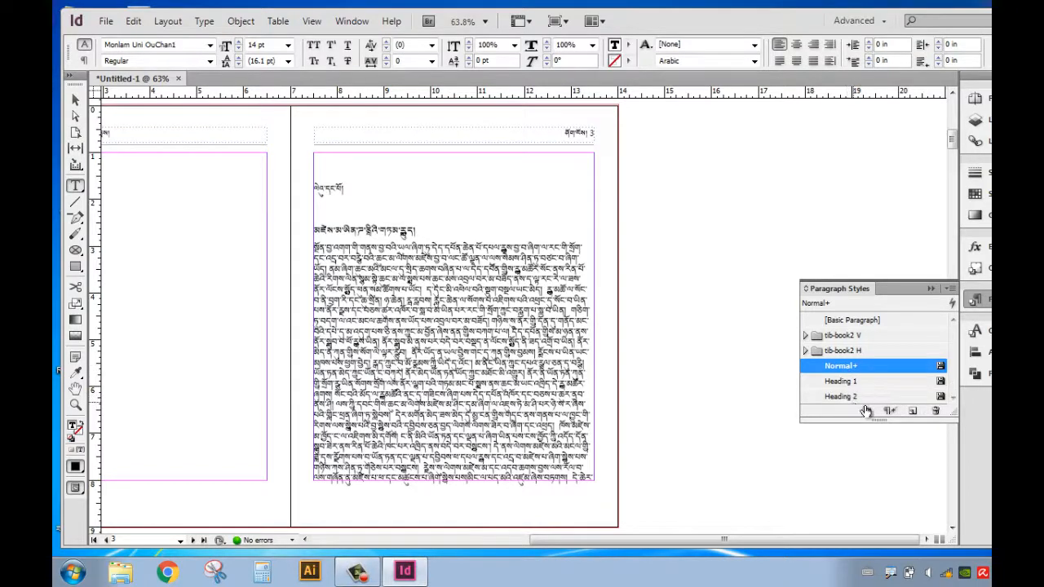
{"action": "left_click_drag", "start_coordinate": [949, 418], "coordinate": [949, 497]}
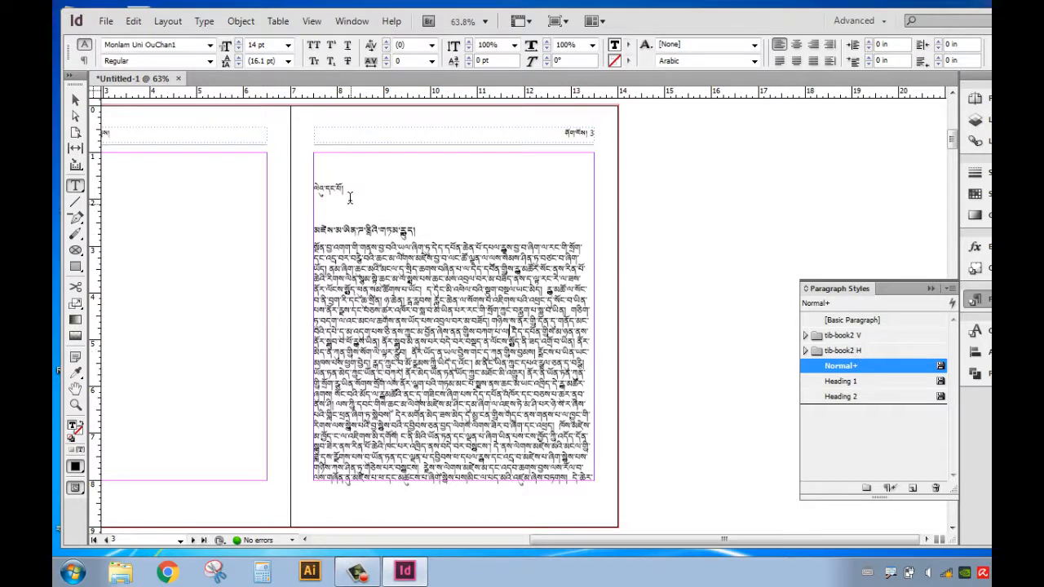
{"action": "key", "text": "ctrl+KP_1"}
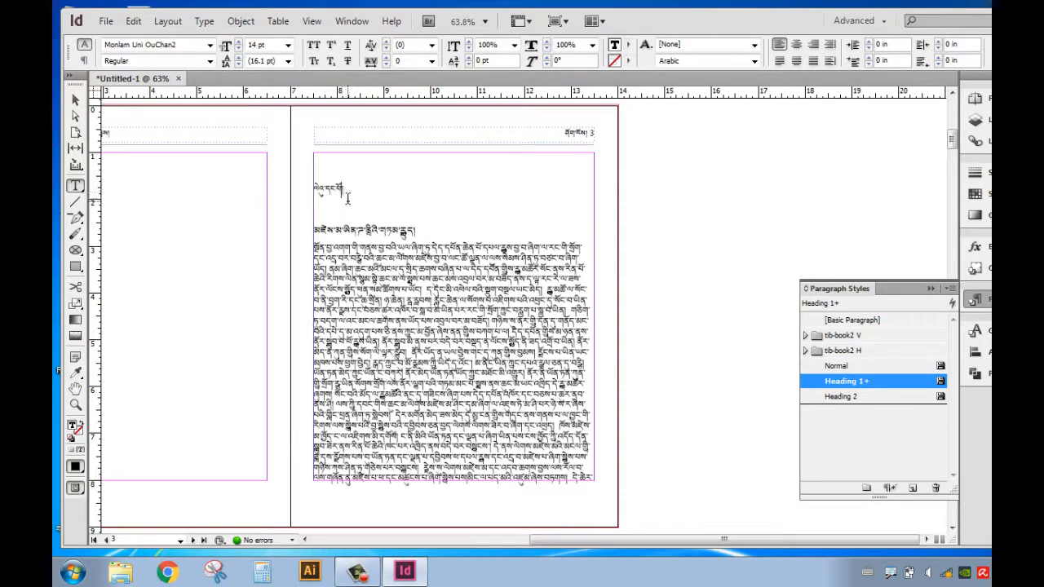
{"action": "left_click", "coordinate": [891, 488]}
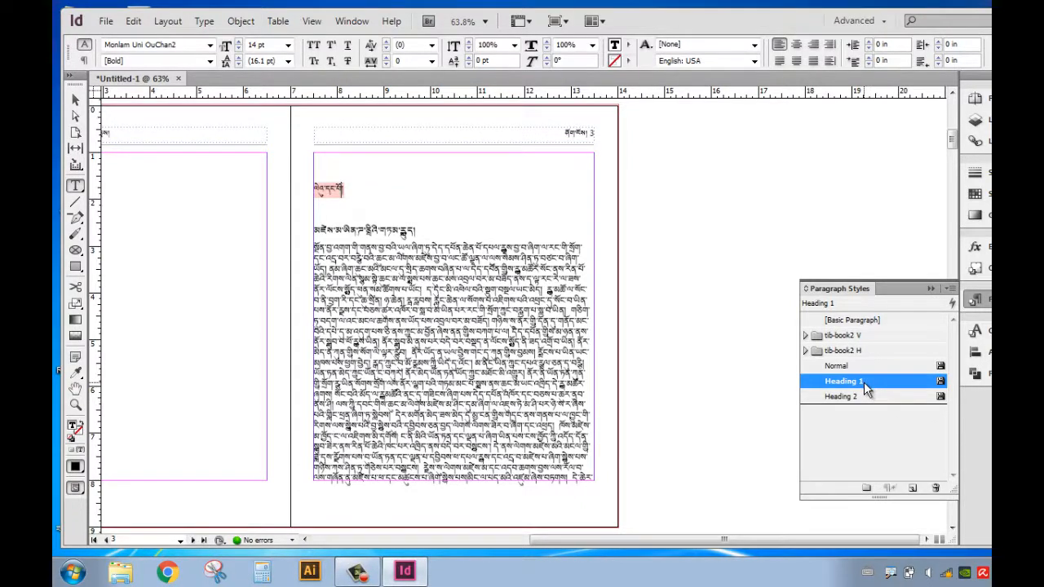
Step: Set the Heading 1 paragraph style's font style to Regular and its size to 24 pt
{"action": "double_click", "coordinate": [864, 382]}
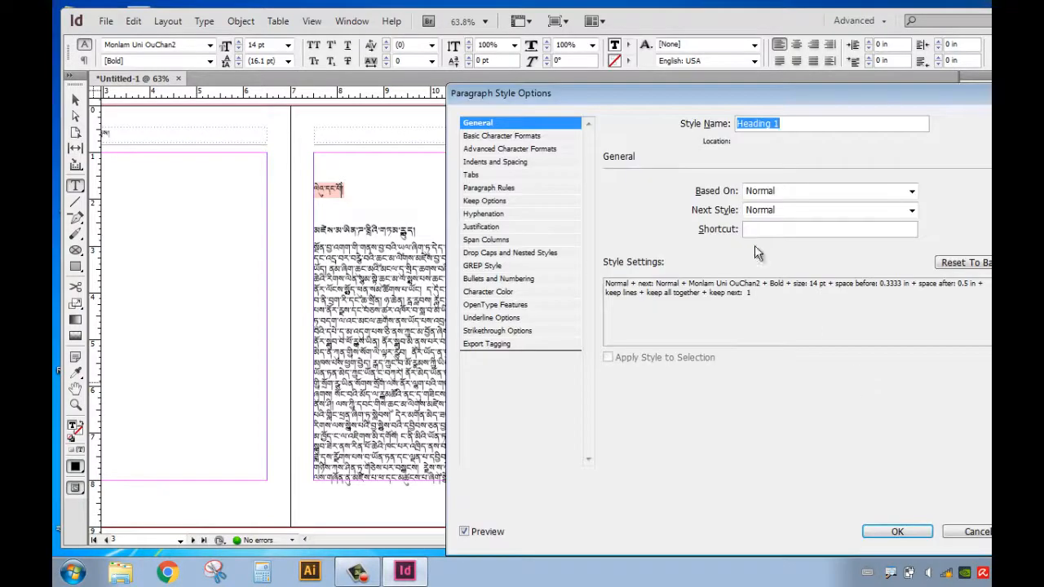
{"action": "left_click", "coordinate": [510, 136]}
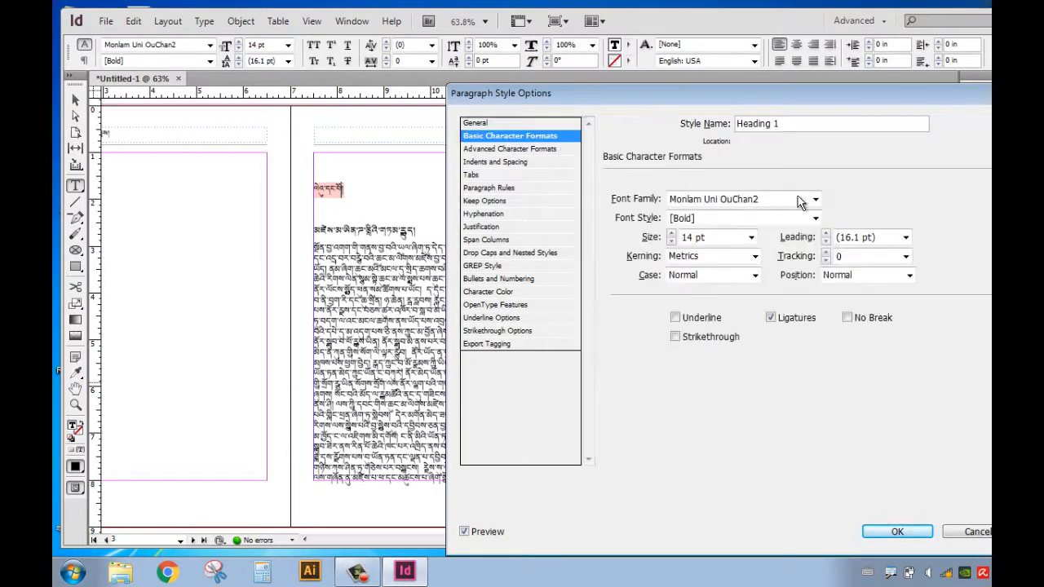
{"action": "left_click", "coordinate": [816, 218]}
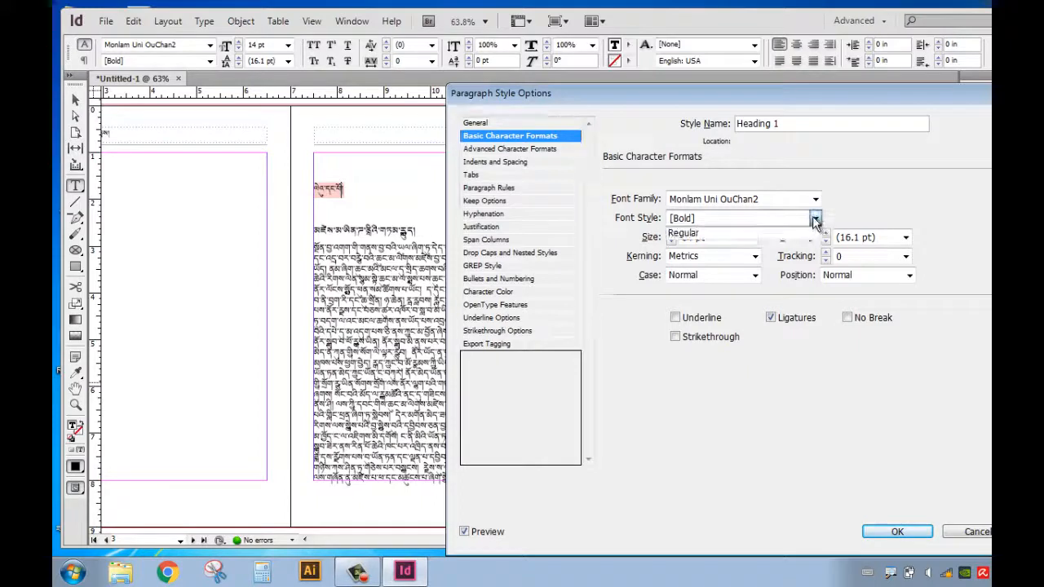
{"action": "left_click", "coordinate": [681, 233]}
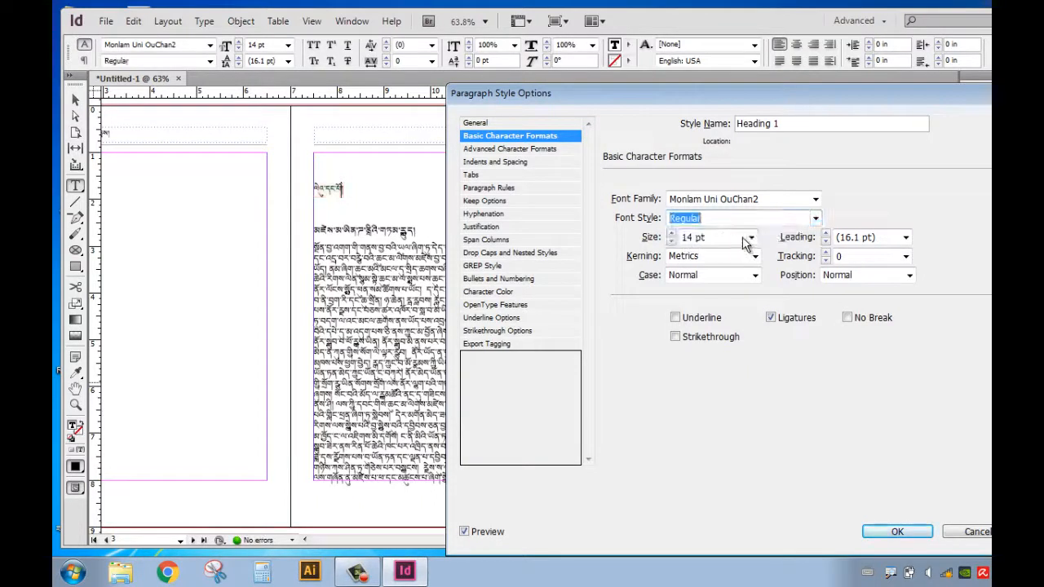
{"action": "left_click", "coordinate": [751, 237]}
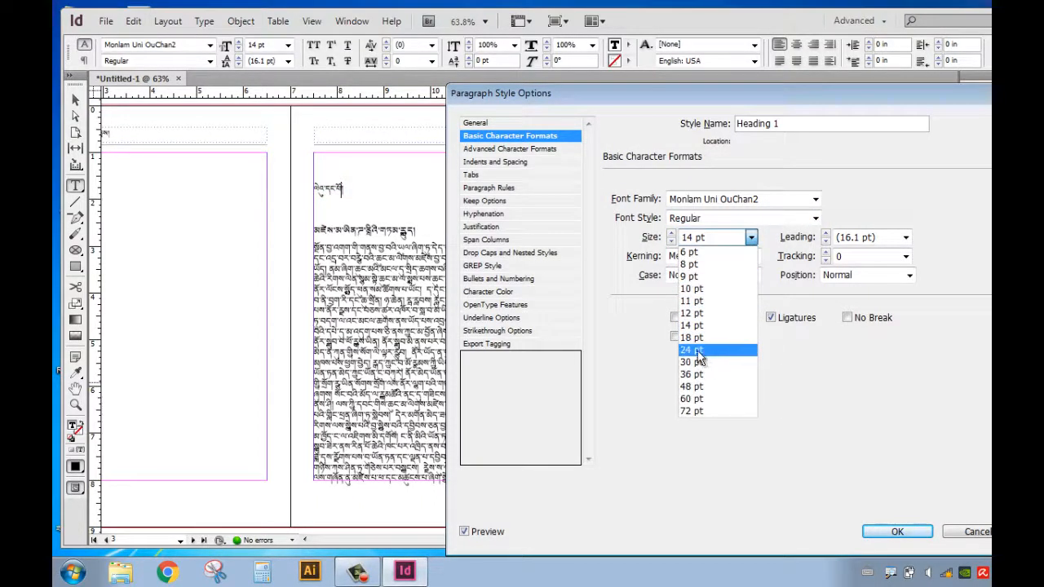
{"action": "left_click", "coordinate": [697, 350]}
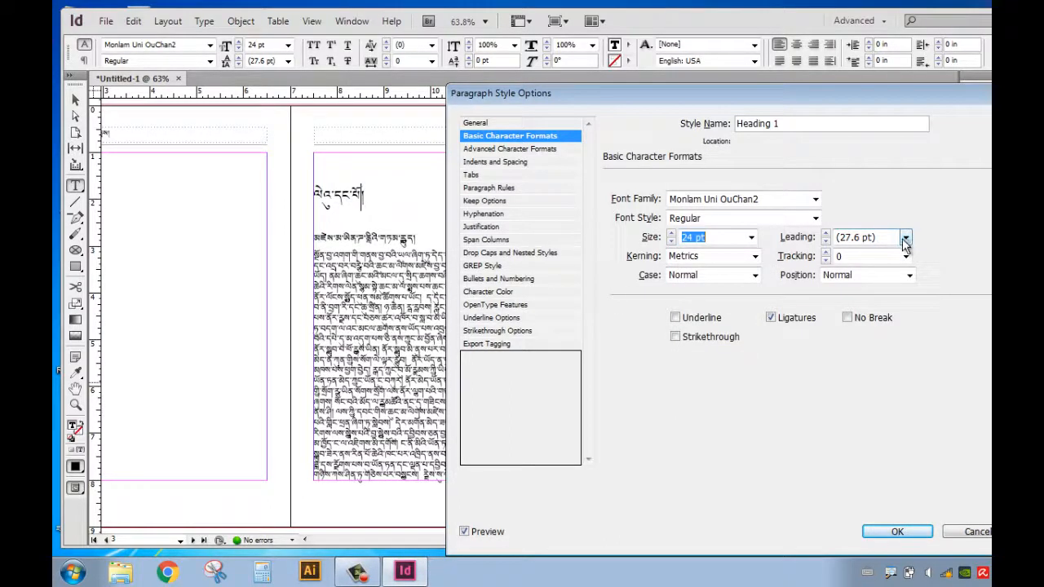
Step: Assign the Adobe World-Ready Single-line Composer to Heading 1, review its character formats and indents, and apply the style changes
{"action": "left_click", "coordinate": [499, 227]}
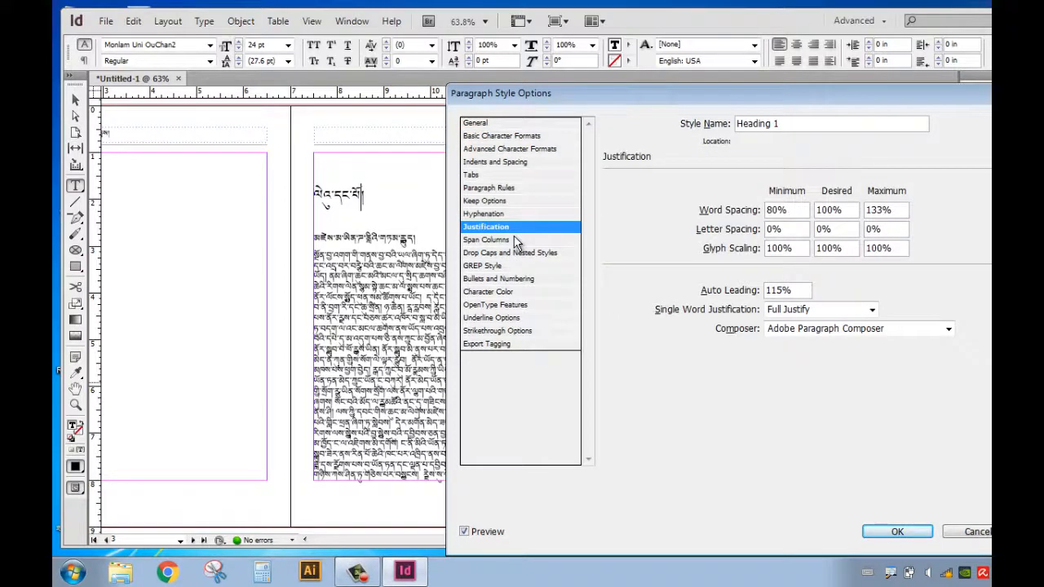
{"action": "left_click", "coordinate": [946, 329]}
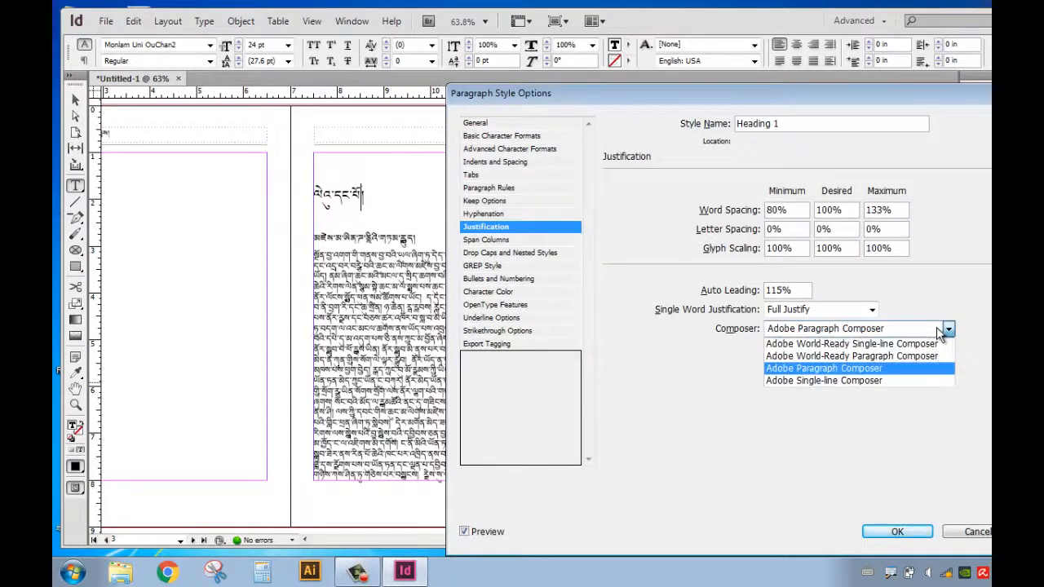
{"action": "left_click", "coordinate": [836, 344]}
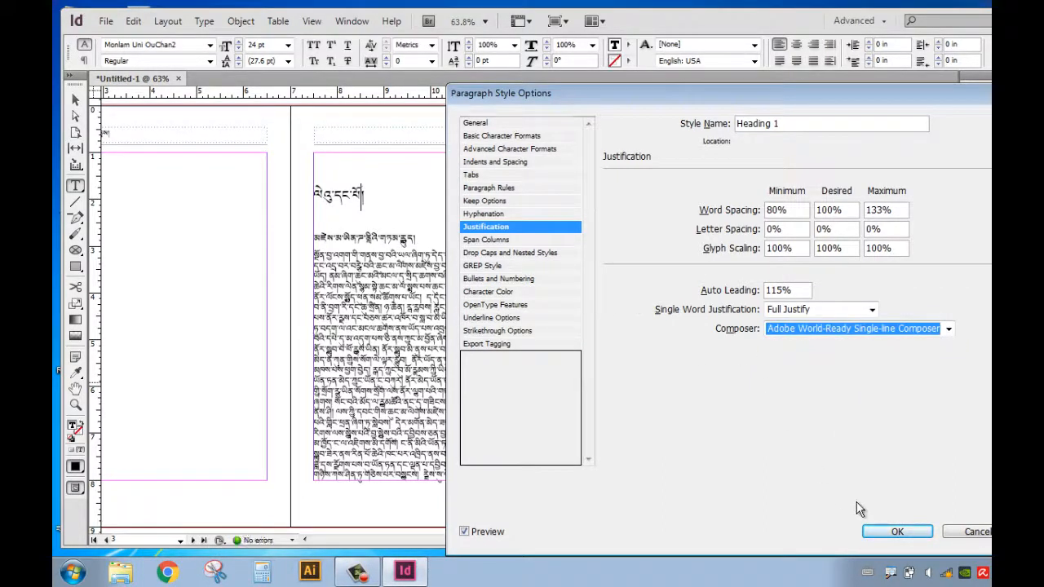
{"action": "left_click", "coordinate": [490, 137]}
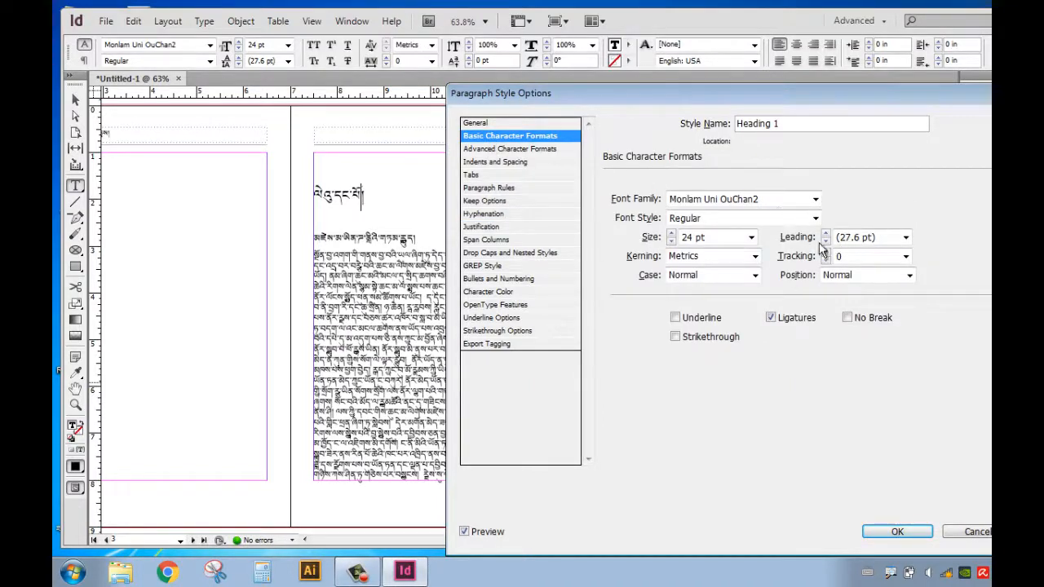
{"action": "left_click", "coordinate": [487, 151]}
{"action": "left_click", "coordinate": [488, 161]}
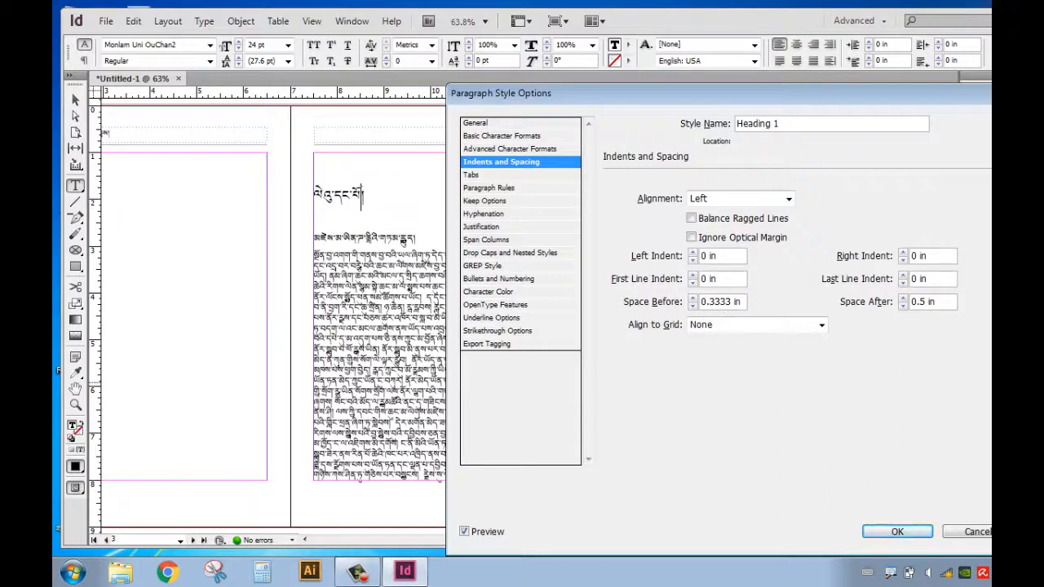
{"action": "left_click", "coordinate": [897, 531]}
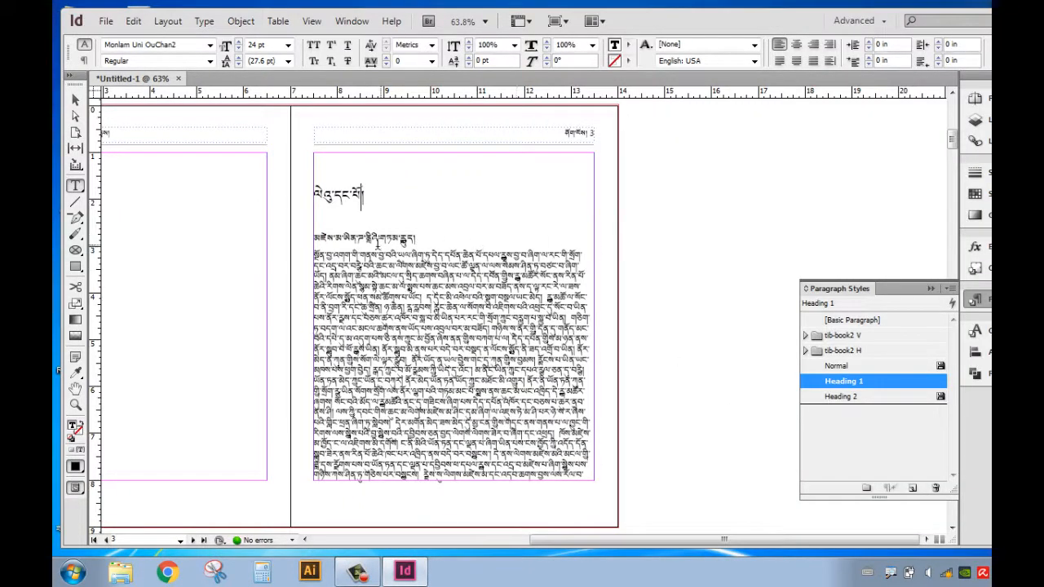
Step: Clear the local overrides on page 3's subheading and set the Heading 2 style's font to Monlam Uni OuChan4
{"action": "left_click", "coordinate": [374, 236]}
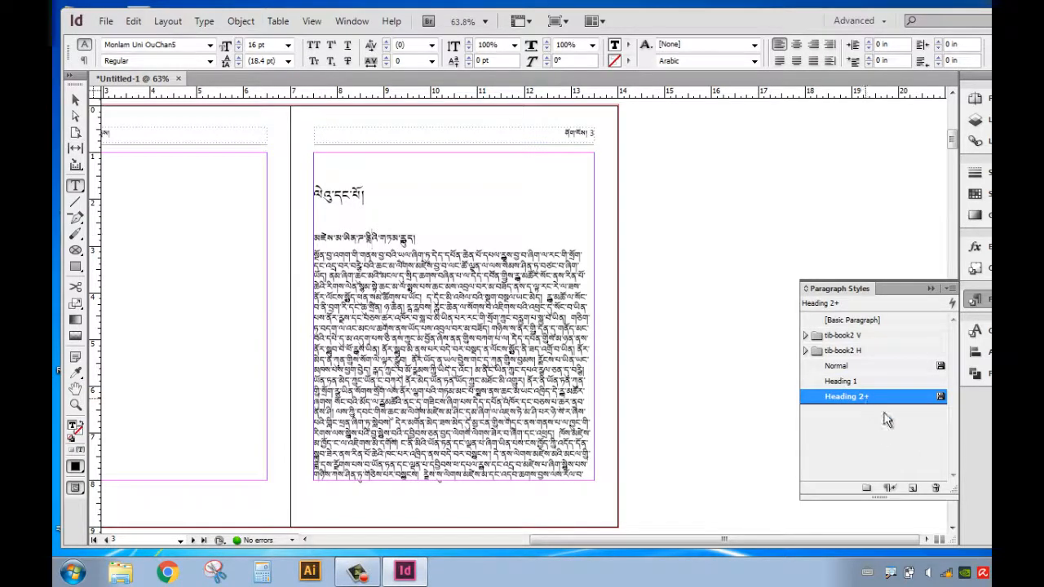
{"action": "left_click", "coordinate": [890, 488]}
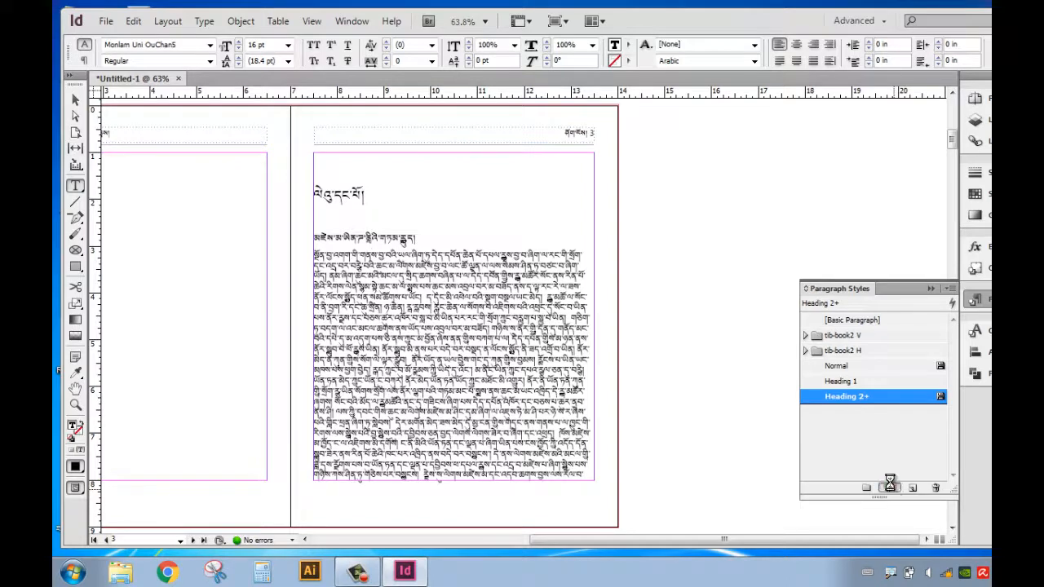
{"action": "double_click", "coordinate": [870, 400]}
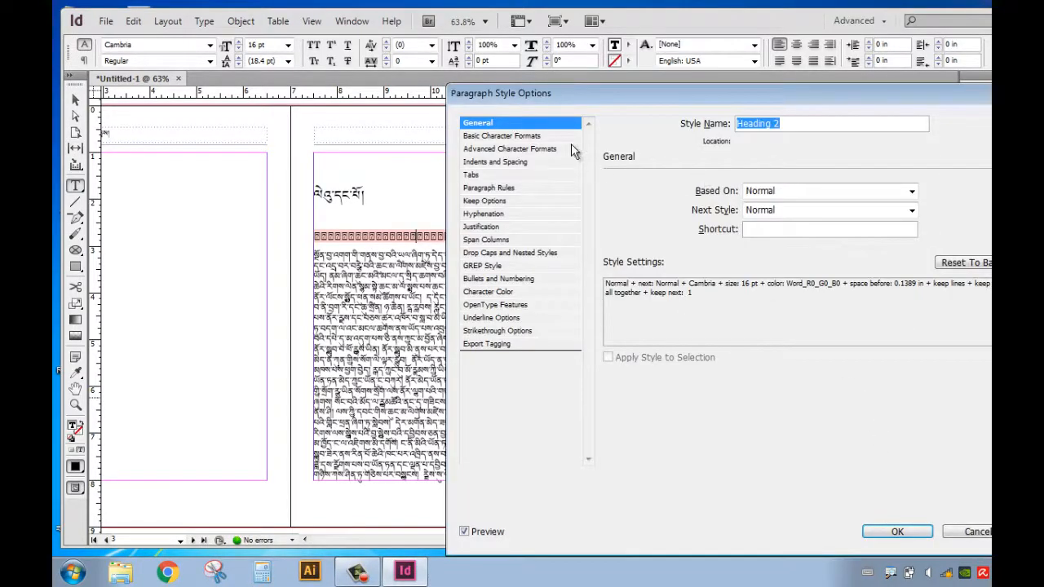
{"action": "left_click", "coordinate": [522, 136]}
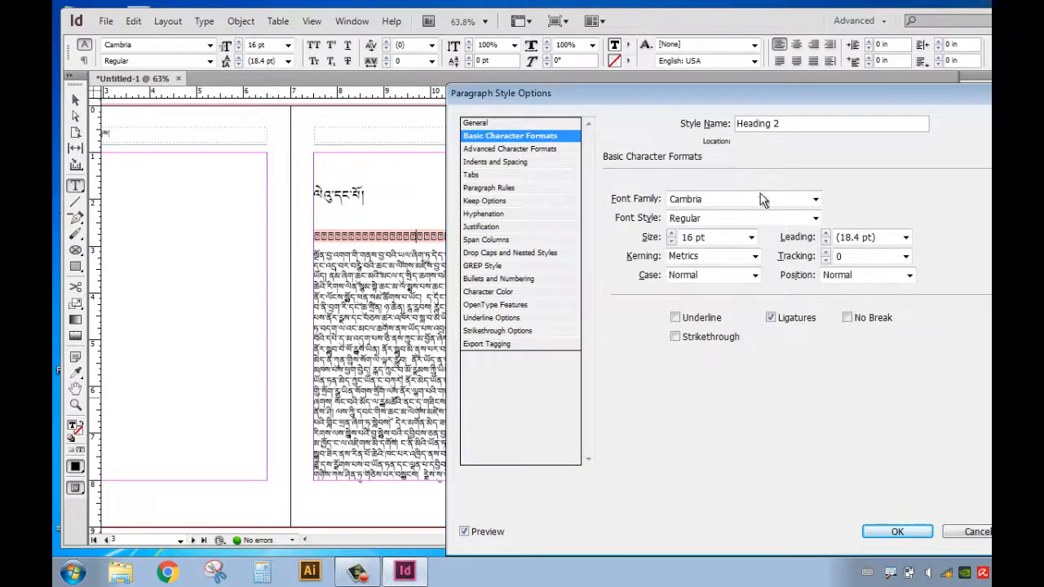
{"action": "left_click", "coordinate": [815, 199]}
{"action": "left_click_drag", "start_coordinate": [823, 117], "coordinate": [815, 537]}
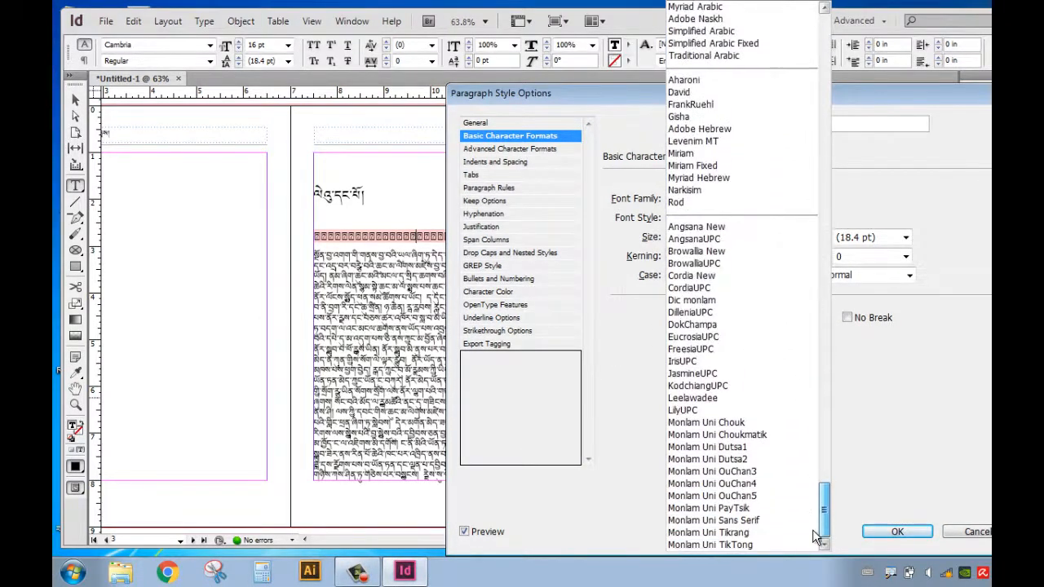
{"action": "left_click", "coordinate": [753, 484]}
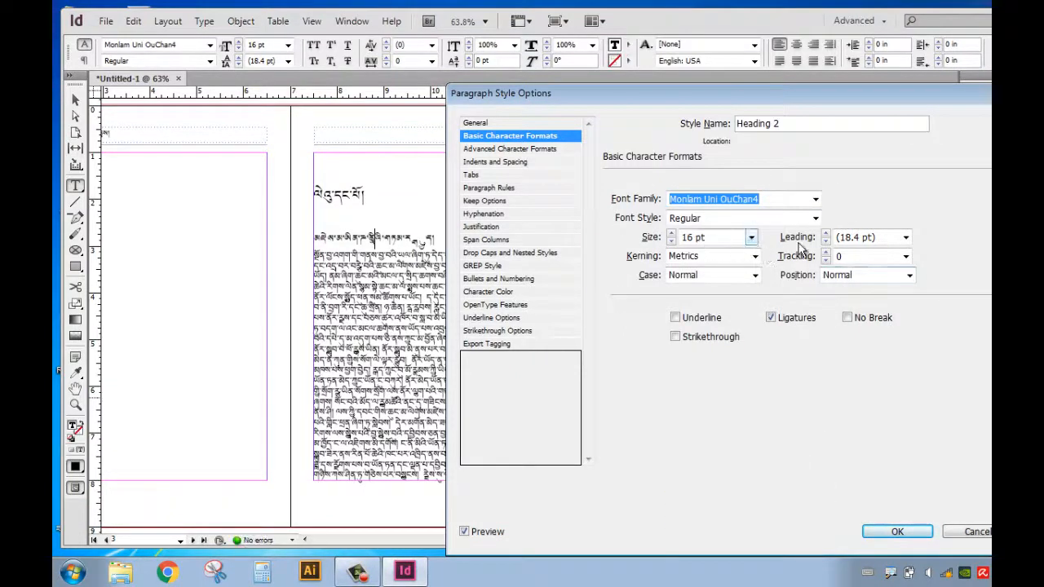
Step: Give the Heading 2 style 24 pt leading and the Adobe World-Ready Paragraph Composer
{"action": "left_click", "coordinate": [906, 238]}
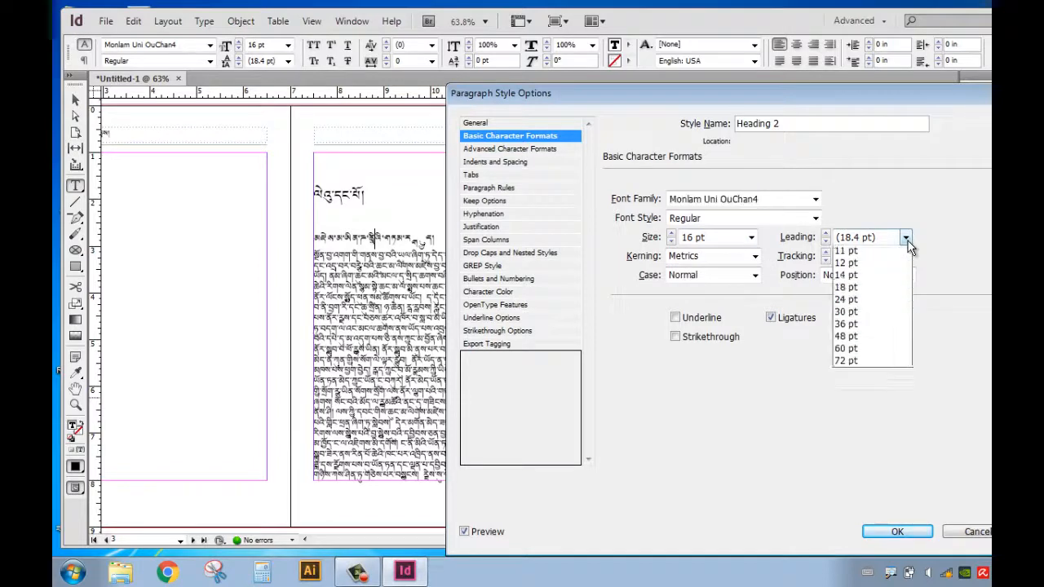
{"action": "left_click", "coordinate": [865, 371]}
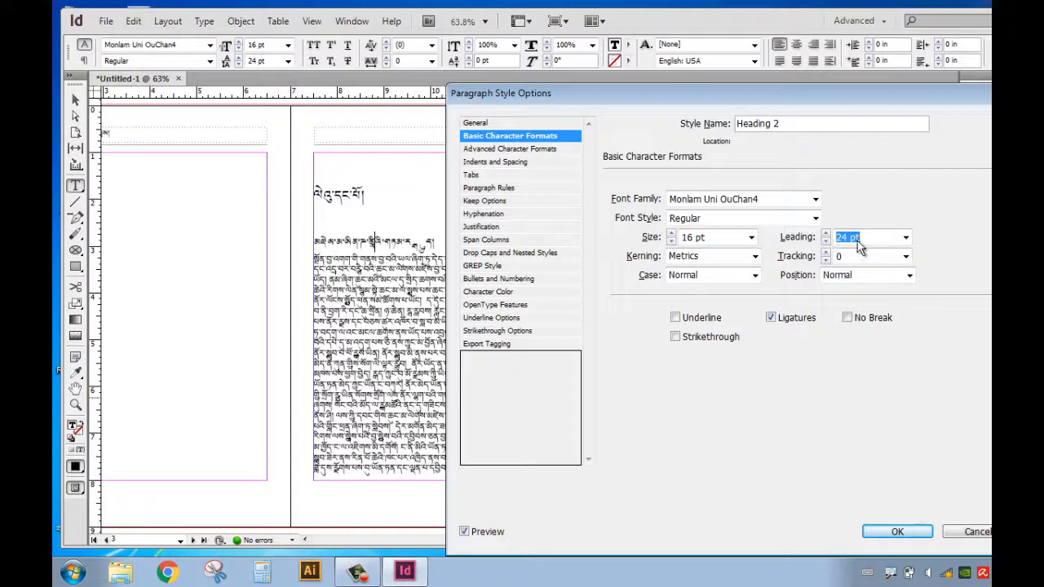
{"action": "left_click", "coordinate": [507, 150]}
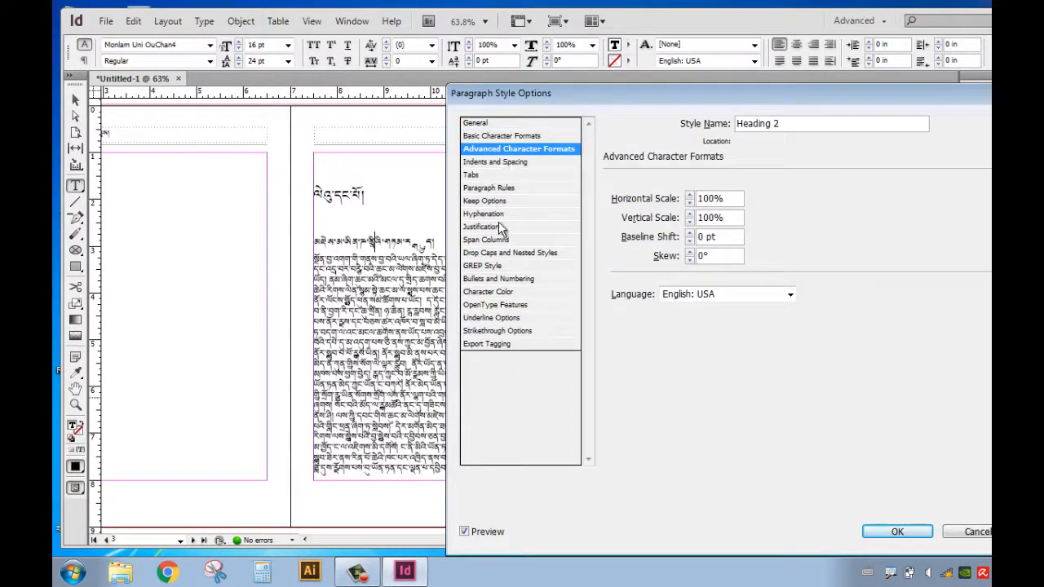
{"action": "left_click", "coordinate": [499, 190]}
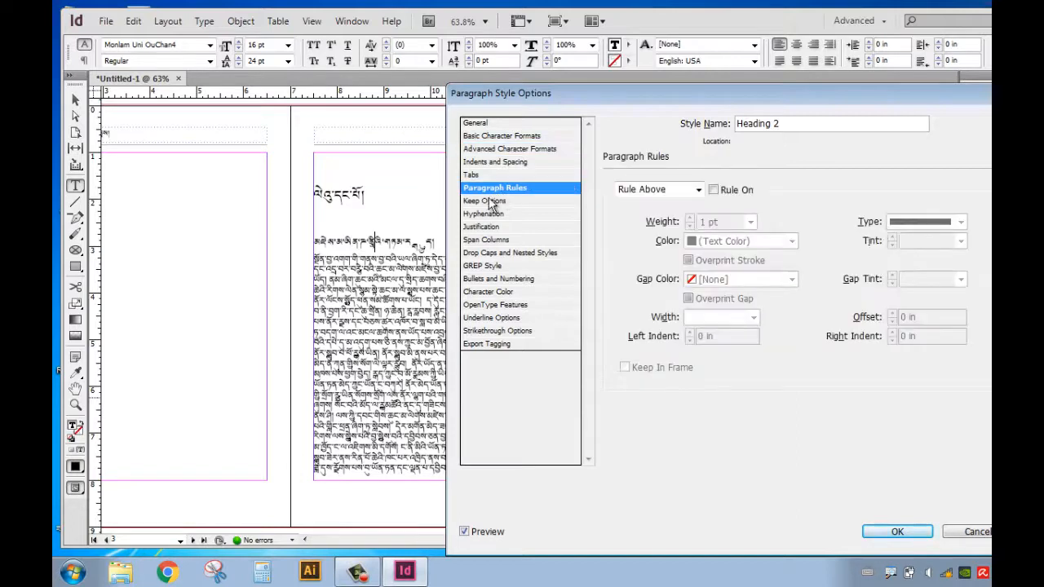
{"action": "left_click", "coordinate": [484, 227]}
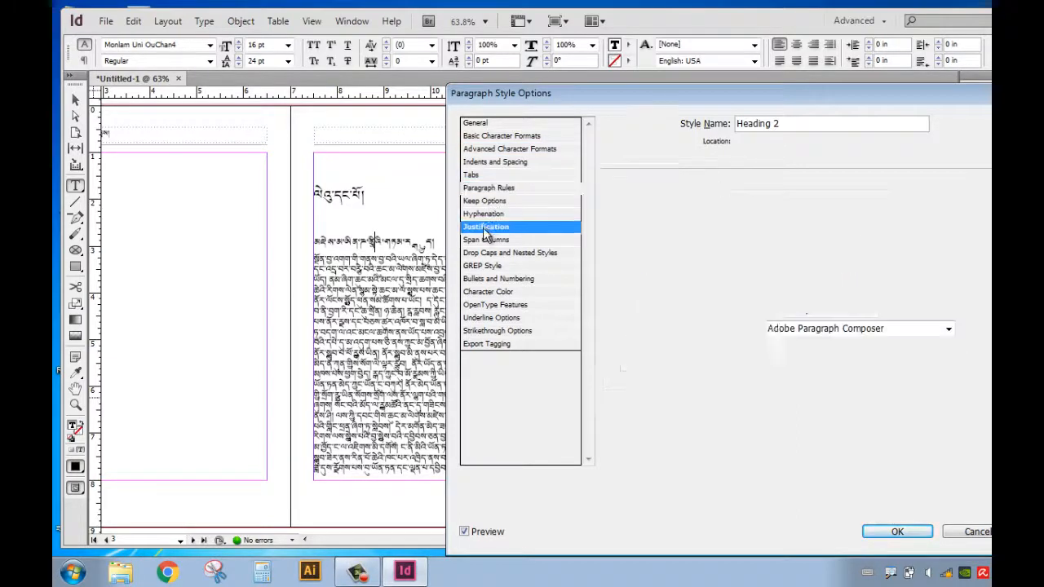
{"action": "left_click", "coordinate": [948, 328]}
{"action": "left_click", "coordinate": [842, 356]}
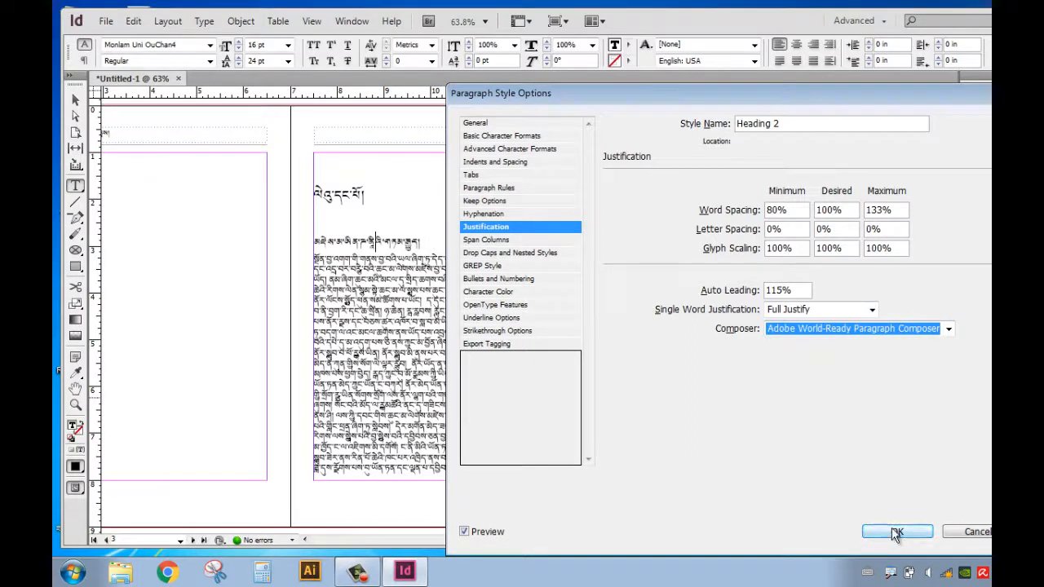
Step: Increase the Heading 2 style's space after the paragraph and apply the style changes
{"action": "left_click", "coordinate": [495, 149]}
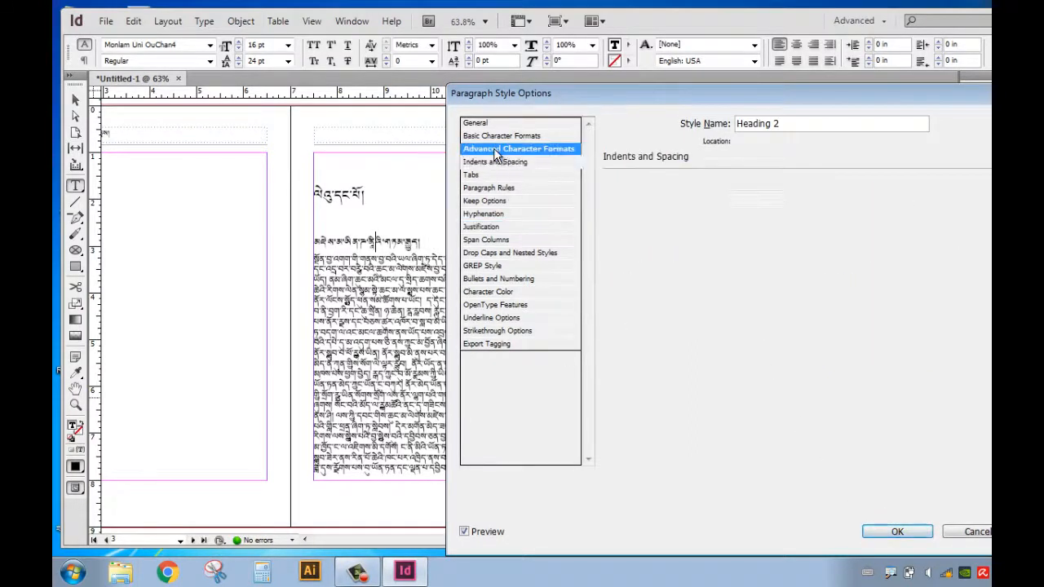
{"action": "left_click", "coordinate": [498, 163]}
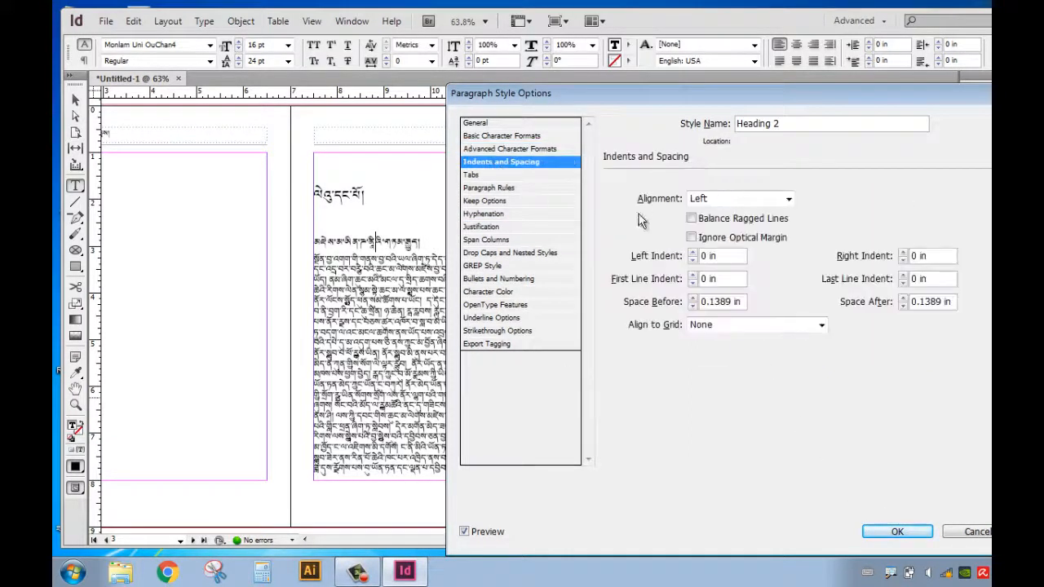
{"action": "left_click", "coordinate": [928, 302]}
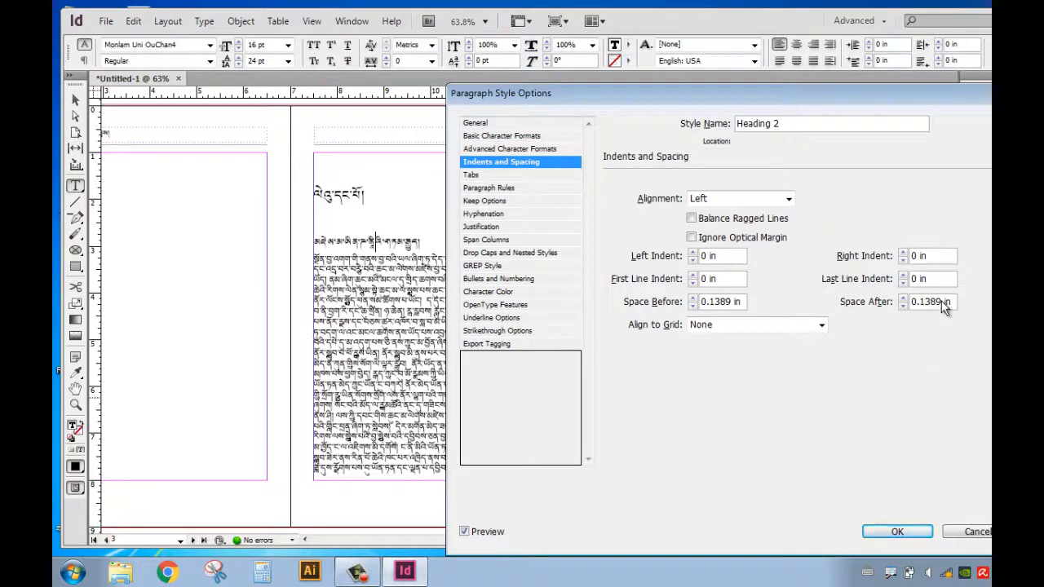
{"action": "left_click_drag", "start_coordinate": [941, 302], "coordinate": [928, 301]}
{"action": "key", "text": "BackSpace"}
{"action": "type", "text": "2"}
{"action": "left_click", "coordinate": [896, 531]}
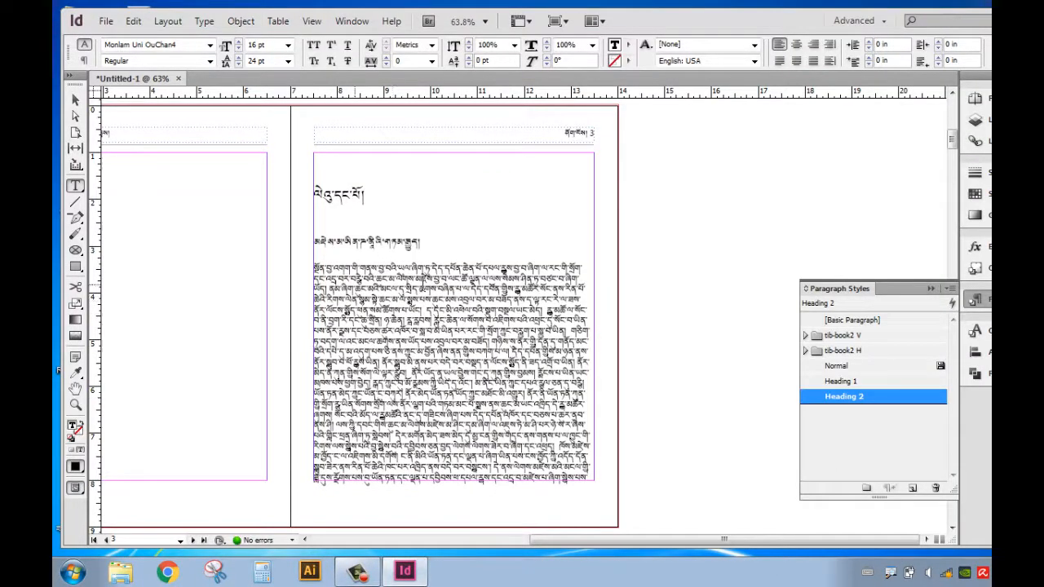
Step: Select the first five lines of body text on page 3 and justify their paragraph with the last line aligned left
{"action": "left_click", "coordinate": [362, 195]}
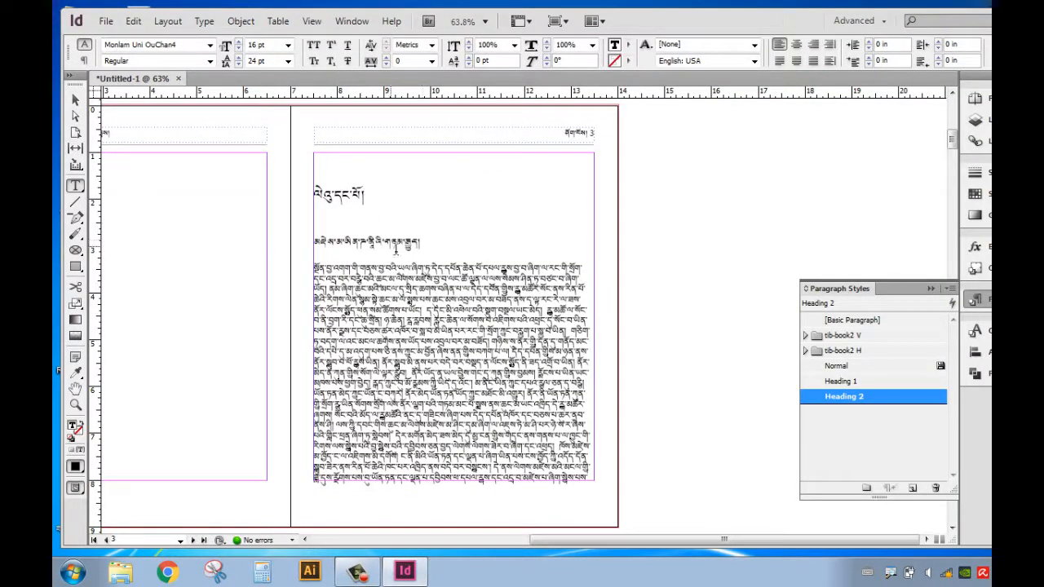
{"action": "left_click", "coordinate": [384, 243]}
{"action": "left_click", "coordinate": [544, 319]}
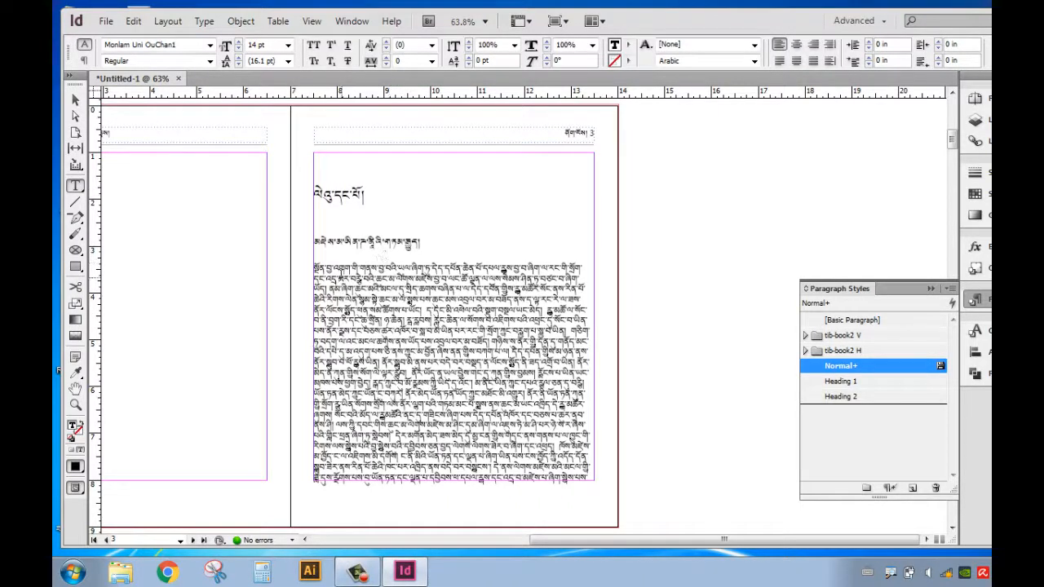
{"action": "left_click_drag", "start_coordinate": [317, 267], "coordinate": [582, 310]}
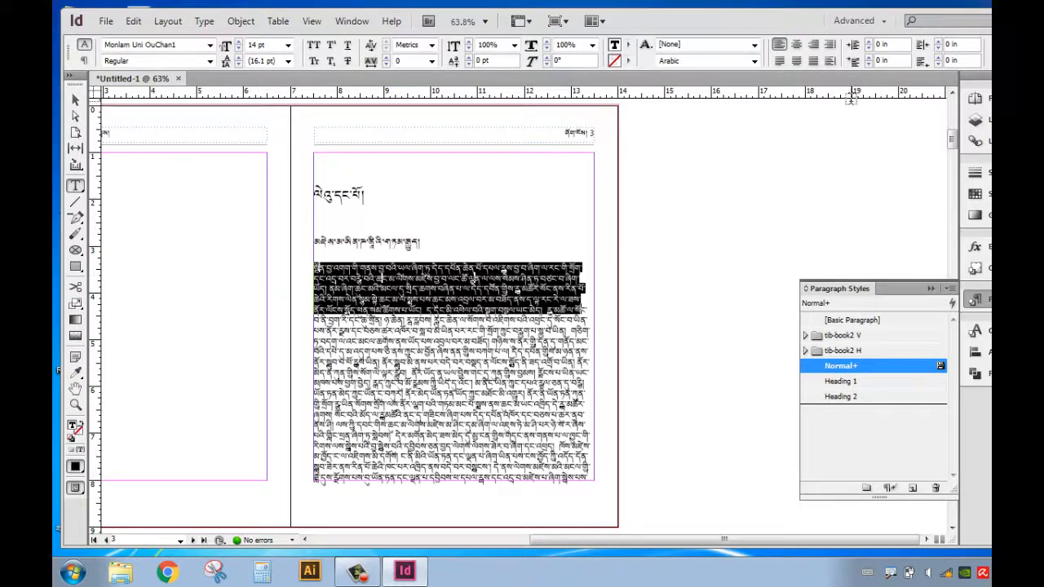
{"action": "left_click", "coordinate": [780, 64]}
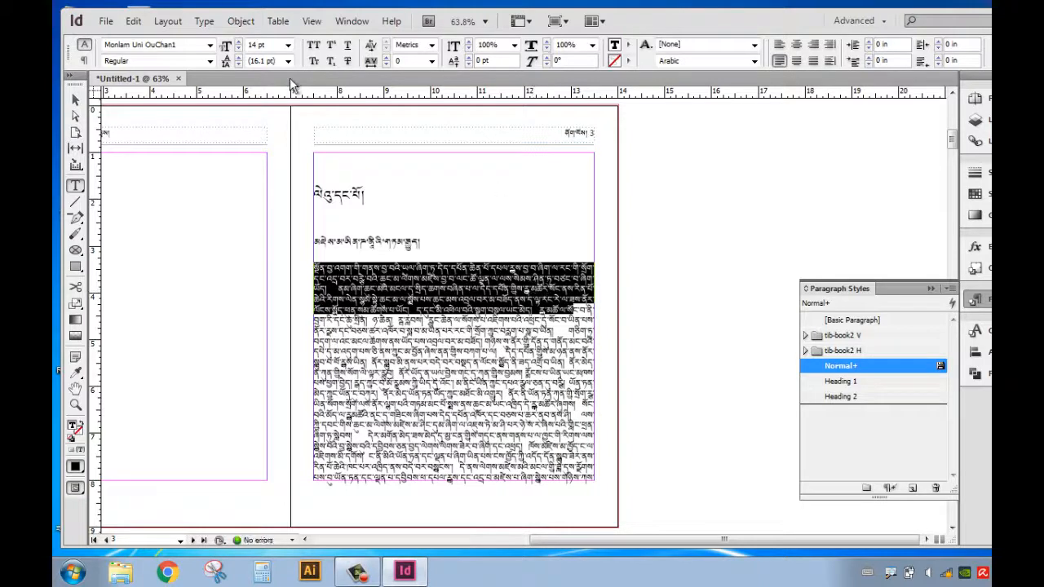
Step: Raise the leading of the selected body text lines on page 3 to 22 pt
{"action": "left_click", "coordinate": [239, 58]}
{"action": "left_click", "coordinate": [240, 58]}
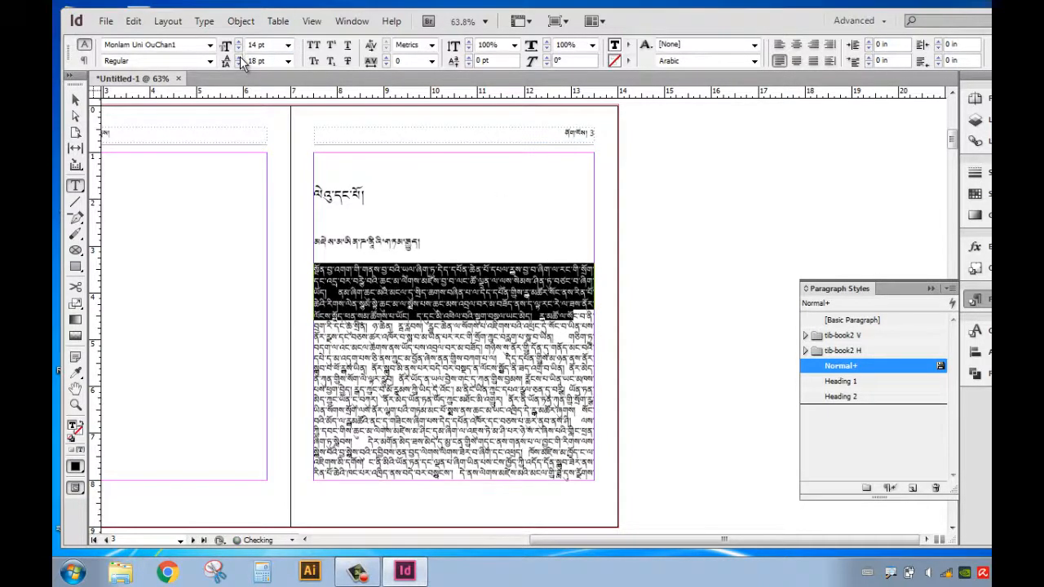
{"action": "left_click", "coordinate": [239, 58]}
{"action": "left_click", "coordinate": [240, 58]}
{"action": "left_click", "coordinate": [239, 58]}
{"action": "left_click", "coordinate": [240, 58]}
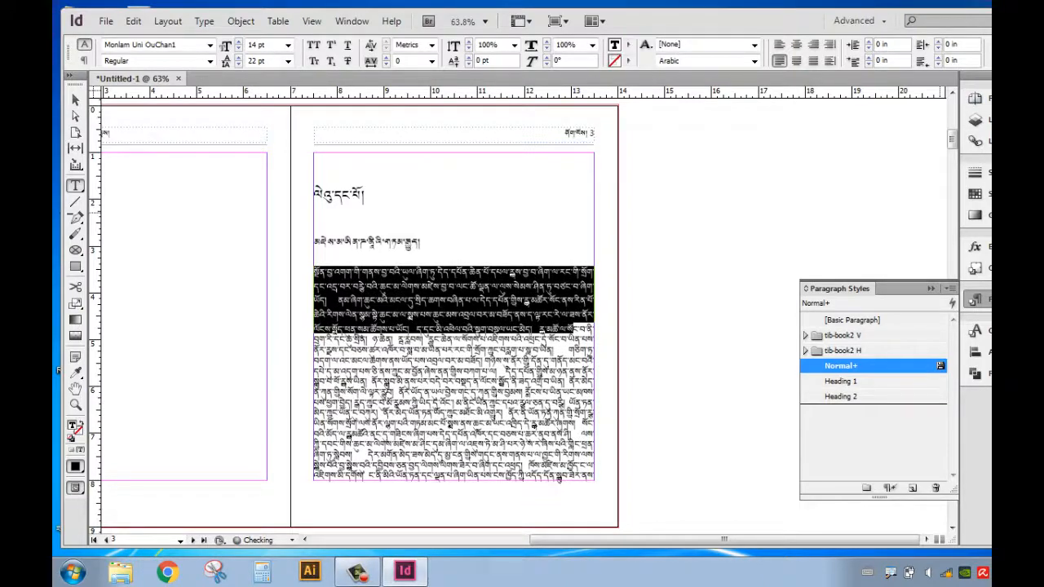
Step: Set the selected page 3 body text to the Adobe World-Ready Paragraph Composer and create a paragraph style named body1 from it
{"action": "left_click", "coordinate": [984, 44]}
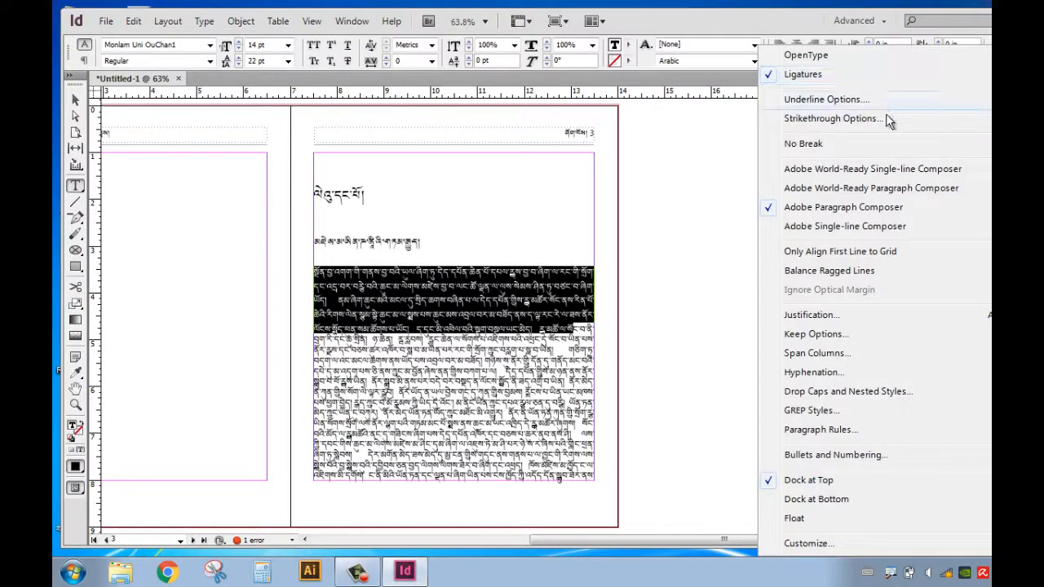
{"action": "left_click", "coordinate": [891, 189]}
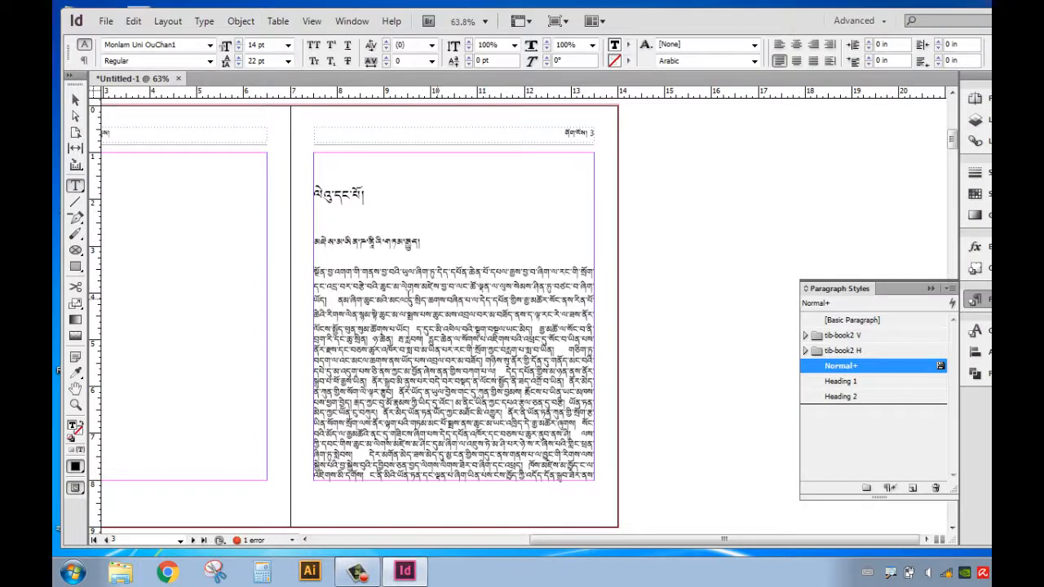
{"action": "left_click_drag", "start_coordinate": [315, 272], "coordinate": [599, 317]}
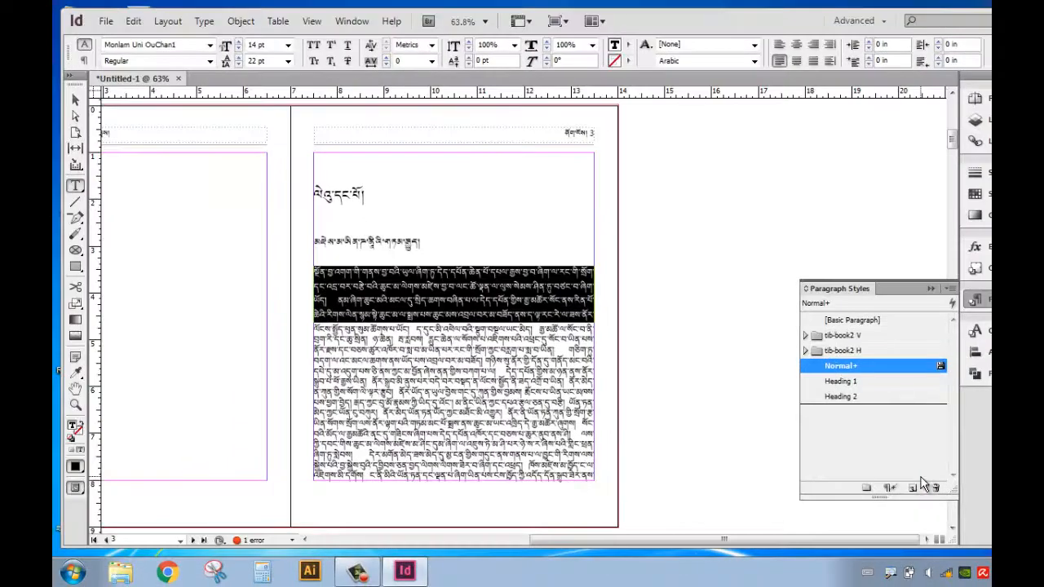
{"action": "left_click", "coordinate": [907, 497]}
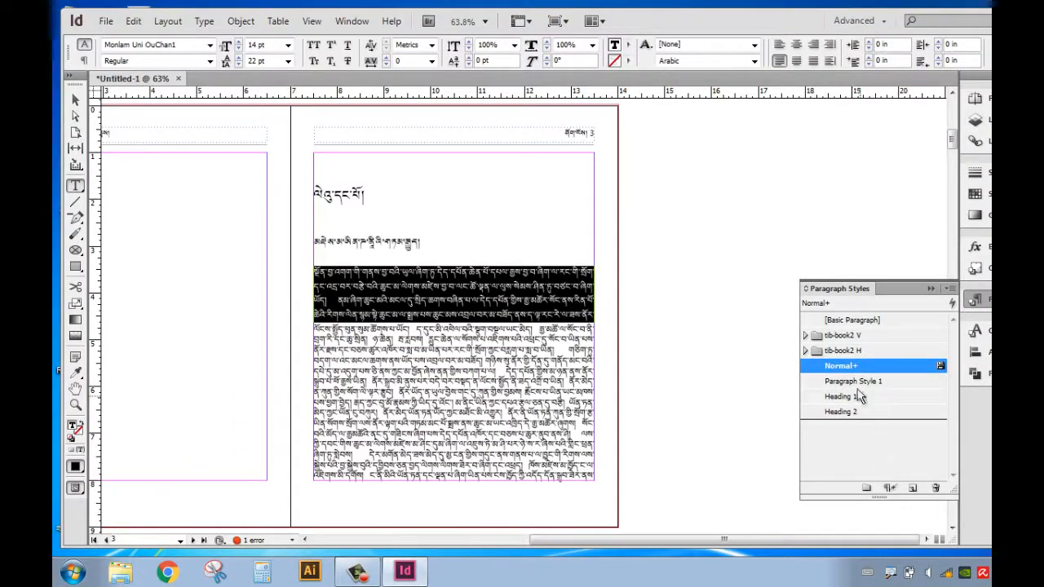
{"action": "left_click", "coordinate": [902, 382]}
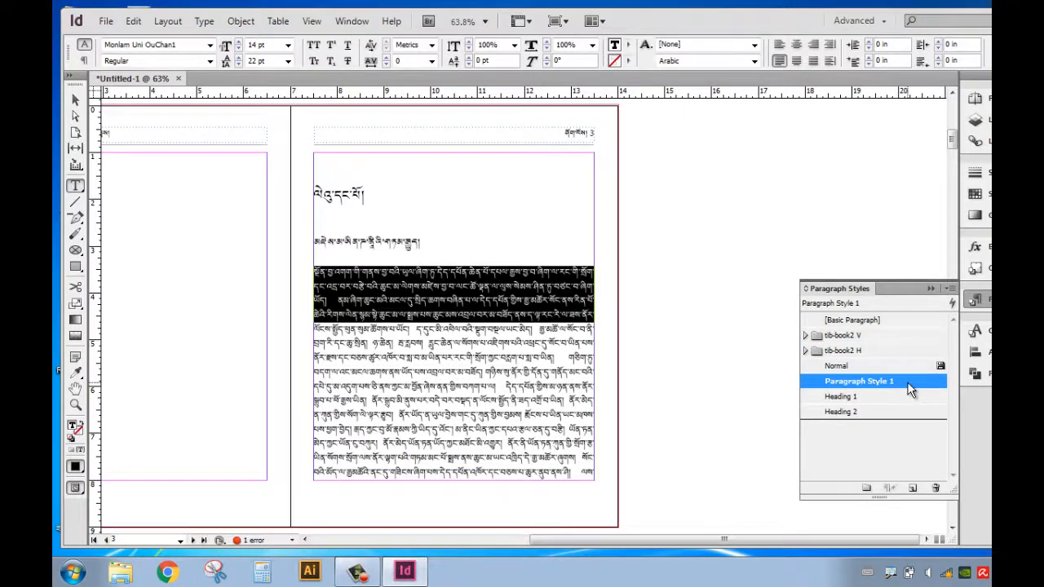
{"action": "double_click", "coordinate": [907, 381]}
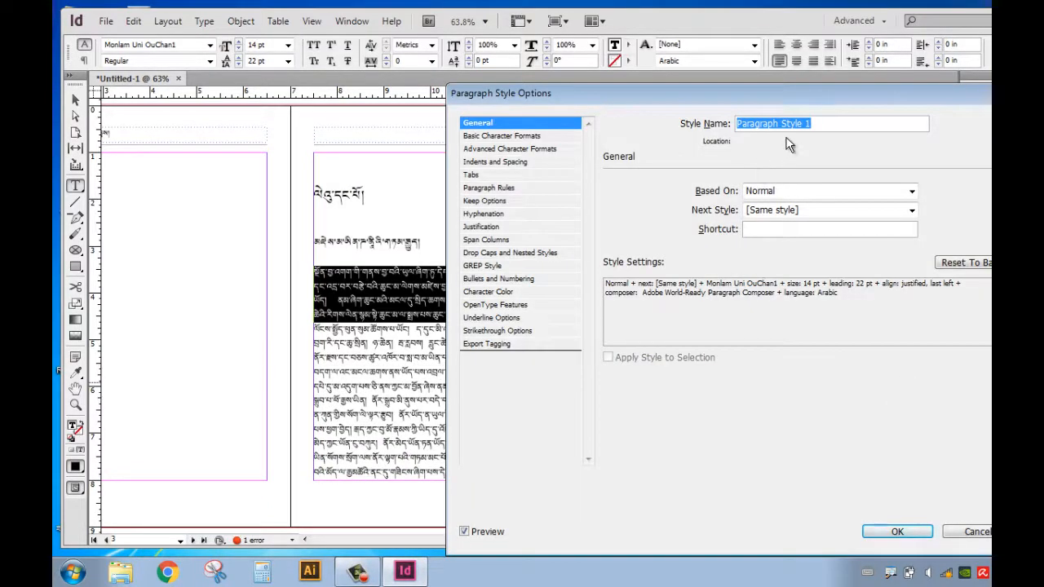
{"action": "type", "text": "body1"}
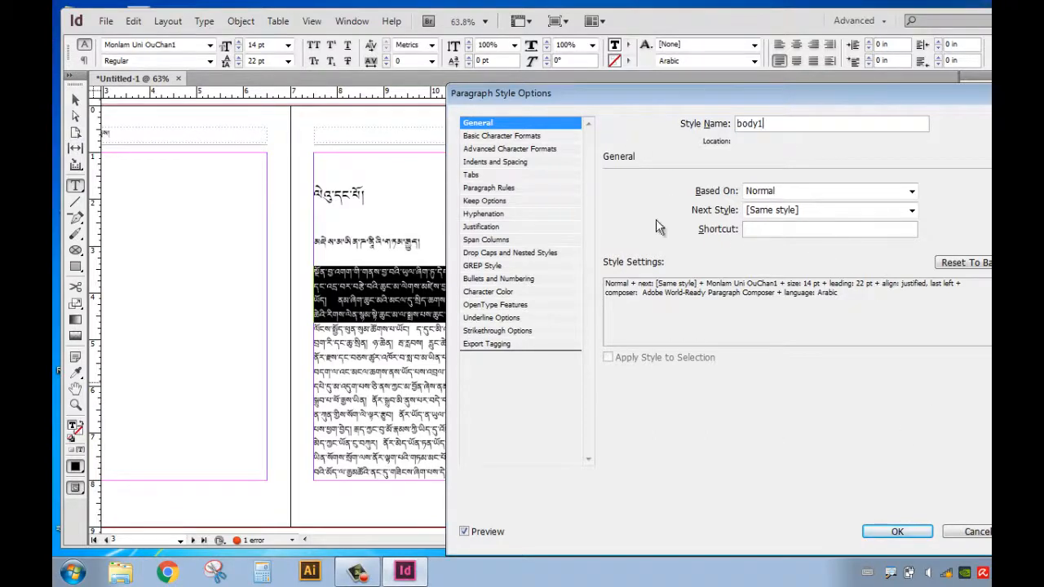
{"action": "left_click", "coordinate": [914, 530]}
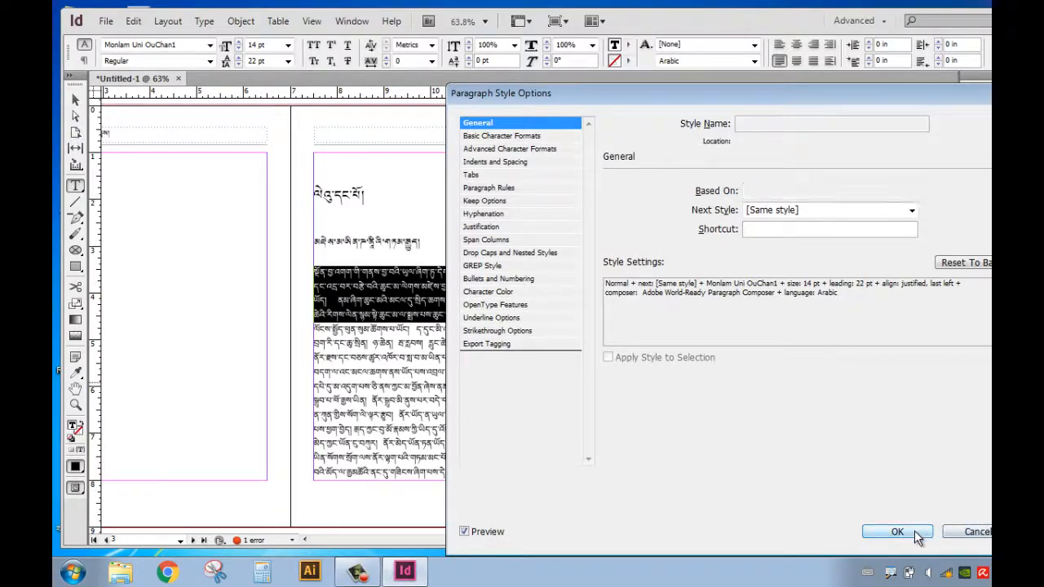
{"action": "left_click", "coordinate": [496, 299]}
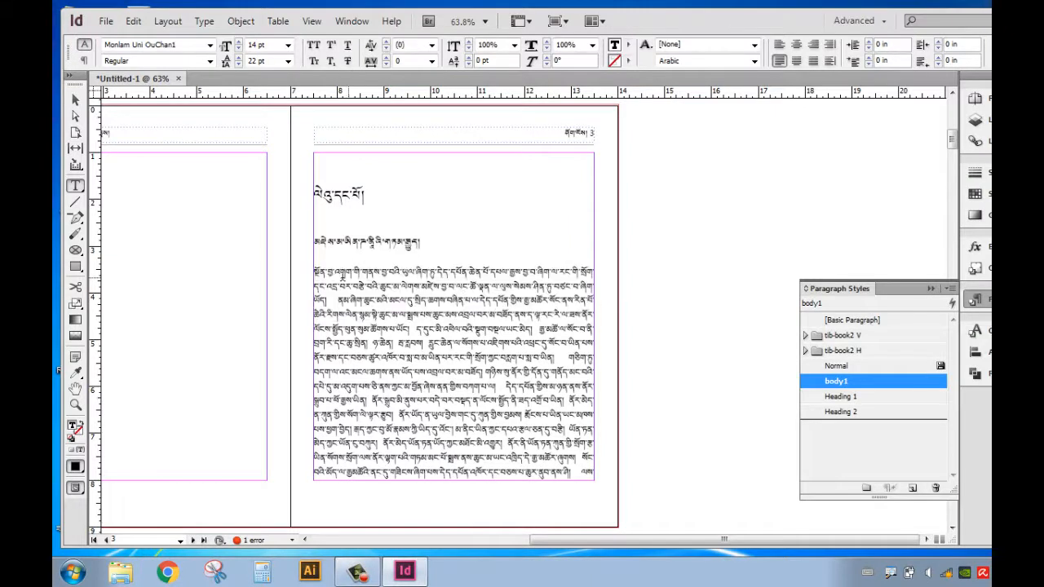
Step: Create a second paragraph style from the first four body lines, based on body1, and name it body2
{"action": "left_click_drag", "start_coordinate": [316, 269], "coordinate": [593, 315]}
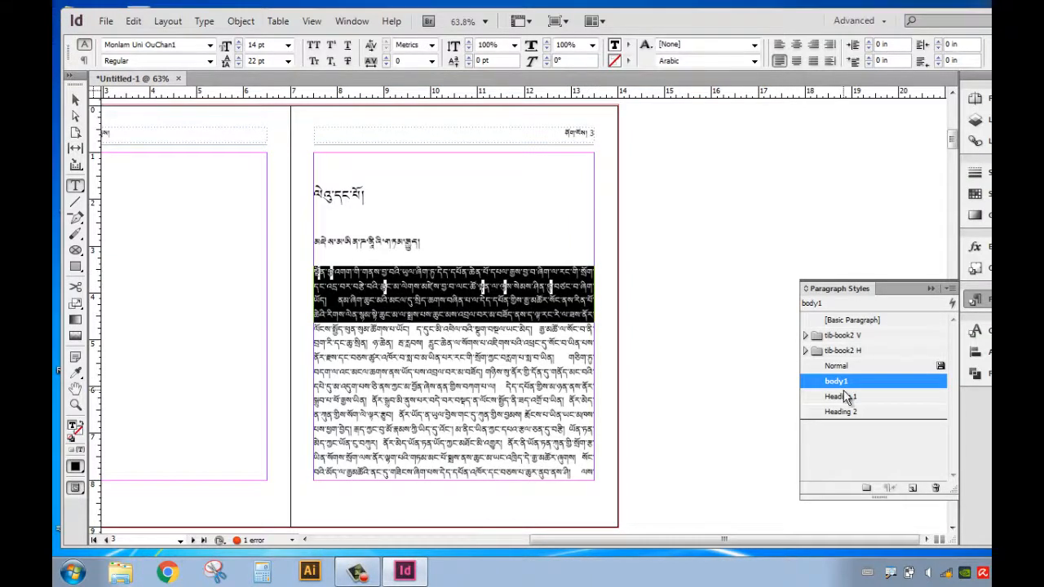
{"action": "left_click", "coordinate": [912, 488]}
{"action": "left_click", "coordinate": [874, 397]}
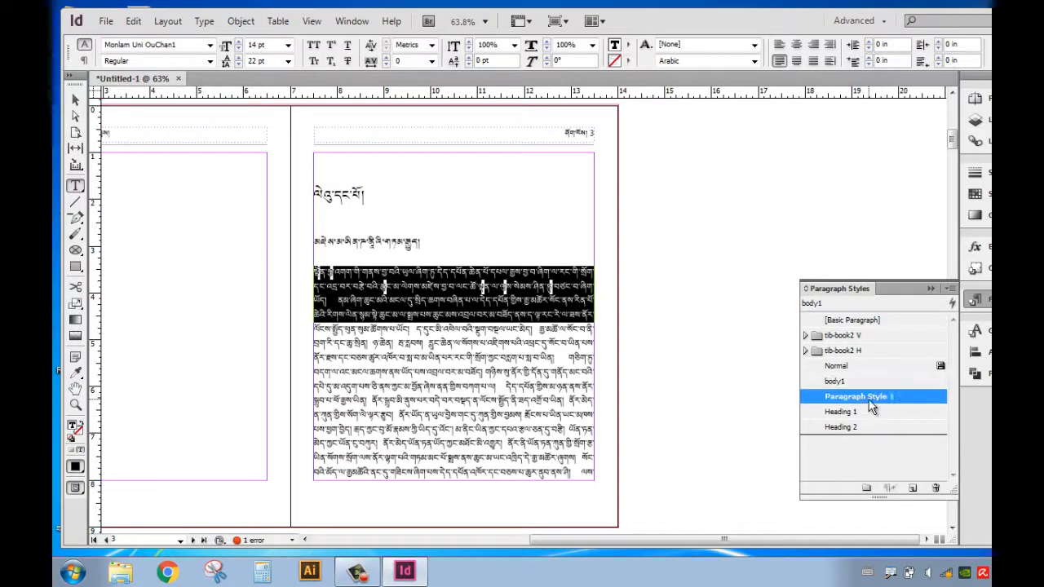
{"action": "double_click", "coordinate": [898, 397]}
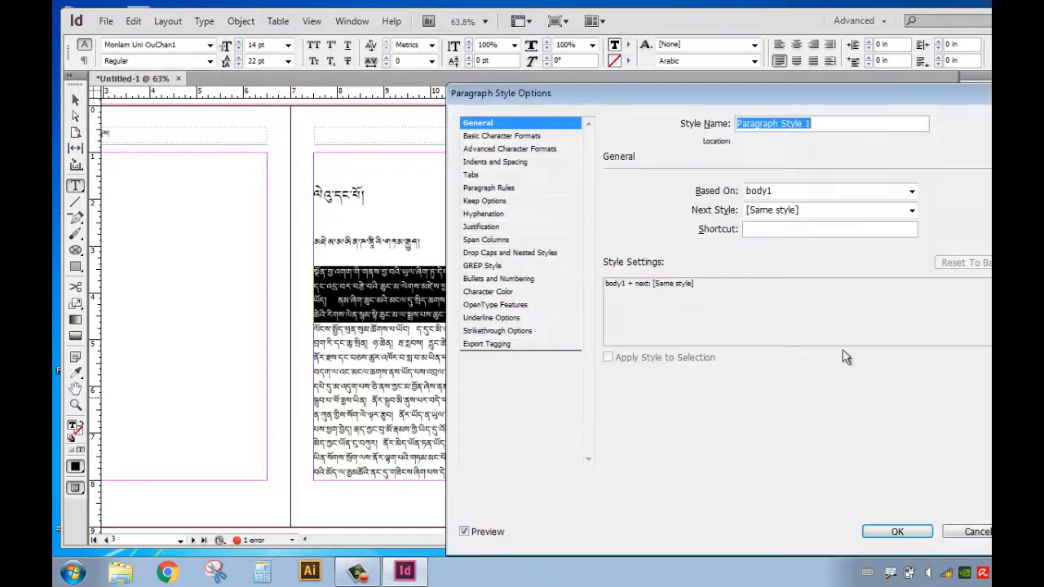
{"action": "left_click", "coordinate": [831, 129]}
{"action": "left_click_drag", "start_coordinate": [831, 129], "coordinate": [702, 130]}
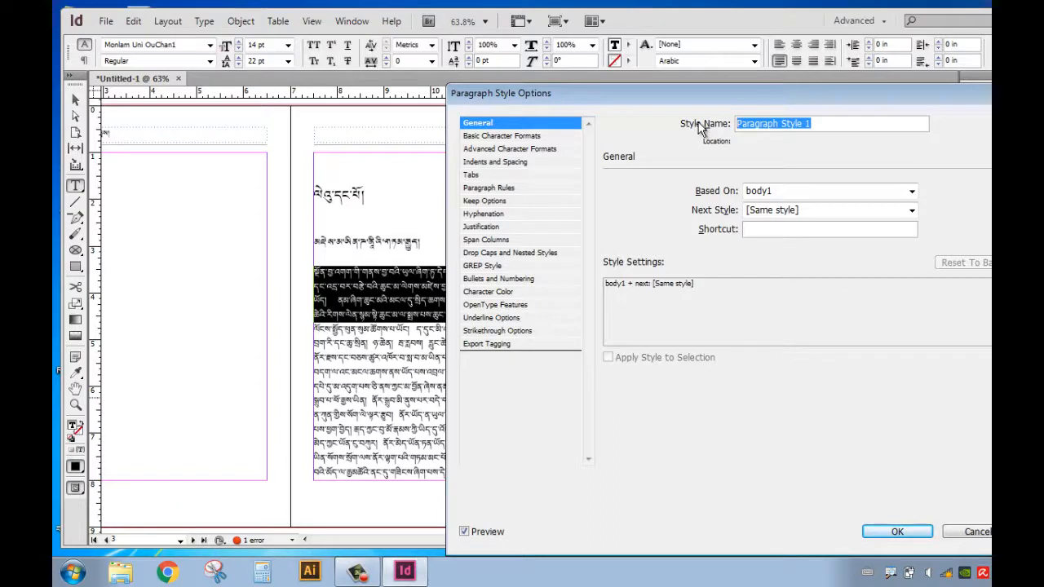
{"action": "type", "text": "body2"}
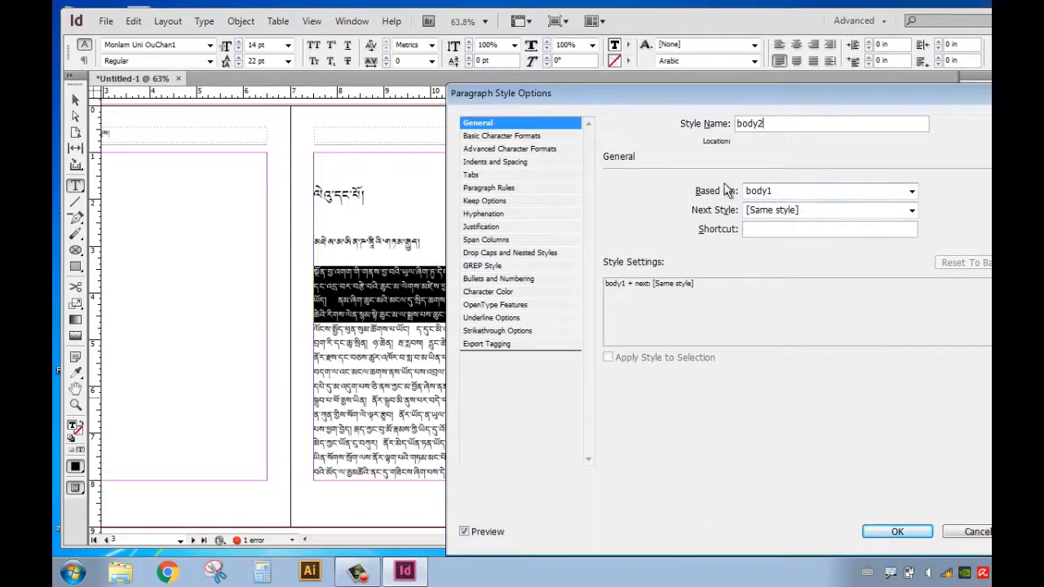
Step: Give the body2 style a first-line indent of 0.2083 in and apply the style changes
{"action": "left_click", "coordinate": [478, 176]}
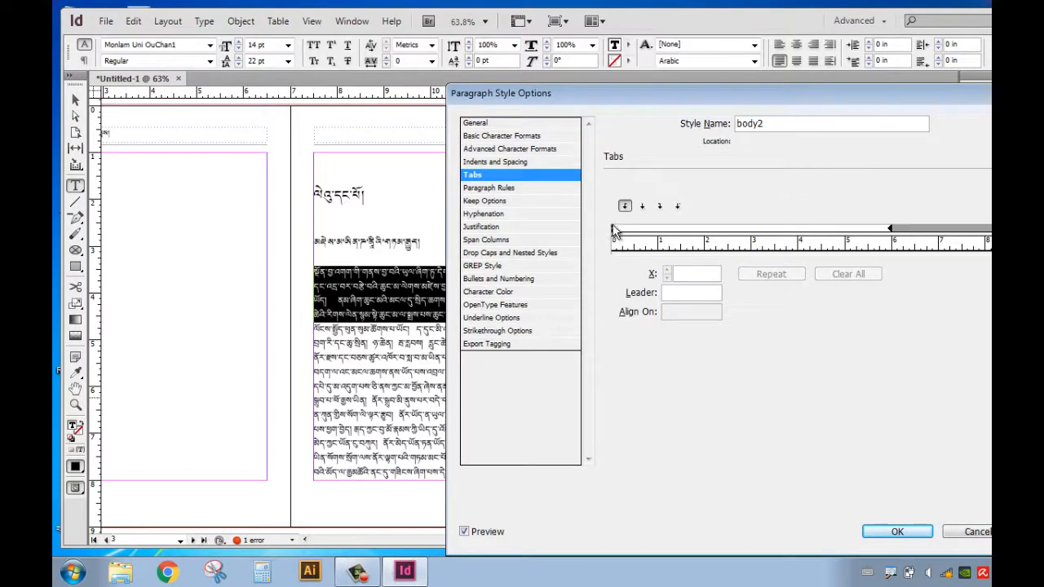
{"action": "left_click", "coordinate": [614, 231]}
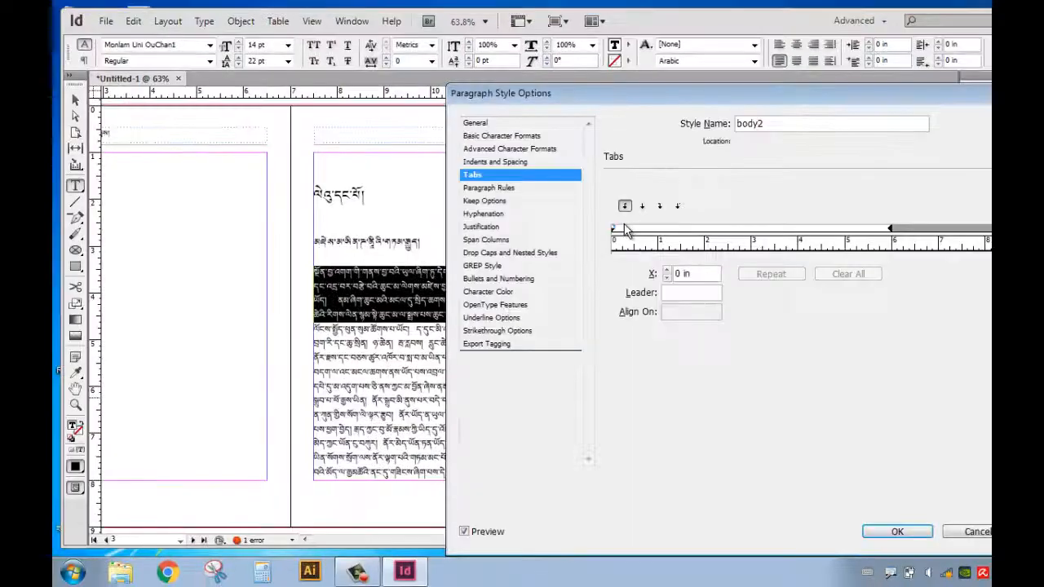
{"action": "mouse_move", "coordinate": [605, 231]}
{"action": "left_mouse_down"}
{"action": "mouse_move", "coordinate": [629, 243]}
{"action": "mouse_move", "coordinate": [623, 234]}
{"action": "left_mouse_up"}
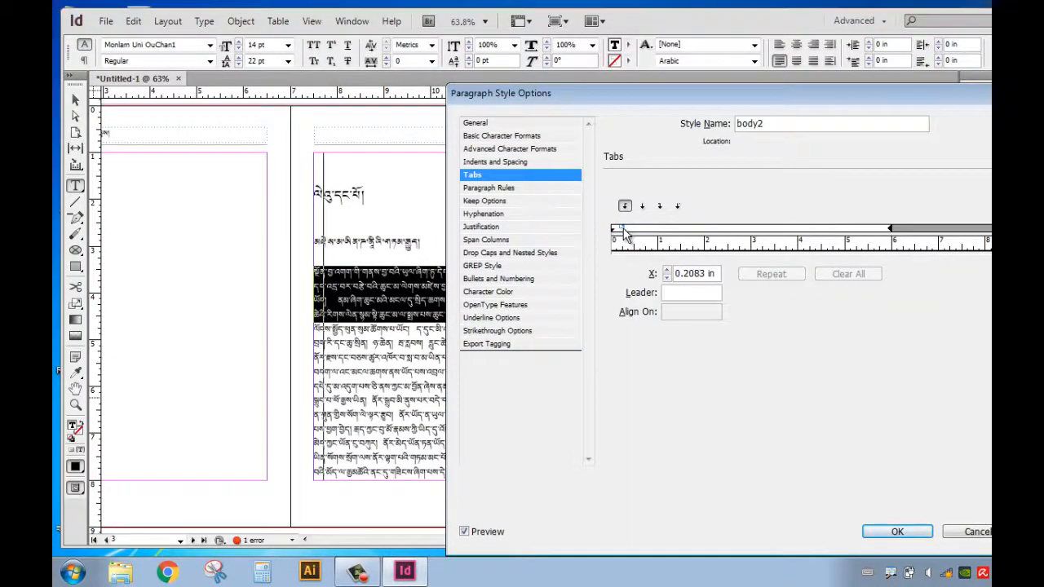
{"action": "left_click", "coordinate": [897, 531]}
Step: Set page 3's first body paragraph back to body1 and break its fifth line into a new paragraph styled body2
{"action": "left_click", "coordinate": [420, 273]}
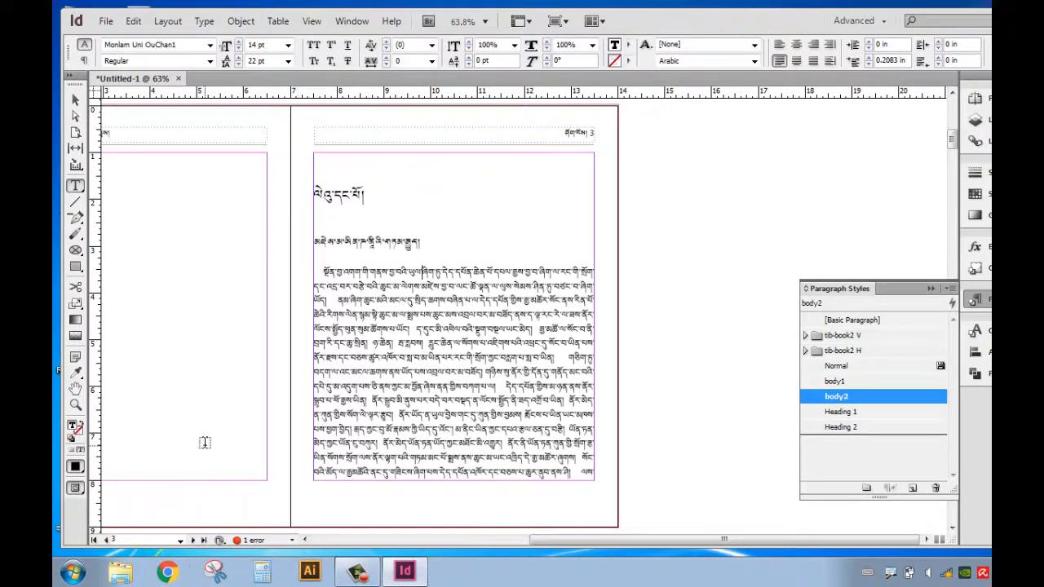
{"action": "left_click", "coordinate": [843, 382]}
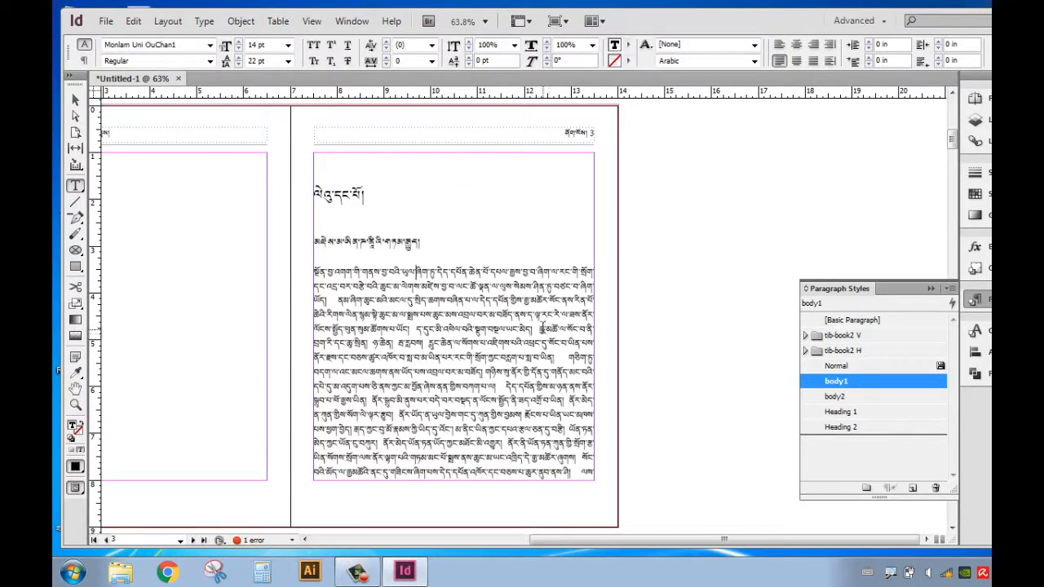
{"action": "key", "text": "Return"}
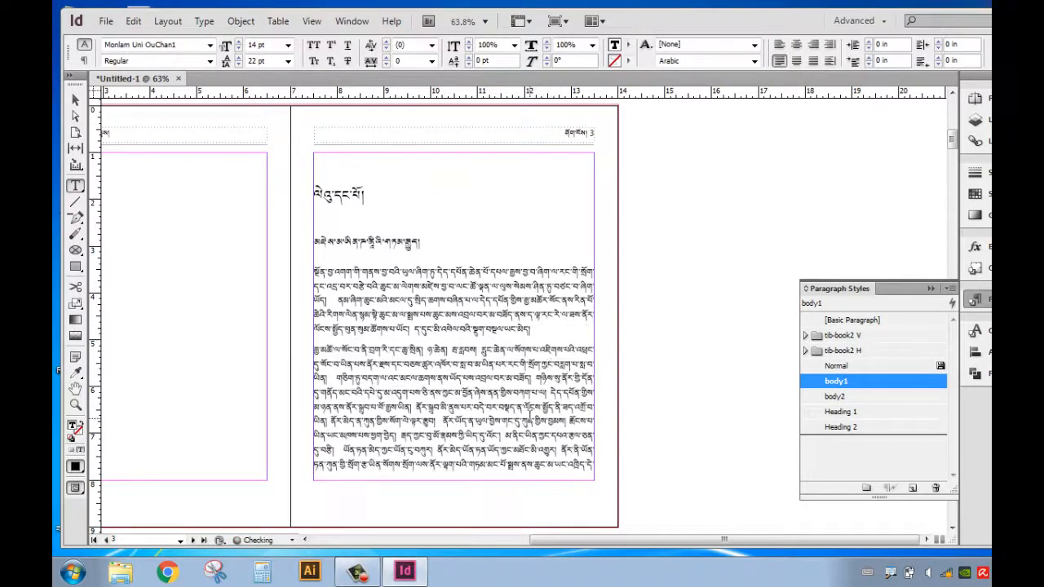
{"action": "left_click", "coordinate": [836, 397]}
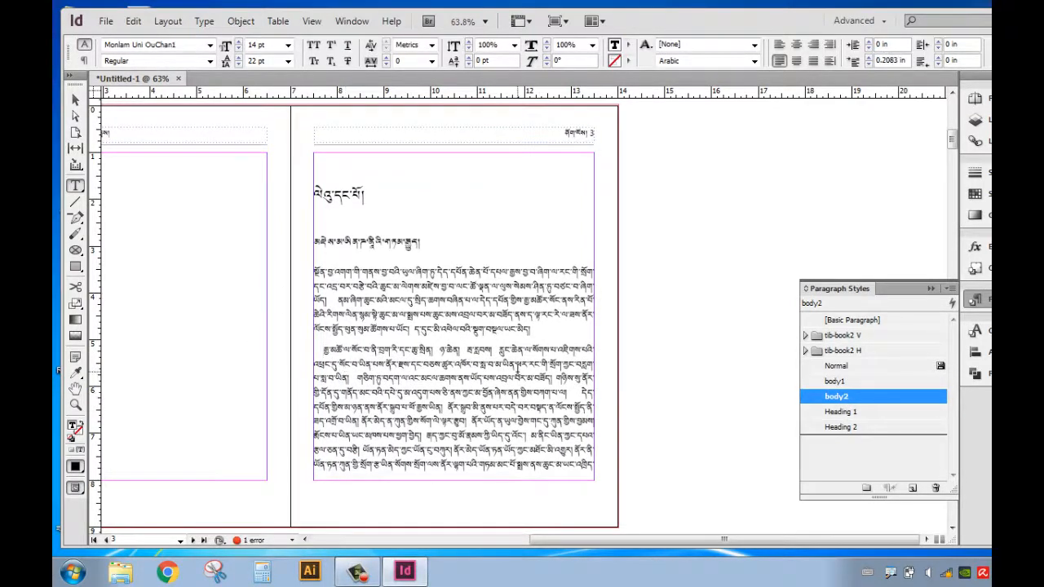
Step: Select the entire text of the story and apply the body2 paragraph style to it
{"action": "scroll", "coordinate": [514, 287], "scroll_direction": "down", "scroll_amount": 10}
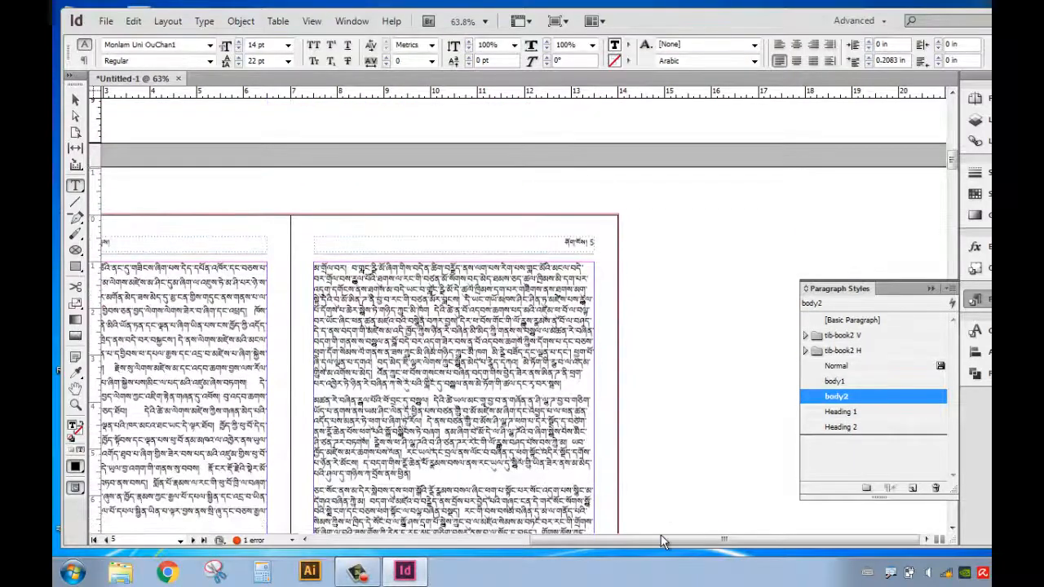
{"action": "left_click_drag", "start_coordinate": [661, 539], "coordinate": [541, 540]}
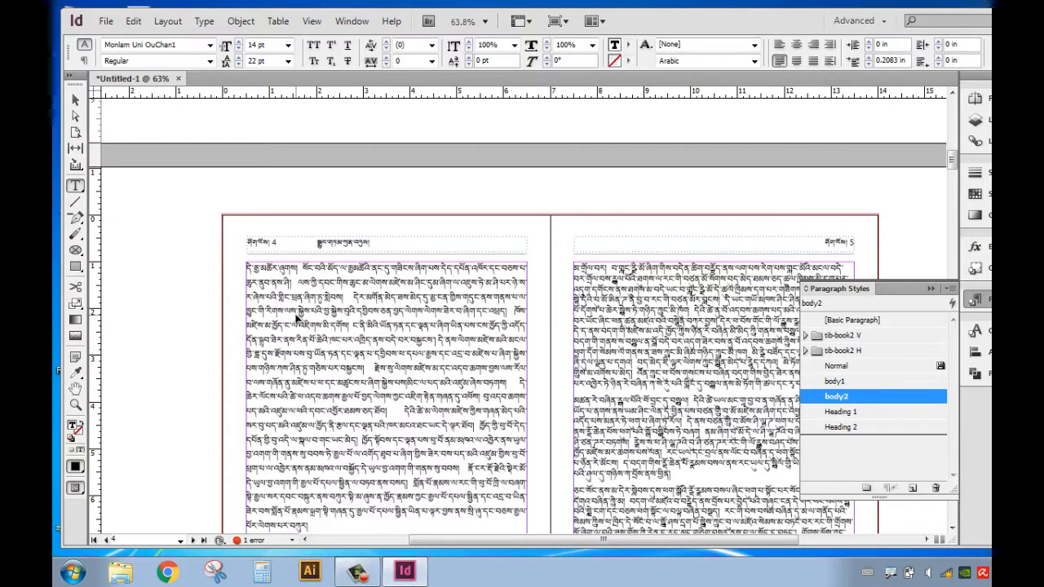
{"action": "key", "text": "ctrl+a"}
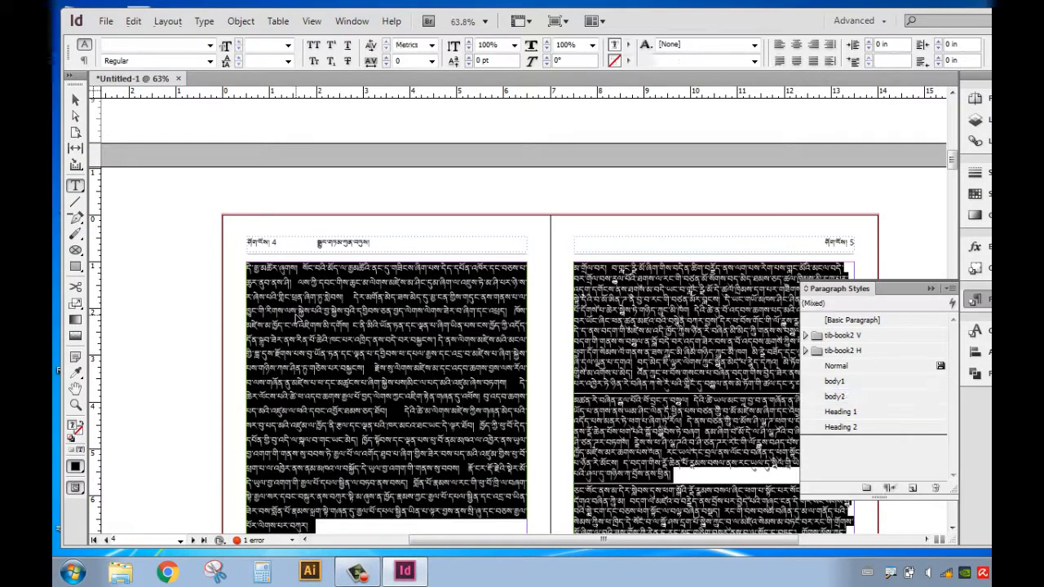
{"action": "left_click", "coordinate": [838, 397]}
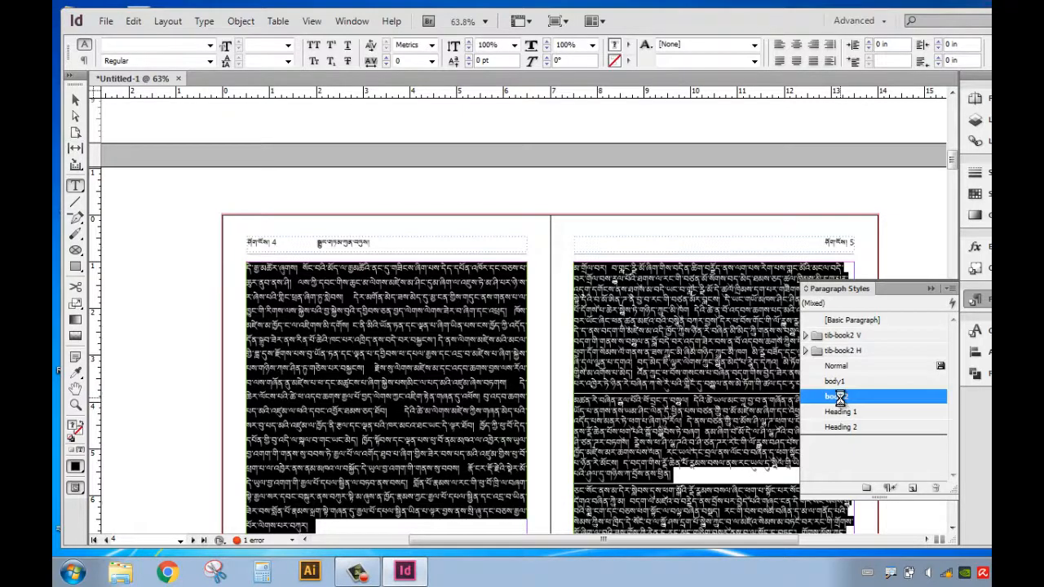
{"action": "left_click", "coordinate": [682, 310]}
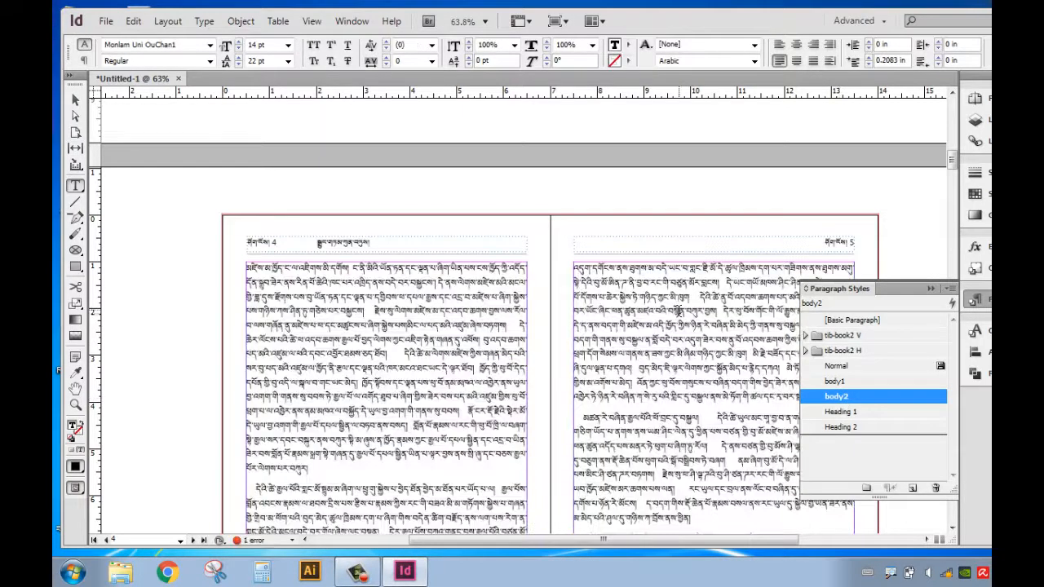
Step: Reapply Heading 1 to the chapter title on page 3 and Heading 2 to the subtitle below it
{"action": "scroll", "coordinate": [682, 310], "scroll_direction": "up", "scroll_amount": 10}
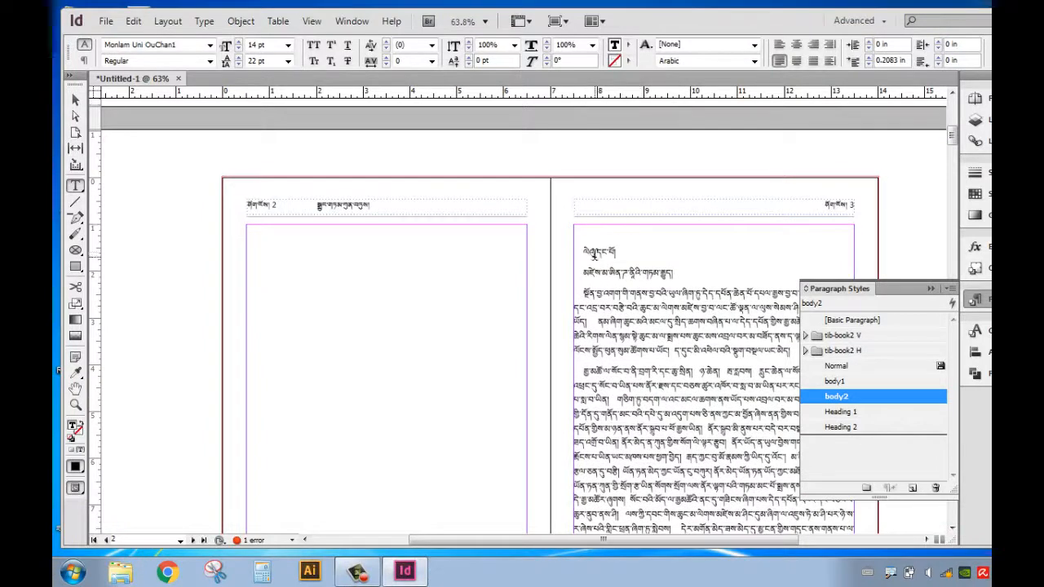
{"action": "left_click", "coordinate": [589, 251]}
{"action": "left_click", "coordinate": [860, 413]}
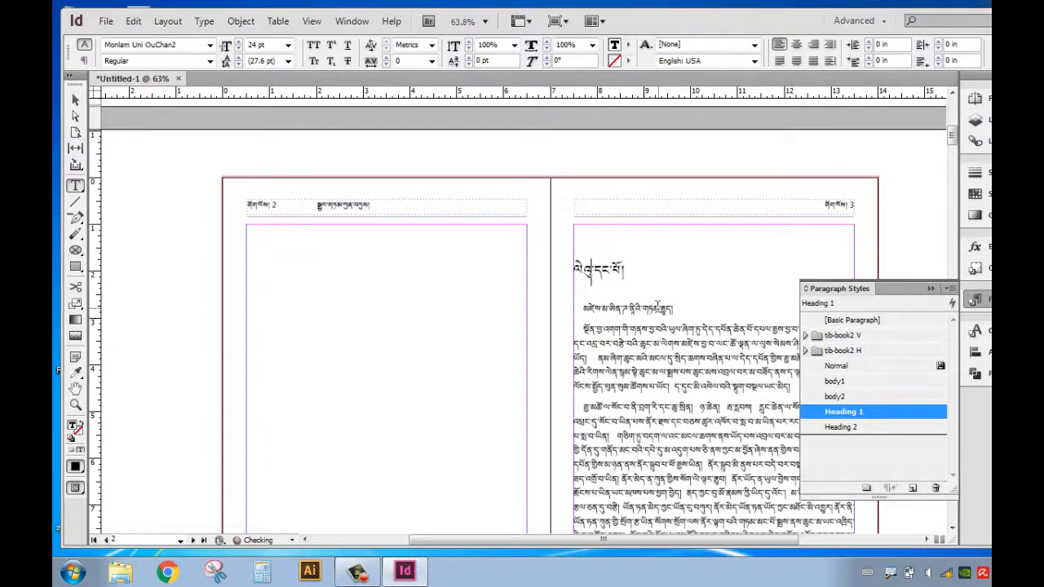
{"action": "left_click", "coordinate": [845, 426]}
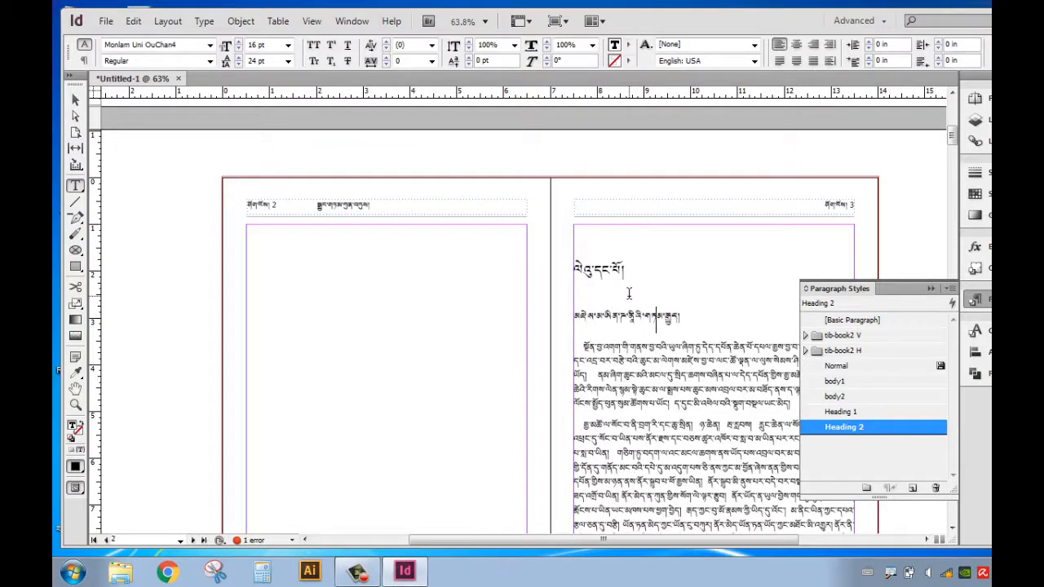
Step: Change the Heading 2 style's alignment to Center and apply the style changes
{"action": "double_click", "coordinate": [879, 432]}
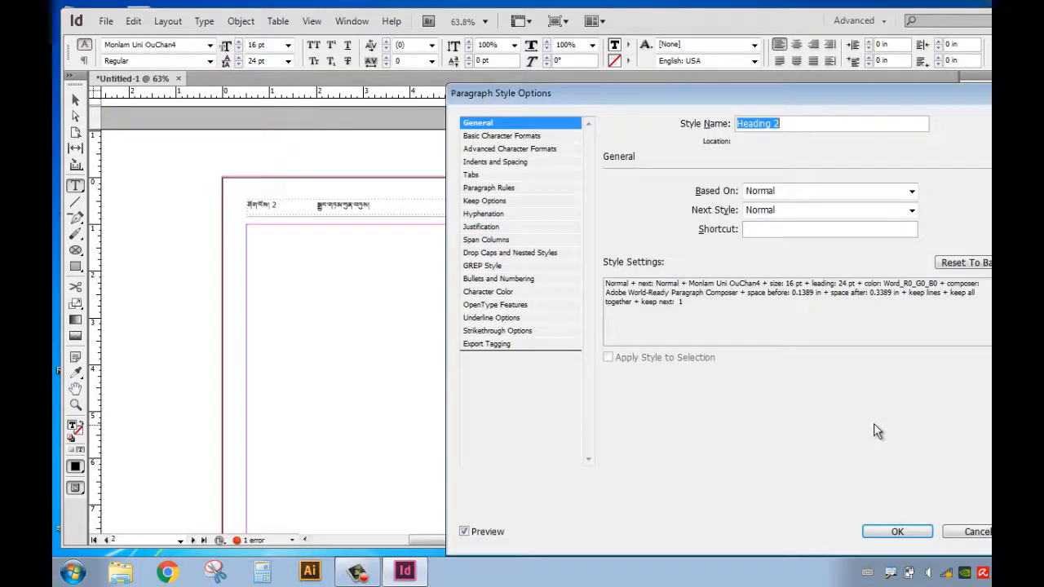
{"action": "left_click", "coordinate": [510, 137]}
{"action": "left_click", "coordinate": [510, 149]}
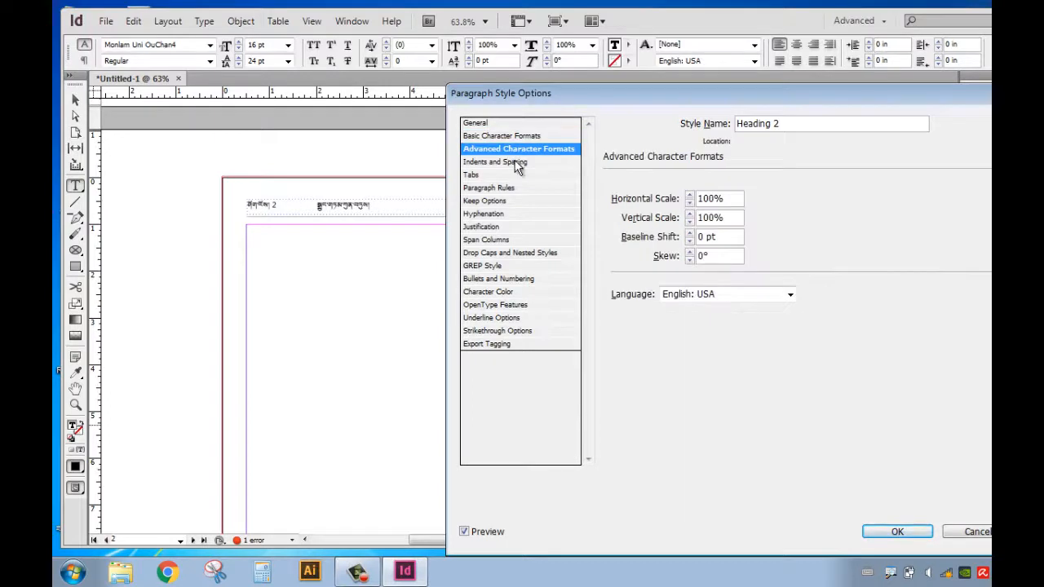
{"action": "left_click", "coordinate": [512, 162]}
{"action": "left_click", "coordinate": [790, 201]}
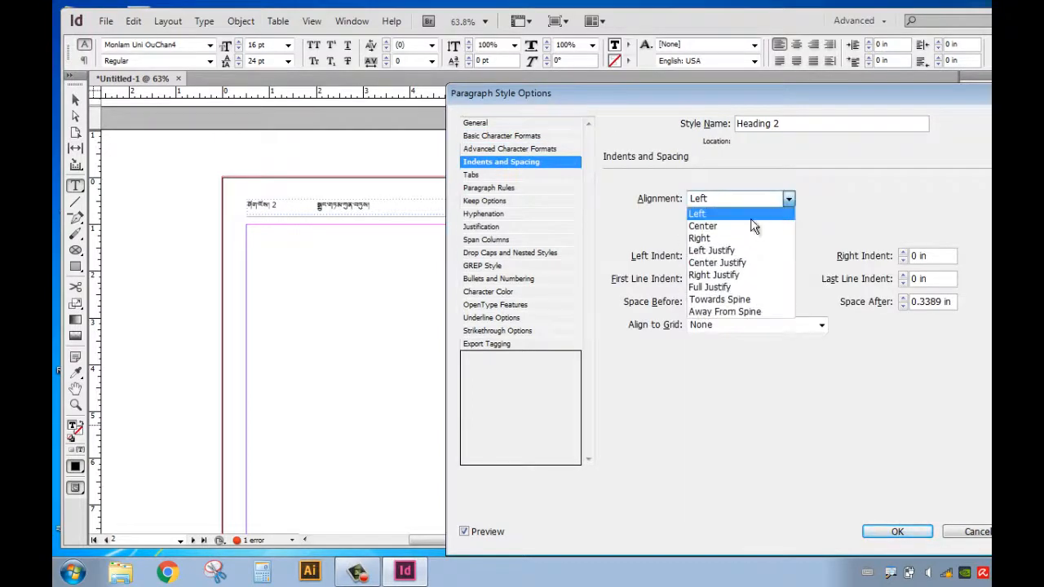
{"action": "left_click", "coordinate": [738, 228]}
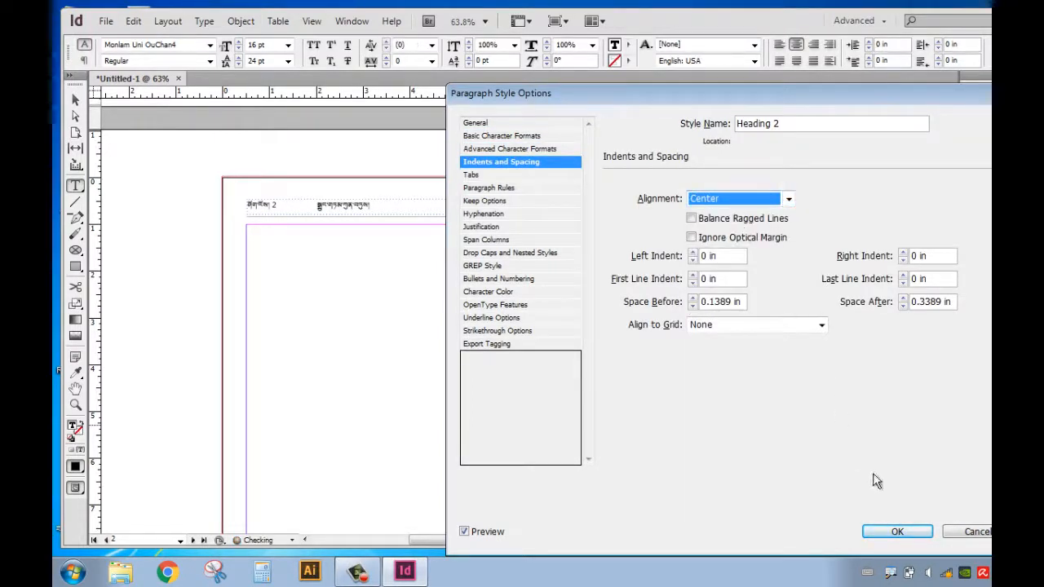
{"action": "left_click", "coordinate": [897, 534]}
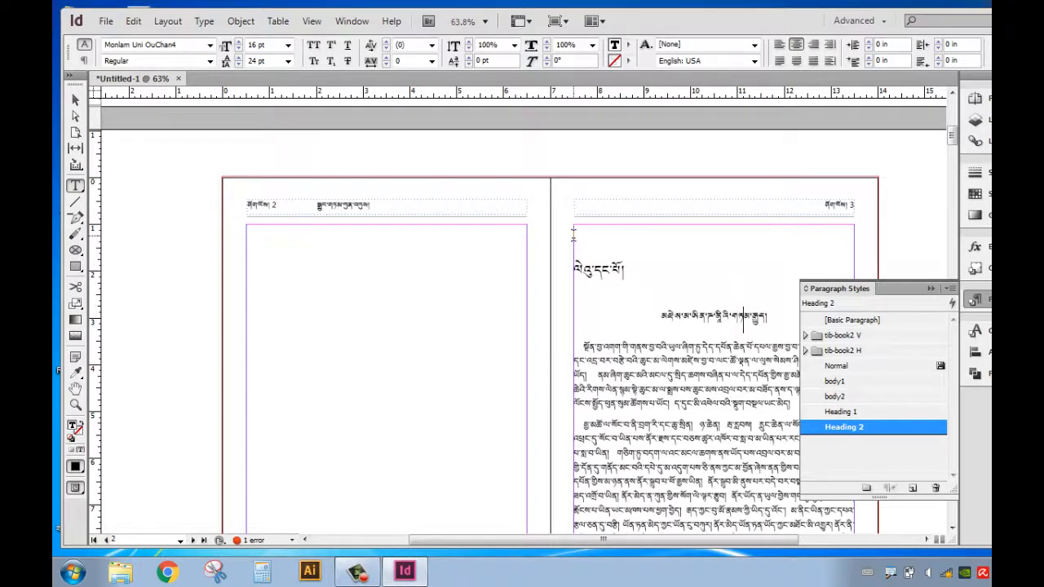
Step: Change the Heading 1 style's alignment to Center and apply the style changes
{"action": "left_click", "coordinate": [845, 411]}
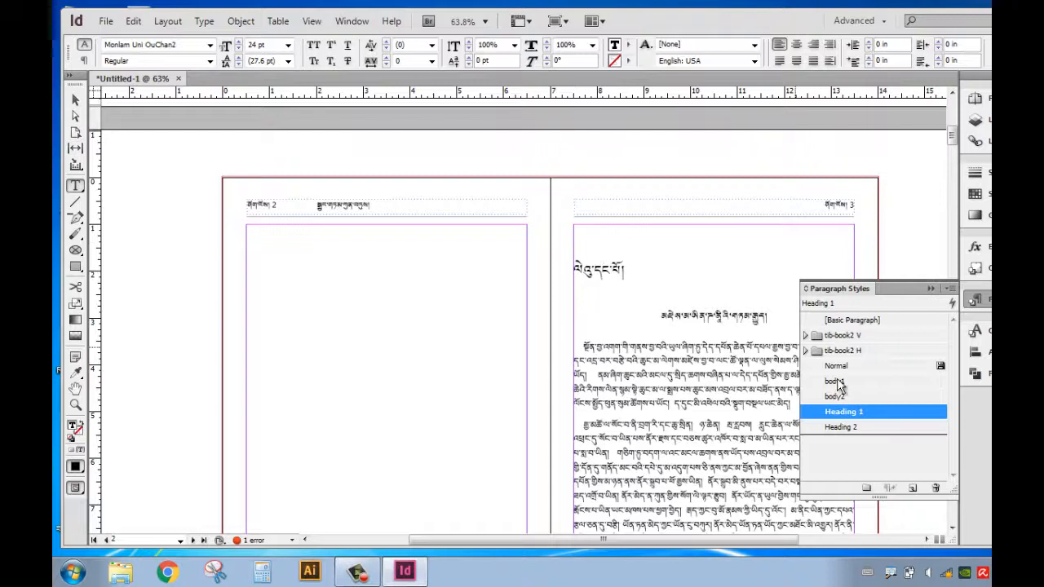
{"action": "double_click", "coordinate": [900, 414]}
{"action": "left_click", "coordinate": [516, 149]}
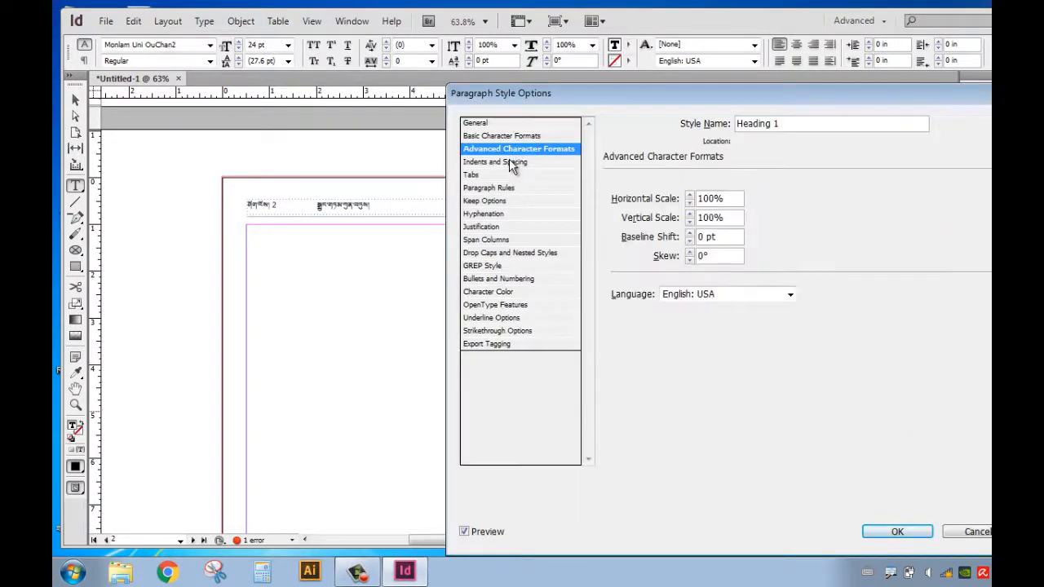
{"action": "left_click", "coordinate": [515, 162]}
{"action": "left_click", "coordinate": [789, 198]}
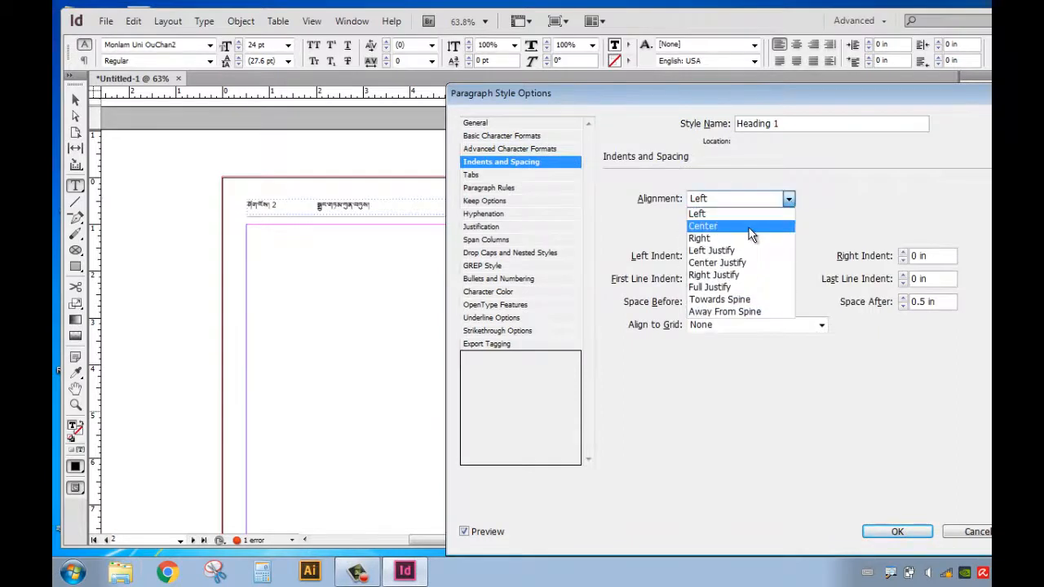
{"action": "left_click", "coordinate": [718, 224]}
{"action": "left_click", "coordinate": [891, 531]}
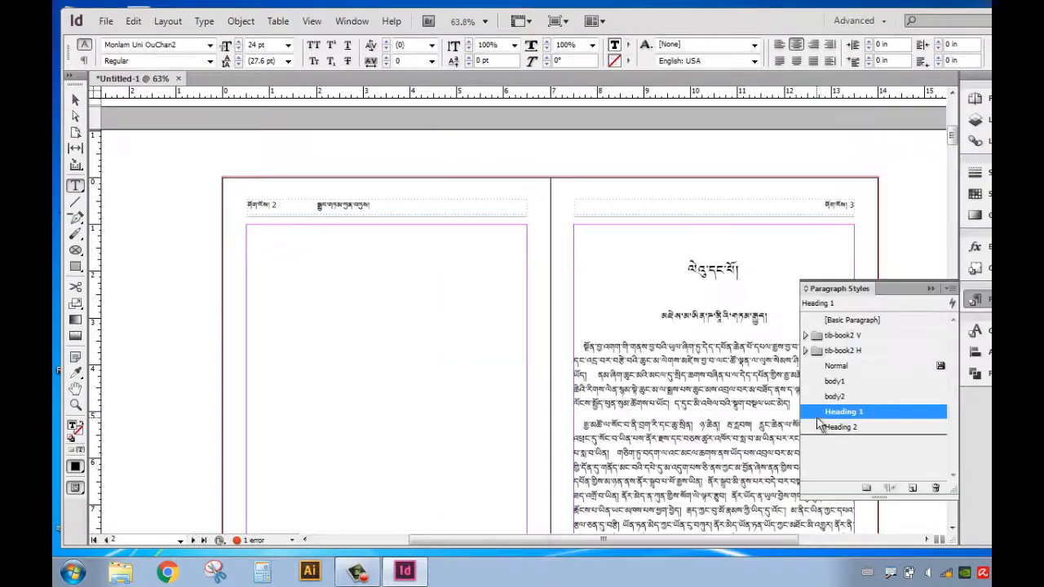
Step: Apply the Heading 2 paragraph style to the section title in the middle of page 8
{"action": "left_click", "coordinate": [706, 318]}
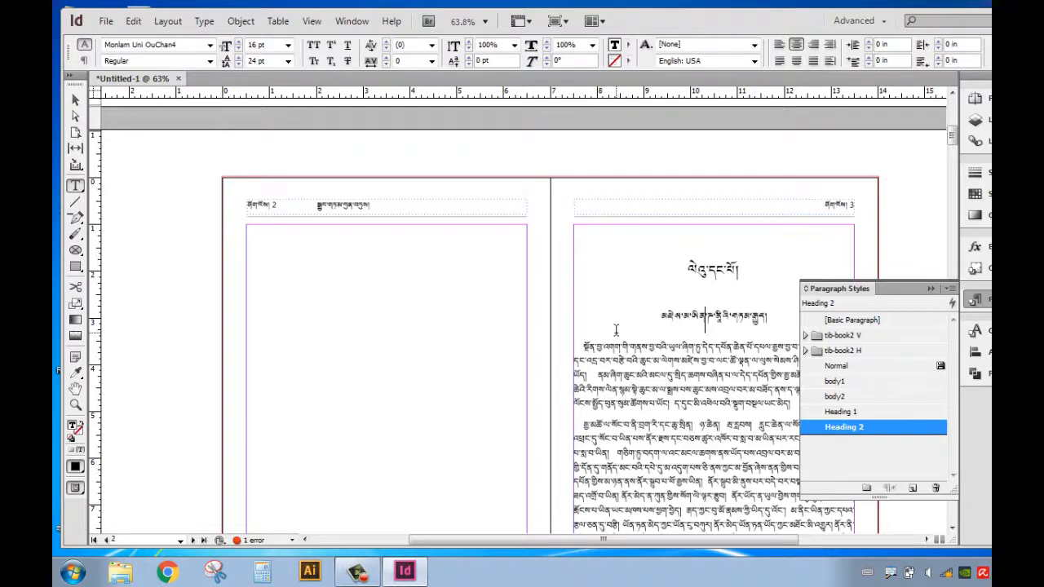
{"action": "scroll", "coordinate": [637, 296], "scroll_direction": "down", "scroll_amount": 10}
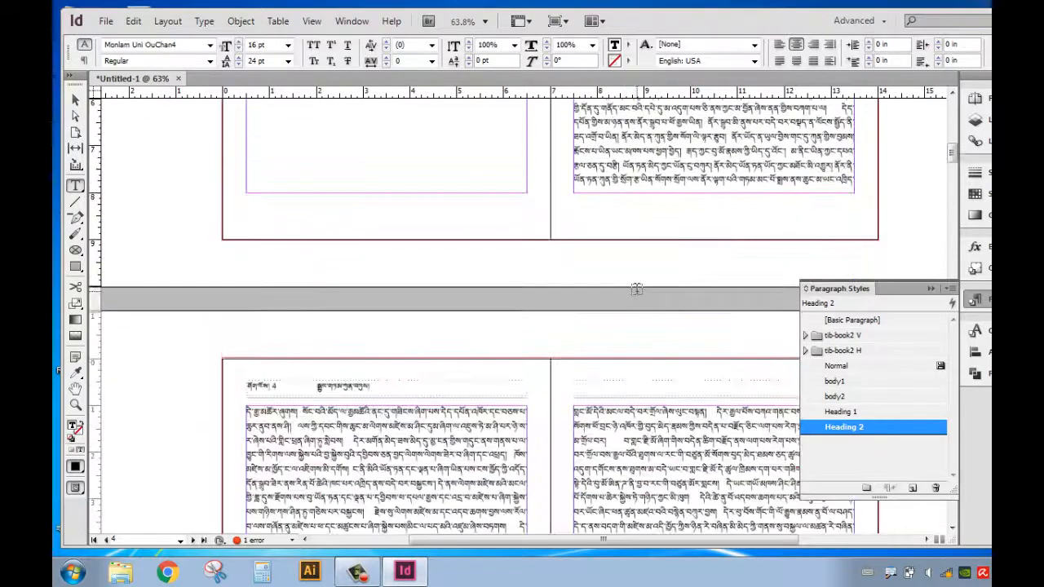
{"action": "scroll", "coordinate": [637, 289], "scroll_direction": "down", "scroll_amount": 3}
{"action": "scroll", "coordinate": [636, 289], "scroll_direction": "down", "scroll_amount": 3}
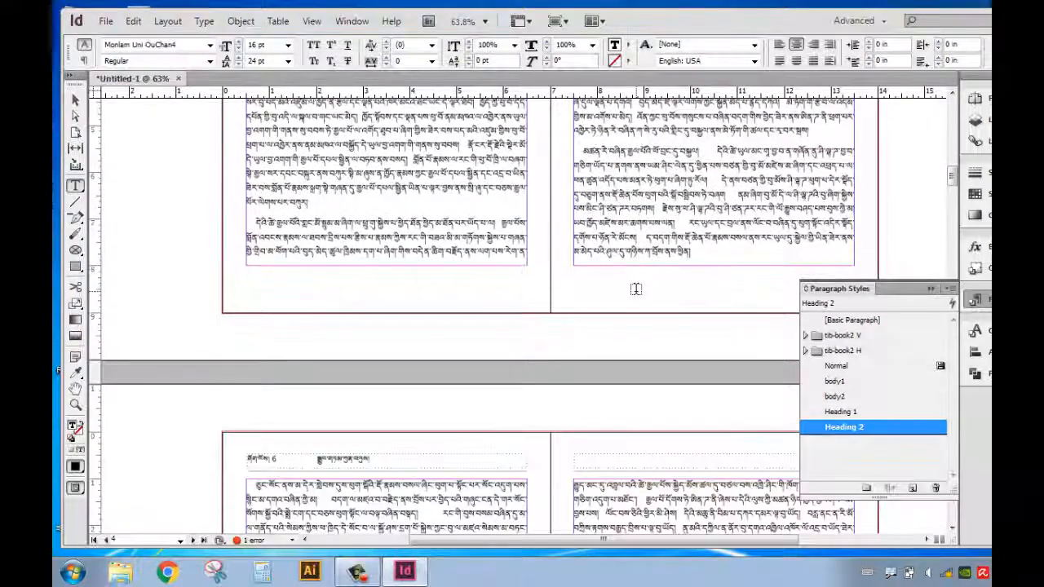
{"action": "scroll", "coordinate": [636, 289], "scroll_direction": "down", "scroll_amount": 10}
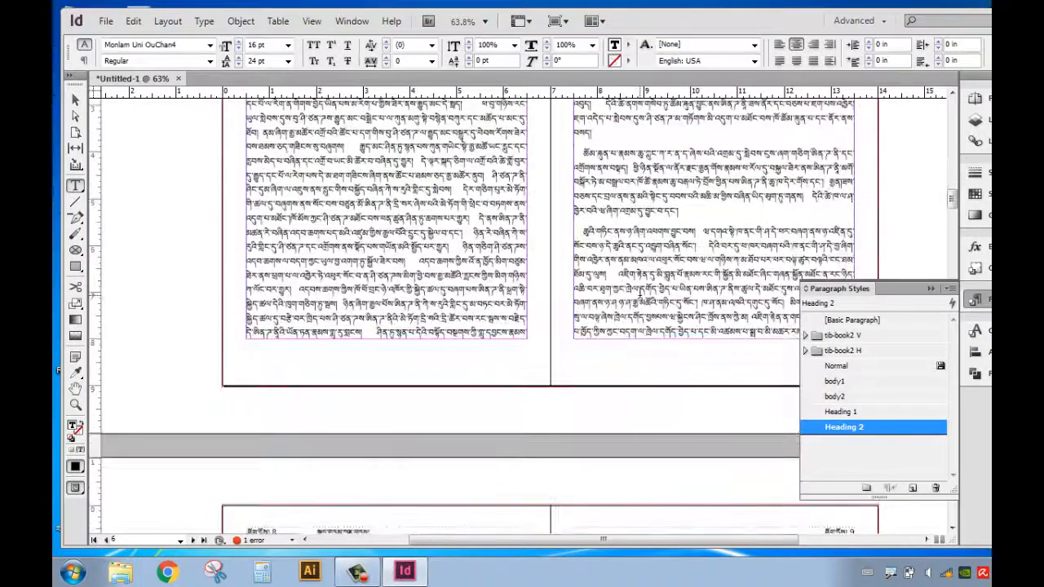
{"action": "scroll", "coordinate": [640, 292], "scroll_direction": "down", "scroll_amount": 5}
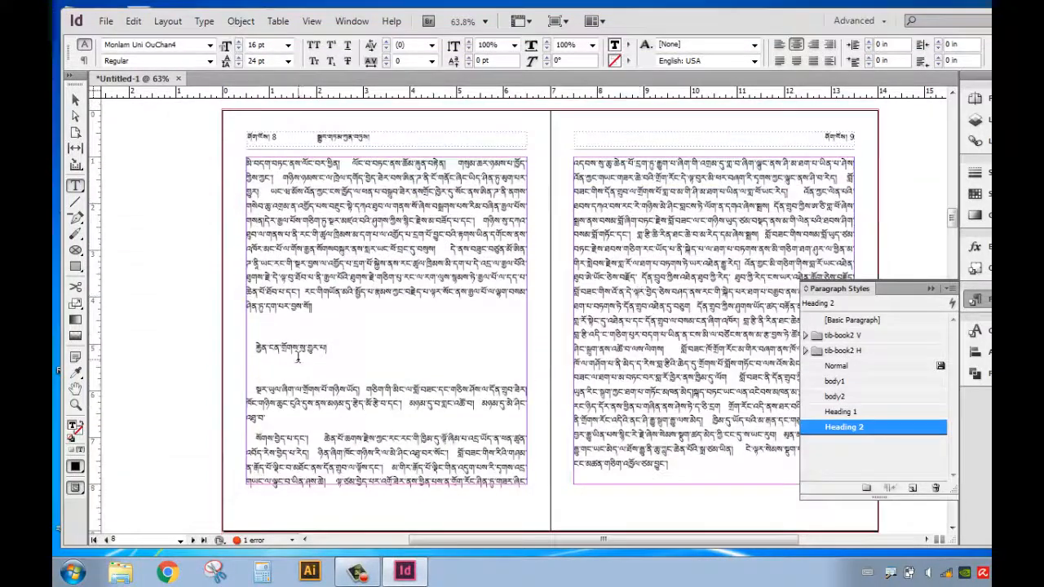
{"action": "left_click_drag", "start_coordinate": [831, 396], "coordinate": [848, 433]}
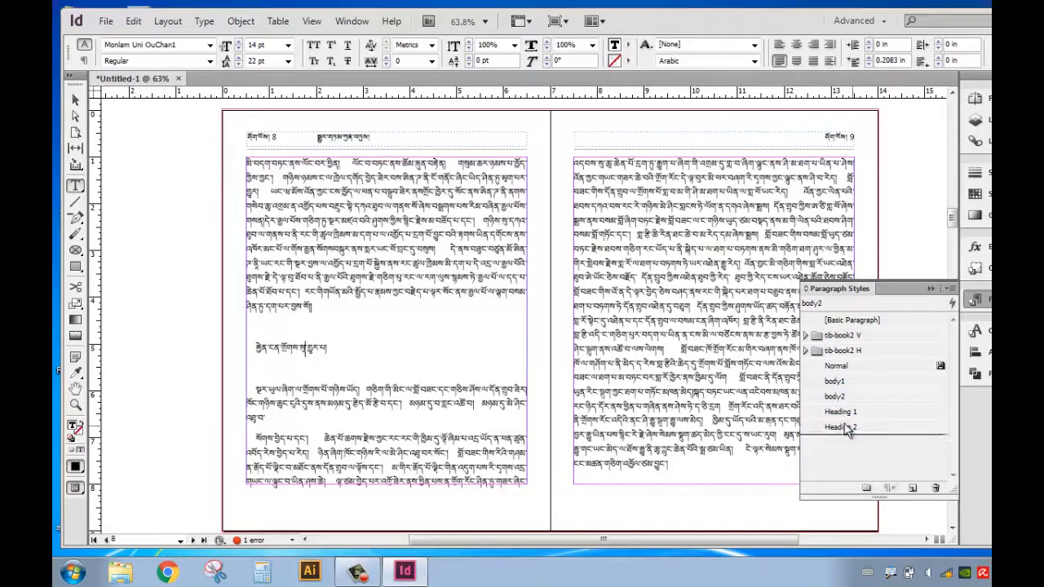
{"action": "left_click", "coordinate": [332, 350]}
{"action": "left_click", "coordinate": [851, 430]}
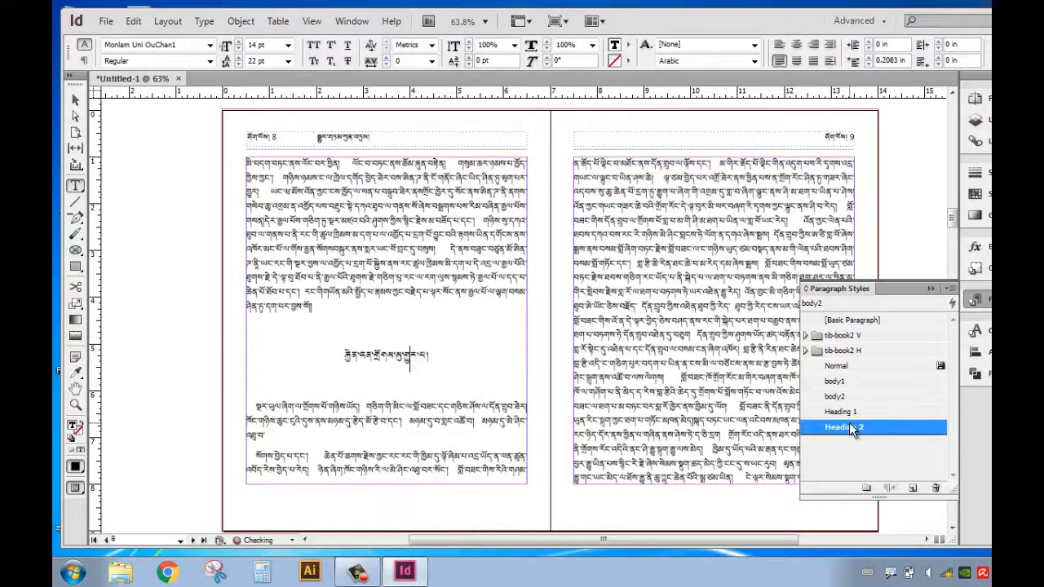
Step: Delete the empty line below page 8's section title and apply body1 to the first paragraph under it
{"action": "left_click", "coordinate": [373, 389]}
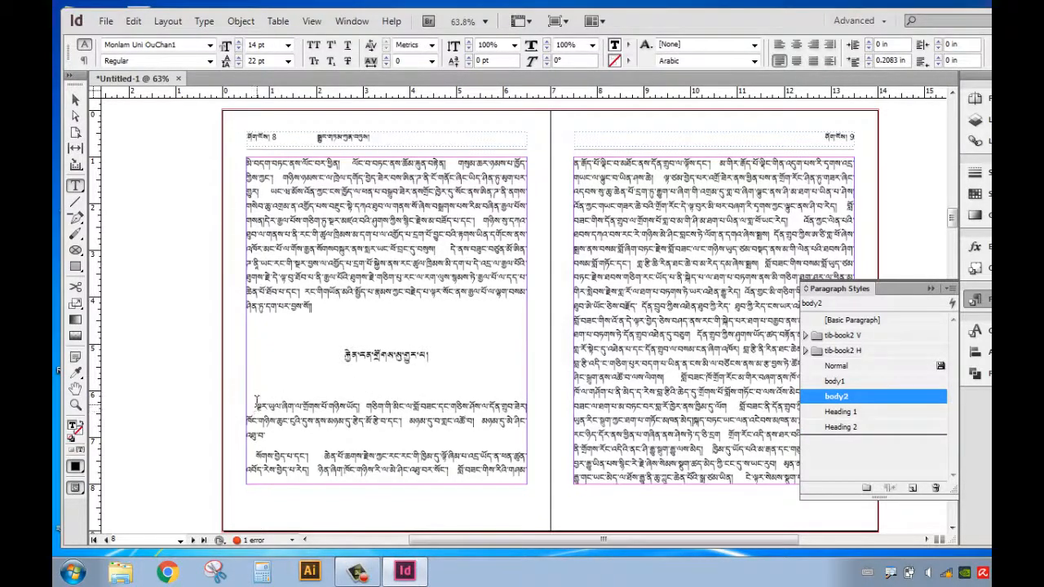
{"action": "key", "text": "BackSpace"}
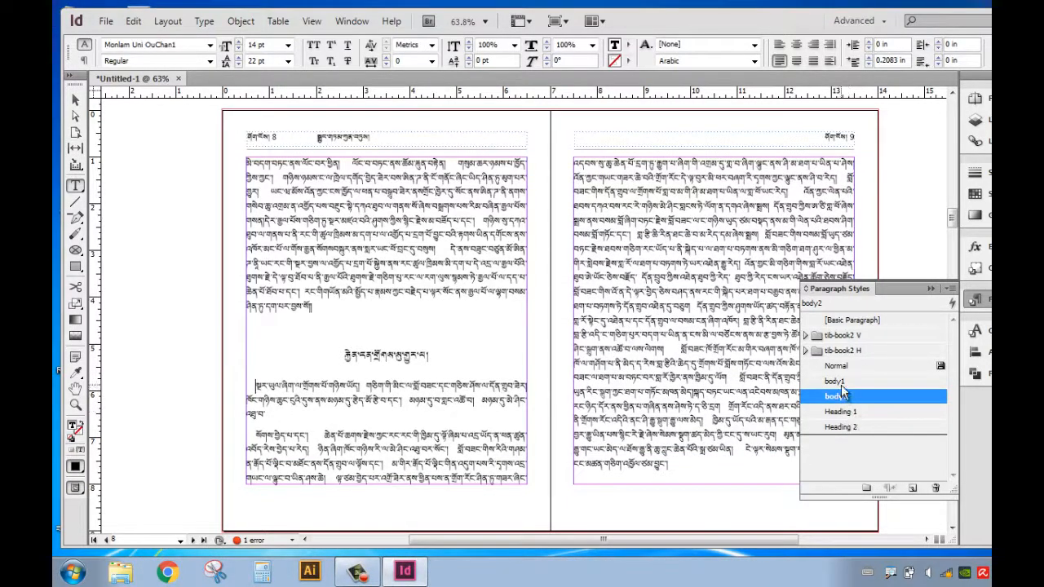
{"action": "left_click", "coordinate": [838, 381]}
{"action": "left_click", "coordinate": [377, 371]}
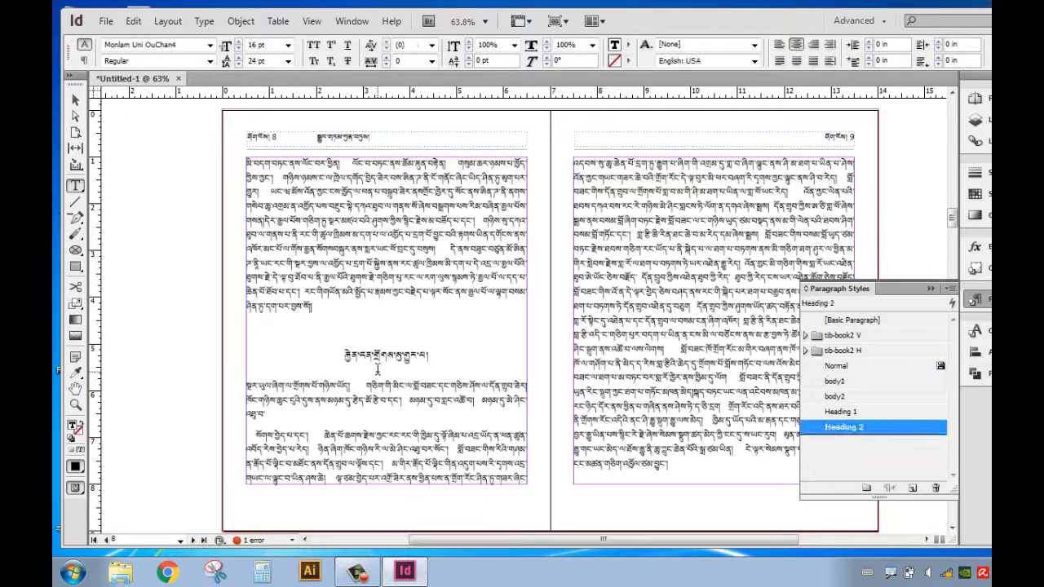
Step: Apply Heading 1 to the chapter title at the end of page 14 and Heading 2 to the subtitle following it
{"action": "scroll", "coordinate": [404, 351], "scroll_direction": "down", "scroll_amount": 10}
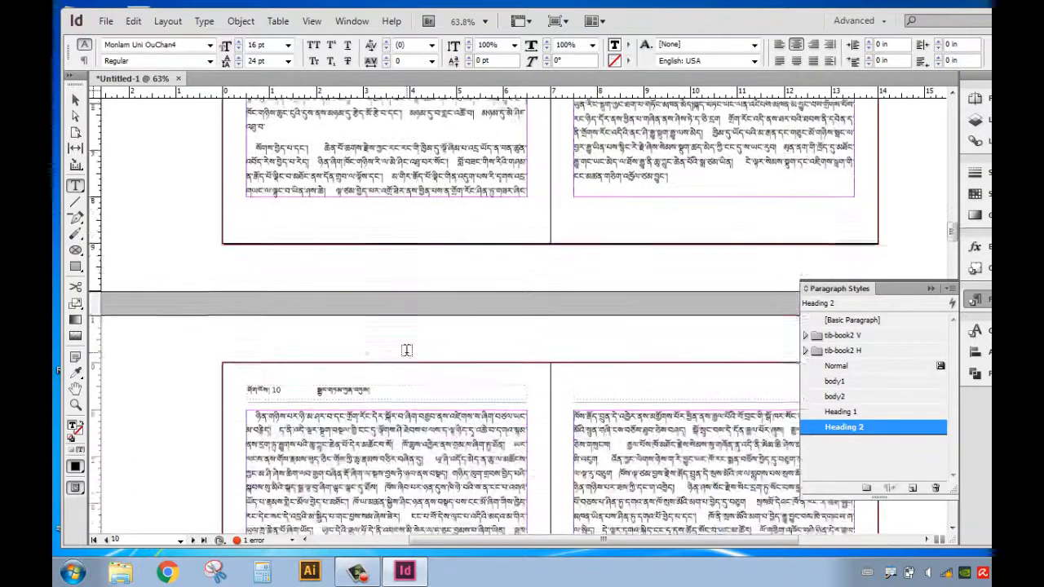
{"action": "scroll", "coordinate": [405, 351], "scroll_direction": "down", "scroll_amount": 12}
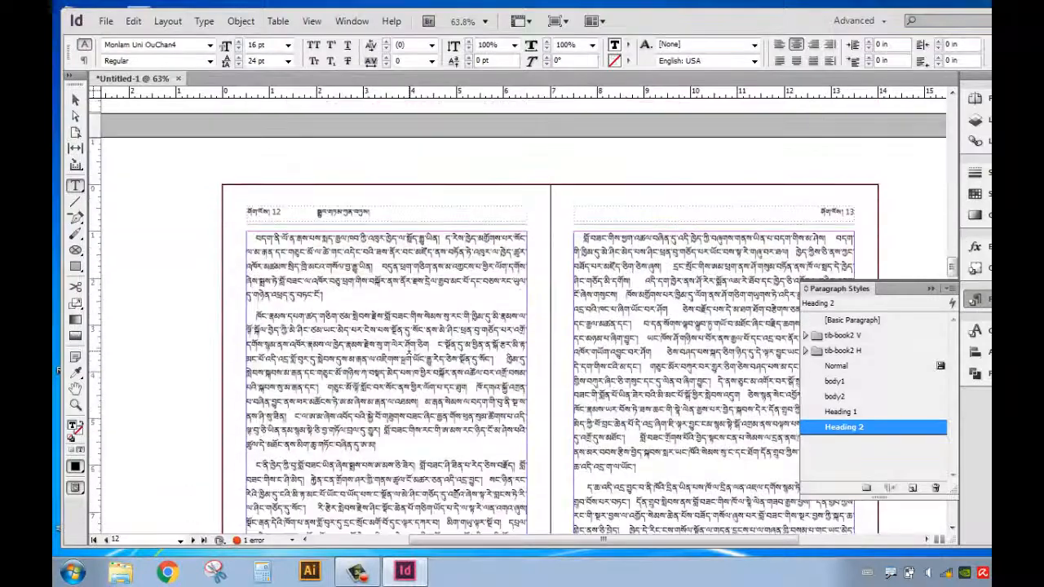
{"action": "scroll", "coordinate": [408, 349], "scroll_direction": "down", "scroll_amount": 10}
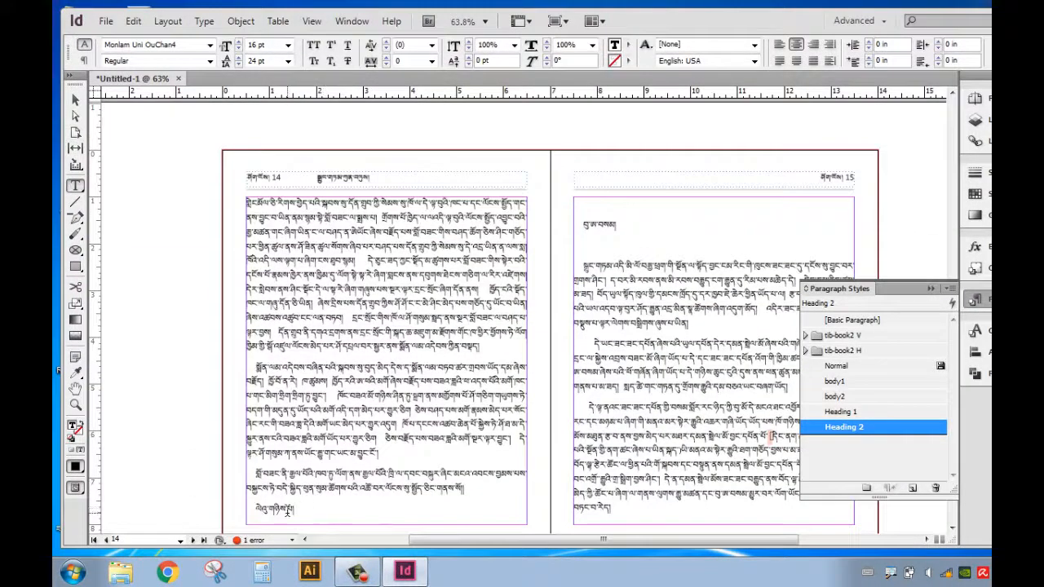
{"action": "left_click", "coordinate": [836, 396]}
{"action": "left_click", "coordinate": [844, 412]}
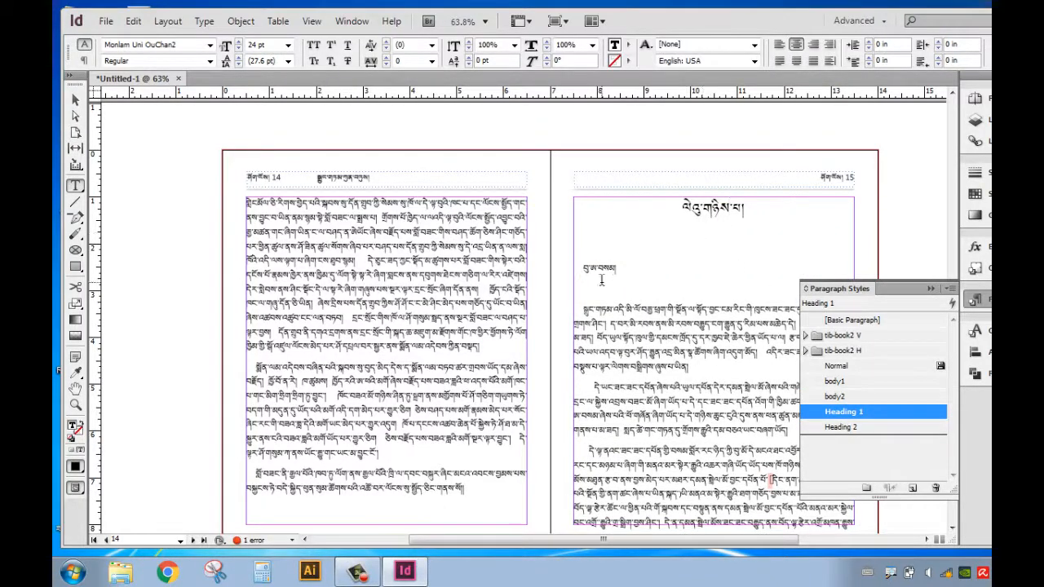
{"action": "left_click", "coordinate": [600, 262]}
{"action": "left_click", "coordinate": [855, 426]}
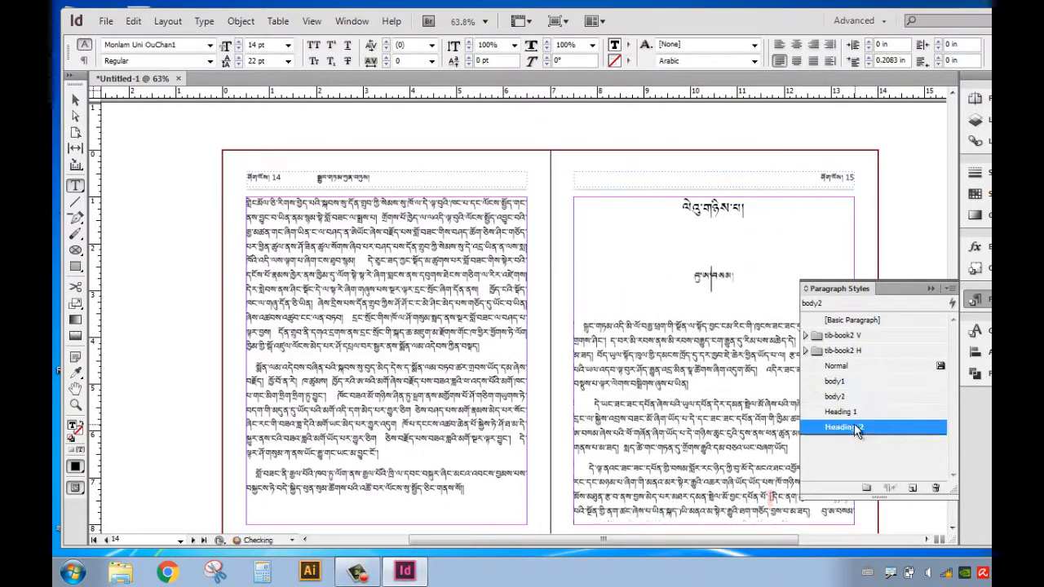
Step: Delete the empty lines below and above the subtitle on page 15
{"action": "left_click", "coordinate": [627, 303]}
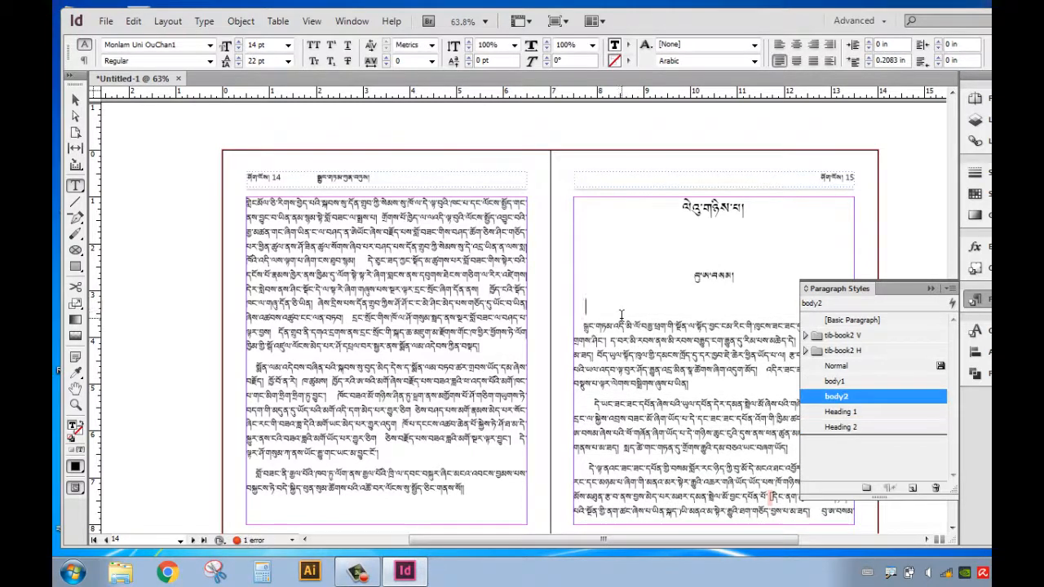
{"action": "key", "text": "BackSpace"}
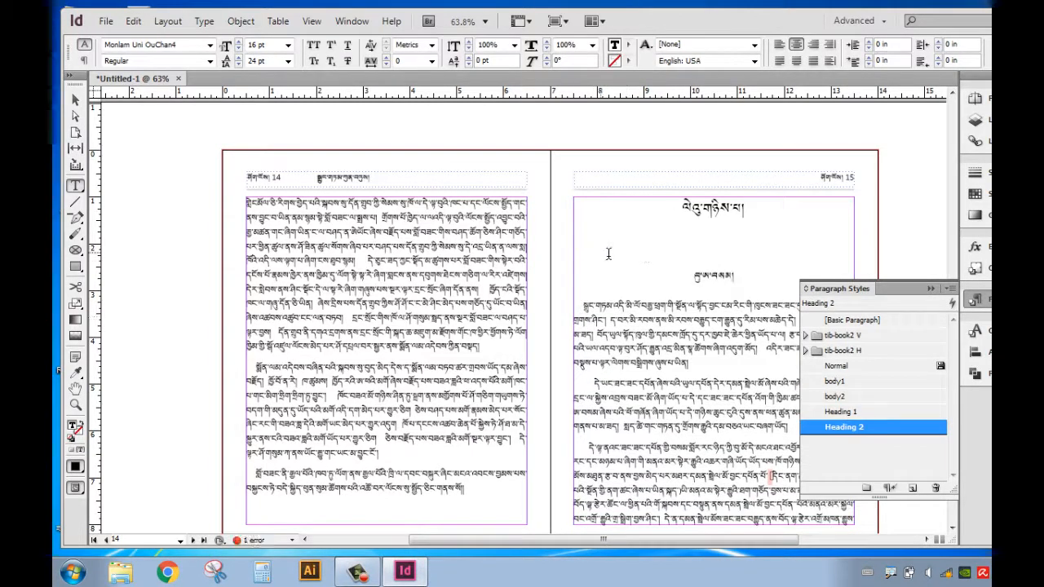
{"action": "key", "text": "Up"}
{"action": "key", "text": "BackSpace"}
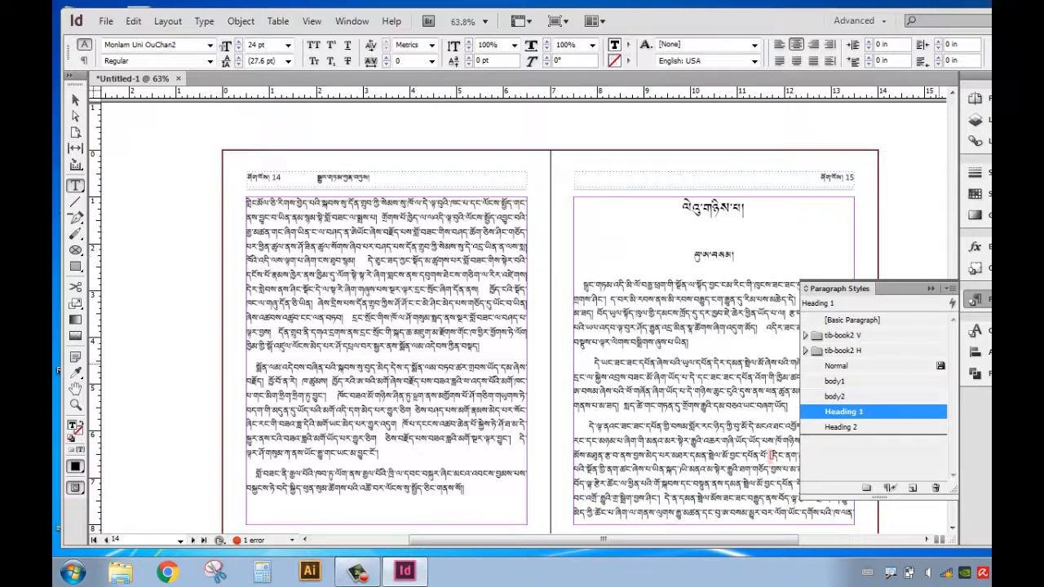
{"action": "left_click", "coordinate": [722, 331]}
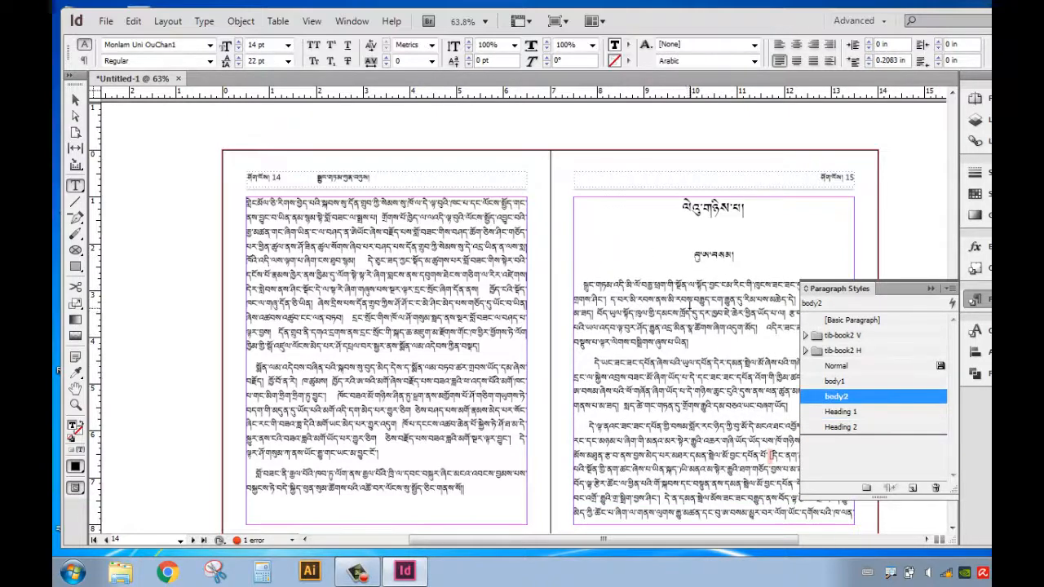
Step: Apply the Heading 2 paragraph style to the section title on page 18
{"action": "scroll", "coordinate": [722, 331], "scroll_direction": "down", "scroll_amount": 3}
{"action": "scroll", "coordinate": [695, 300], "scroll_direction": "down", "scroll_amount": 7}
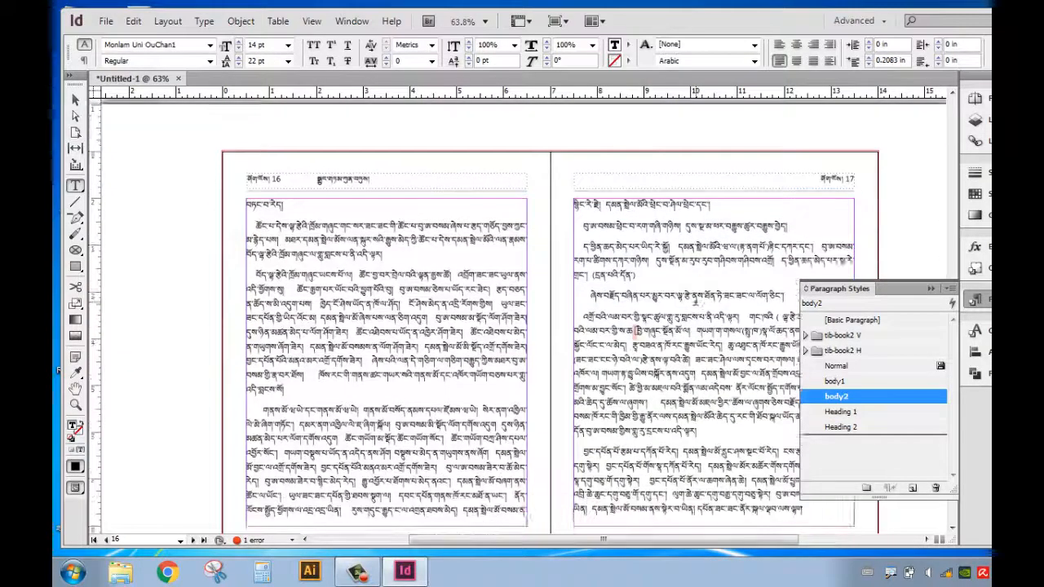
{"action": "scroll", "coordinate": [697, 299], "scroll_direction": "up", "scroll_amount": 1}
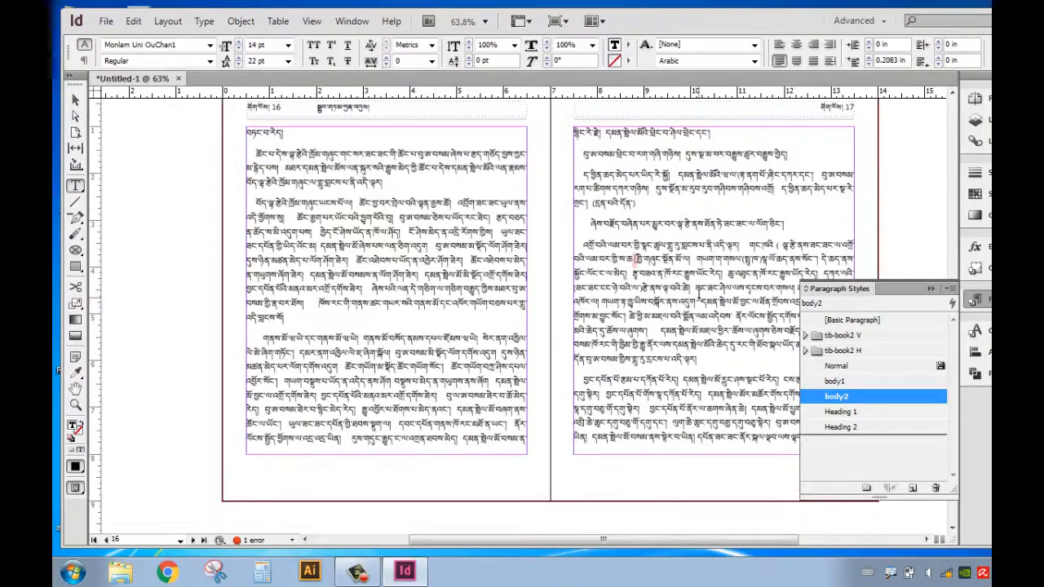
{"action": "scroll", "coordinate": [697, 298], "scroll_direction": "down", "scroll_amount": 3}
{"action": "scroll", "coordinate": [697, 298], "scroll_direction": "down", "scroll_amount": 15}
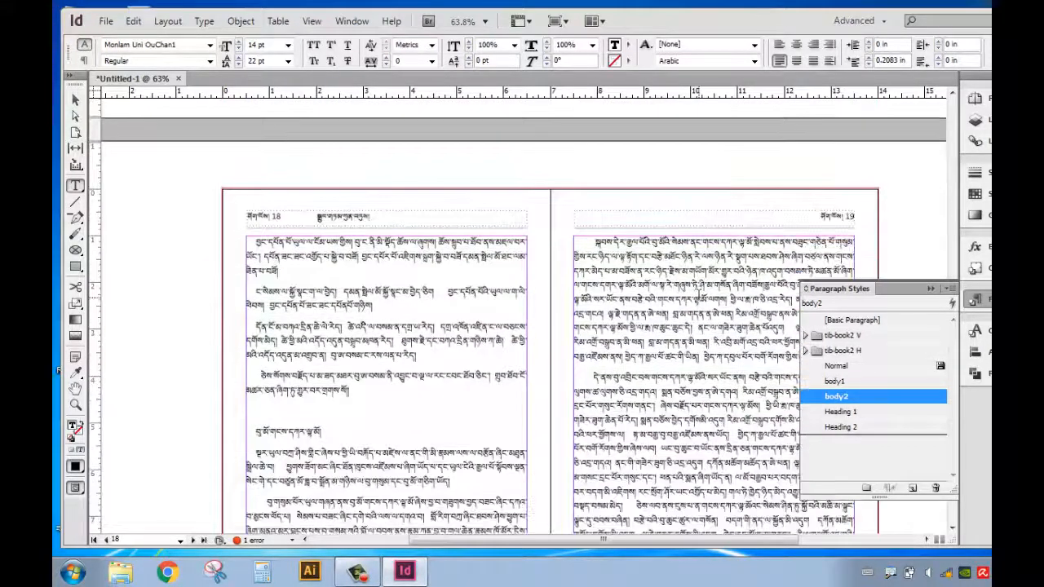
{"action": "scroll", "coordinate": [359, 359], "scroll_direction": "down", "scroll_amount": 1}
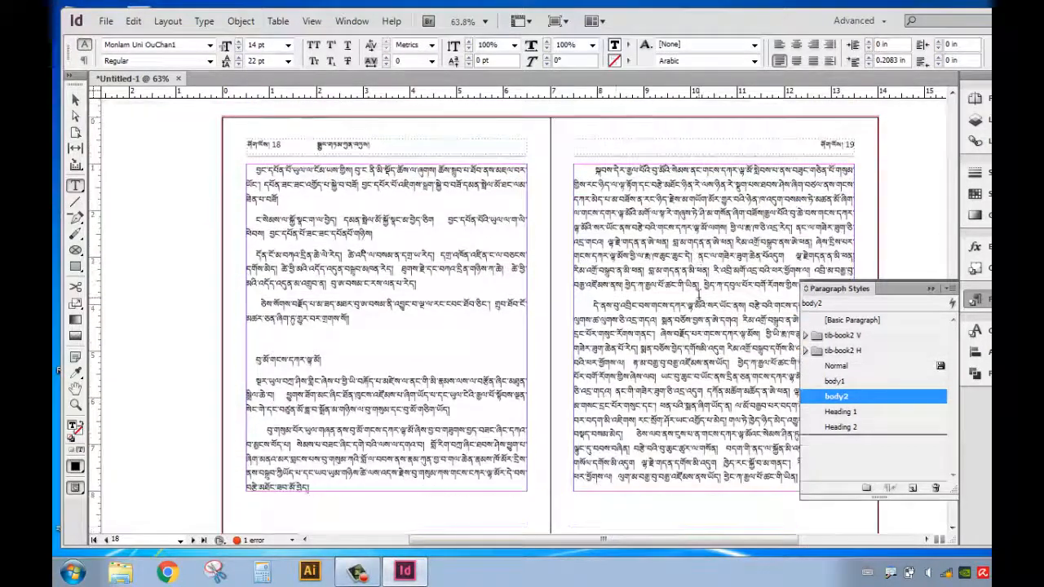
{"action": "left_click", "coordinate": [854, 427]}
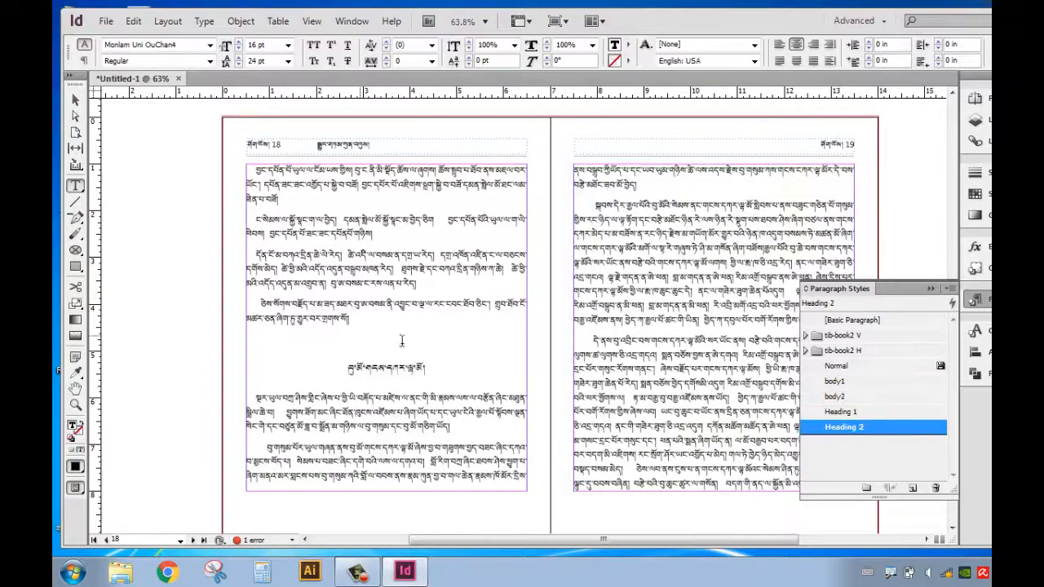
Step: Apply body1 to the first paragraph below the section title on page 18
{"action": "left_click", "coordinate": [449, 350]}
{"action": "left_click", "coordinate": [535, 400]}
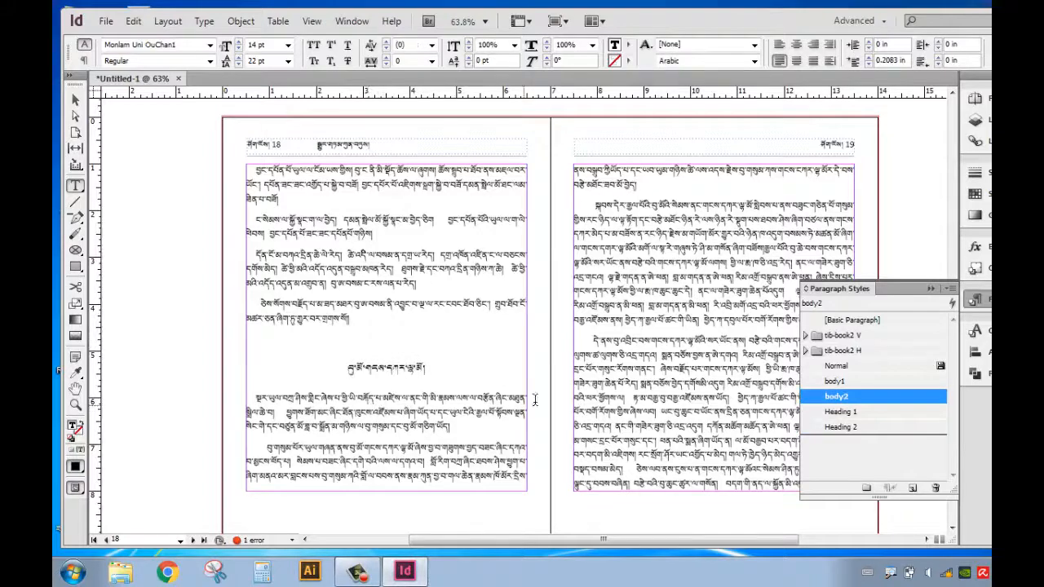
{"action": "left_click", "coordinate": [848, 381]}
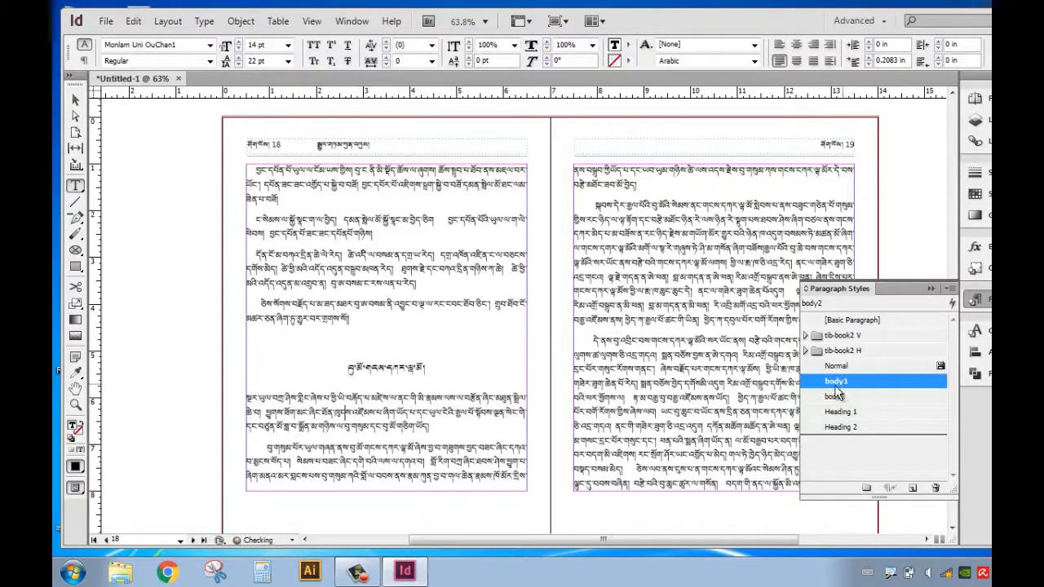
Step: Delete the leading spaces at the start of the last paragraph on page 18
{"action": "scroll", "coordinate": [442, 369], "scroll_direction": "down", "scroll_amount": 2}
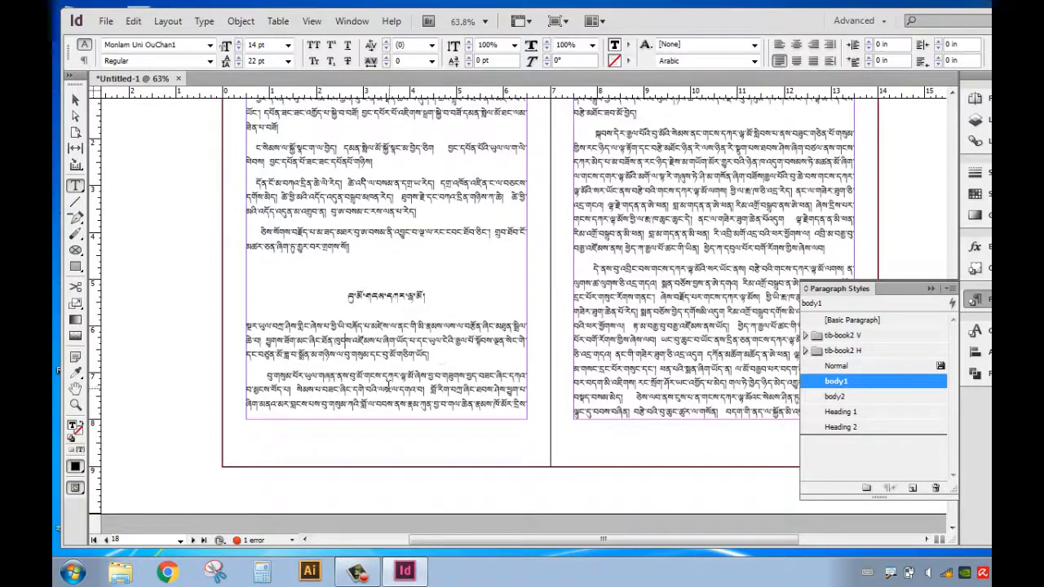
{"action": "left_click", "coordinate": [326, 389]}
{"action": "left_click_drag", "start_coordinate": [268, 375], "coordinate": [254, 376]}
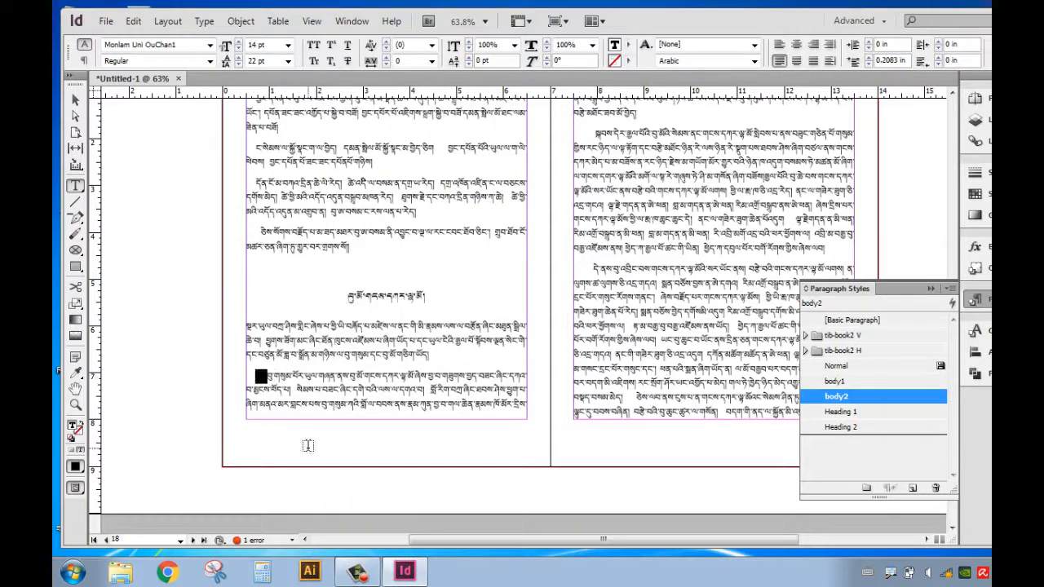
{"action": "key", "text": "BackSpace"}
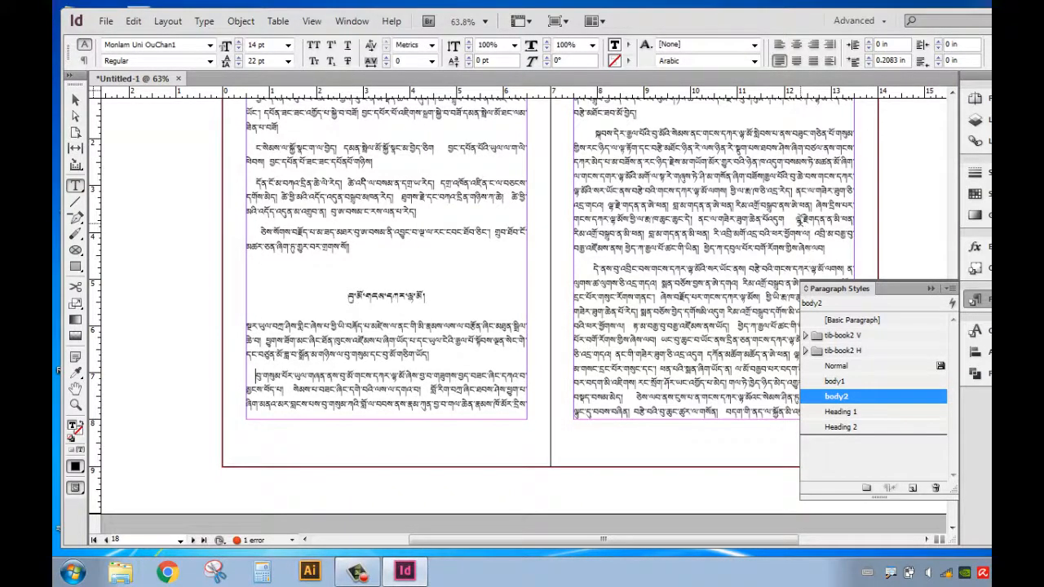
Step: Apply the Heading 2 paragraph style to the section title on page 22
{"action": "scroll", "coordinate": [775, 218], "scroll_direction": "down", "scroll_amount": 15}
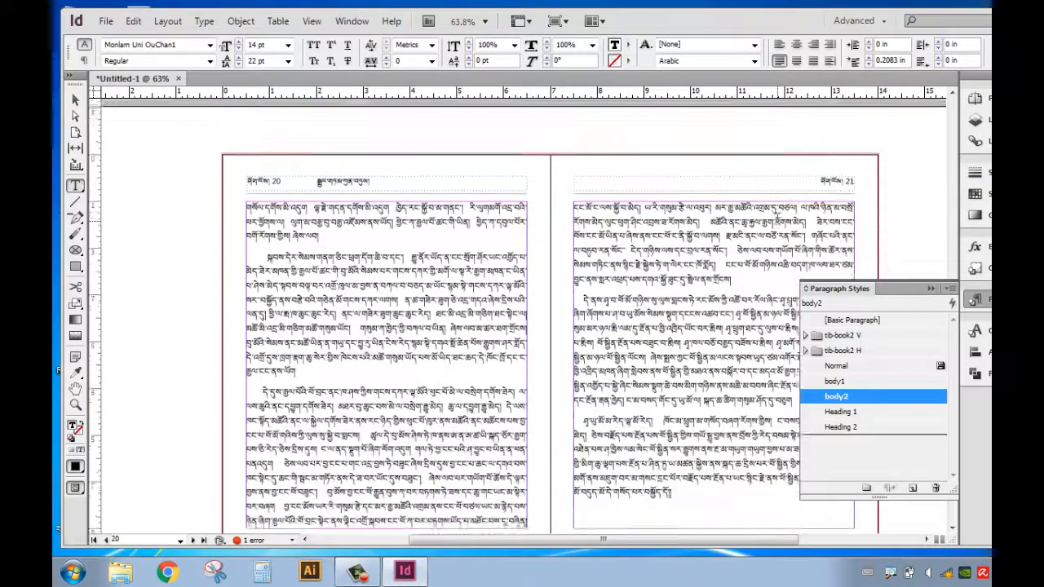
{"action": "scroll", "coordinate": [776, 219], "scroll_direction": "down", "scroll_amount": 8}
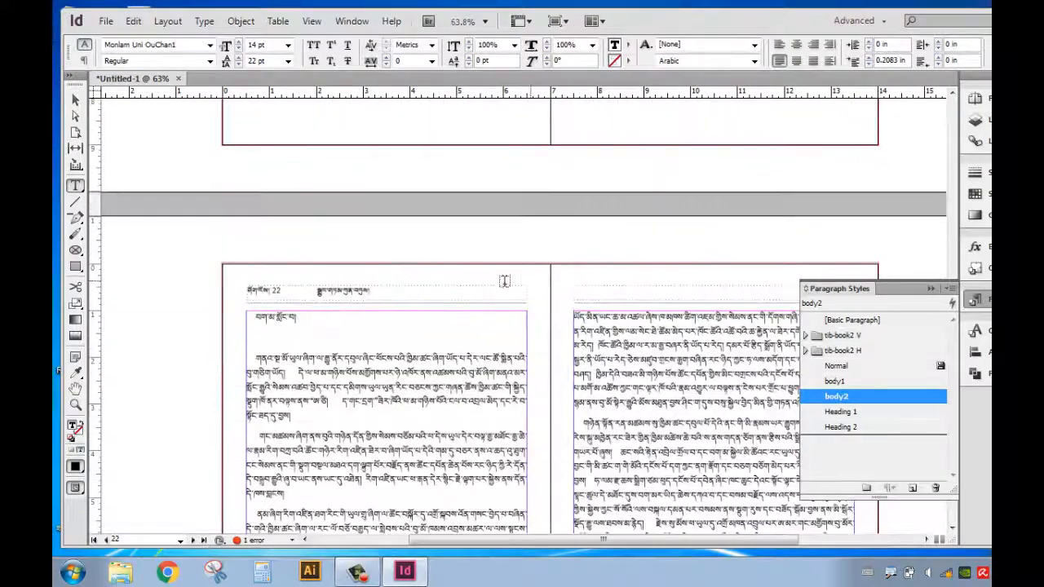
{"action": "left_click", "coordinate": [298, 324]}
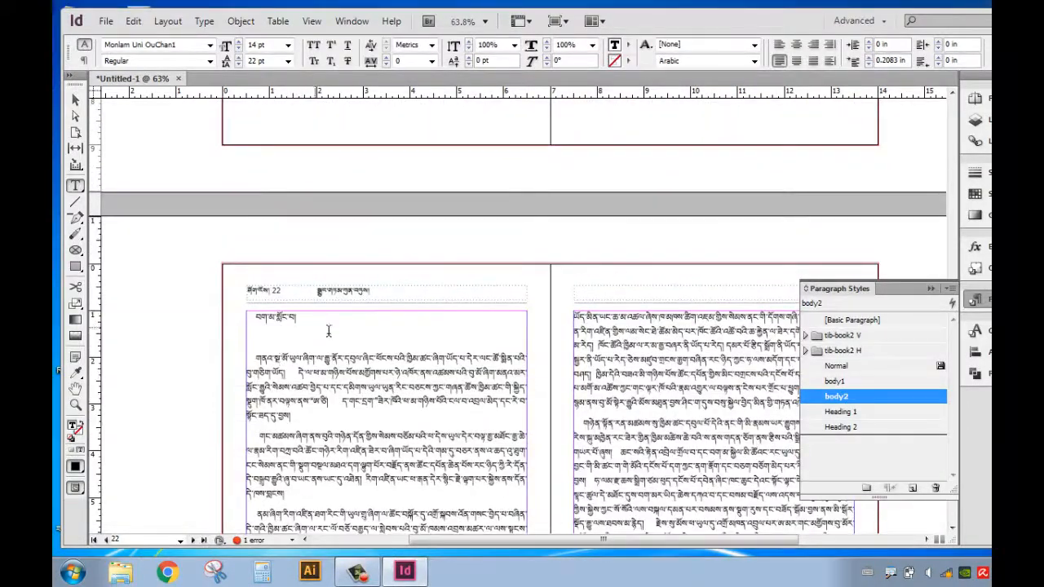
{"action": "left_click", "coordinate": [858, 428]}
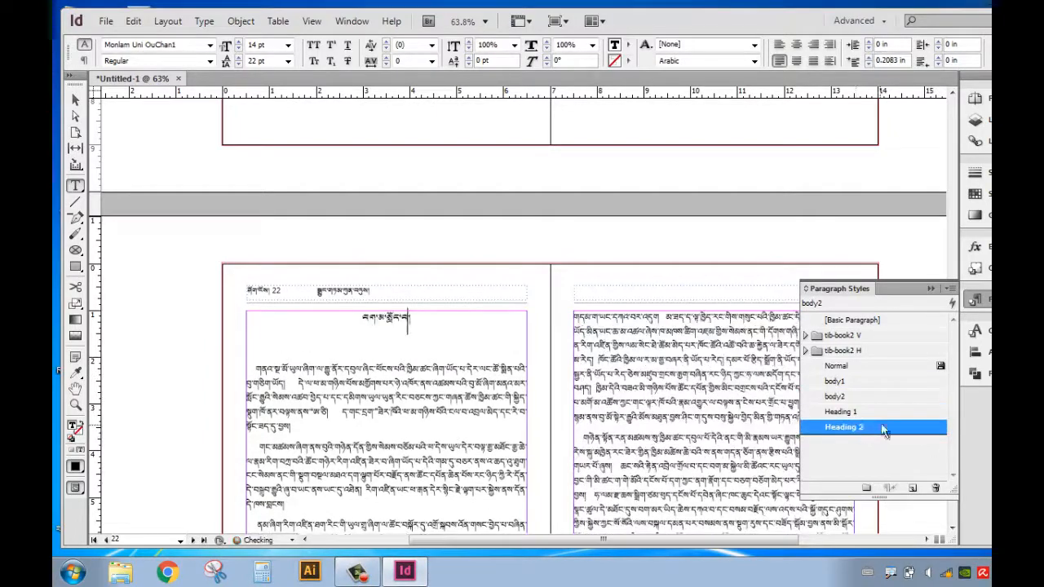
Step: Delete the empty line below the section title on page 22 and apply body1 to the first paragraph below it, keeping the title in Heading 2
{"action": "left_click", "coordinate": [327, 349]}
{"action": "key", "text": "Delete"}
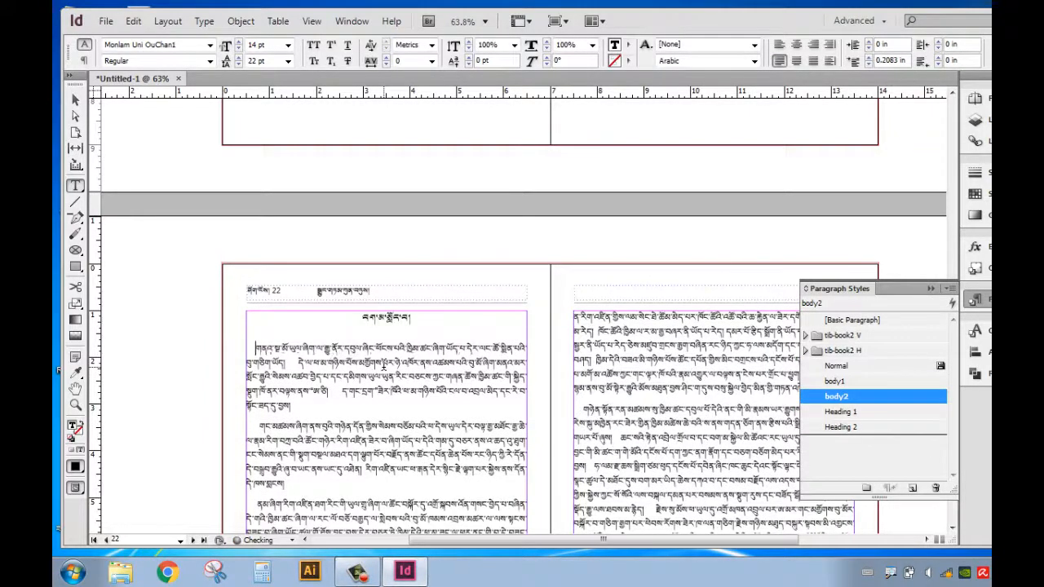
{"action": "key", "text": "BackSpace"}
{"action": "key", "text": "ctrl+z"}
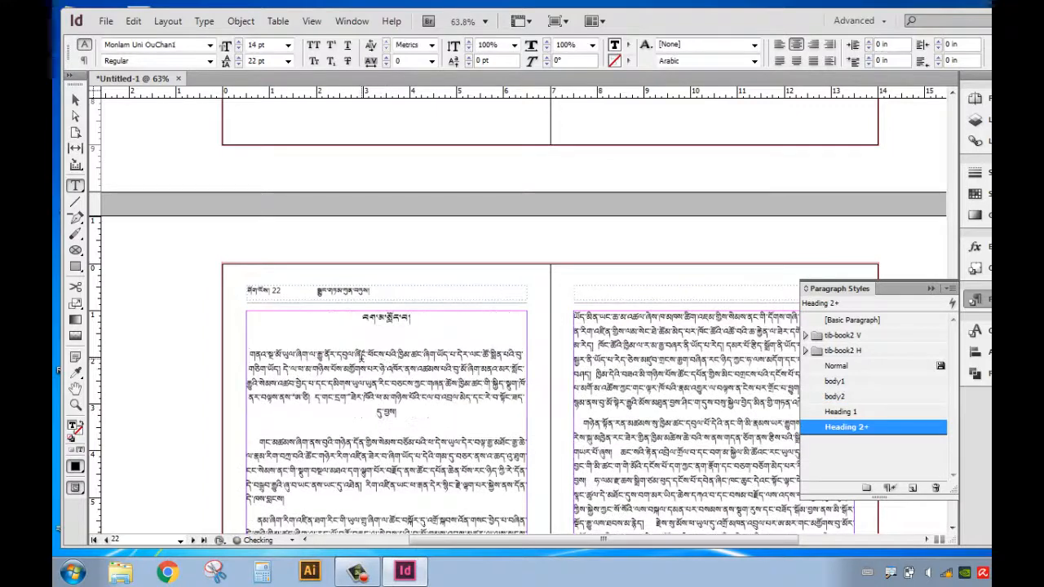
{"action": "left_click", "coordinate": [834, 381]}
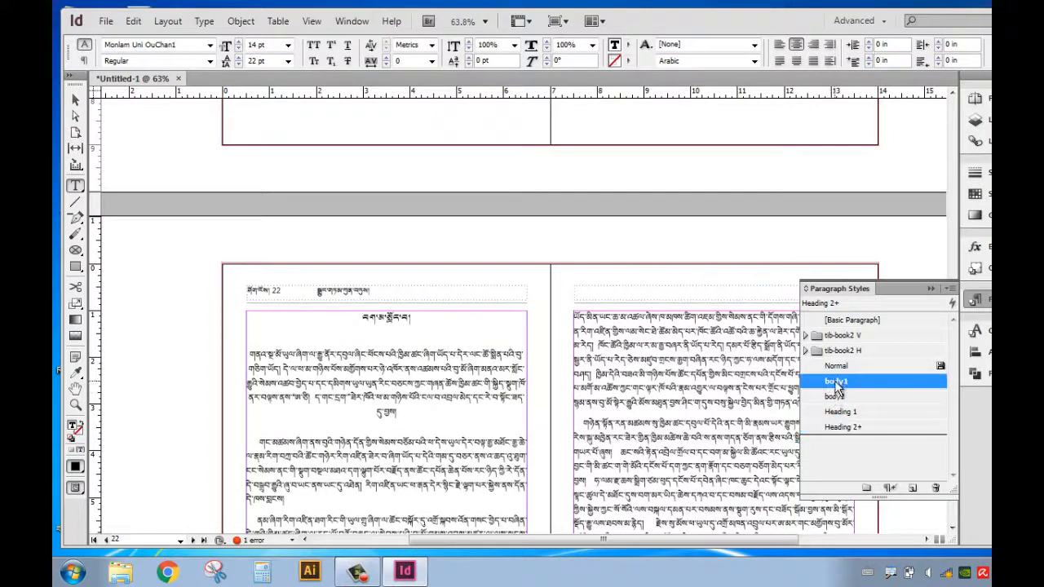
{"action": "left_click", "coordinate": [812, 430]}
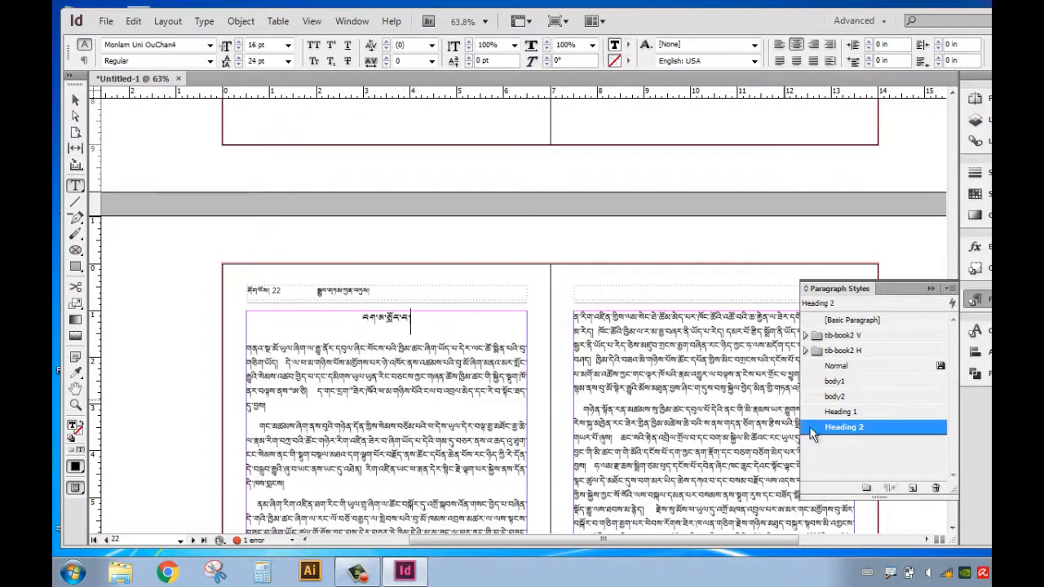
Step: Apply Heading 1 to the chapter title on page 24 and Heading 2 to the subtitle below it
{"action": "scroll", "coordinate": [377, 400], "scroll_direction": "down", "scroll_amount": 17}
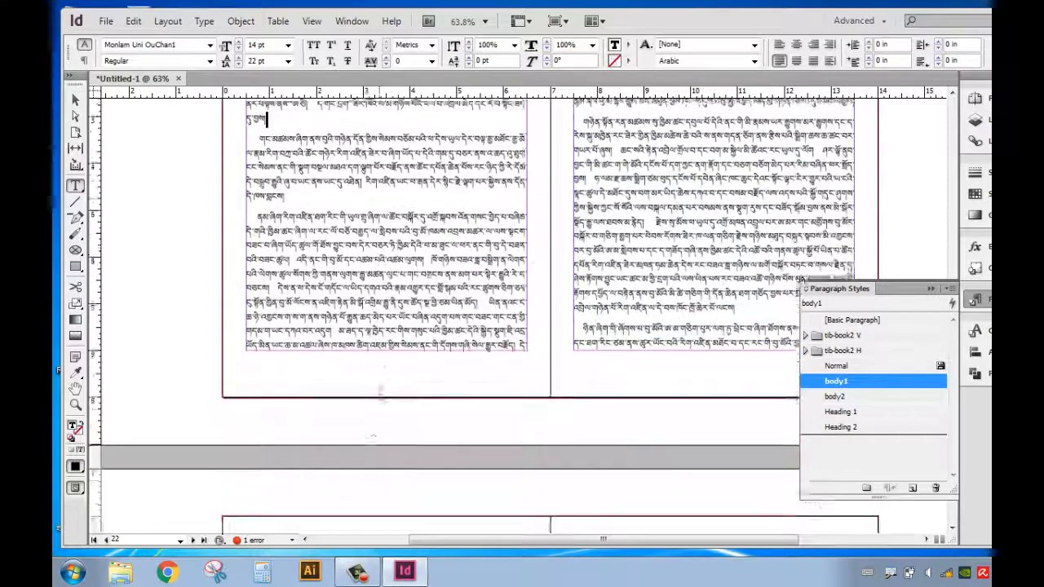
{"action": "scroll", "coordinate": [377, 400], "scroll_direction": "down", "scroll_amount": 2}
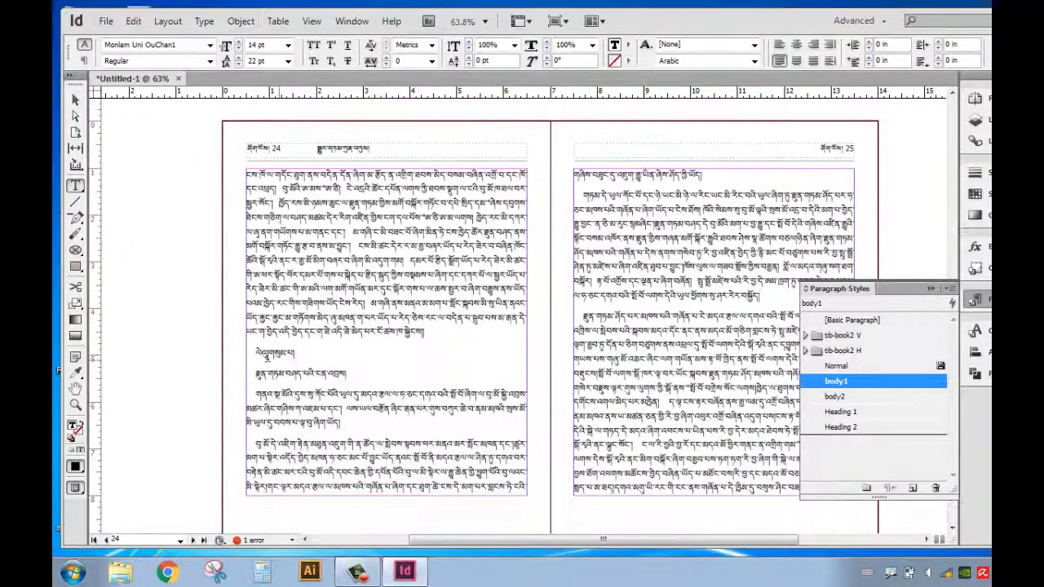
{"action": "left_click", "coordinate": [835, 396]}
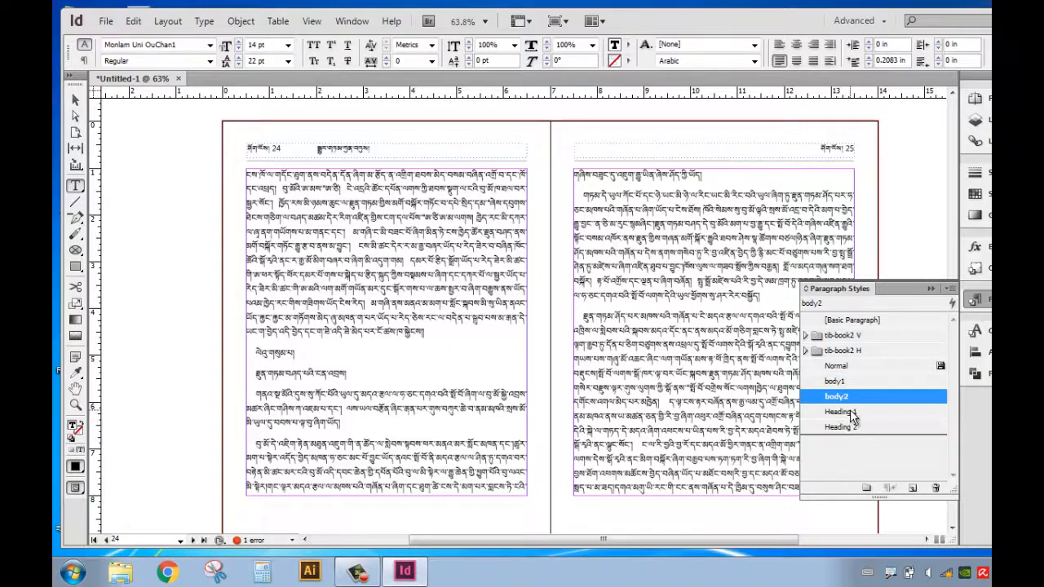
{"action": "left_click", "coordinate": [850, 412]}
{"action": "left_click", "coordinate": [303, 409]}
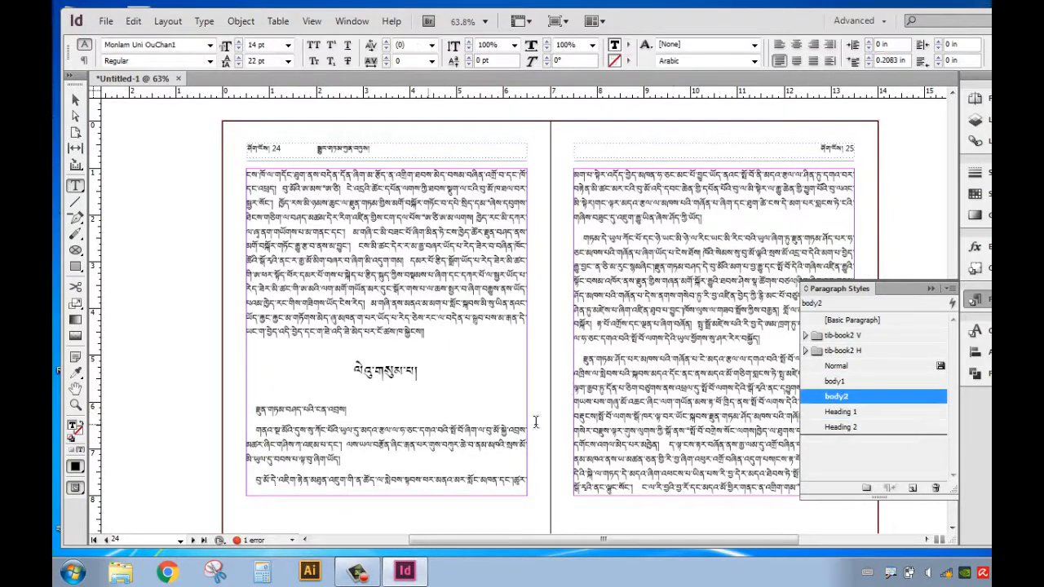
{"action": "left_click", "coordinate": [844, 427]}
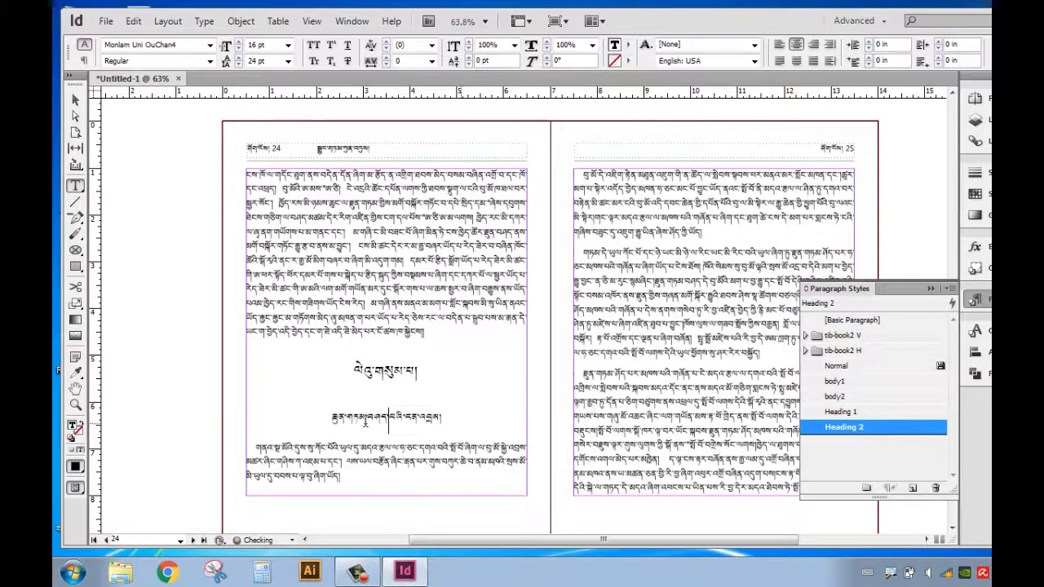
Step: Apply body1 to the first paragraph below the subtitle on page 24
{"action": "left_click", "coordinate": [295, 449]}
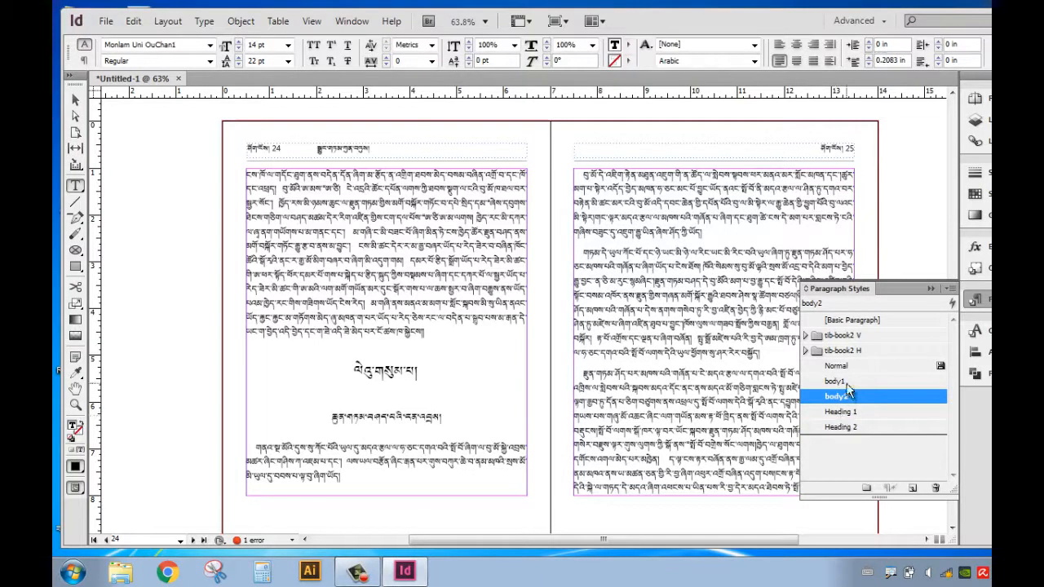
{"action": "left_click", "coordinate": [845, 383]}
{"action": "left_click", "coordinate": [617, 253]}
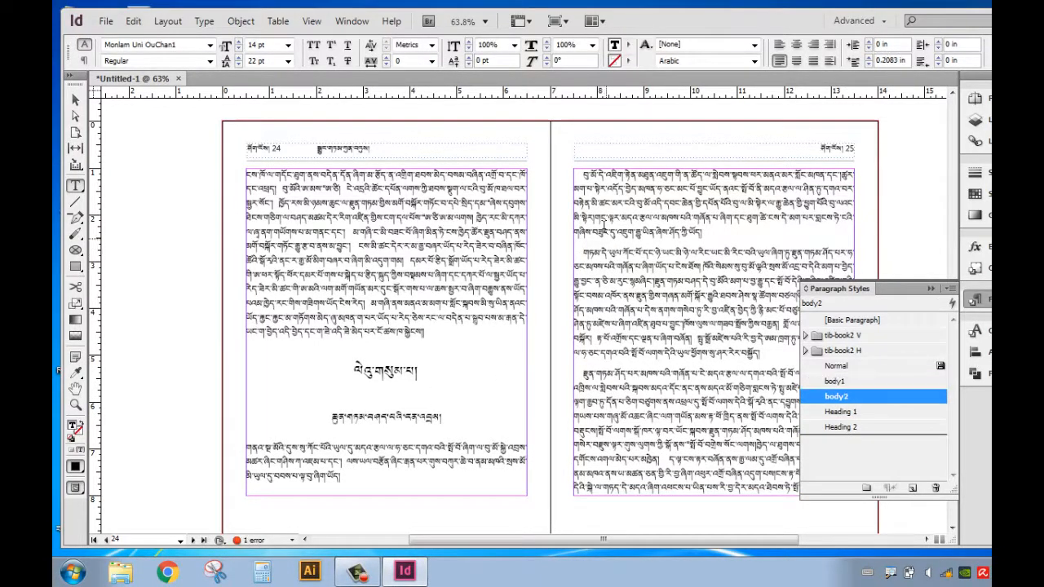
Step: Insert one page based on the B-book2 master after page 30 at the end of the document
{"action": "scroll", "coordinate": [605, 227], "scroll_direction": "down", "scroll_amount": 5}
{"action": "scroll", "coordinate": [644, 283], "scroll_direction": "down", "scroll_amount": 15}
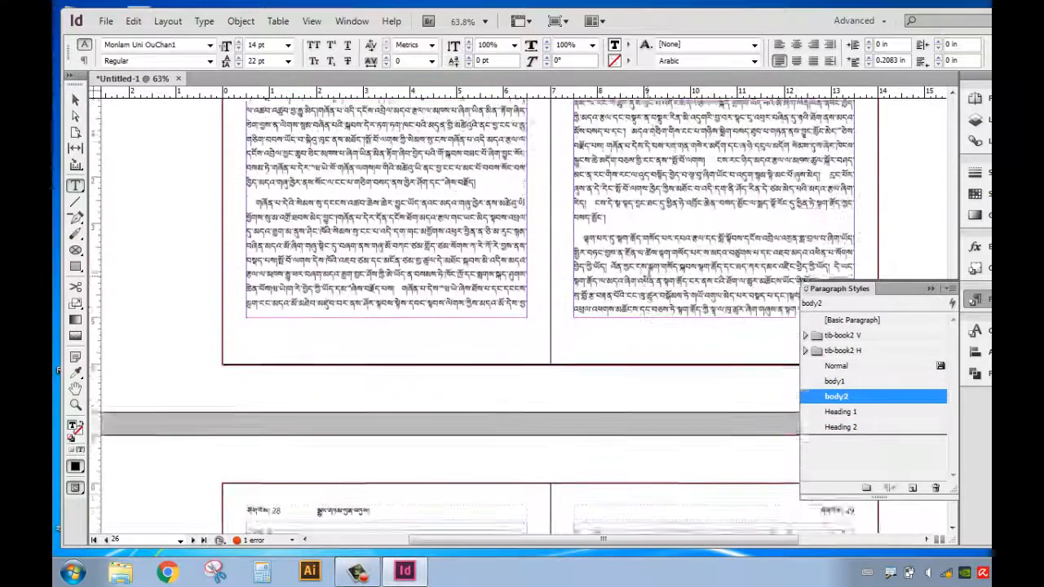
{"action": "scroll", "coordinate": [649, 272], "scroll_direction": "down", "scroll_amount": 10}
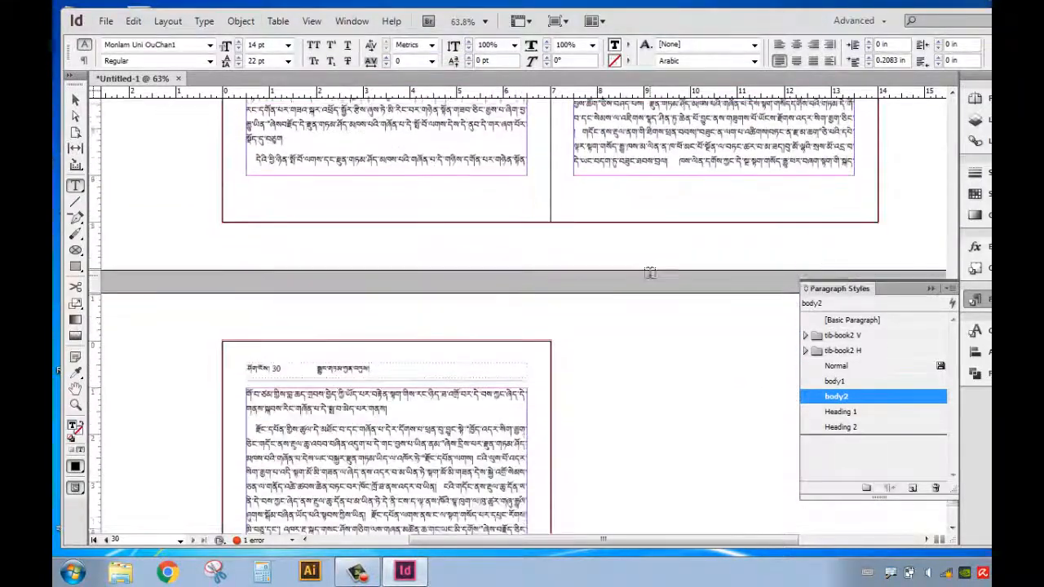
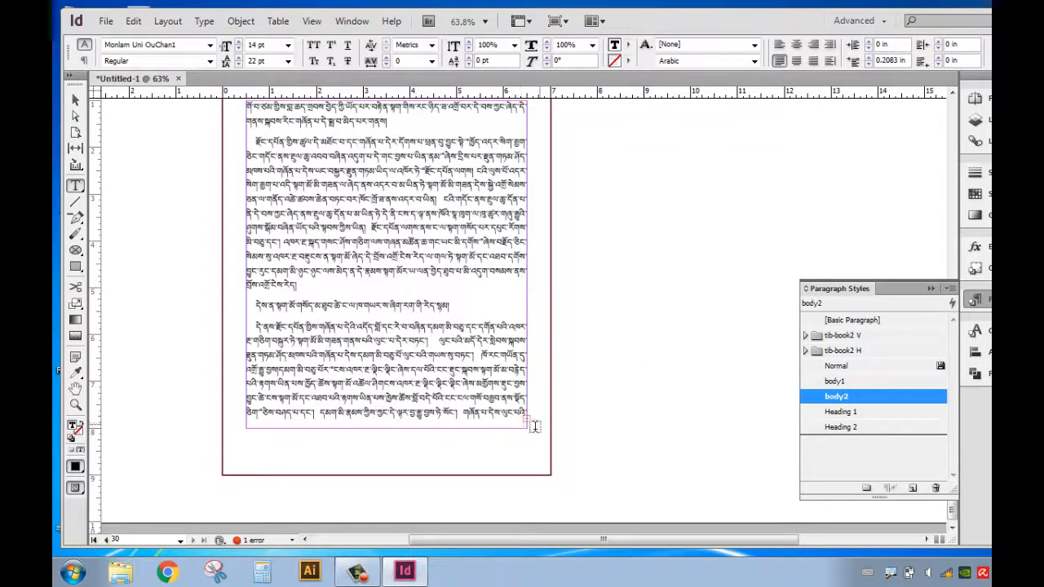
{"action": "left_click", "coordinate": [975, 99]}
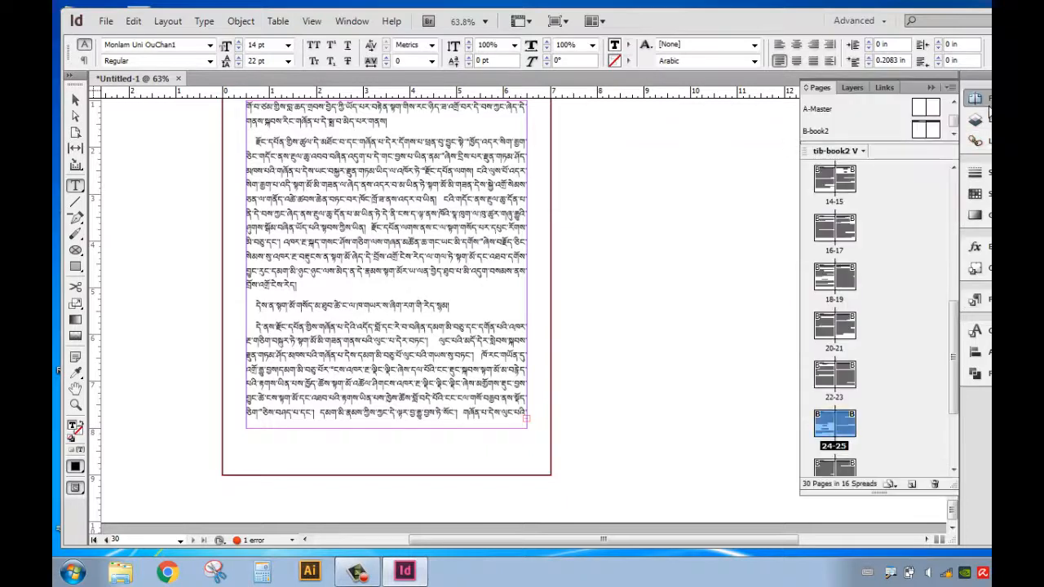
{"action": "scroll", "coordinate": [955, 392], "scroll_direction": "down", "scroll_amount": 2}
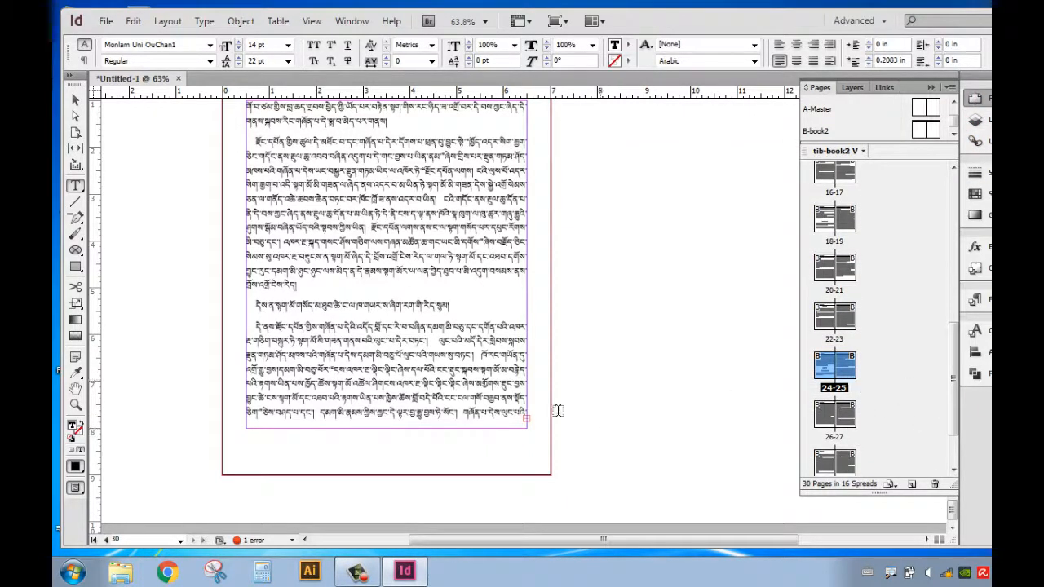
{"action": "scroll", "coordinate": [687, 339], "scroll_direction": "up", "scroll_amount": 2}
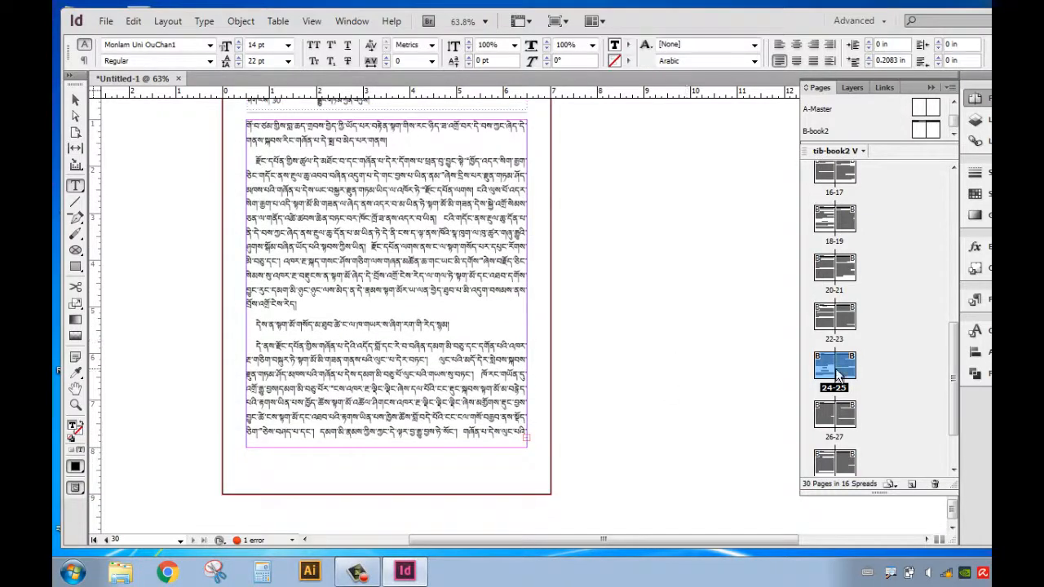
{"action": "scroll", "coordinate": [951, 412], "scroll_direction": "down", "scroll_amount": 3}
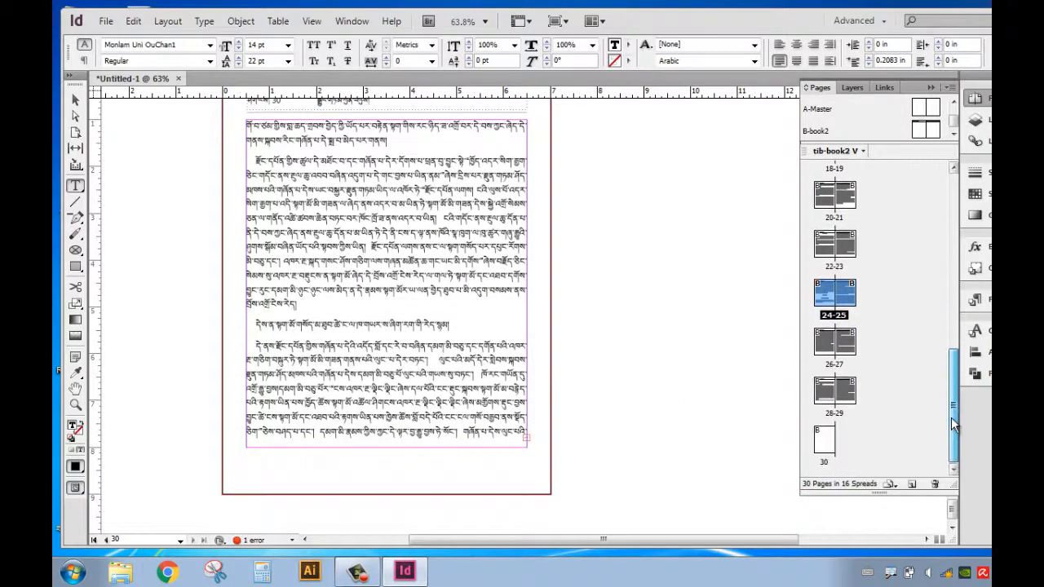
{"action": "left_click", "coordinate": [831, 445]}
{"action": "double_click", "coordinate": [830, 444]}
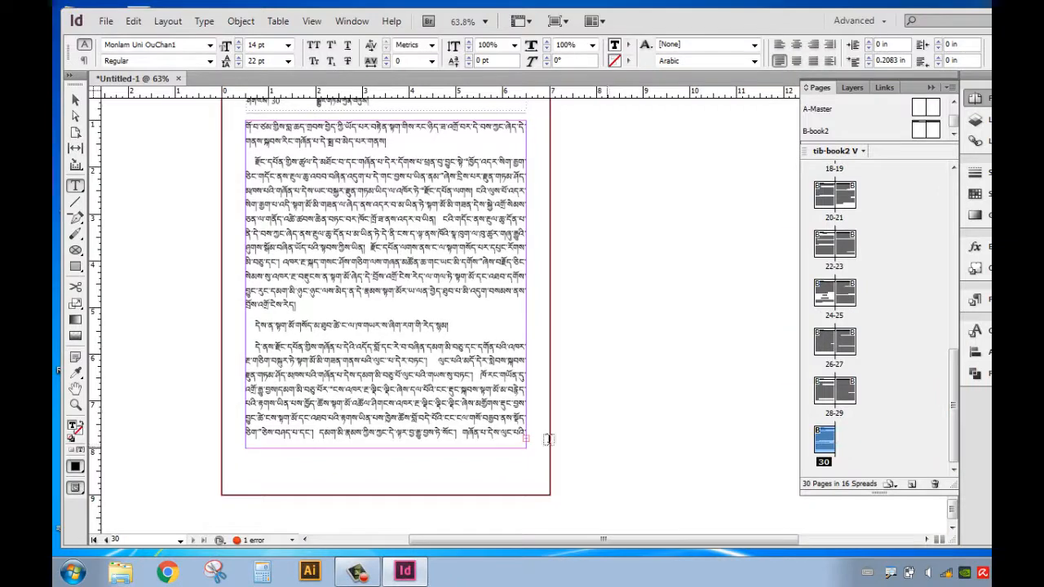
{"action": "right_click", "coordinate": [820, 449]}
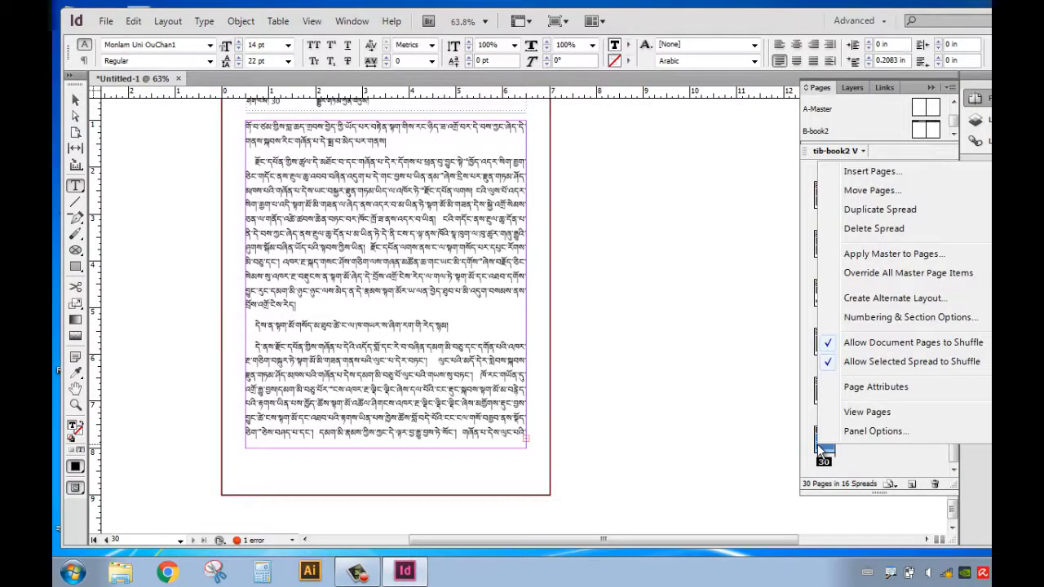
{"action": "left_click", "coordinate": [860, 172]}
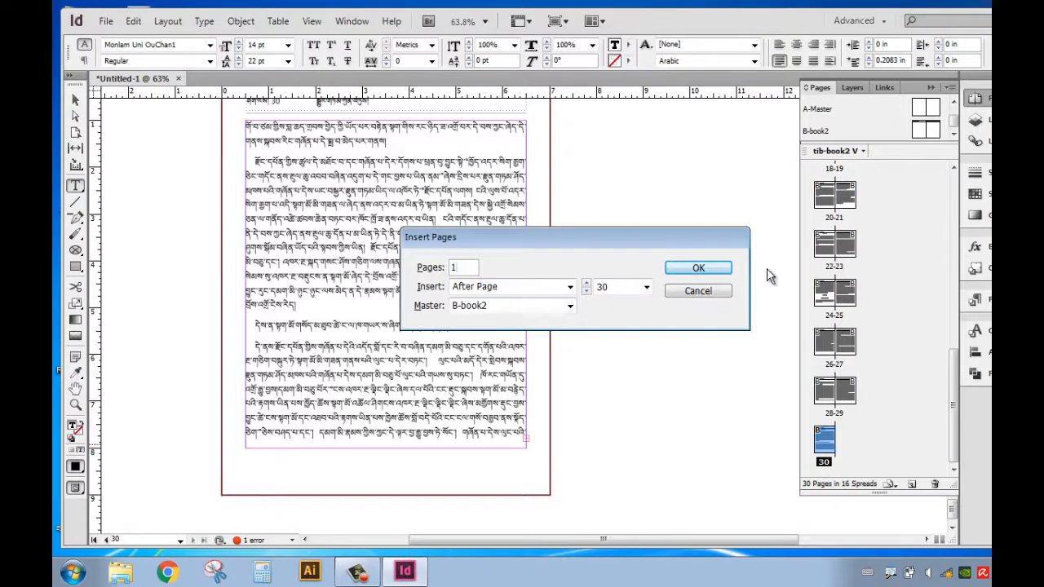
{"action": "left_click", "coordinate": [719, 275]}
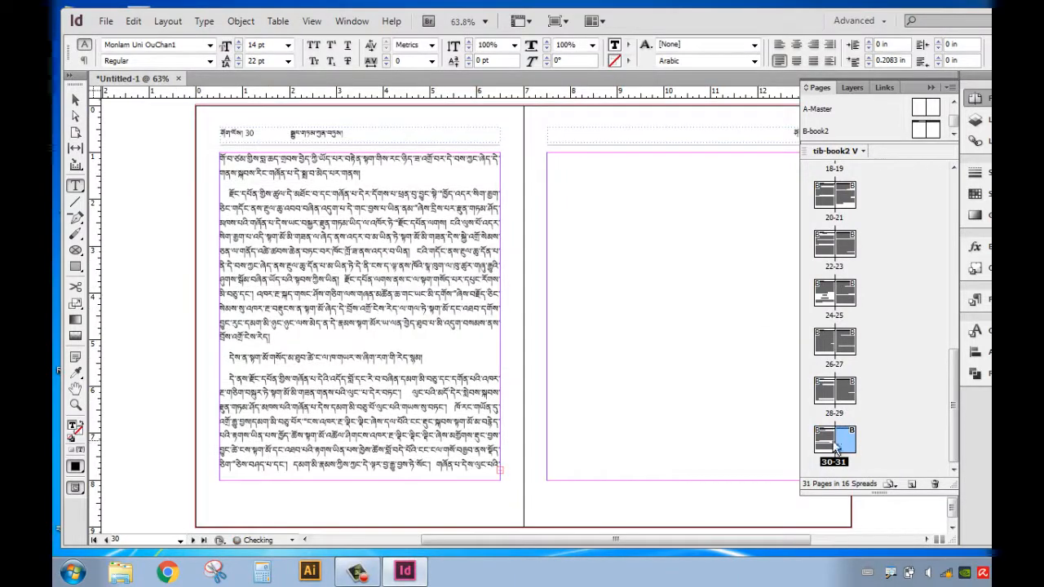
Step: Autoflow the overset text from the page 30 frame into the page 31 margins, adding the pages needed for the remaining text
{"action": "left_click", "coordinate": [75, 99]}
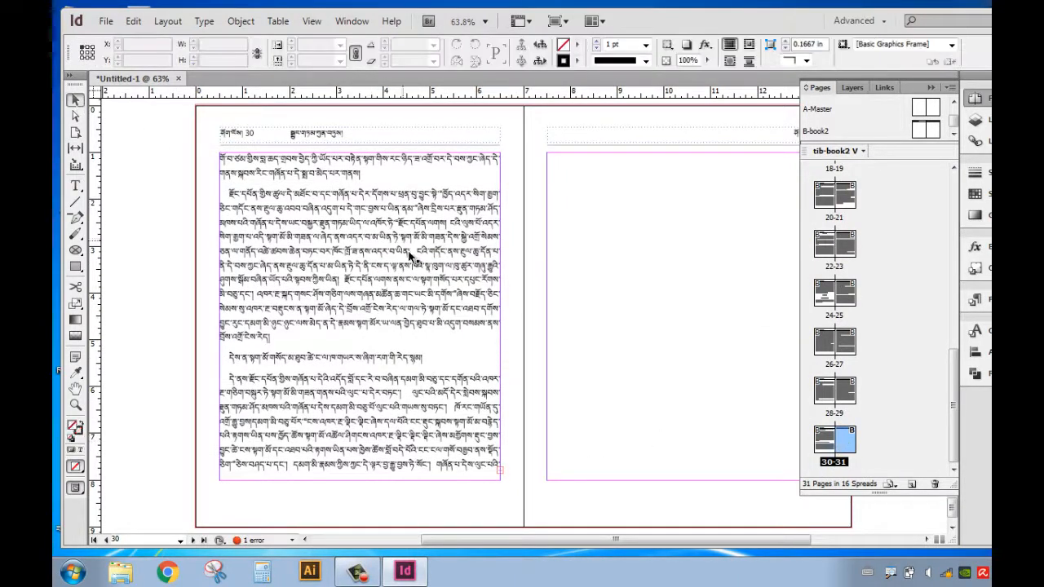
{"action": "left_click", "coordinate": [499, 473]}
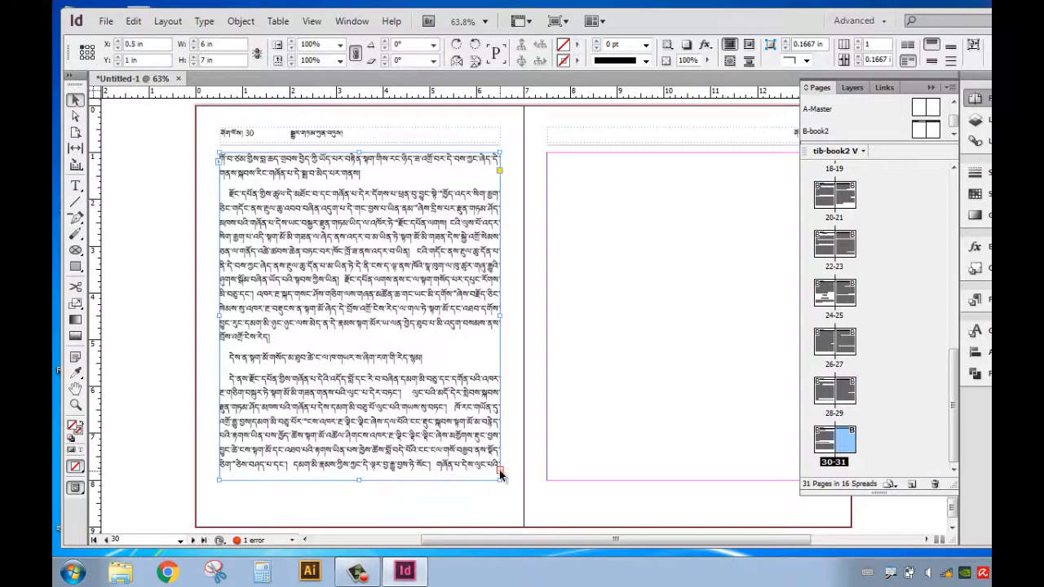
{"action": "left_click", "coordinate": [499, 472]}
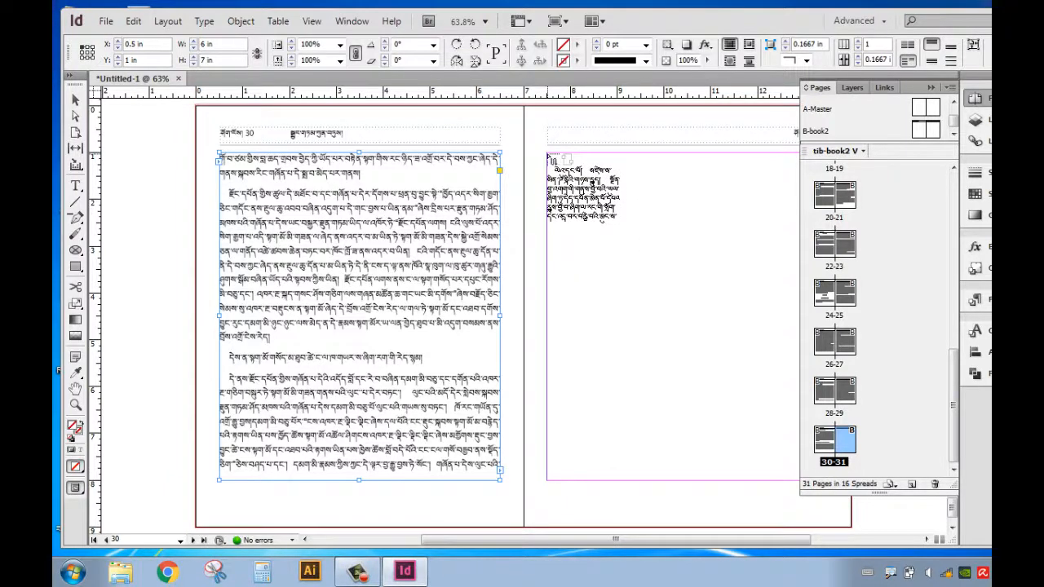
{"action": "left_click", "coordinate": [548, 156], "text": "shift"}
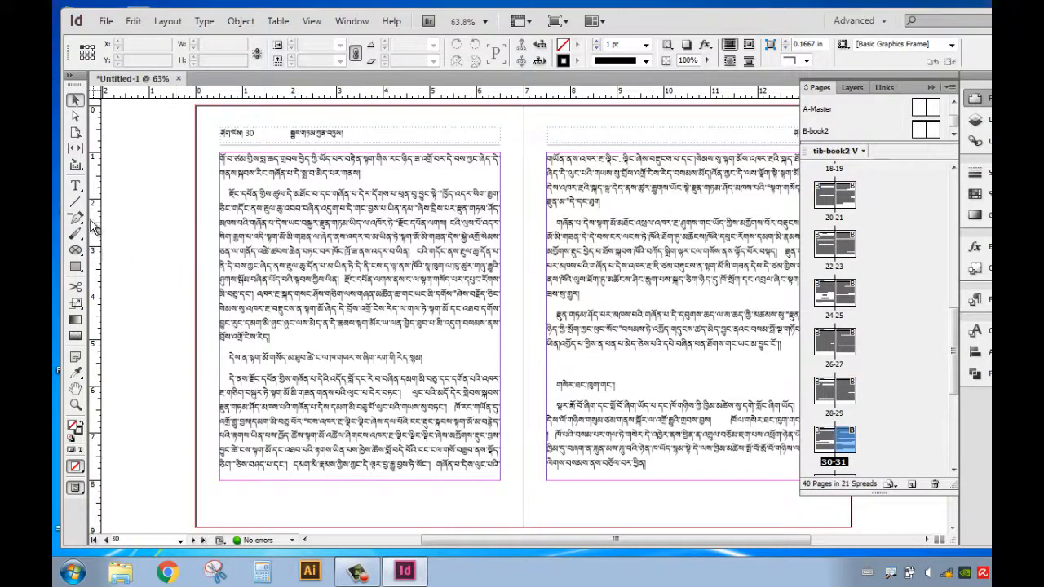
Step: Apply the Heading 2 paragraph style to the section title on page 31
{"action": "left_click", "coordinate": [76, 186]}
{"action": "left_click", "coordinate": [585, 385]}
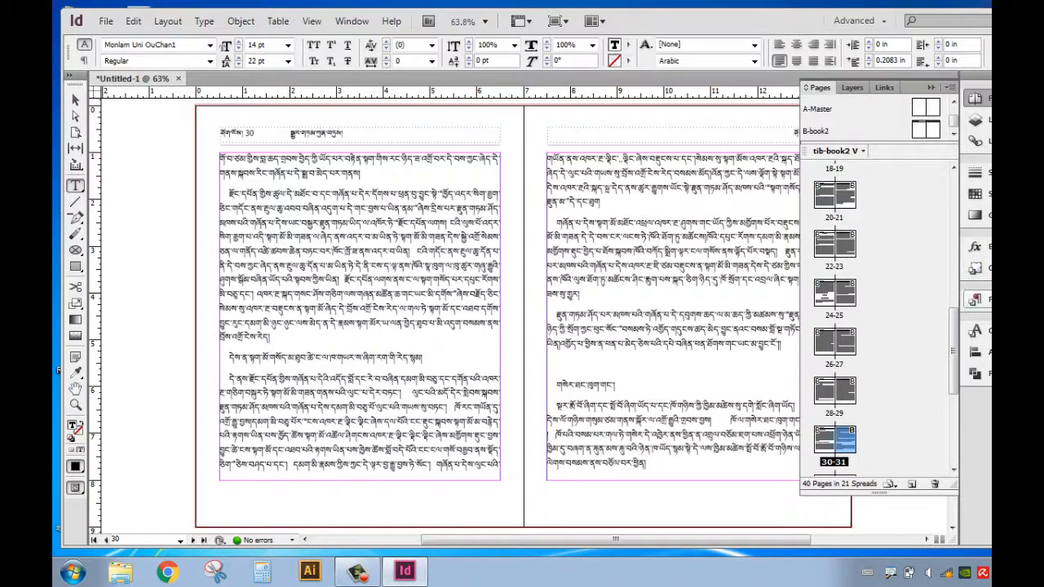
{"action": "left_click", "coordinate": [972, 299]}
{"action": "left_click", "coordinate": [848, 426]}
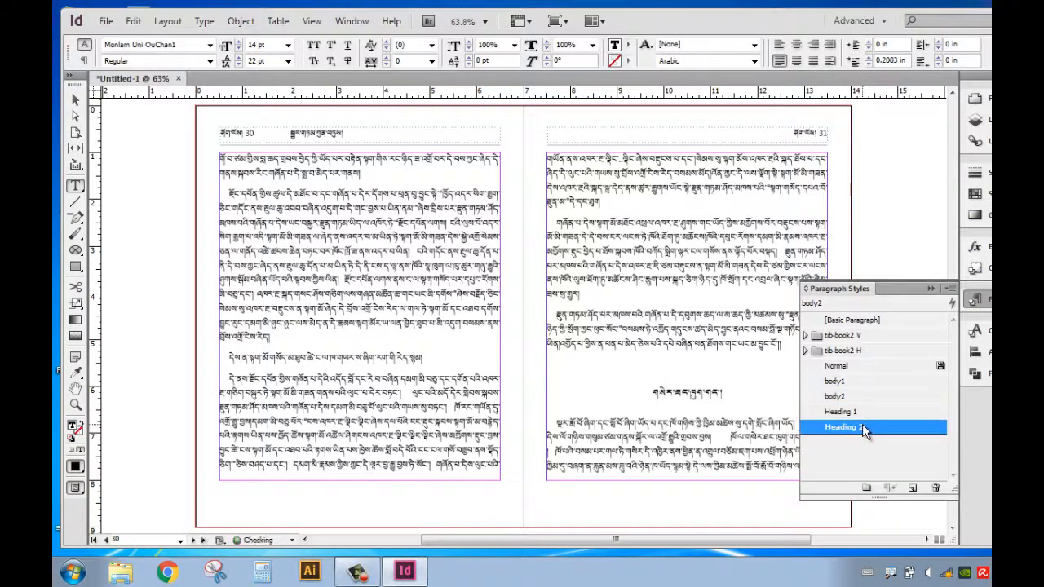
Step: Apply body1 to the first paragraph below the section title on page 31
{"action": "left_click", "coordinate": [653, 402]}
{"action": "scroll", "coordinate": [653, 402], "scroll_direction": "down", "scroll_amount": 2}
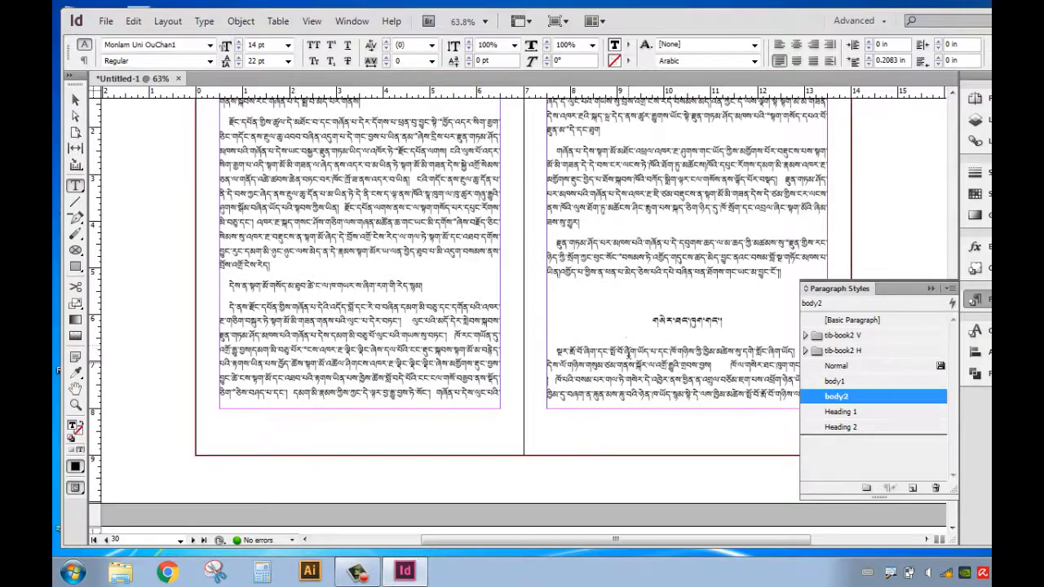
{"action": "left_click", "coordinate": [835, 381]}
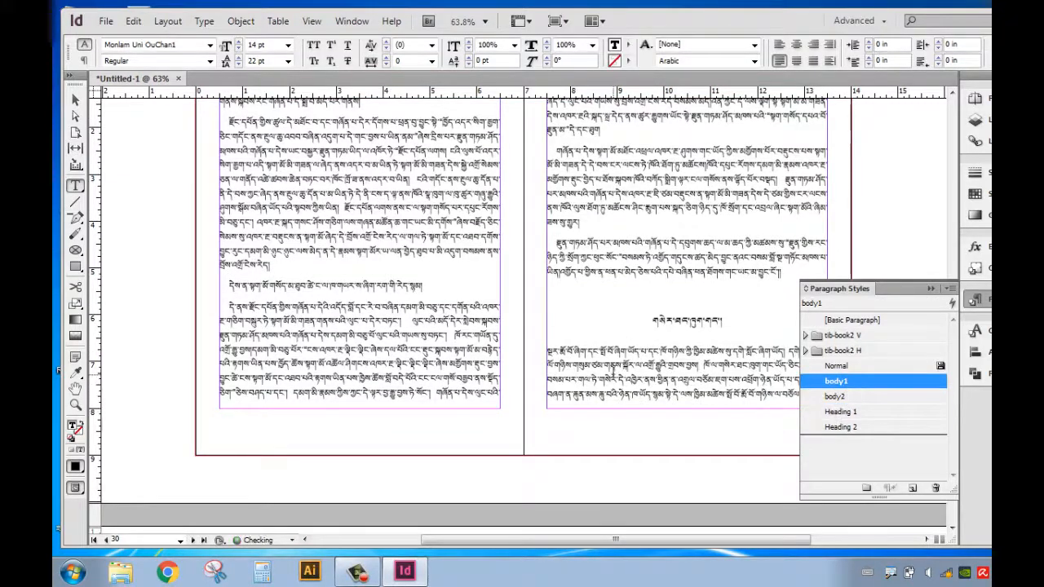
Step: Apply the Heading 1 paragraph style to the chapter title at the end of page 33
{"action": "scroll", "coordinate": [652, 361], "scroll_direction": "down", "scroll_amount": 4}
{"action": "scroll", "coordinate": [652, 361], "scroll_direction": "down", "scroll_amount": 13}
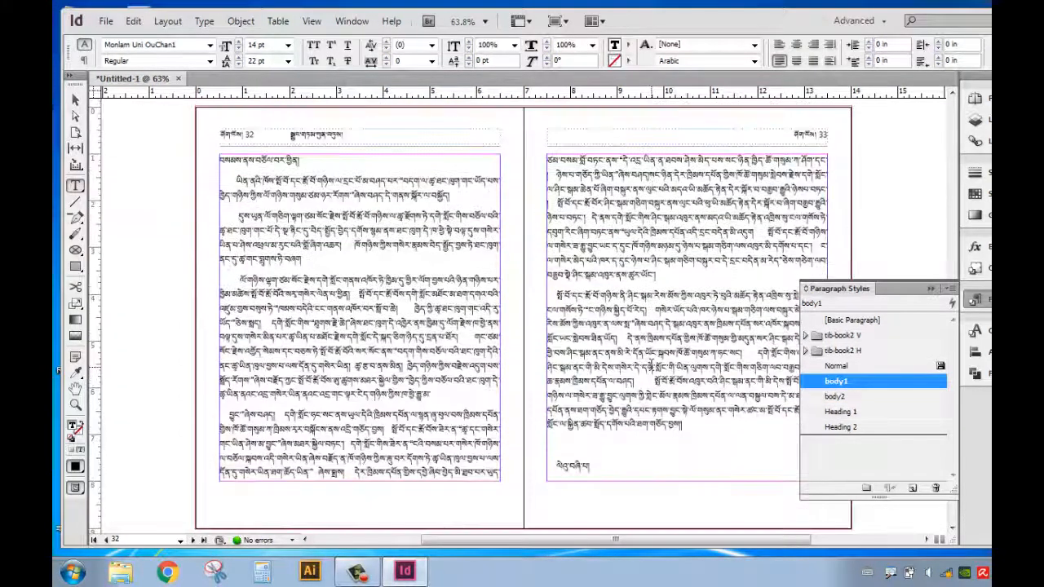
{"action": "left_click", "coordinate": [834, 396]}
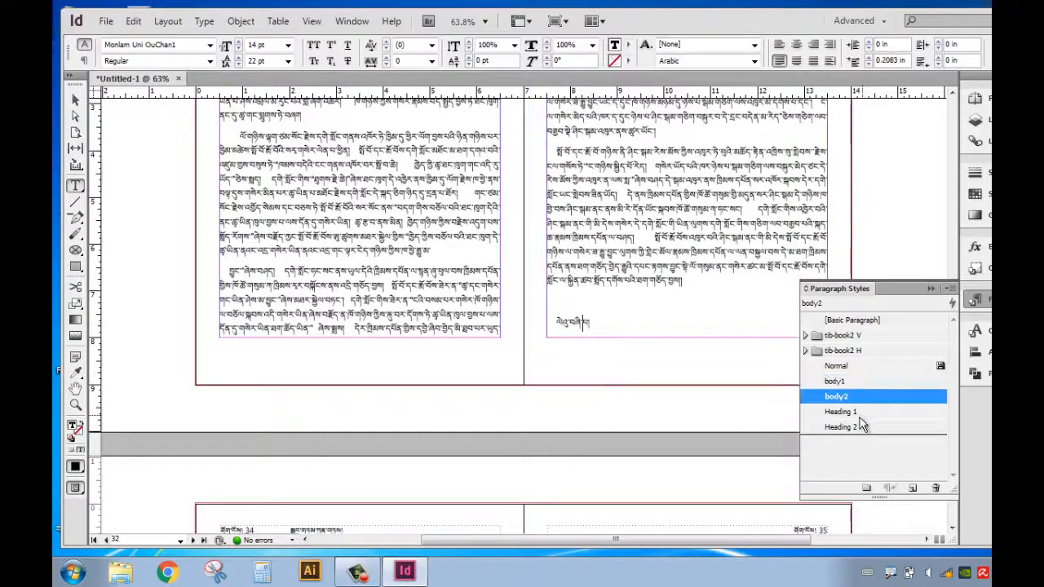
{"action": "left_click", "coordinate": [840, 412]}
Step: Apply the Heading 2 paragraph style to the section title below the chapter title on page 34
{"action": "scroll", "coordinate": [582, 337], "scroll_direction": "down", "scroll_amount": 4}
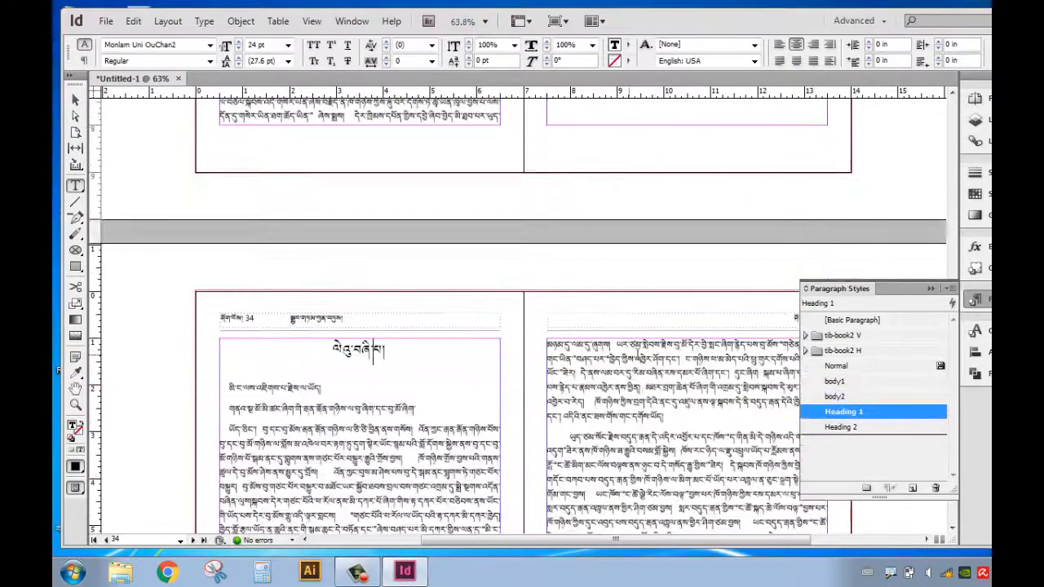
{"action": "left_click", "coordinate": [308, 388]}
{"action": "left_click", "coordinate": [845, 427]}
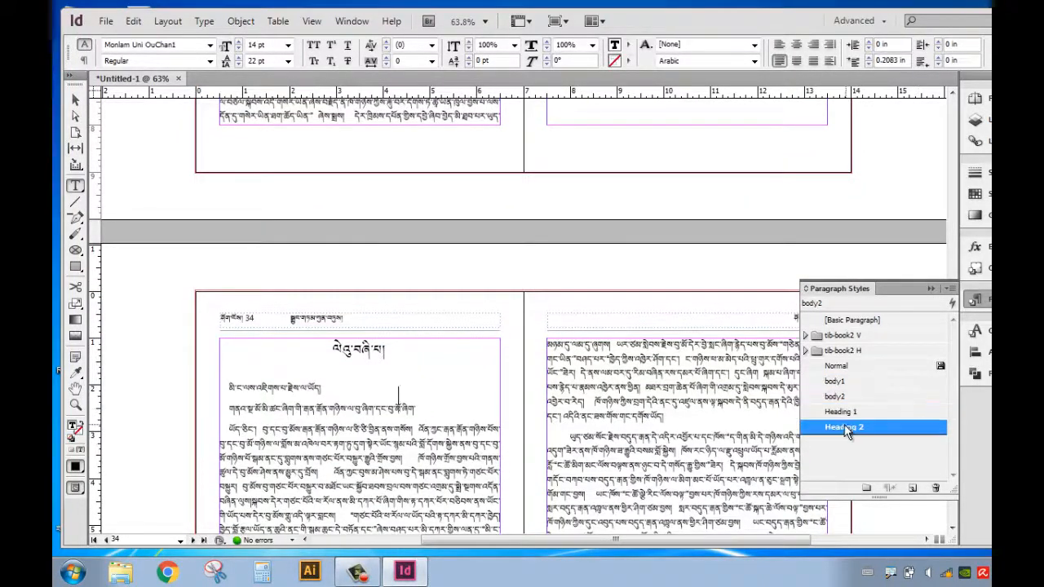
Step: Join the first two paragraphs below the section title on page 34 and apply body1 to the merged paragraph
{"action": "left_click", "coordinate": [243, 441]}
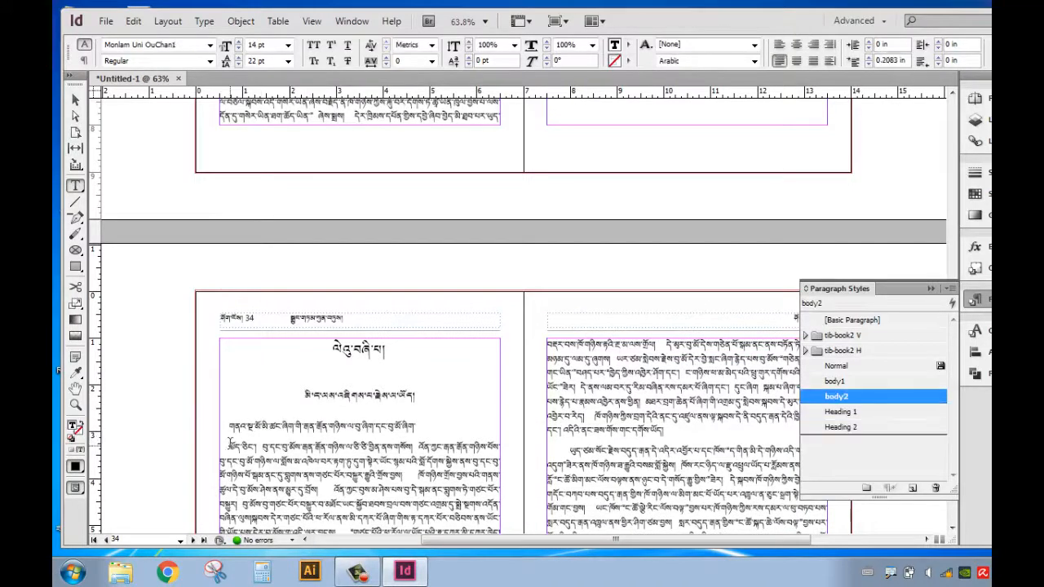
{"action": "key", "text": "BackSpace"}
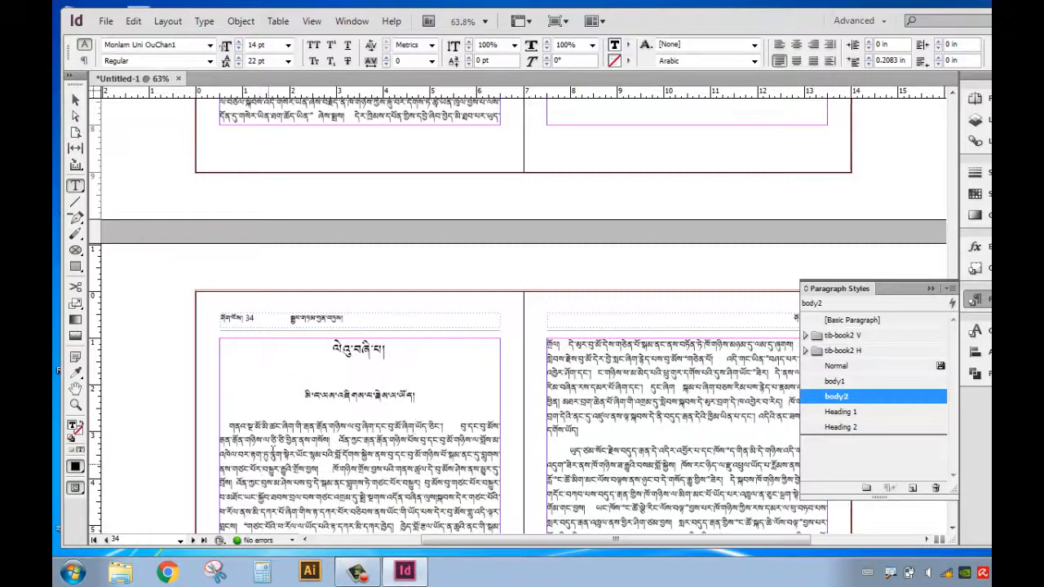
{"action": "left_click", "coordinate": [841, 383]}
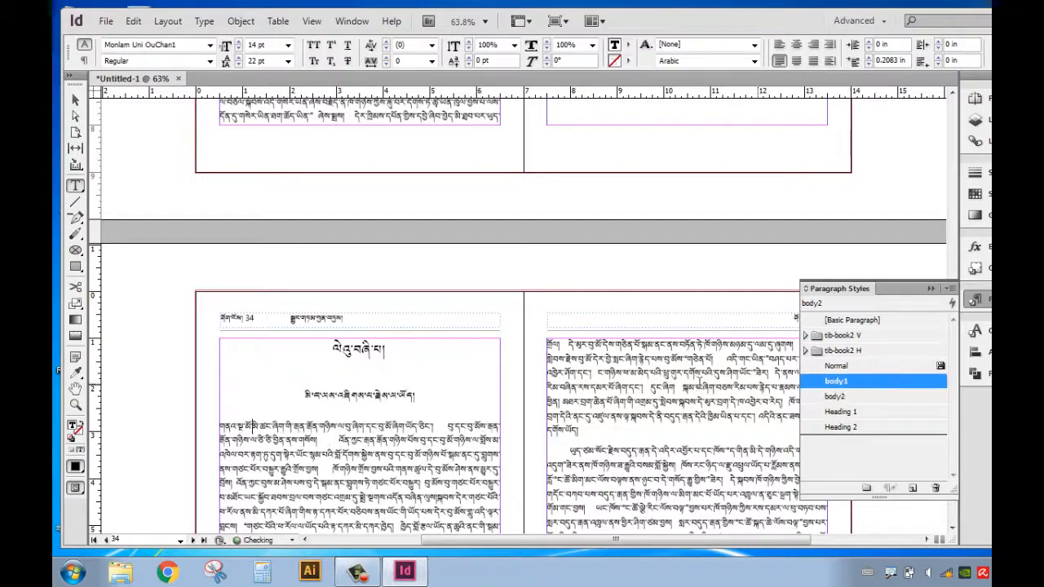
Step: Apply Heading 2 to the section title on page 36 and body1 to the first paragraph below it
{"action": "scroll", "coordinate": [480, 412], "scroll_direction": "down", "scroll_amount": 1}
{"action": "scroll", "coordinate": [278, 346], "scroll_direction": "down", "scroll_amount": 12}
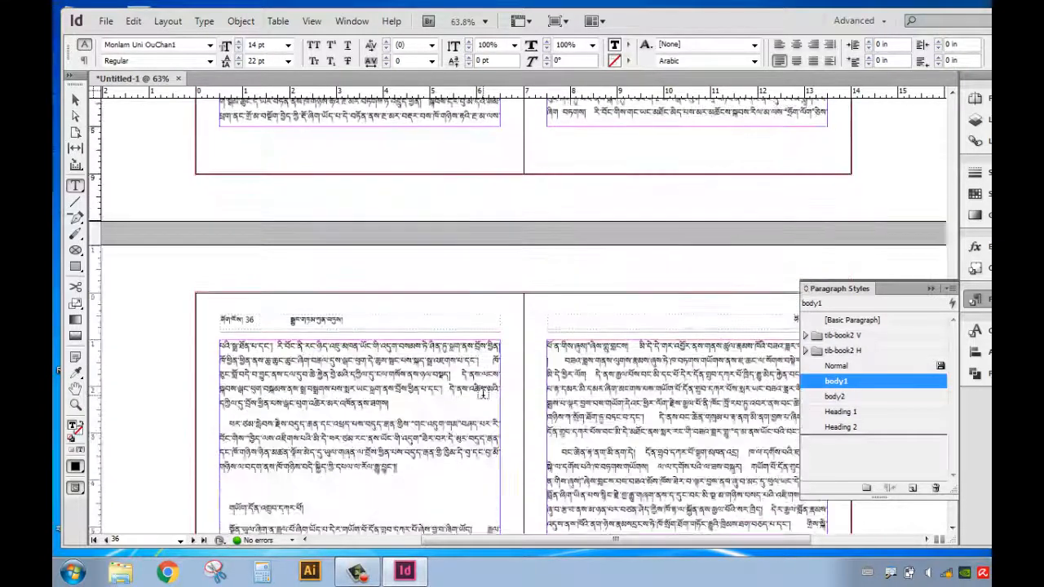
{"action": "left_click", "coordinate": [278, 329]}
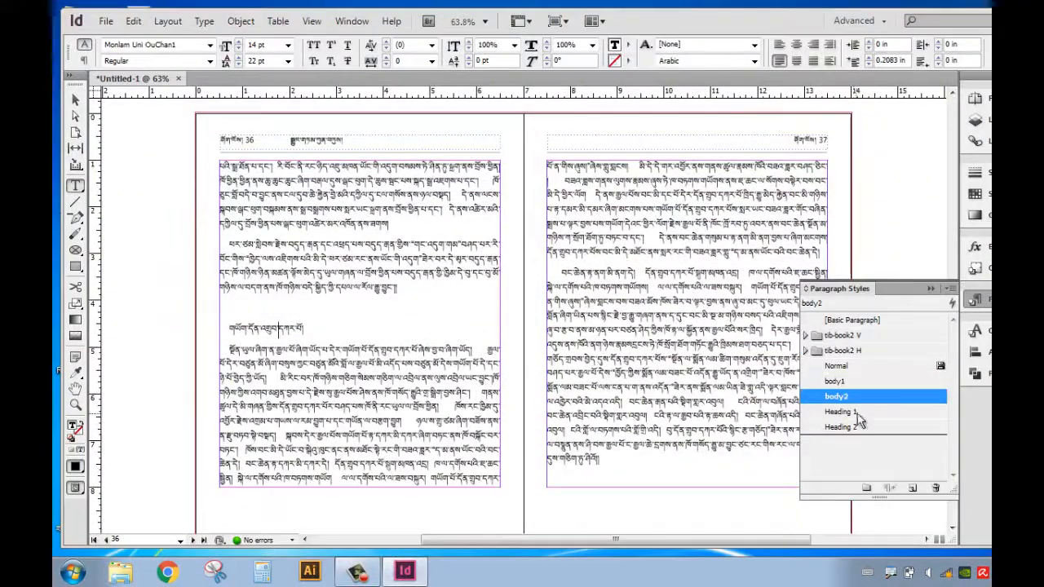
{"action": "left_click", "coordinate": [848, 427]}
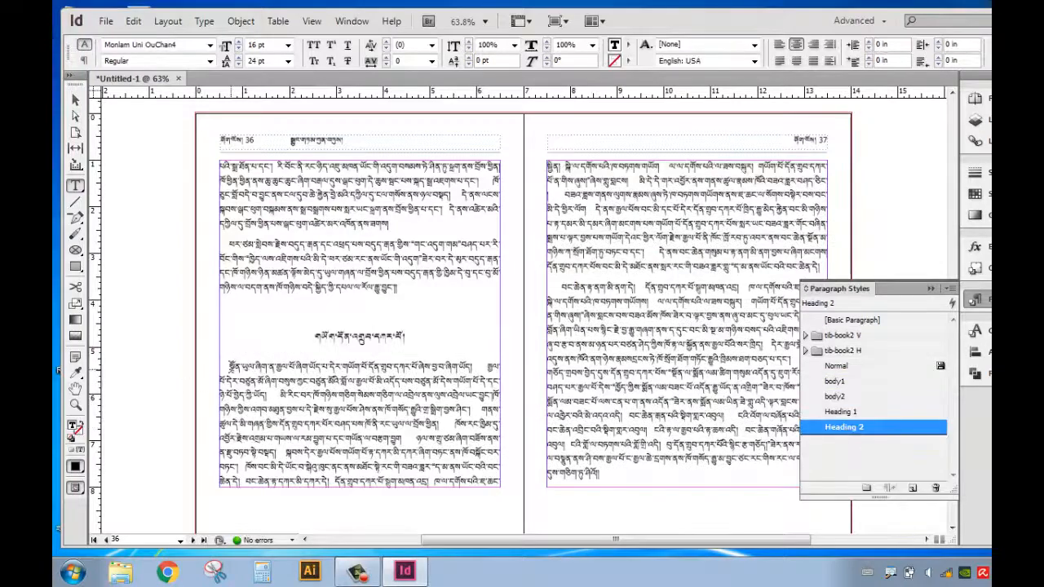
{"action": "left_click", "coordinate": [838, 381]}
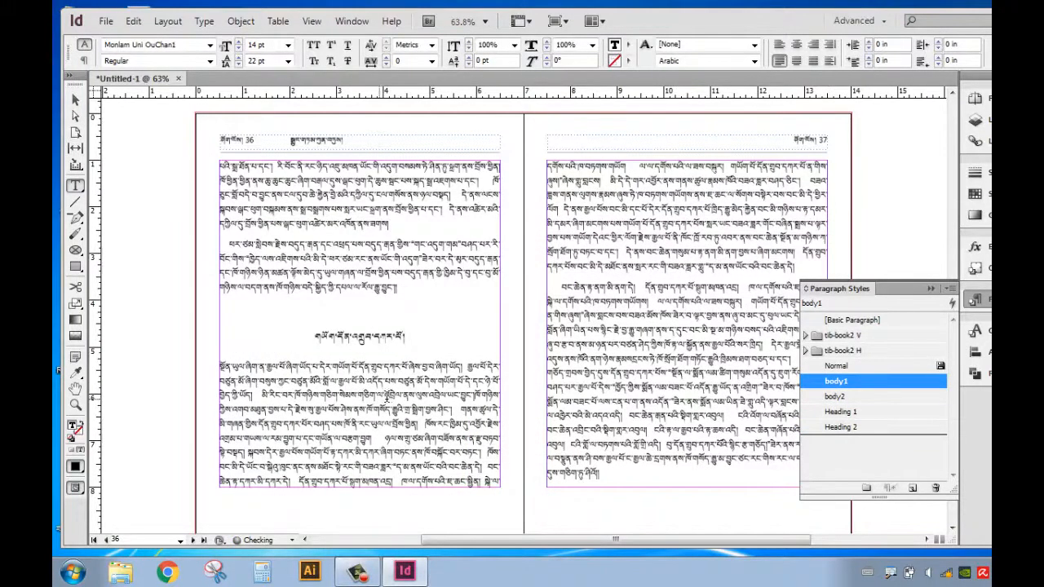
Step: Apply Heading 2 to the page 38 section title, set the paragraph below it to body1 and delete its leading space
{"action": "scroll", "coordinate": [248, 265], "scroll_direction": "down", "scroll_amount": 12}
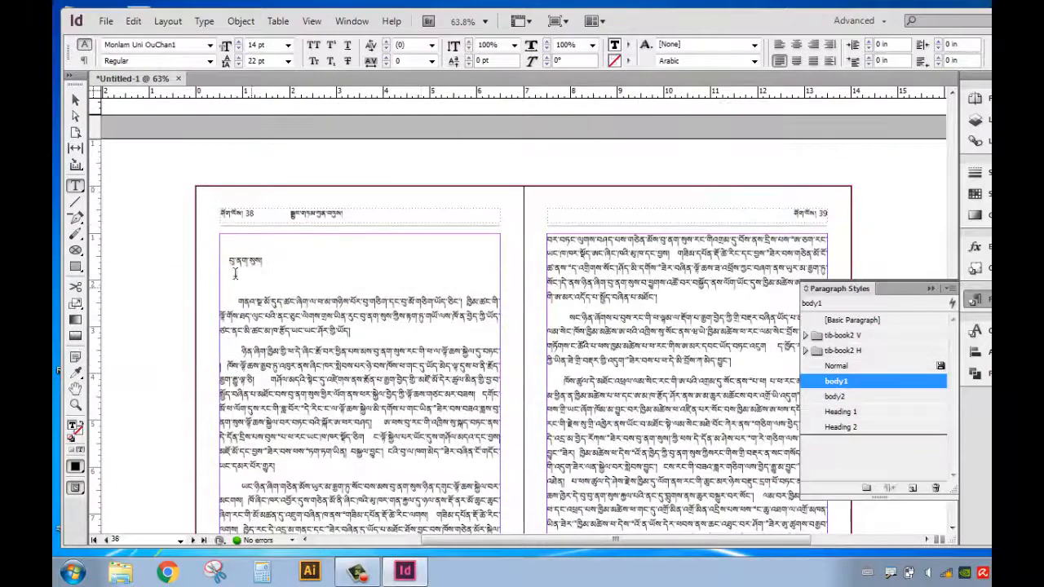
{"action": "left_click", "coordinate": [845, 427]}
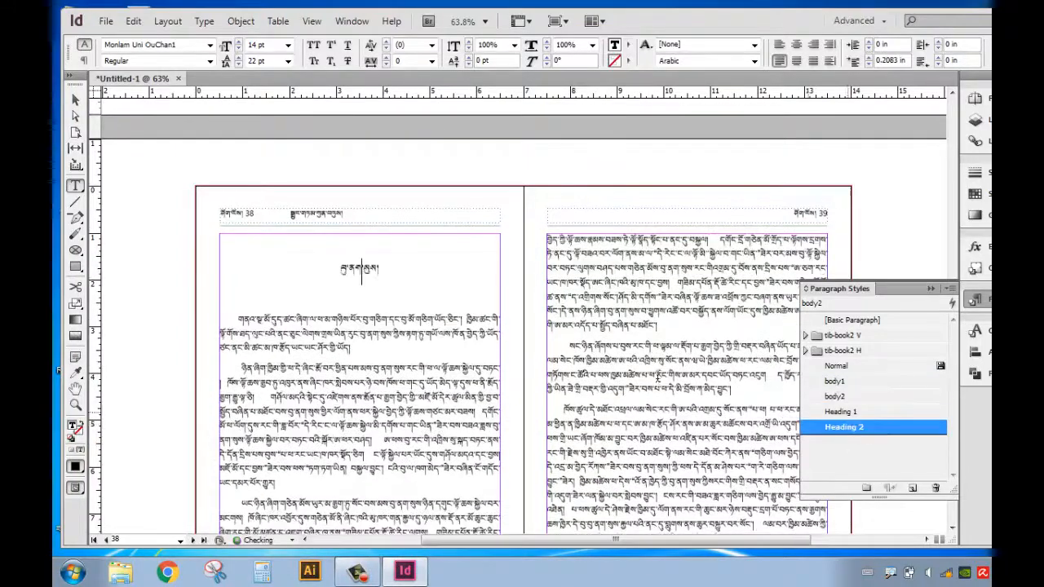
{"action": "left_click", "coordinate": [835, 397]}
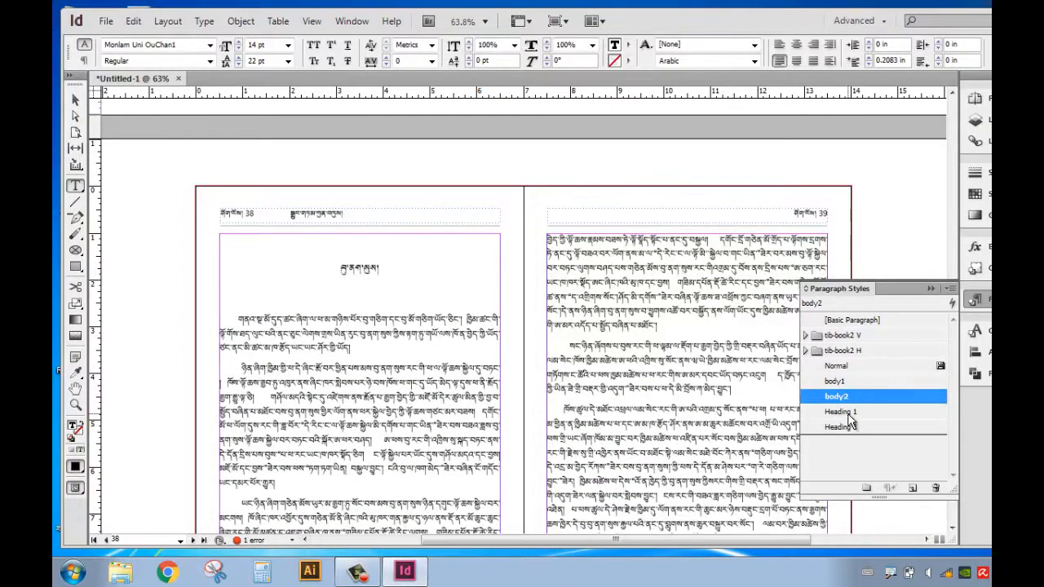
{"action": "left_click", "coordinate": [838, 381]}
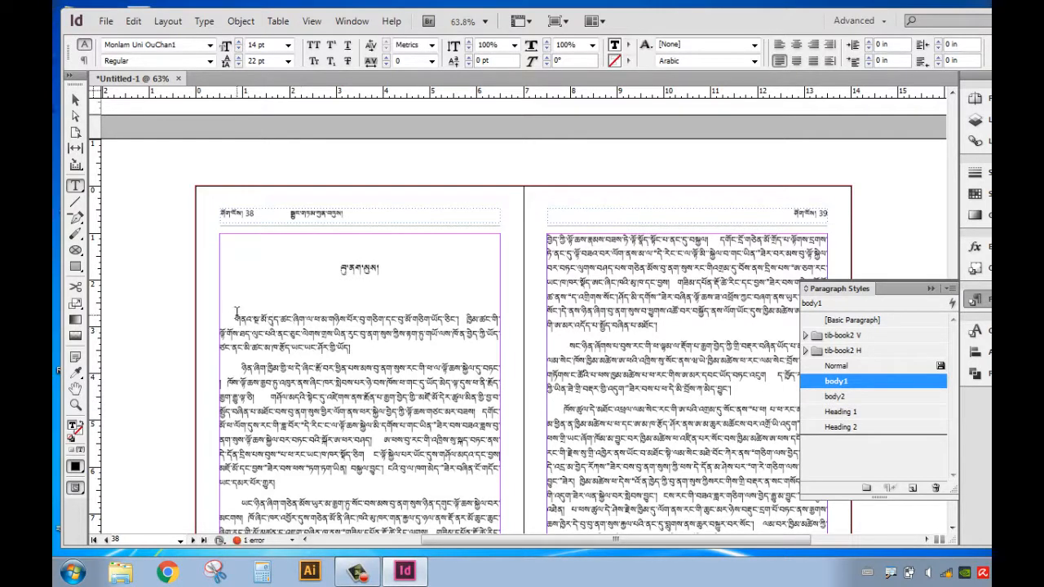
{"action": "left_click_drag", "start_coordinate": [235, 314], "coordinate": [227, 317]}
{"action": "key", "text": "Delete"}
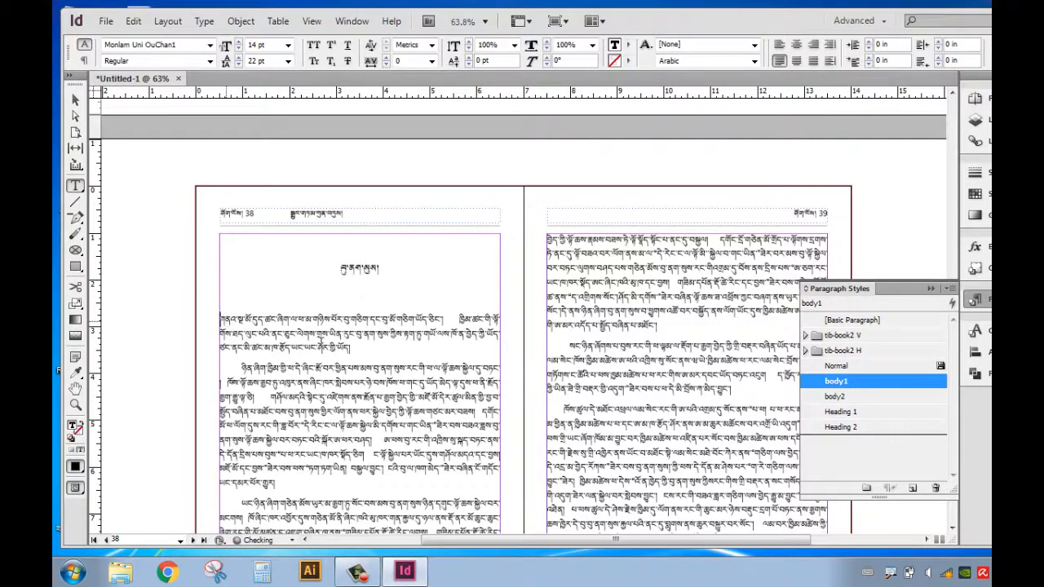
Step: Review the styled pages from page 38 to the end of the document and back to the chapter title on page 34
{"action": "scroll", "coordinate": [330, 349], "scroll_direction": "down", "scroll_amount": 4}
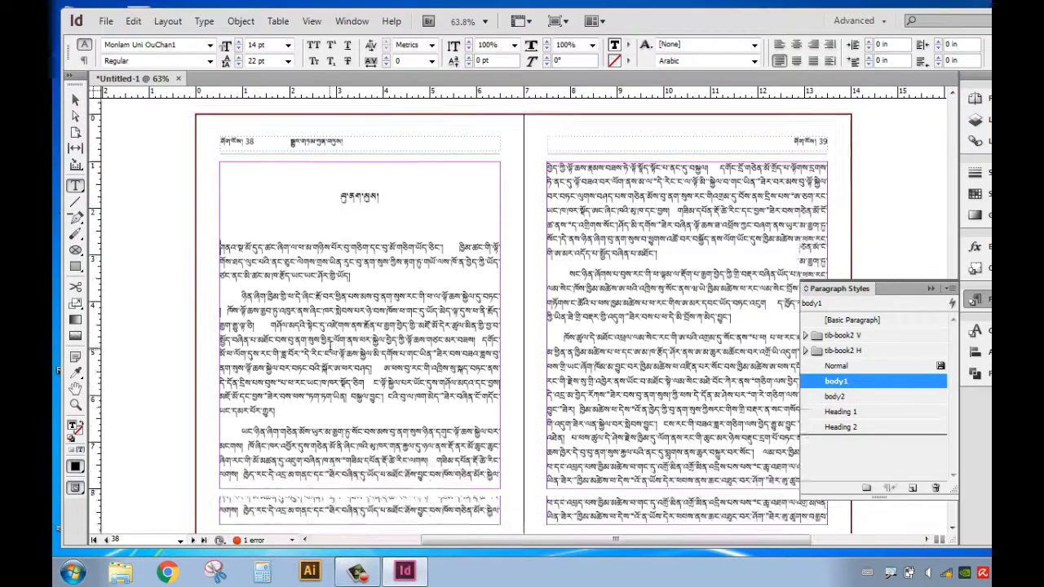
{"action": "scroll", "coordinate": [330, 349], "scroll_direction": "down", "scroll_amount": 6}
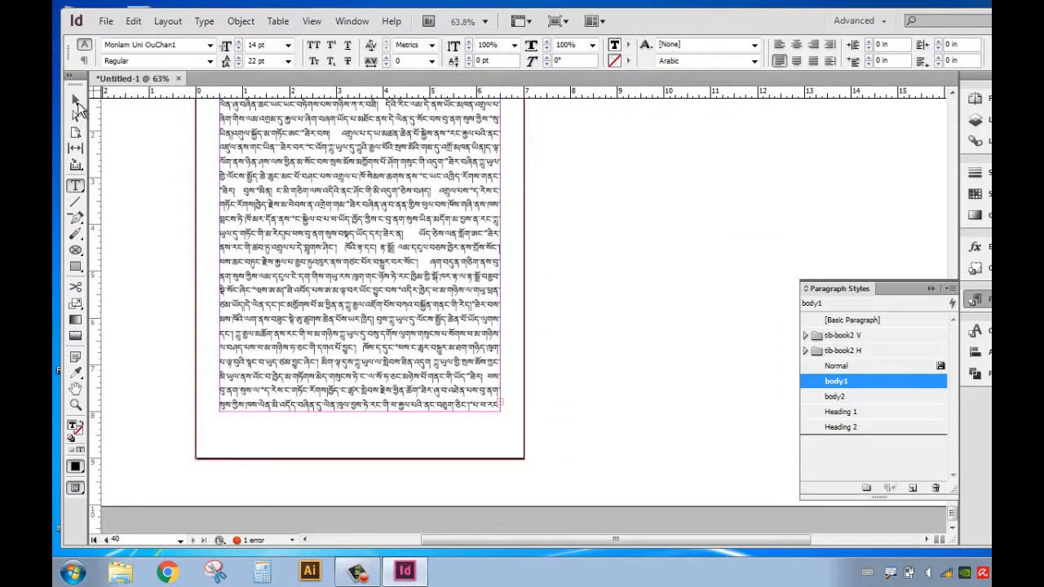
{"action": "scroll", "coordinate": [623, 488], "scroll_direction": "up", "scroll_amount": 2}
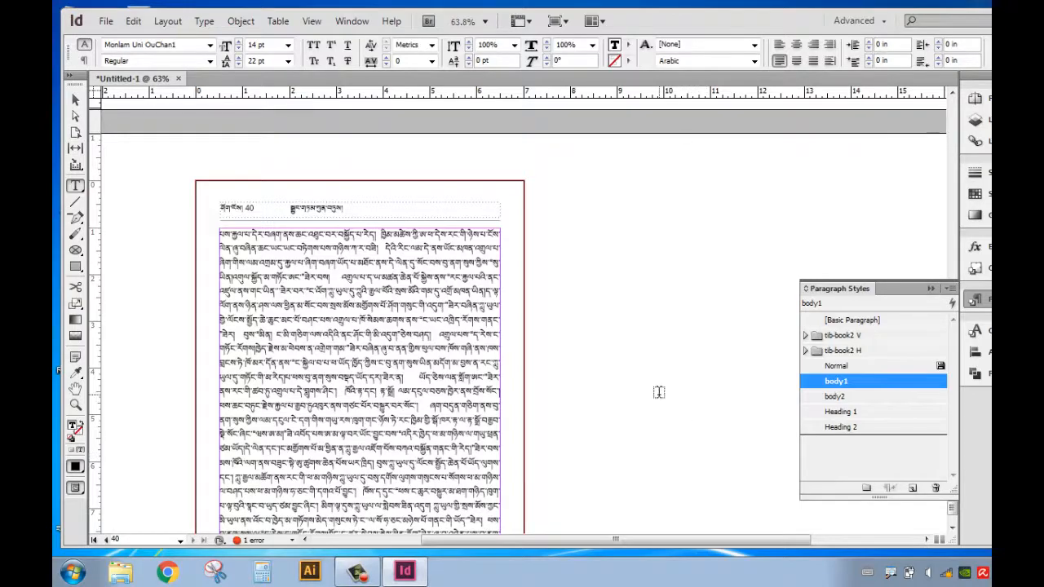
{"action": "scroll", "coordinate": [659, 392], "scroll_direction": "up", "scroll_amount": 10}
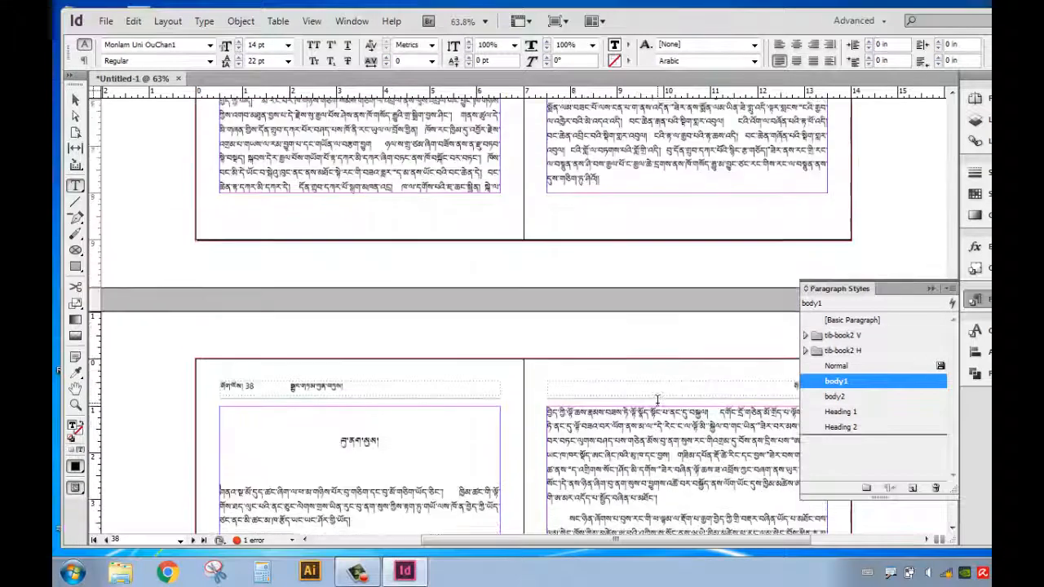
{"action": "scroll", "coordinate": [657, 400], "scroll_direction": "up", "scroll_amount": 15}
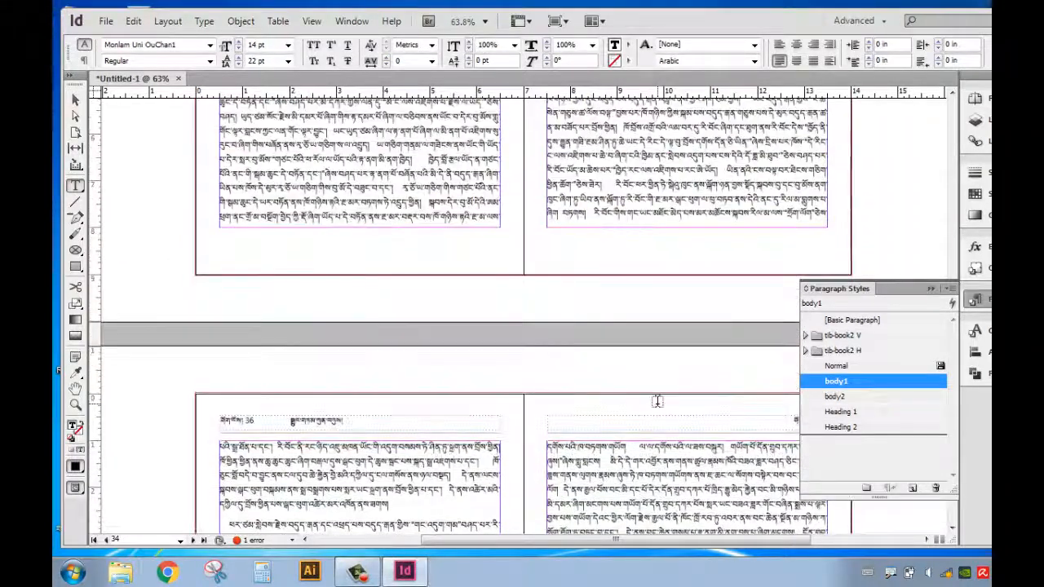
{"action": "scroll", "coordinate": [657, 401], "scroll_direction": "down", "scroll_amount": 8}
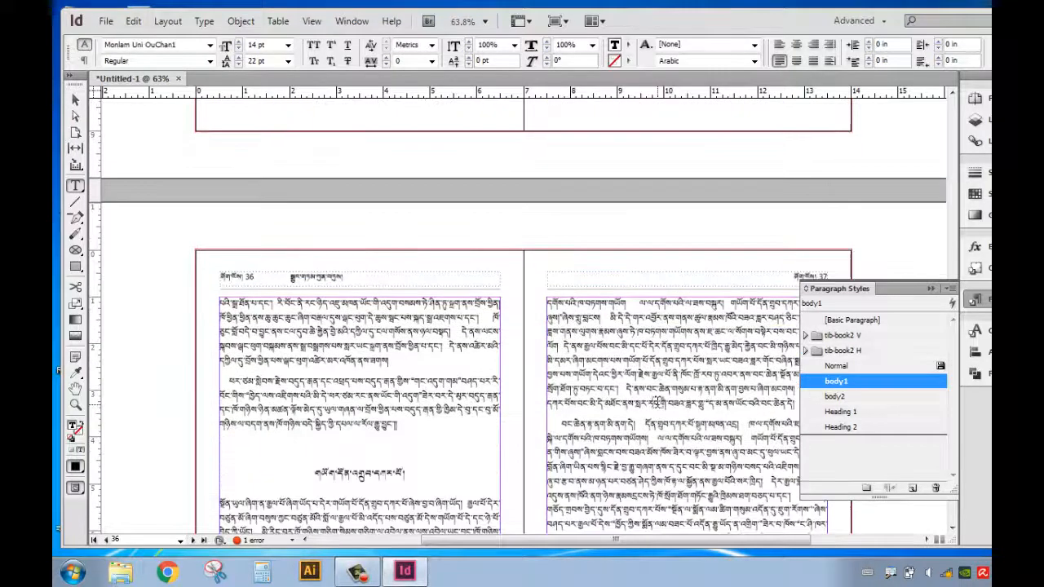
{"action": "scroll", "coordinate": [658, 402], "scroll_direction": "down", "scroll_amount": 2}
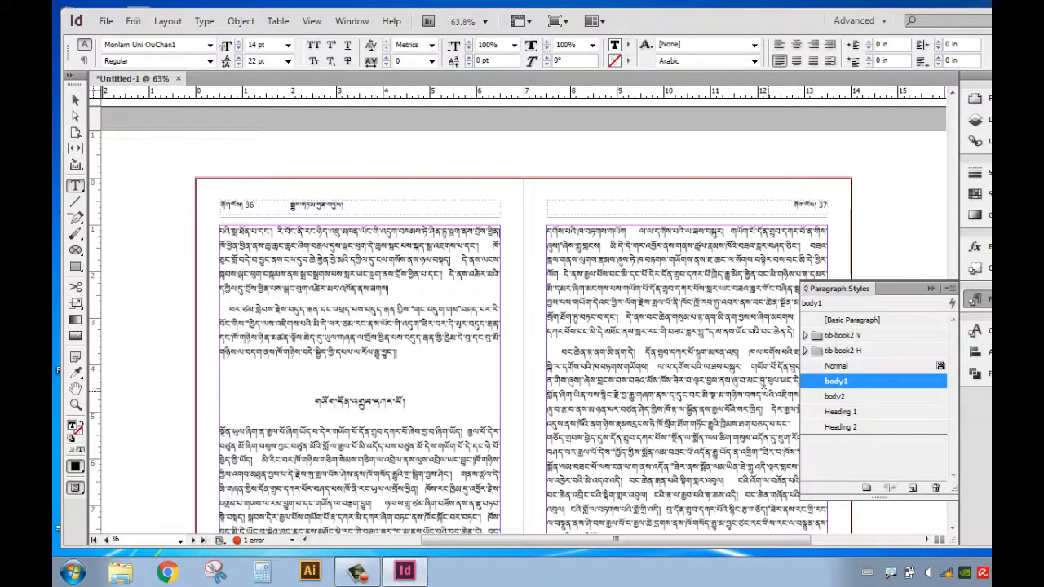
{"action": "scroll", "coordinate": [749, 323], "scroll_direction": "up", "scroll_amount": 3}
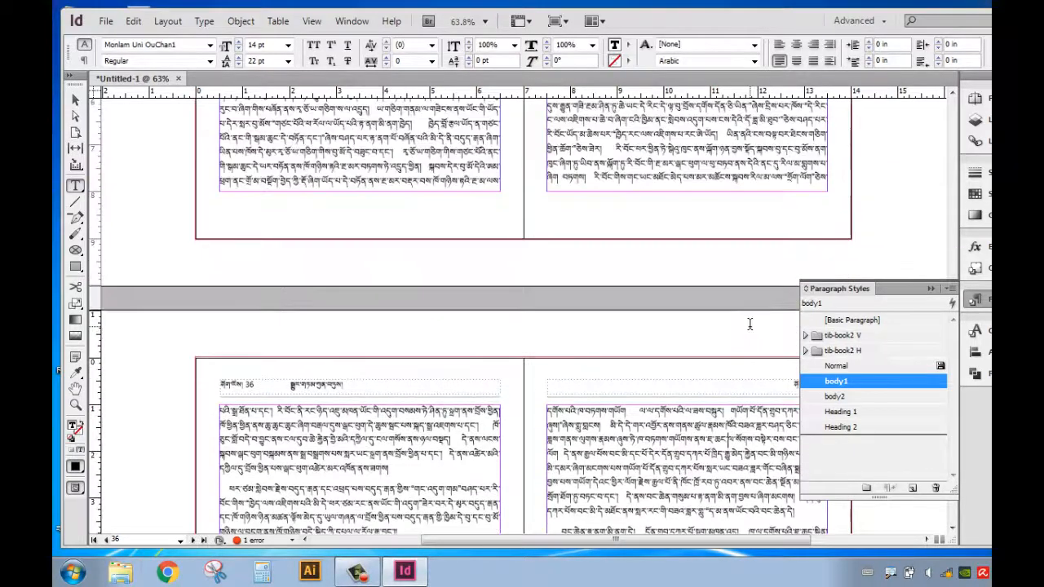
{"action": "scroll", "coordinate": [749, 324], "scroll_direction": "up", "scroll_amount": 10}
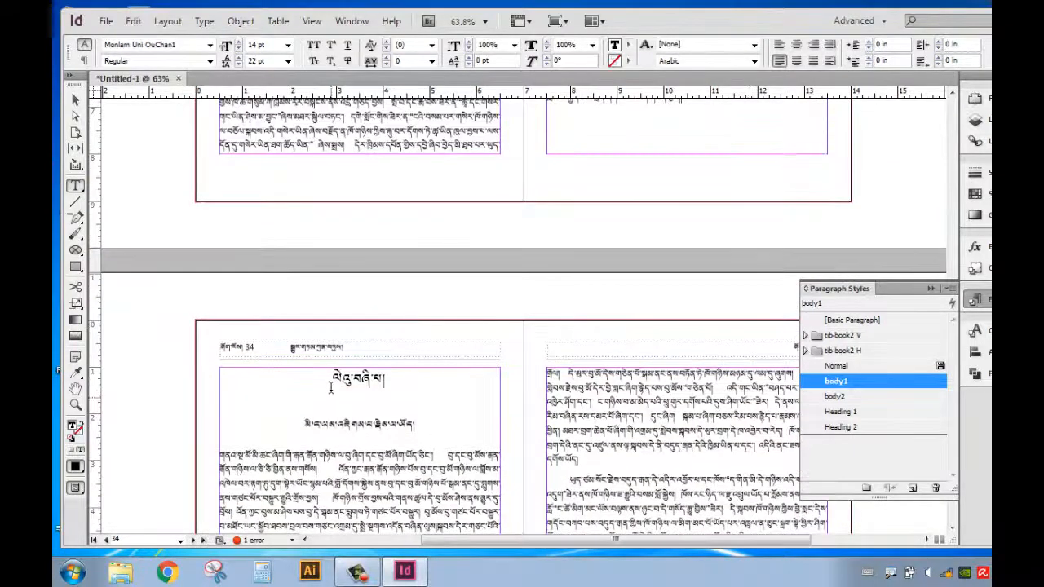
Step: Check the text cursor positions and styles of the page 34 chapter title and the last paragraph on page 33
{"action": "left_click", "coordinate": [331, 388]}
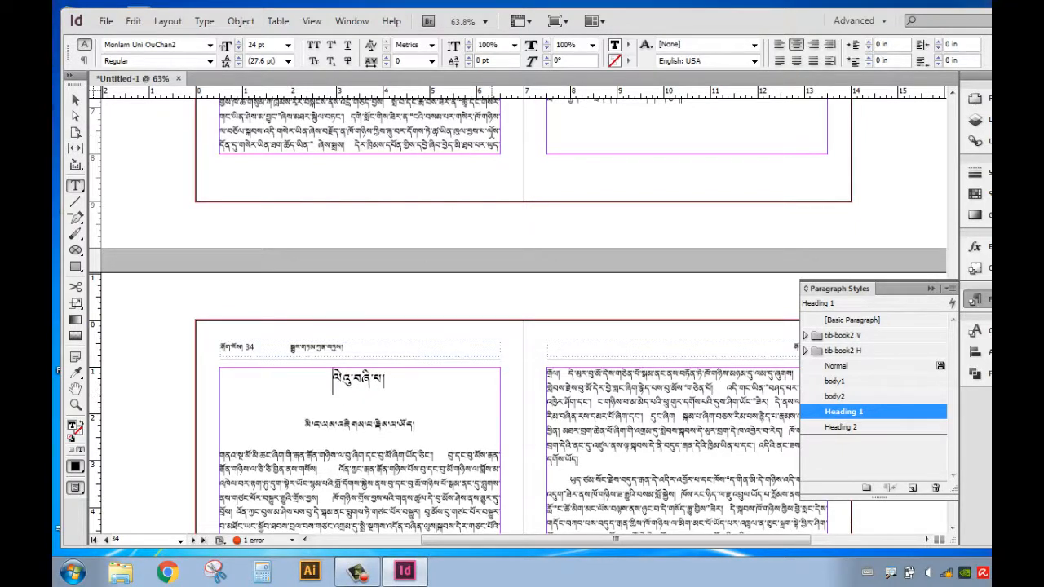
{"action": "scroll", "coordinate": [405, 326], "scroll_direction": "up", "scroll_amount": 3}
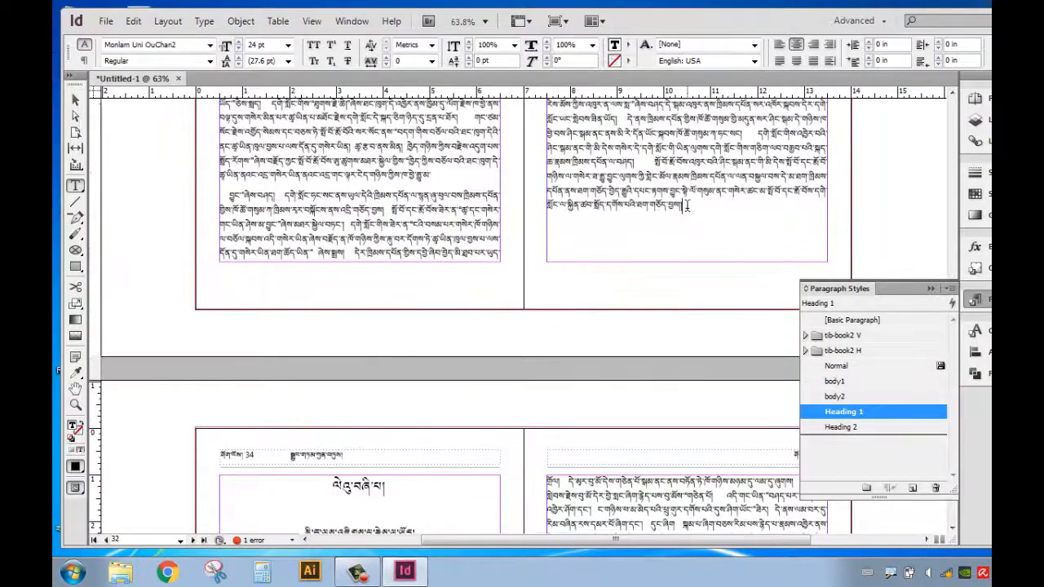
{"action": "left_click", "coordinate": [671, 231]}
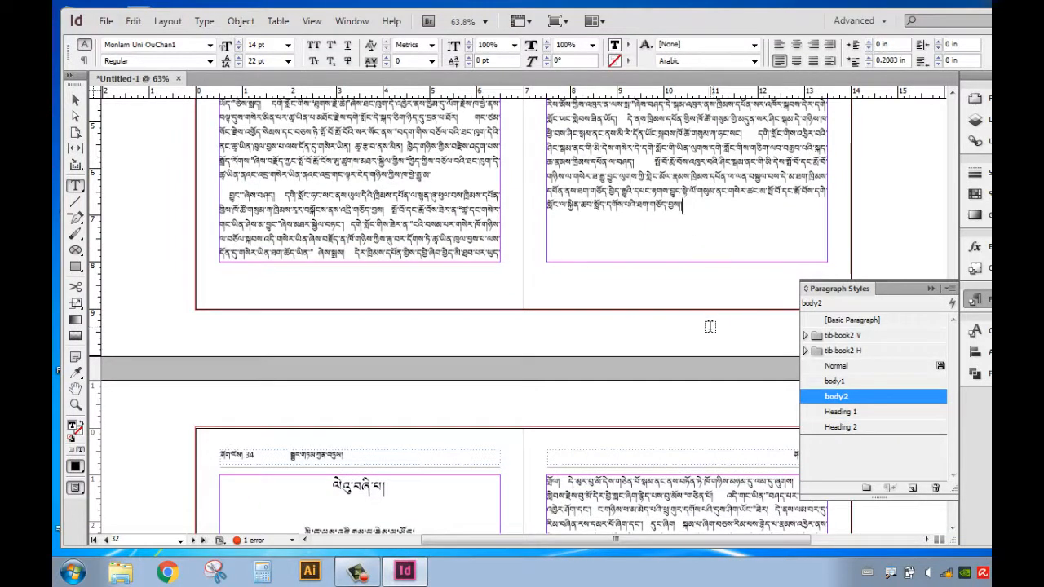
{"action": "key", "text": "Down"}
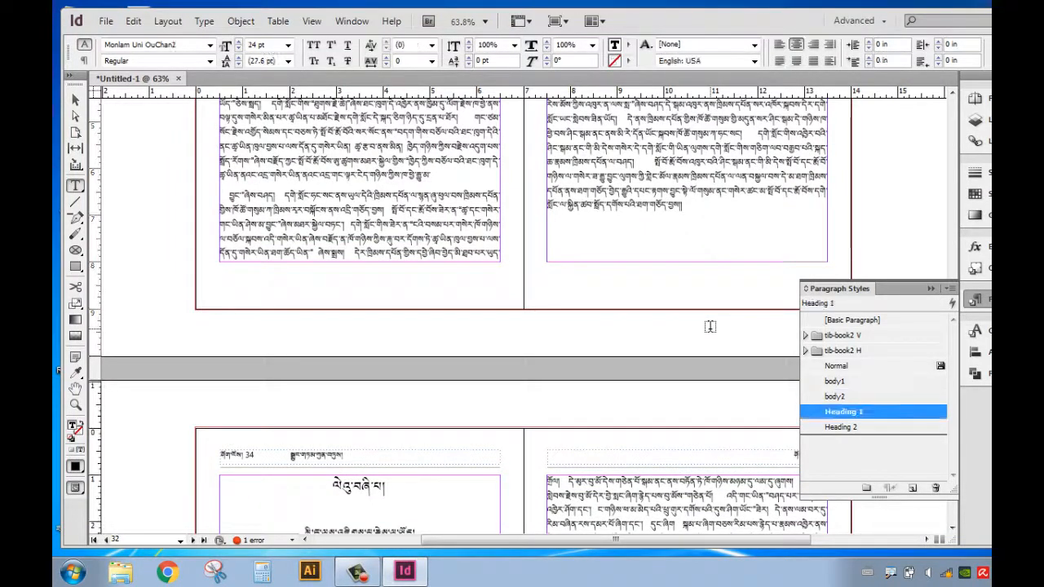
{"action": "key", "text": "Up"}
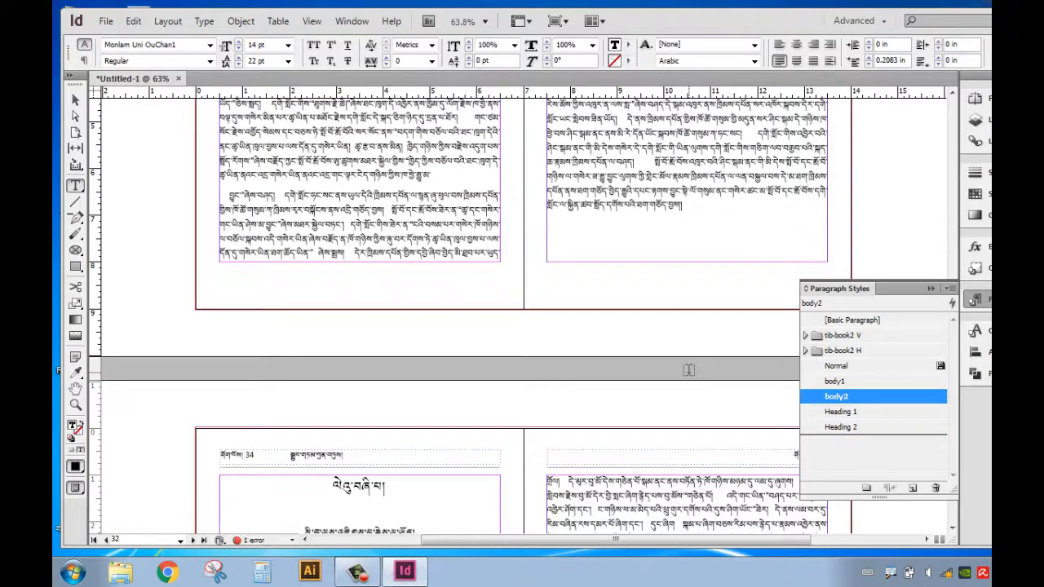
{"action": "left_click", "coordinate": [205, 22]}
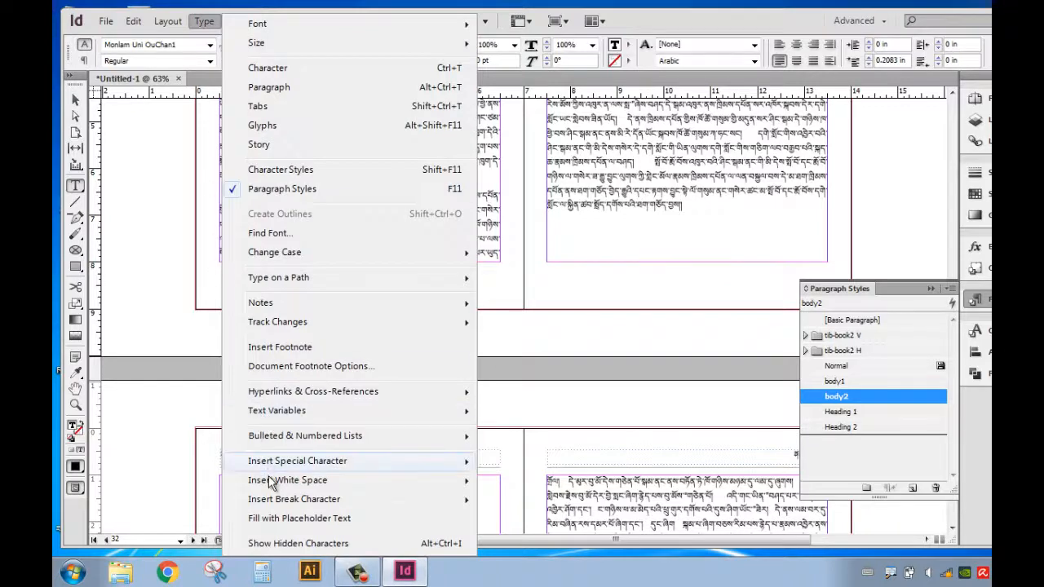
{"action": "mouse_move", "coordinate": [284, 507]}
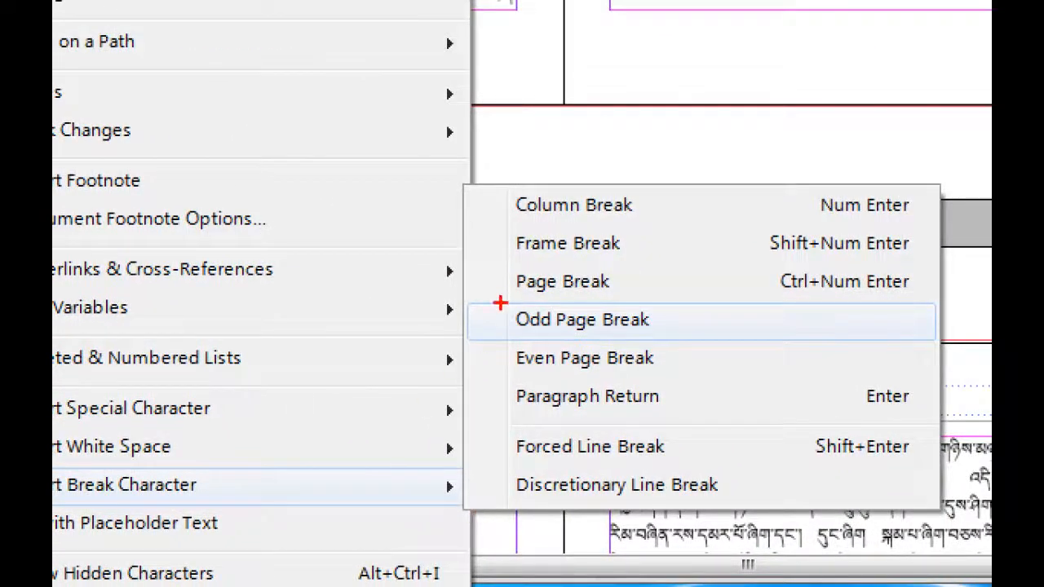
{"action": "mouse_move", "coordinate": [500, 304]}
{"action": "left_mouse_down"}
{"action": "mouse_move", "coordinate": [577, 340]}
{"action": "mouse_move", "coordinate": [682, 343]}
{"action": "mouse_move", "coordinate": [648, 302]}
{"action": "mouse_move", "coordinate": [546, 277]}
{"action": "mouse_move", "coordinate": [501, 297]}
{"action": "left_mouse_up"}
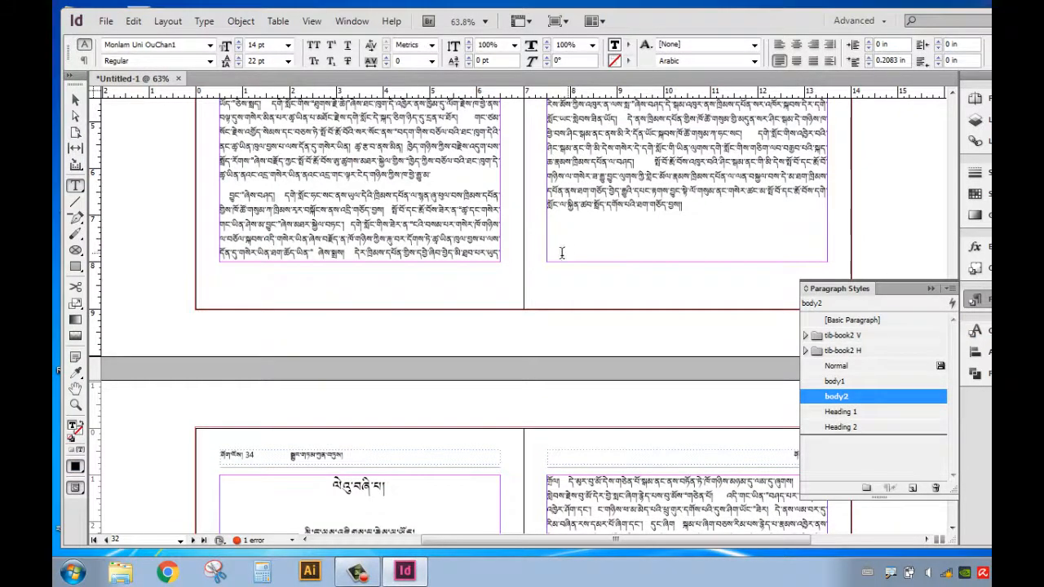
{"action": "left_click", "coordinate": [133, 20]}
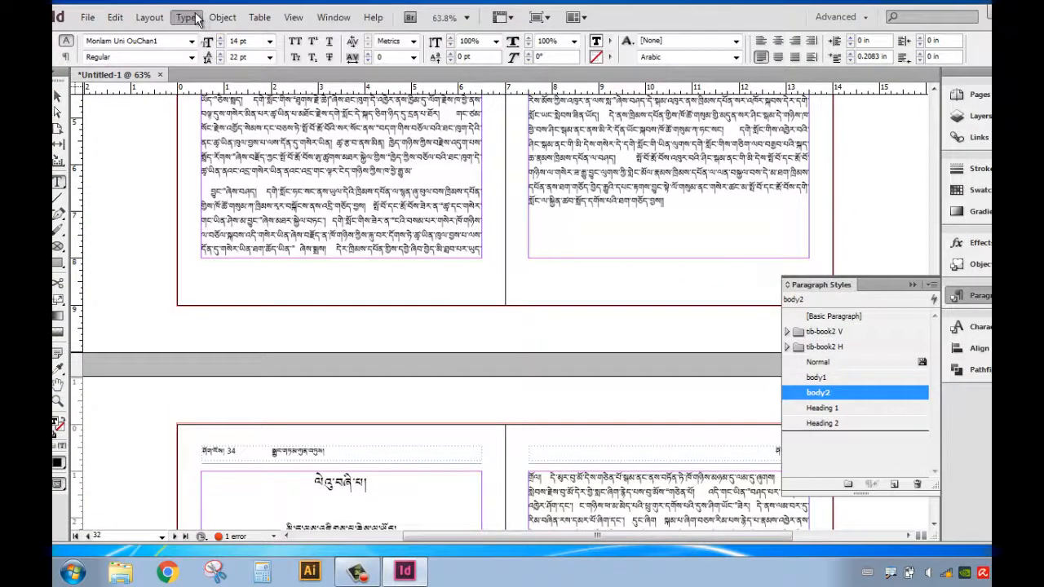
Step: Insert an odd page break after the last paragraph on page 33 and check where the next chapter title starts
{"action": "left_click", "coordinate": [190, 18]}
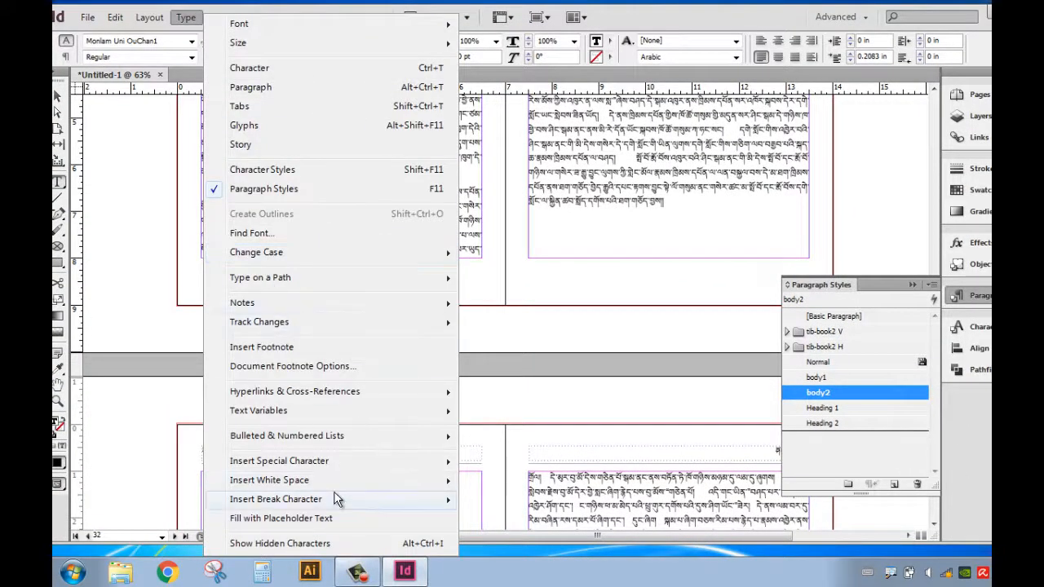
{"action": "mouse_move", "coordinate": [340, 495]}
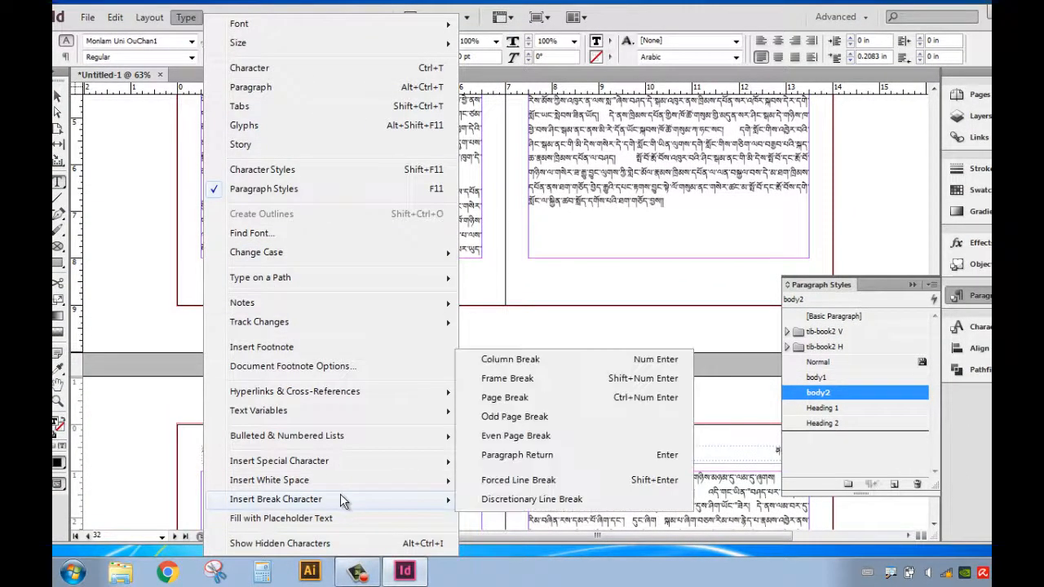
{"action": "left_click", "coordinate": [533, 419]}
{"action": "scroll", "coordinate": [606, 332], "scroll_direction": "down", "scroll_amount": 2}
{"action": "scroll", "coordinate": [606, 332], "scroll_direction": "down", "scroll_amount": 3}
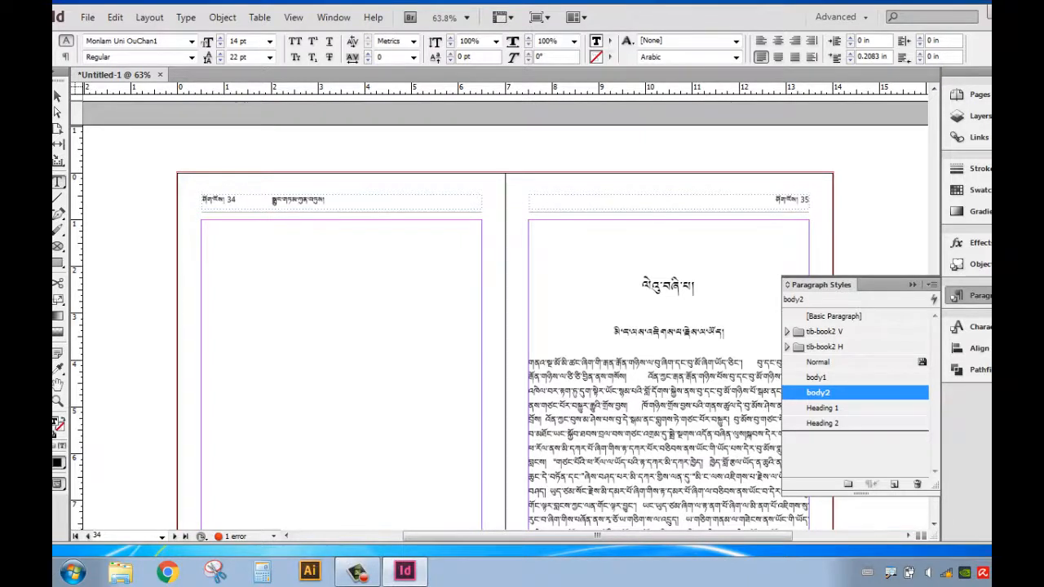
{"action": "scroll", "coordinate": [673, 410], "scroll_direction": "up", "scroll_amount": 6}
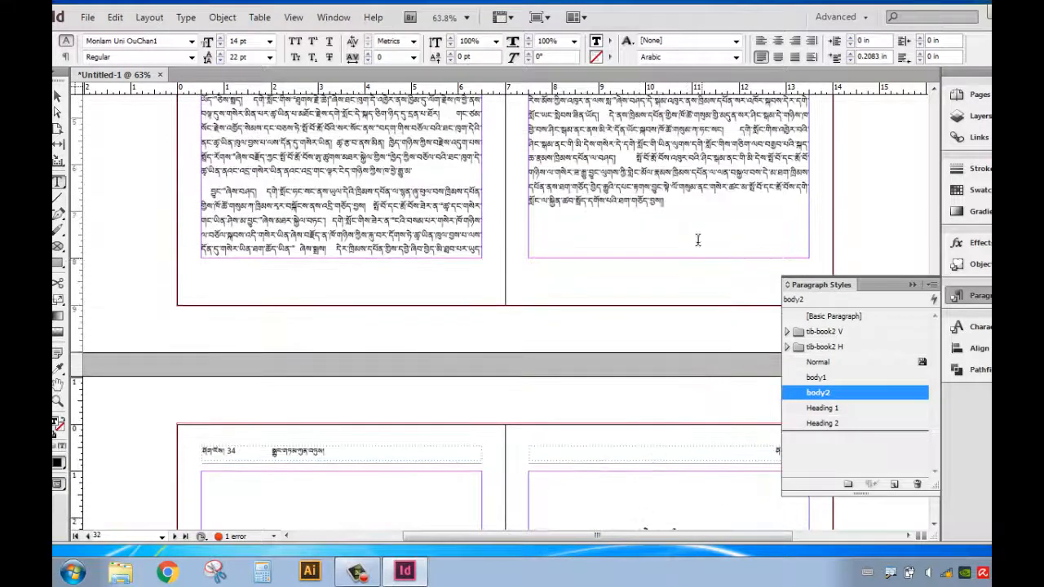
{"action": "scroll", "coordinate": [682, 228], "scroll_direction": "down", "scroll_amount": 2}
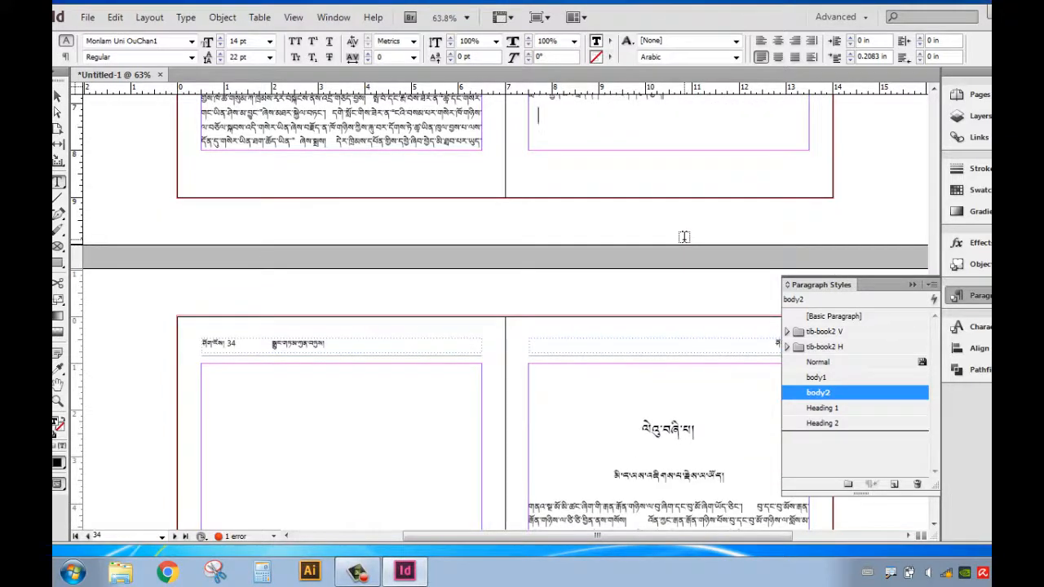
Step: Insert five empty paragraphs above the last paragraph on page 33 and check how the text flows onto page 34
{"action": "scroll", "coordinate": [682, 235], "scroll_direction": "up", "scroll_amount": 3}
{"action": "left_click", "coordinate": [538, 108]}
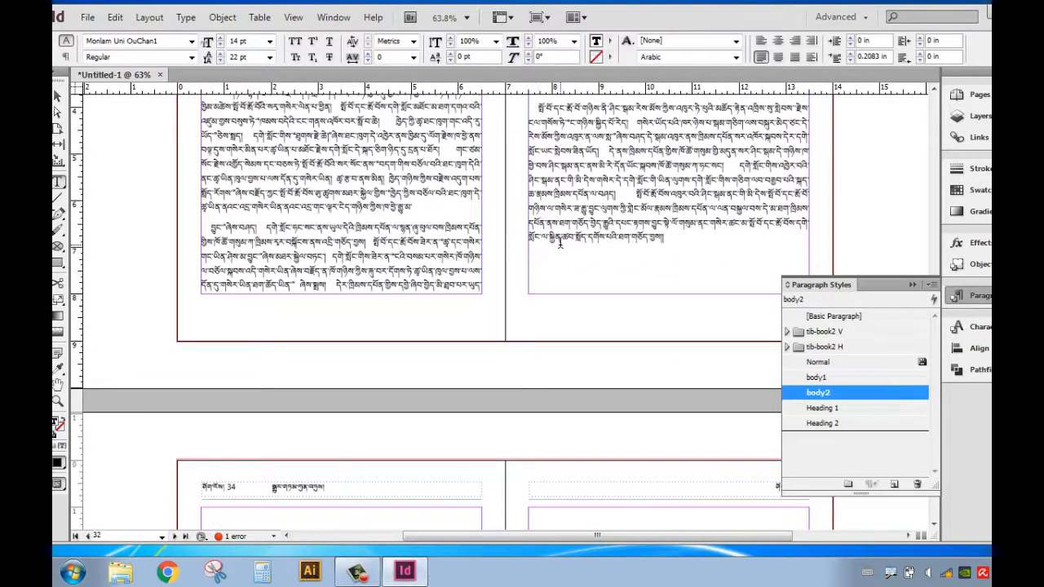
{"action": "key", "text": "Return"}
{"action": "key", "text": "Return"}
{"action": "key", "text": "Return"}
{"action": "key", "text": "Return"}
{"action": "key", "text": "Return"}
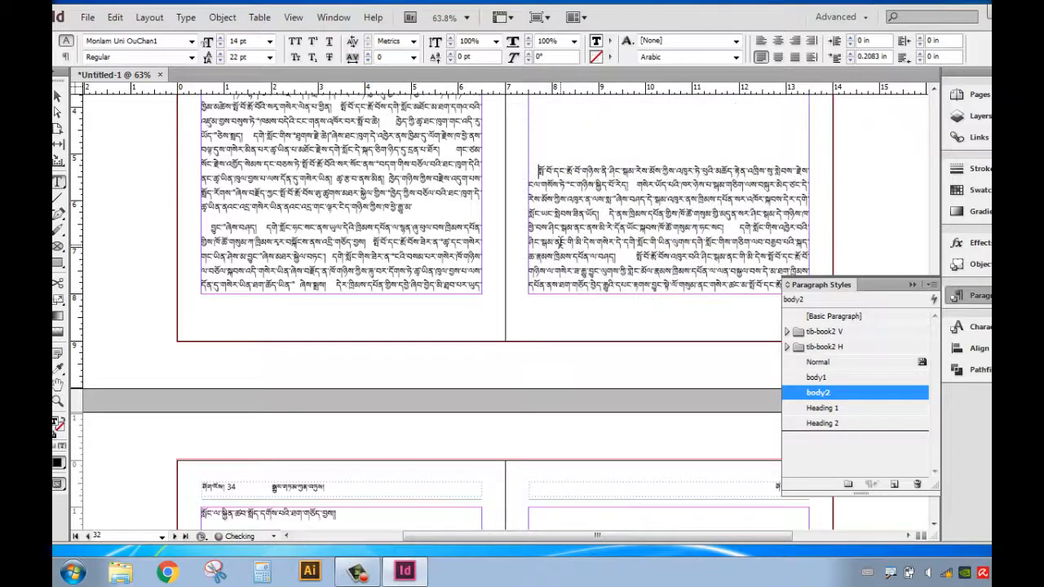
{"action": "scroll", "coordinate": [603, 163], "scroll_direction": "down", "scroll_amount": 5}
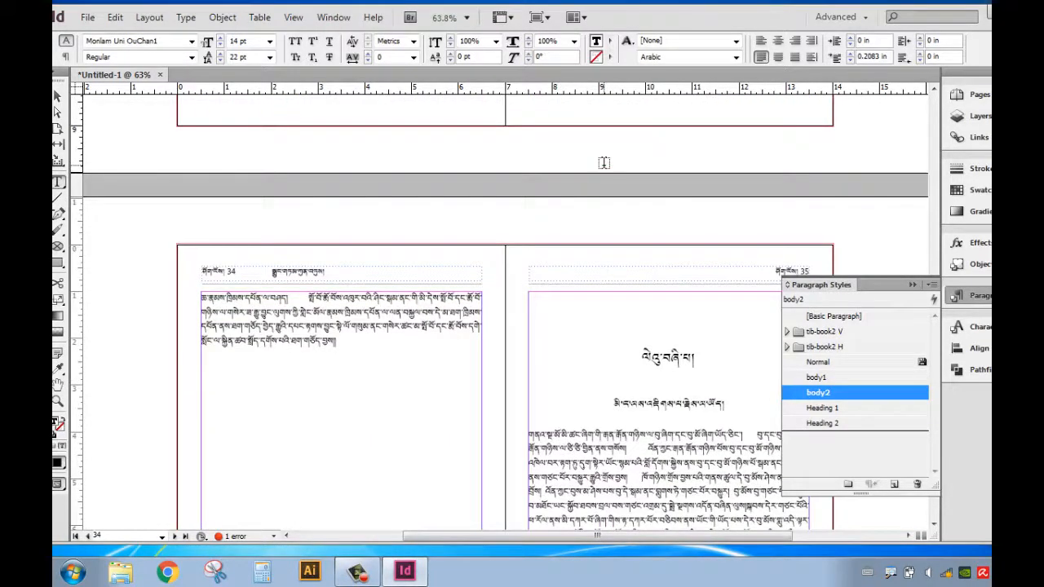
{"action": "scroll", "coordinate": [505, 282], "scroll_direction": "up", "scroll_amount": 4}
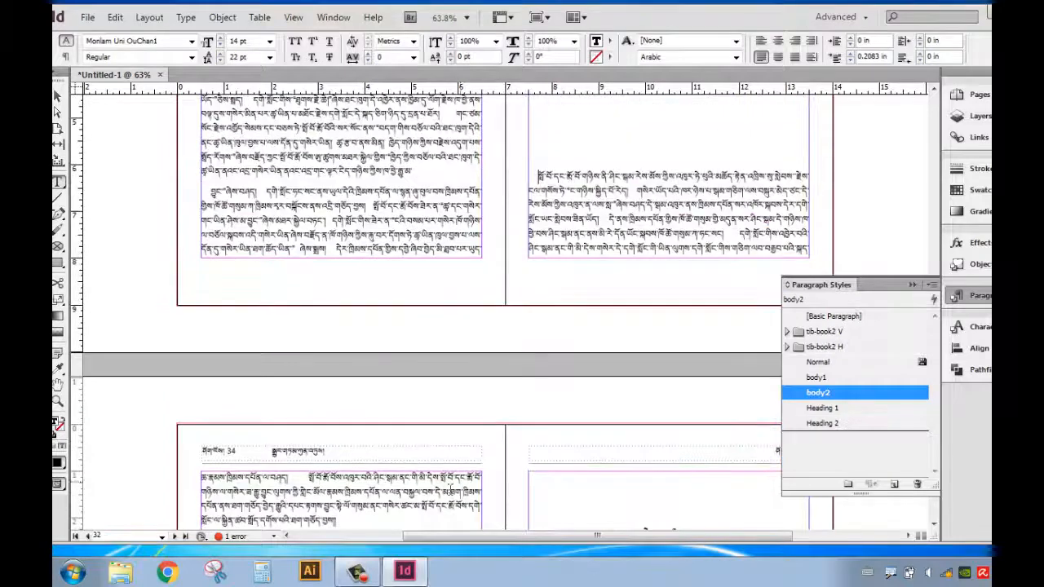
Step: Delete the text from the last paragraph on page 32 through the chapter's end on page 34 and check the next chapter's position
{"action": "left_click_drag", "start_coordinate": [346, 521], "coordinate": [432, 178]}
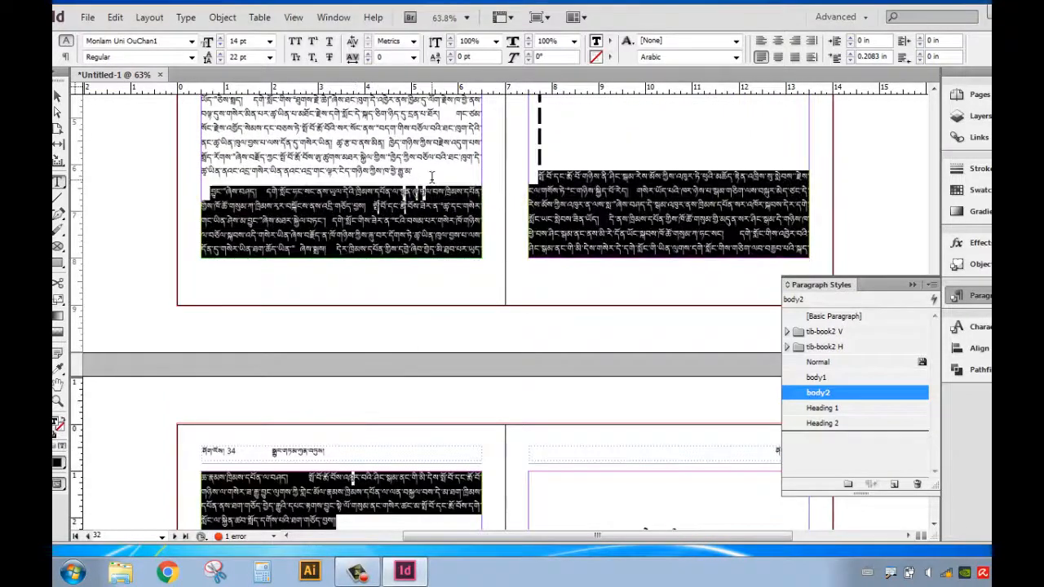
{"action": "key", "text": "Delete"}
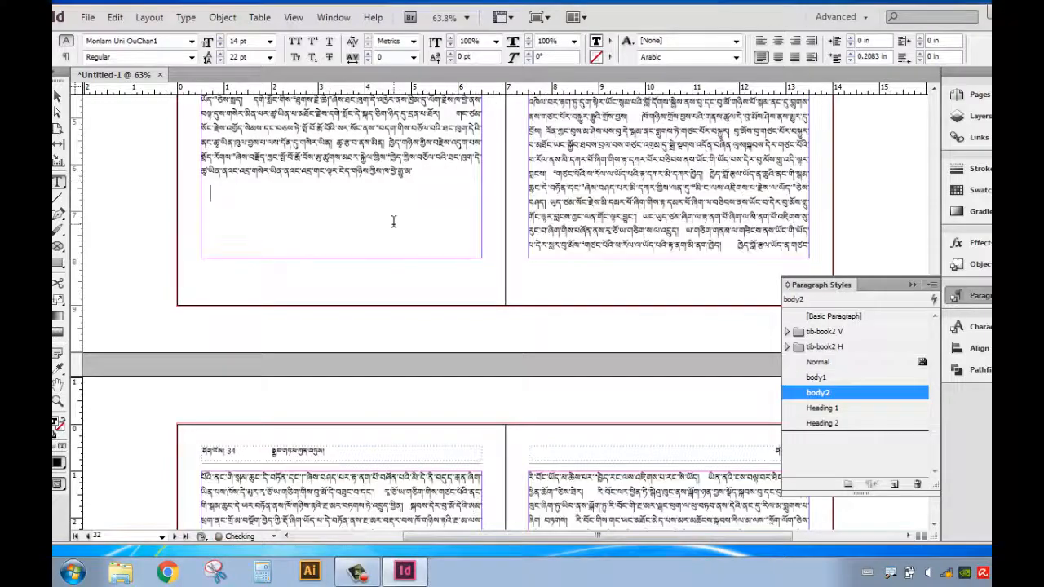
{"action": "scroll", "coordinate": [452, 211], "scroll_direction": "down", "scroll_amount": 2}
{"action": "scroll", "coordinate": [453, 210], "scroll_direction": "down", "scroll_amount": 5}
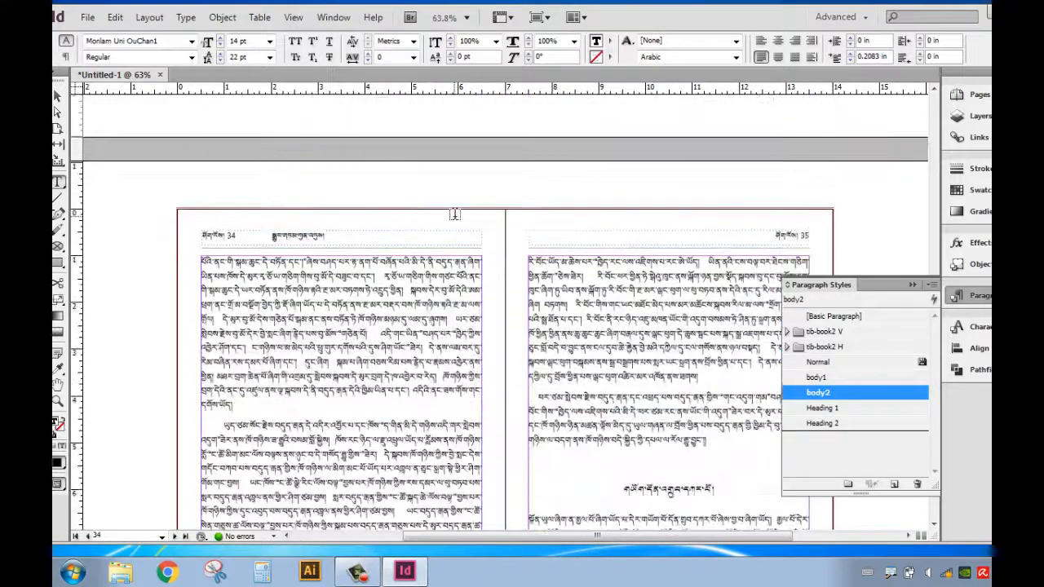
{"action": "scroll", "coordinate": [459, 257], "scroll_direction": "up", "scroll_amount": 5}
{"action": "scroll", "coordinate": [460, 257], "scroll_direction": "up", "scroll_amount": 5}
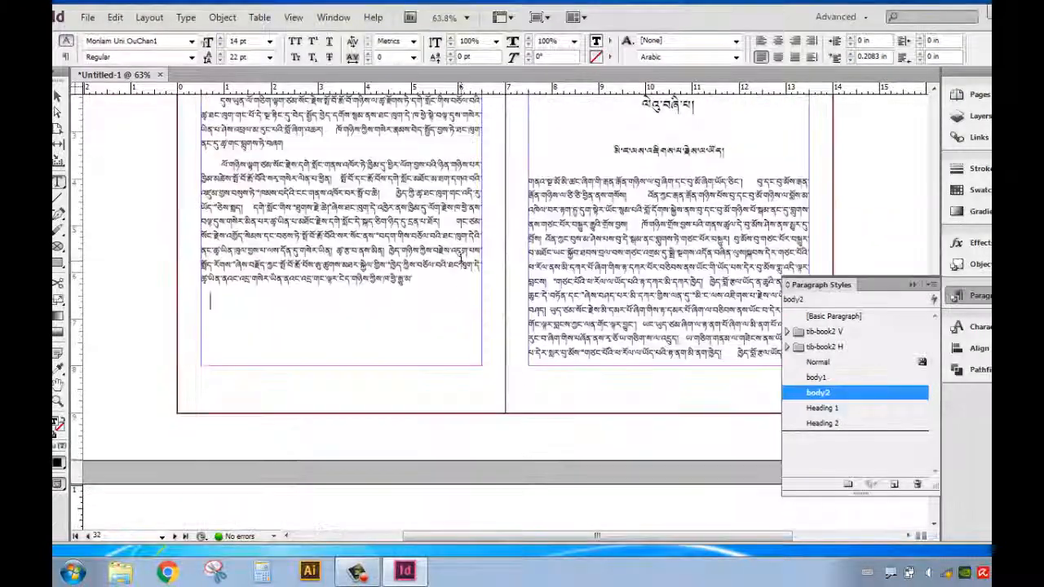